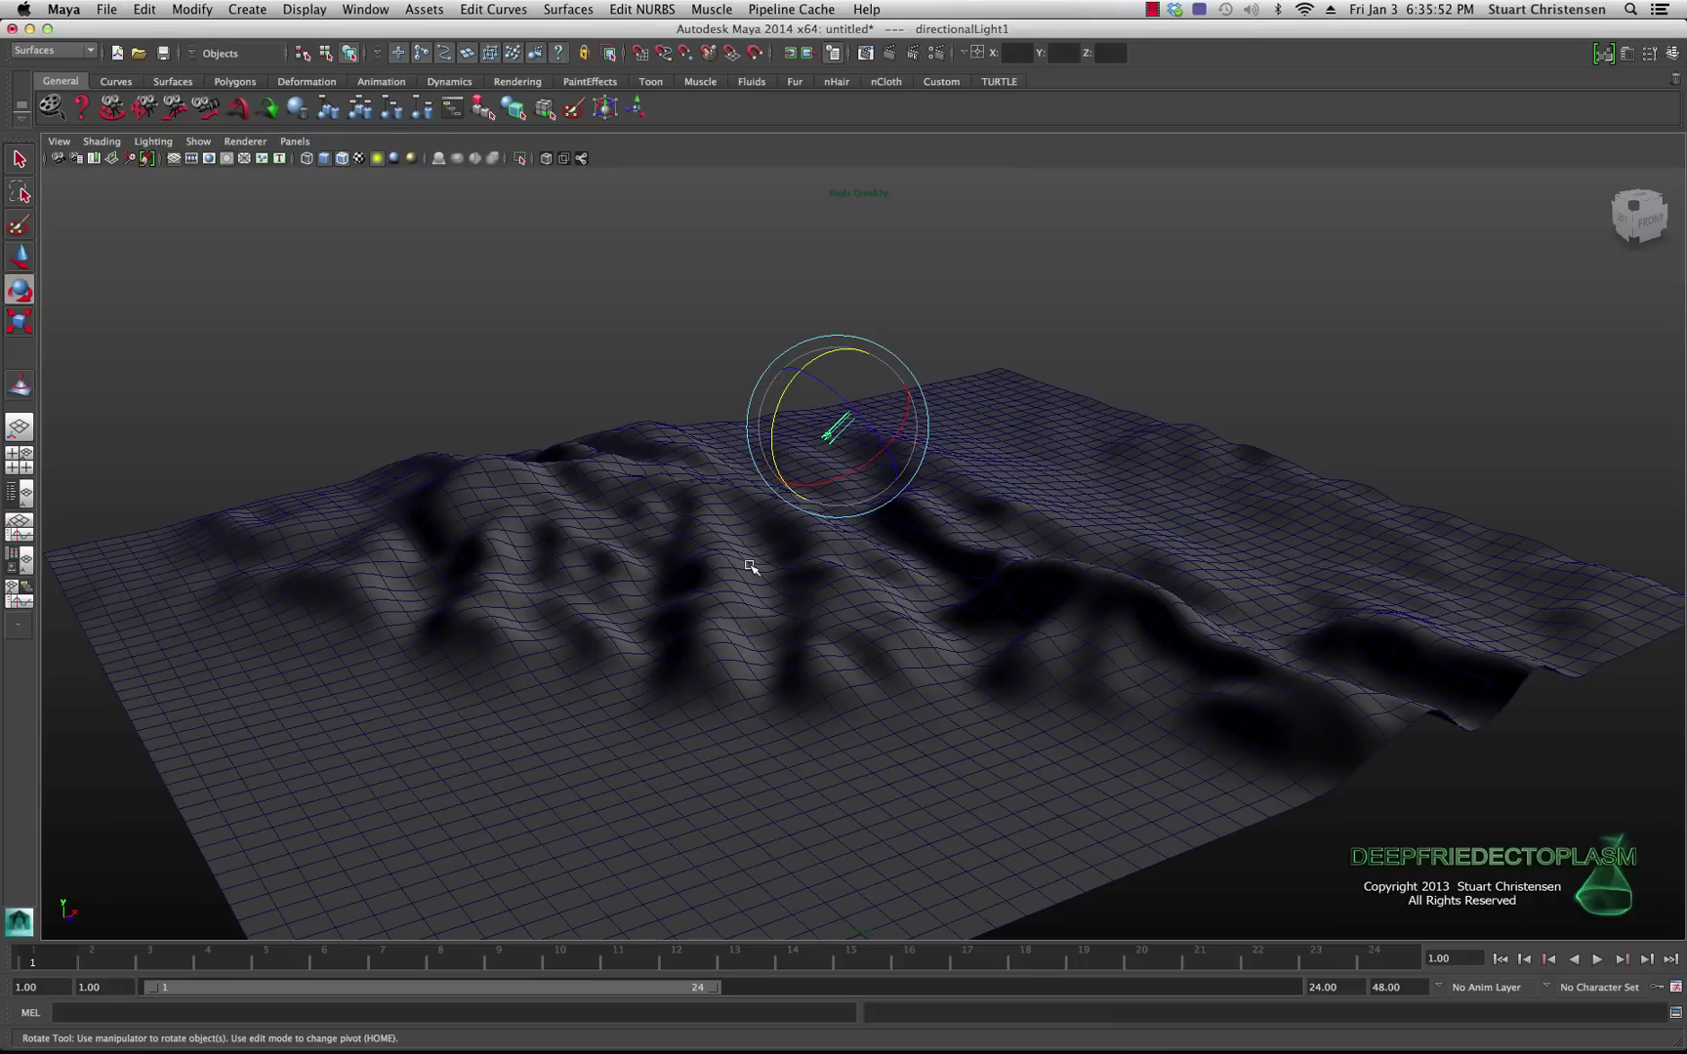
Rotate directionalLight1 twice so it shades the terrain from a new angle.
mouse_move(786, 390)
mouse_down()
mouse_move(781, 476)
mouse_move(820, 502)
mouse_up()
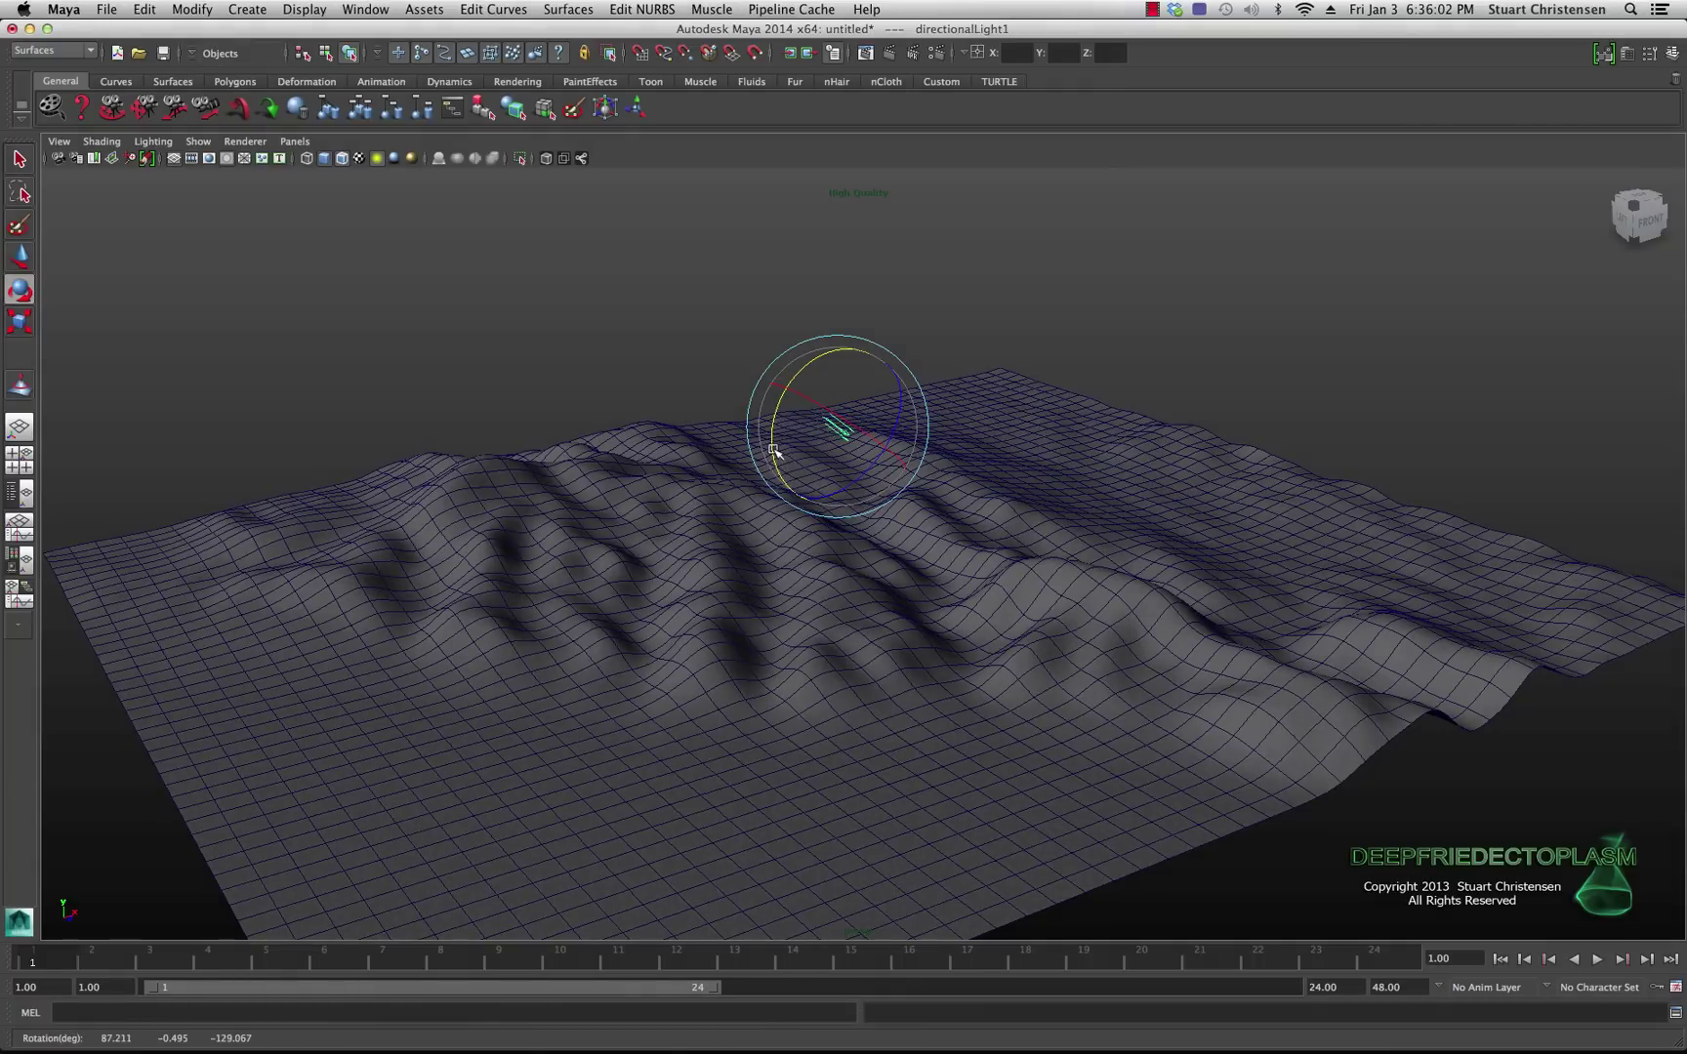
mouse_move(772, 443)
mouse_down()
mouse_move(781, 461)
mouse_move(814, 383)
mouse_move(888, 361)
mouse_move(797, 375)
mouse_move(771, 454)
mouse_move(813, 362)
mouse_move(858, 347)
mouse_up()
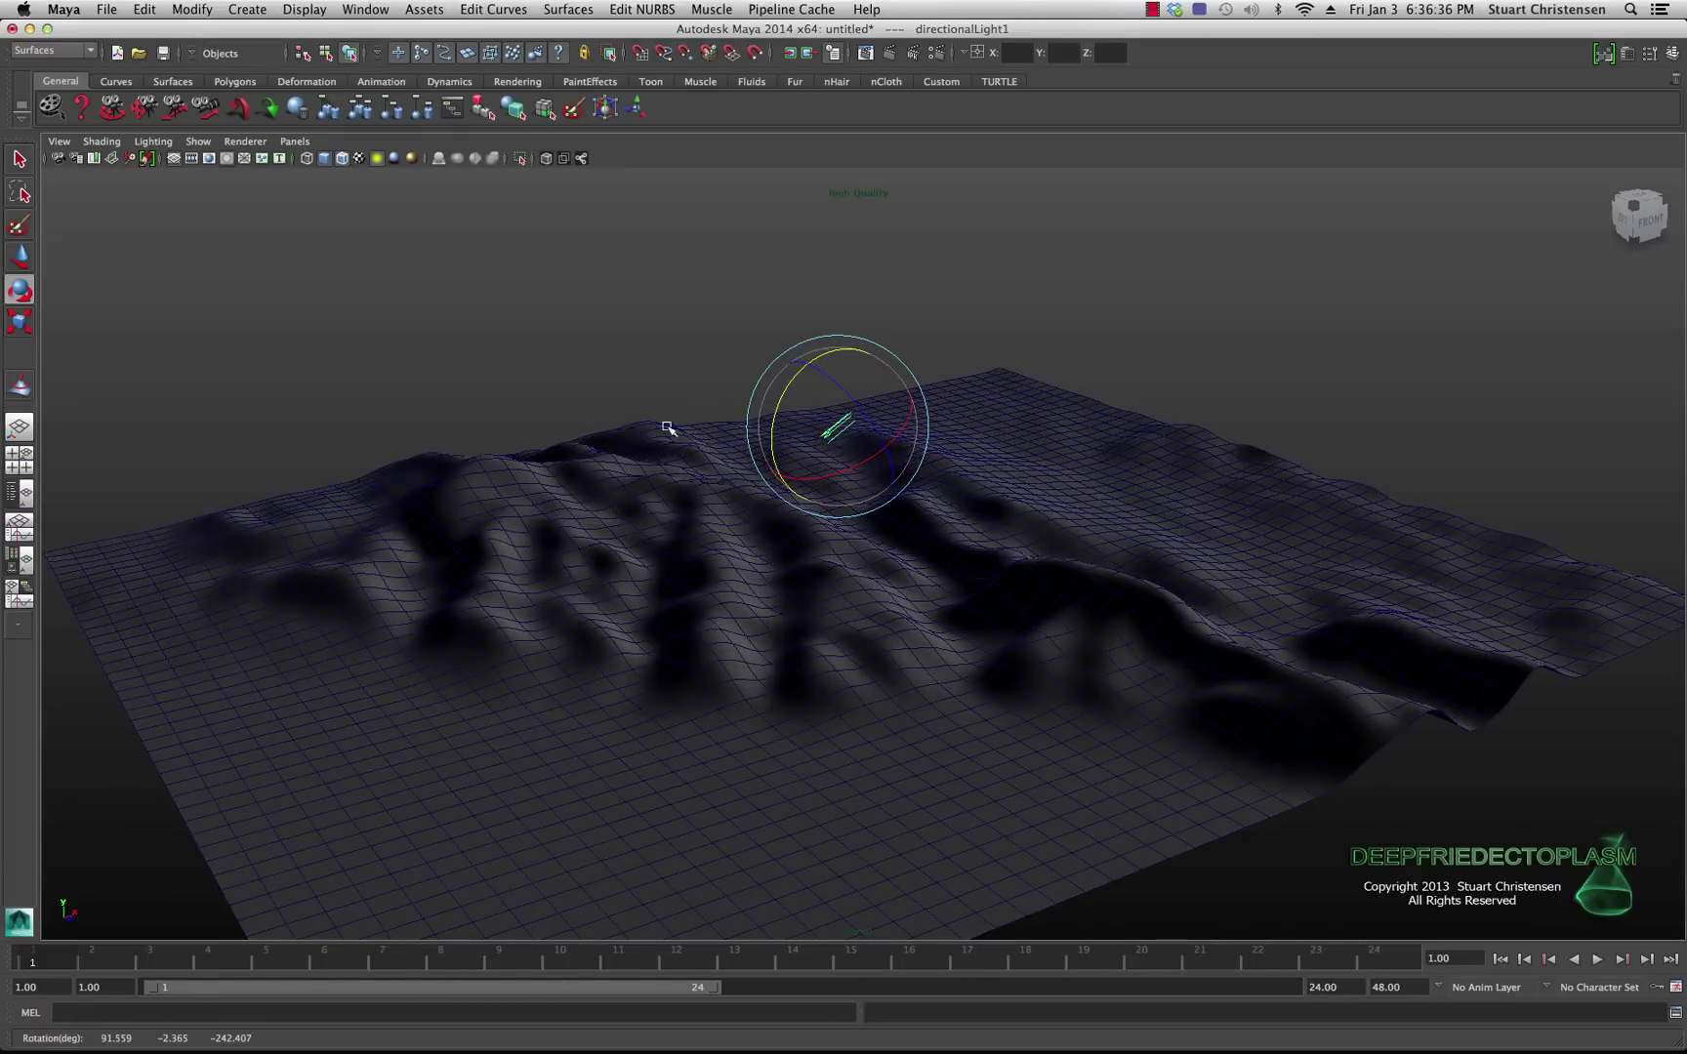
Open the DeepFriedEctoplasm website and go to its Deep_Node tutorials page.
mouse_move(1386, 1042)
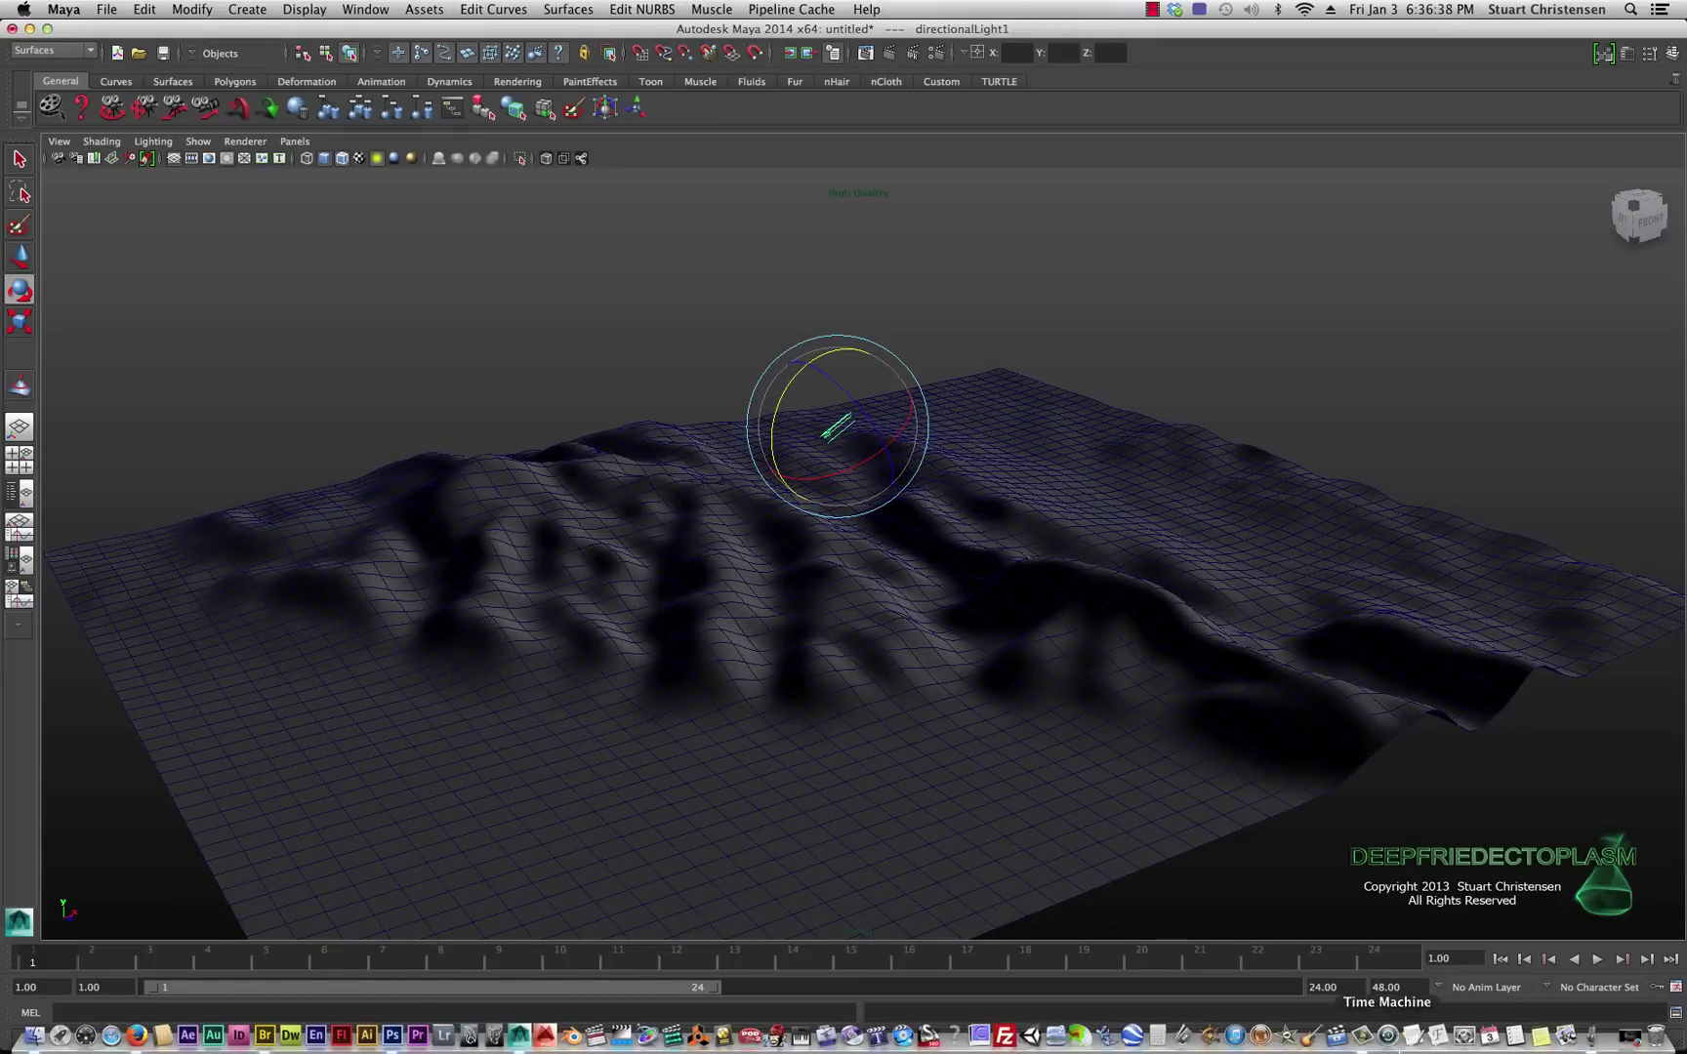
click(1636, 1040)
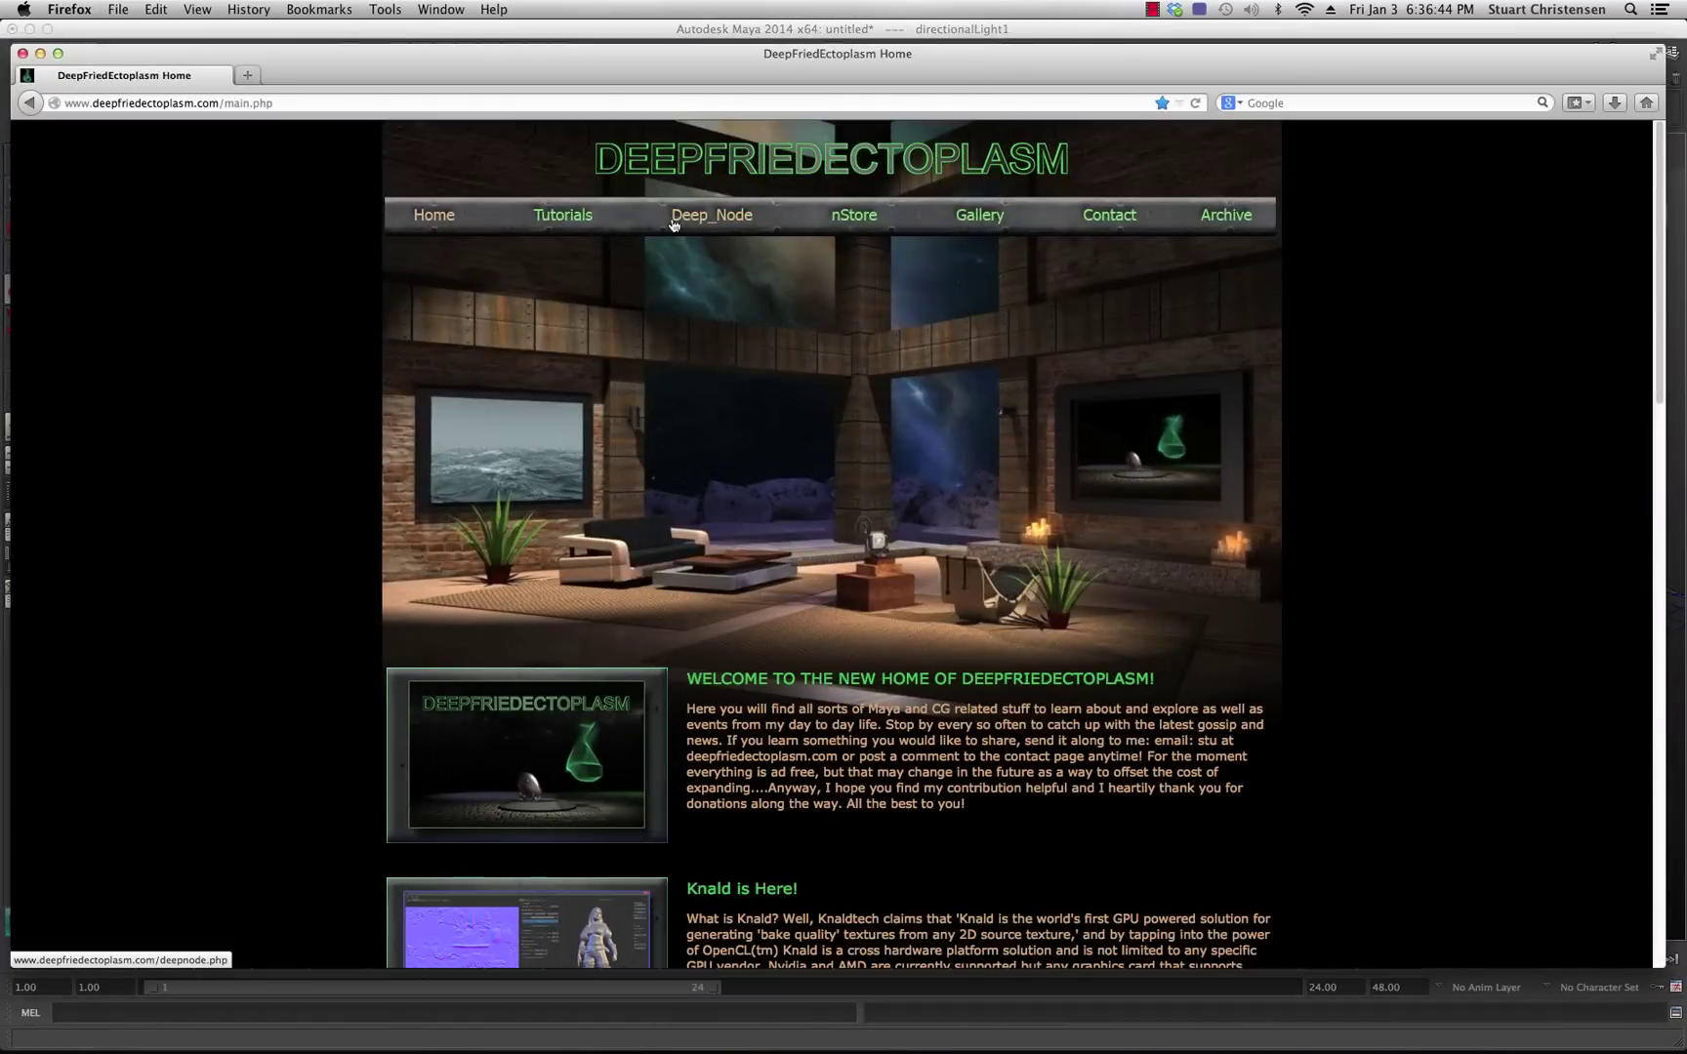
click(692, 221)
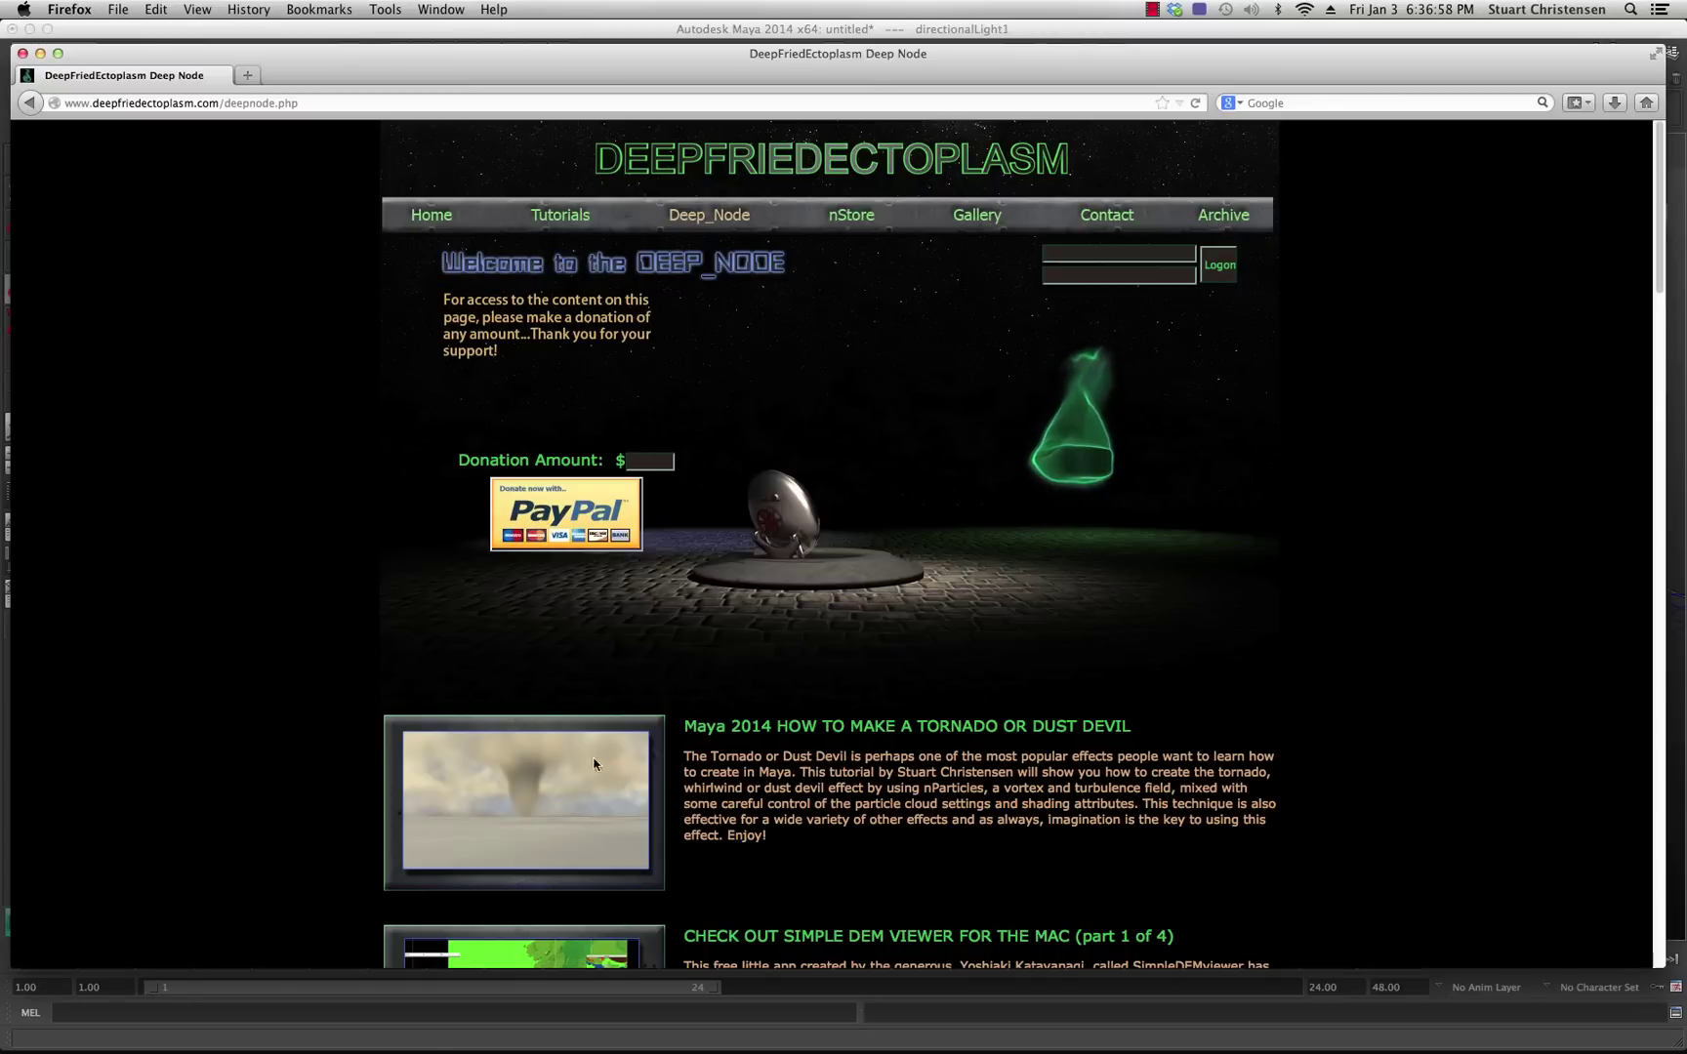
Scroll down through the Deep_Node tutorial list and back up, then minimize Firefox.
scroll(637, 783, down, 5)
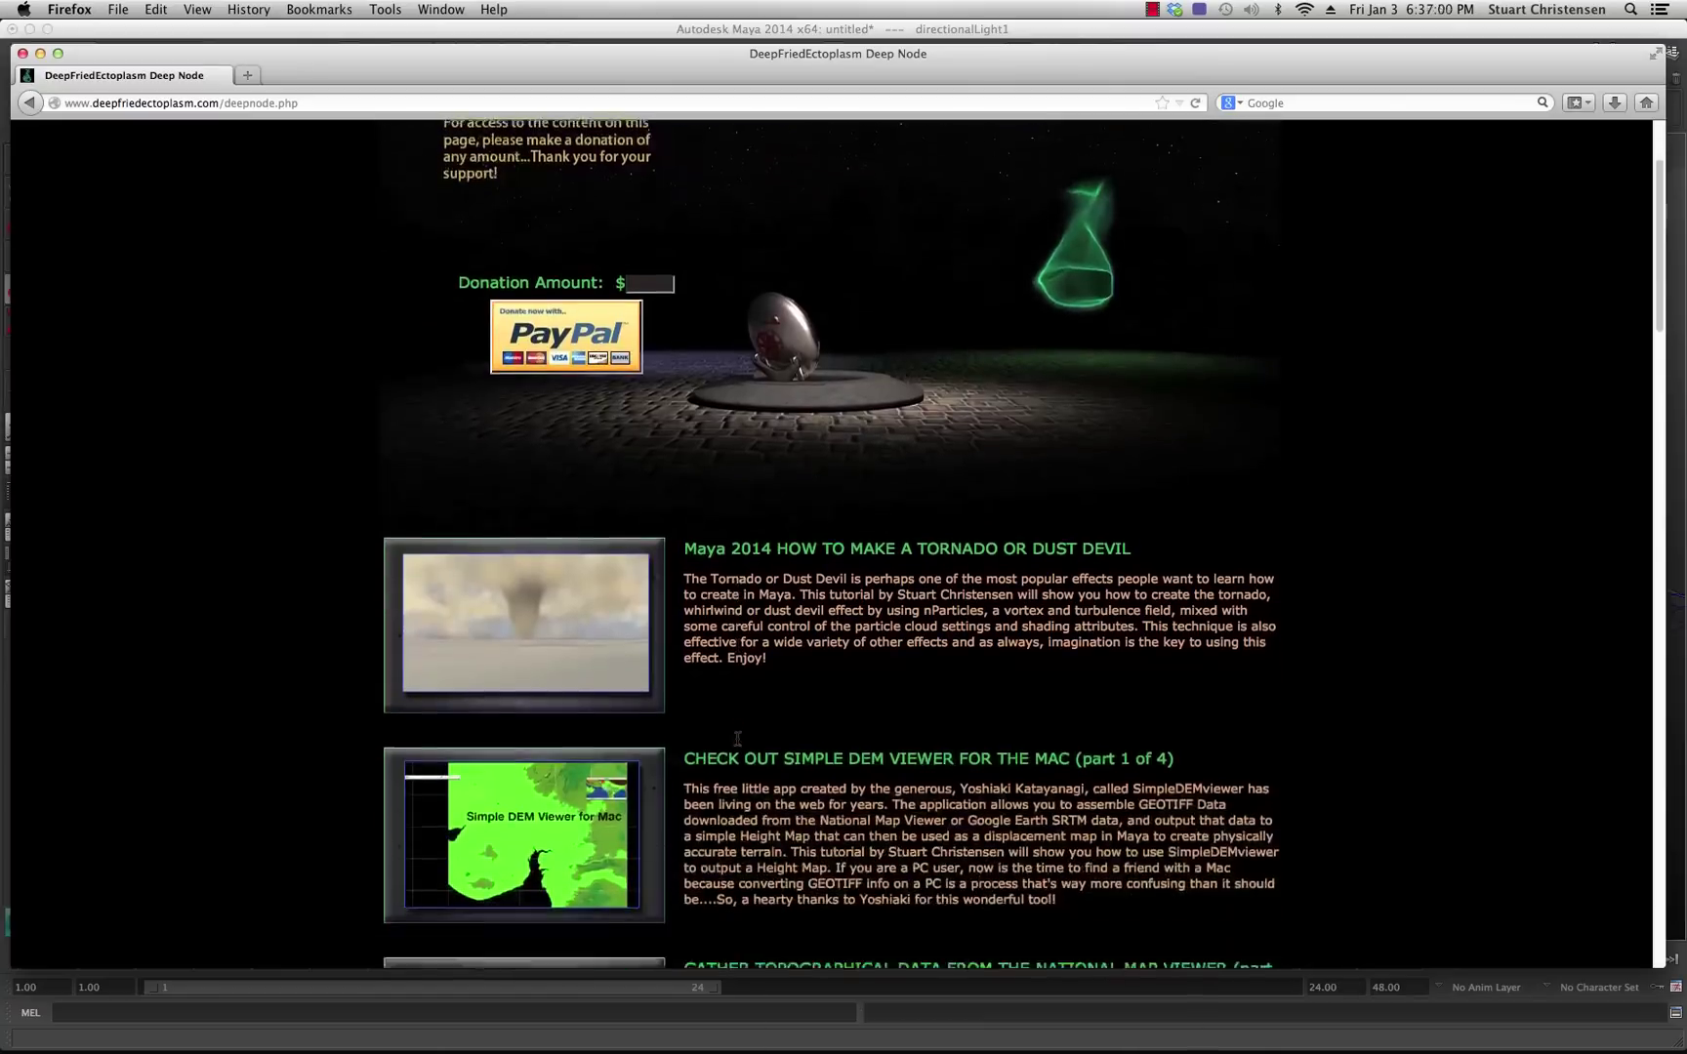
scroll(738, 730, down, 5)
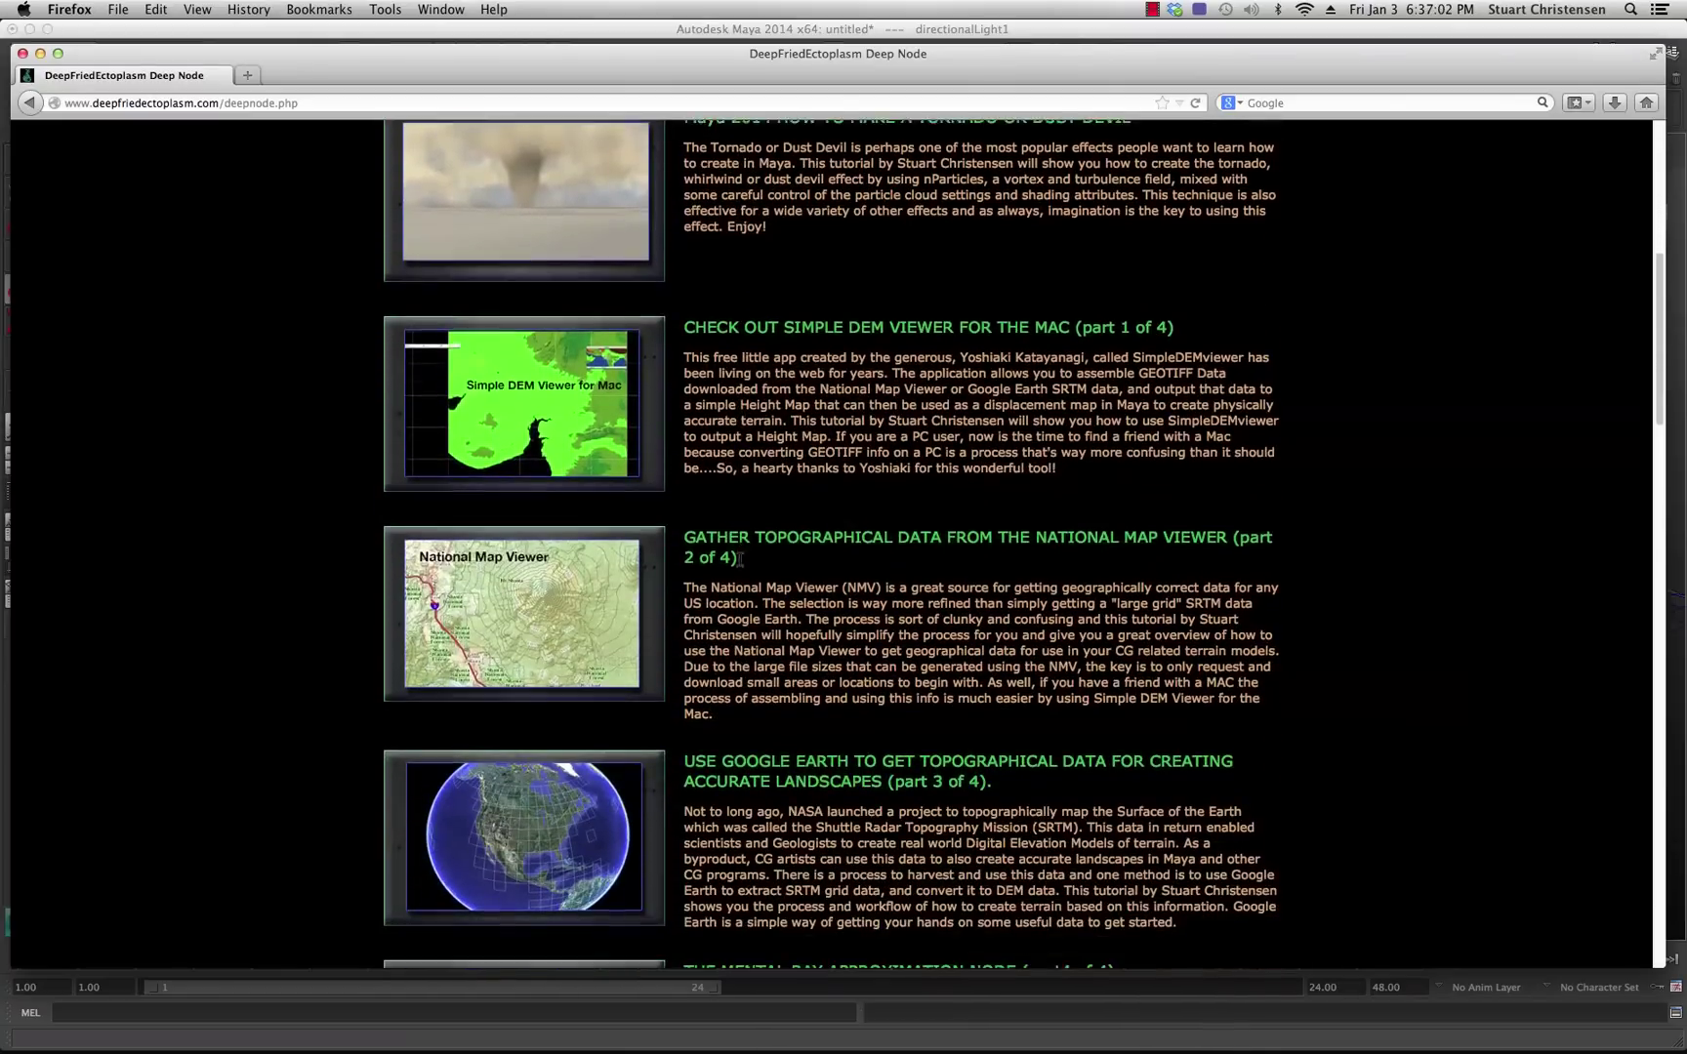
scroll(727, 474, down, 4)
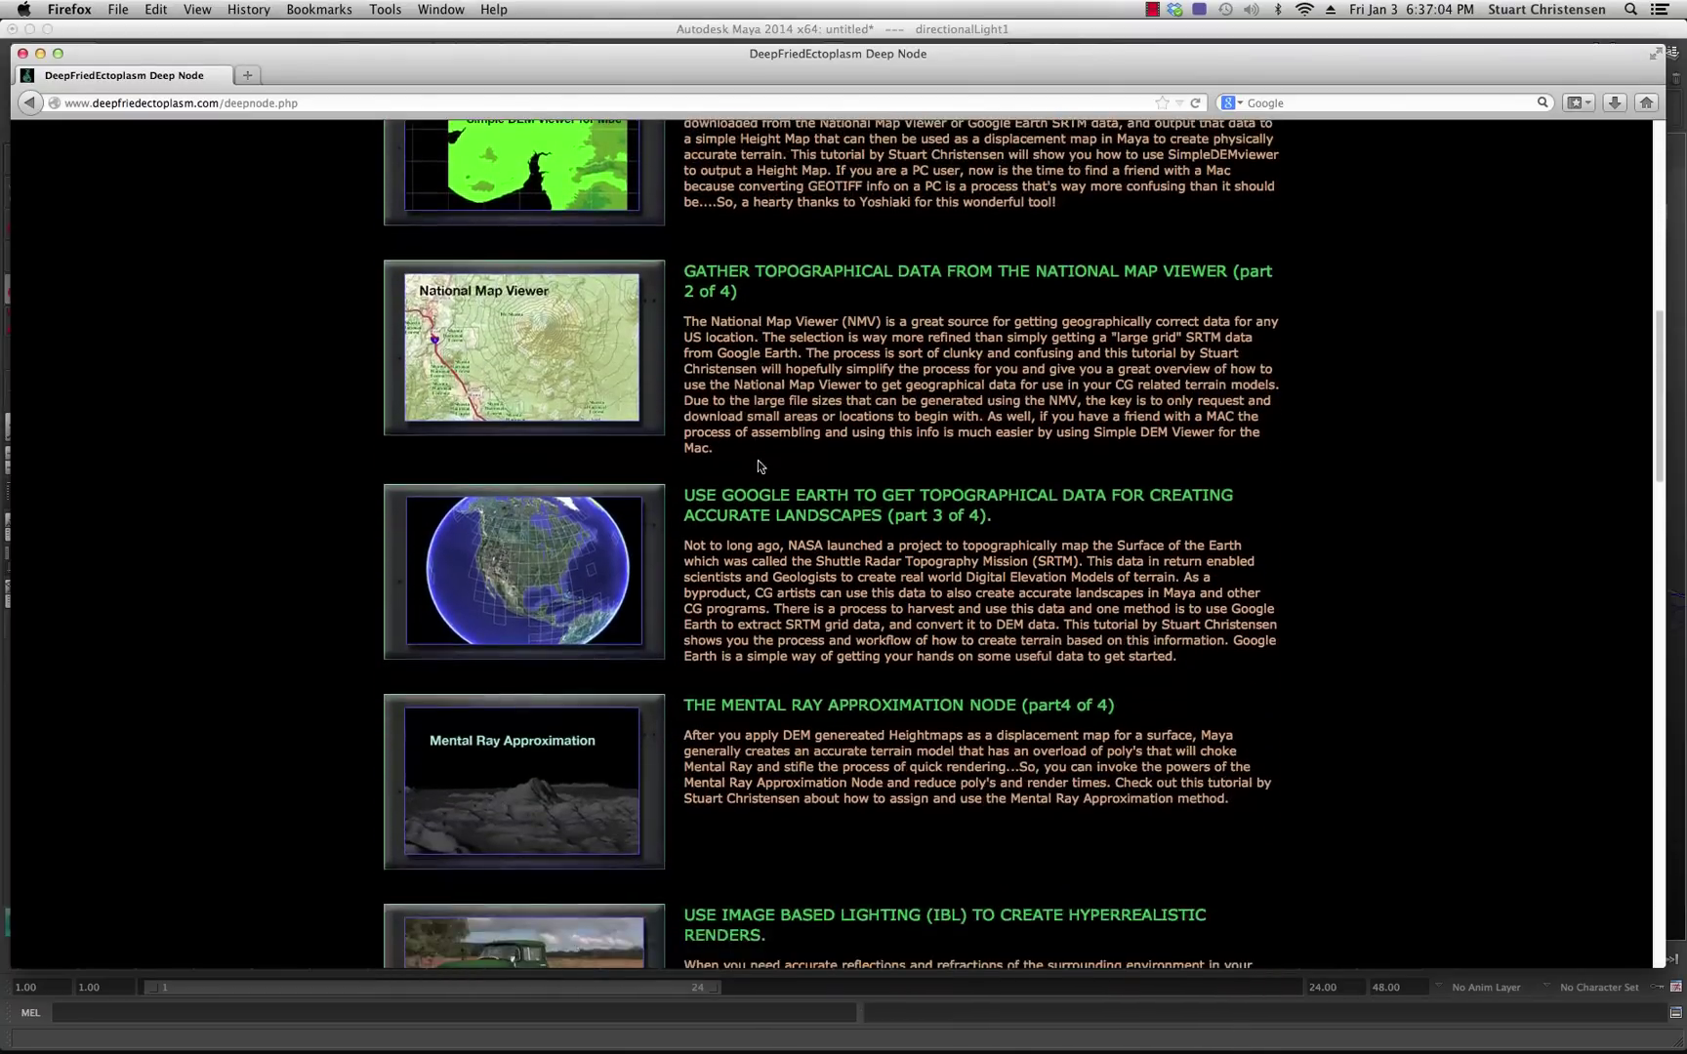
scroll(760, 468, down, 5)
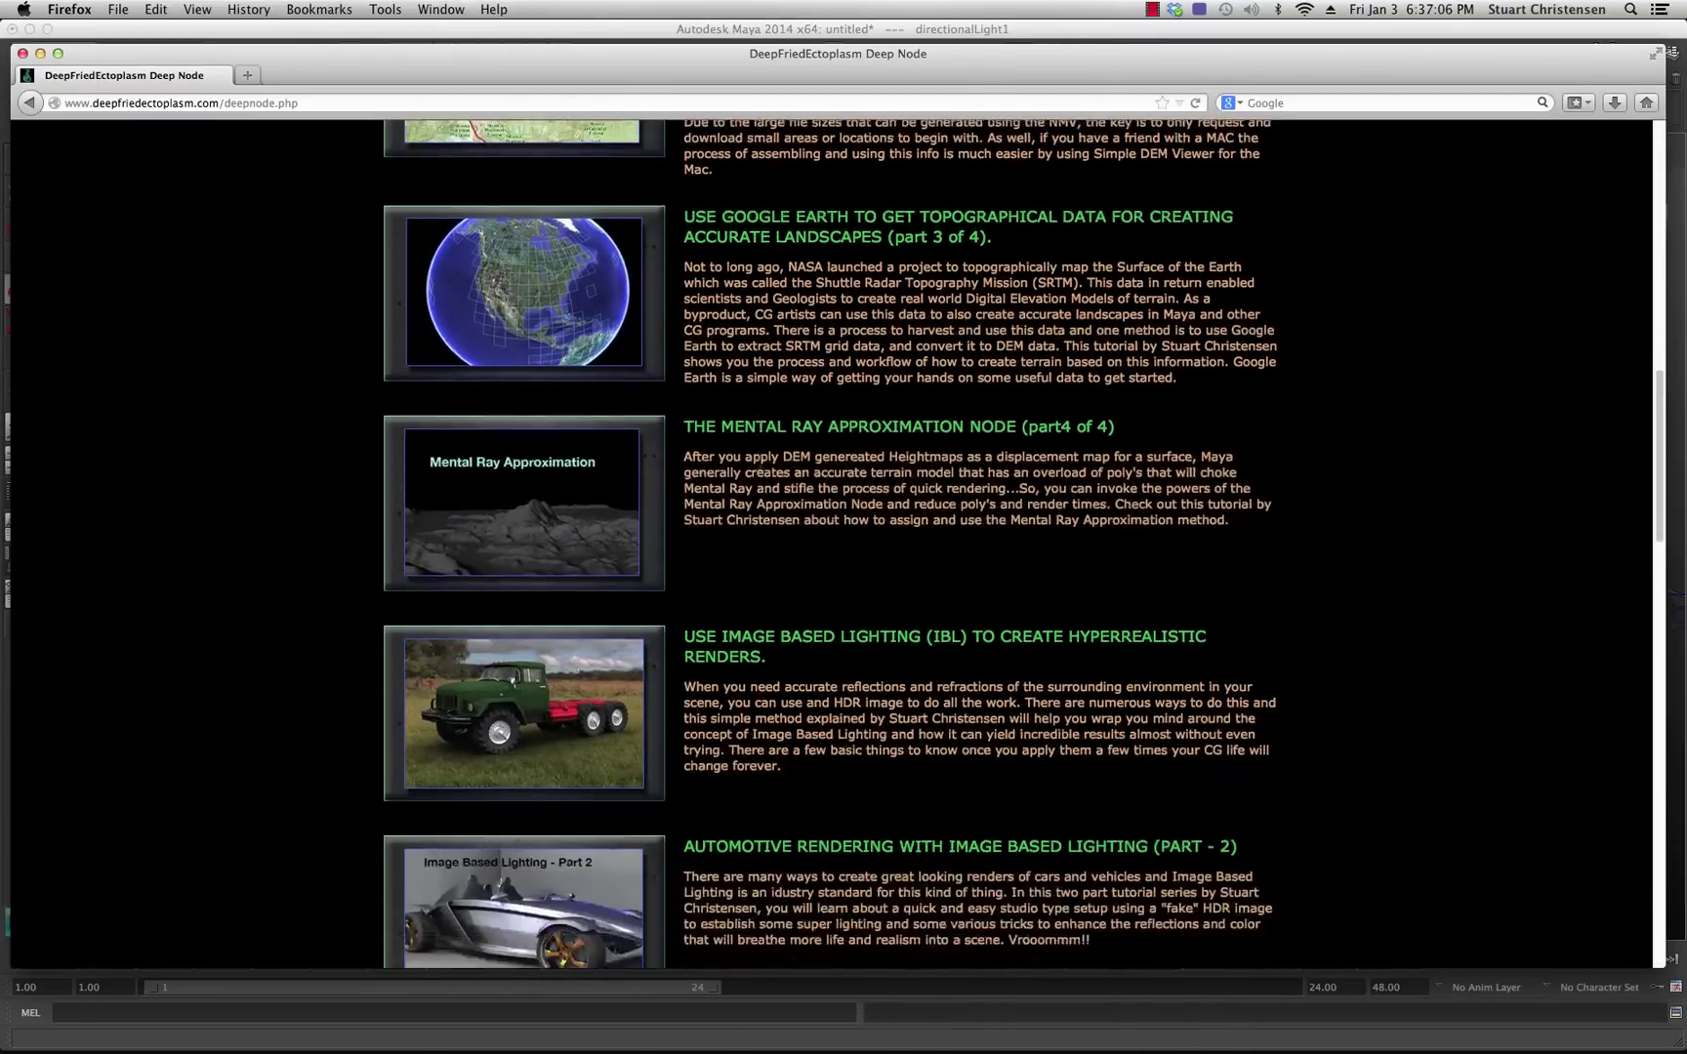
scroll(761, 464, down, 6)
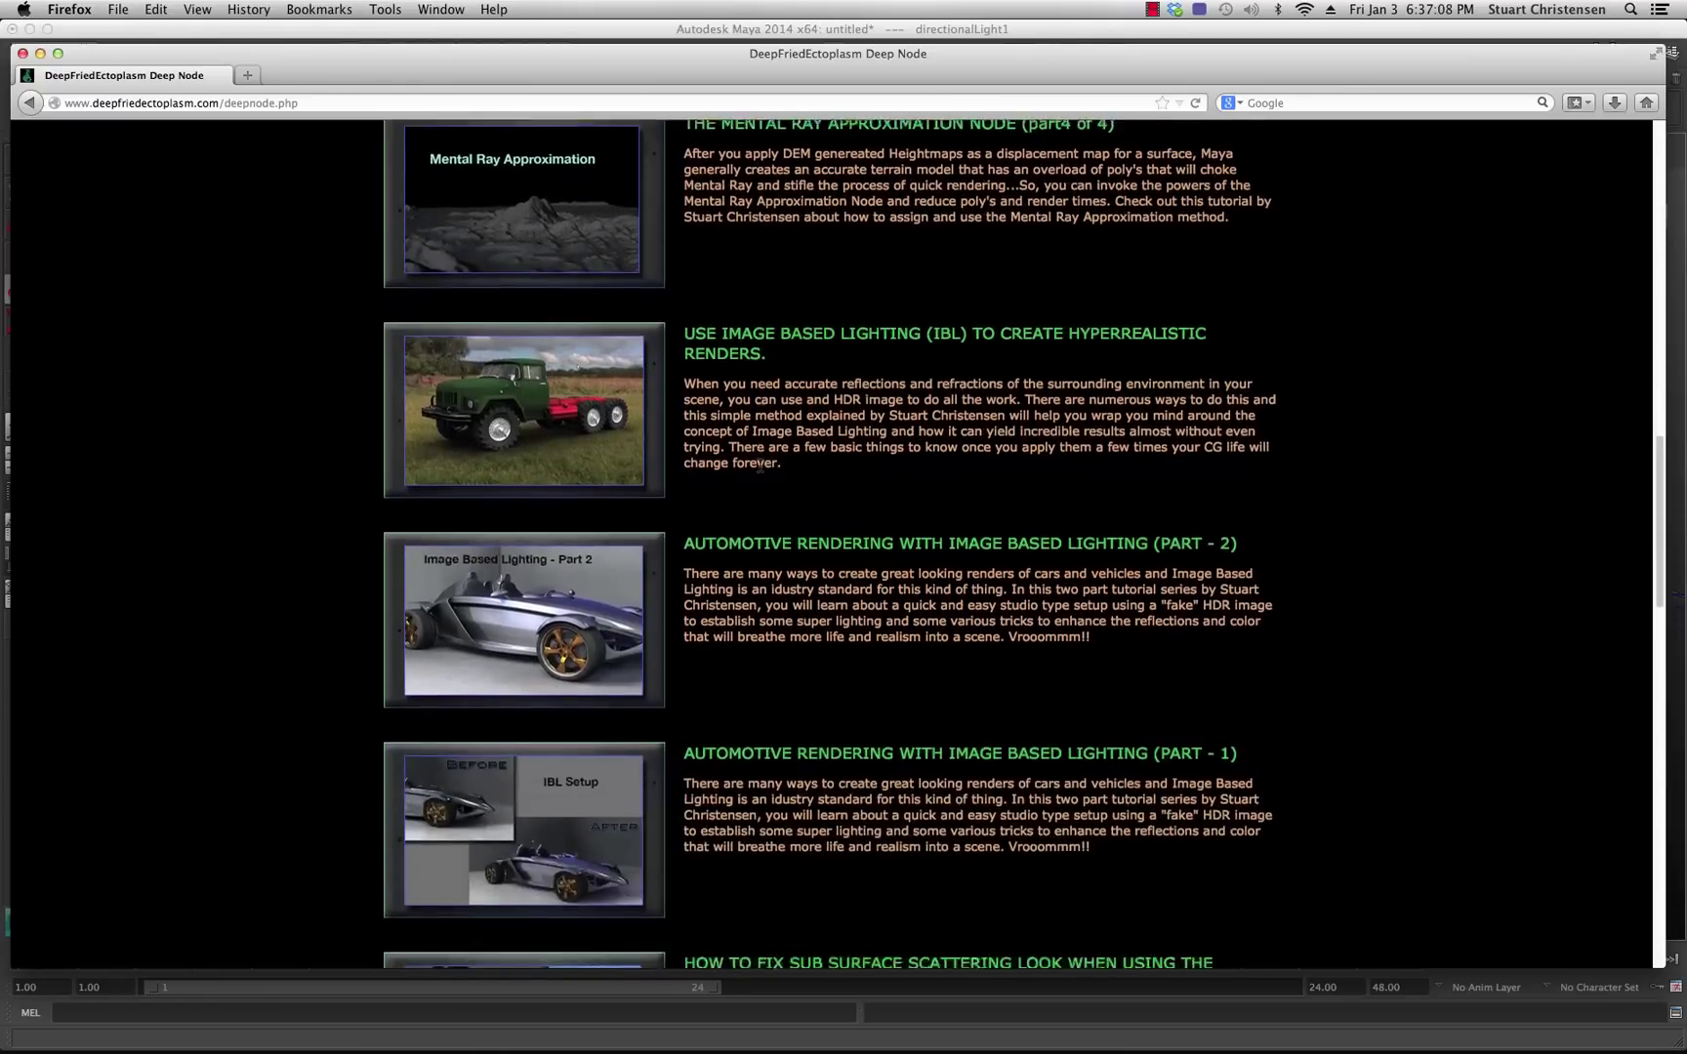
scroll(759, 466, down, 8)
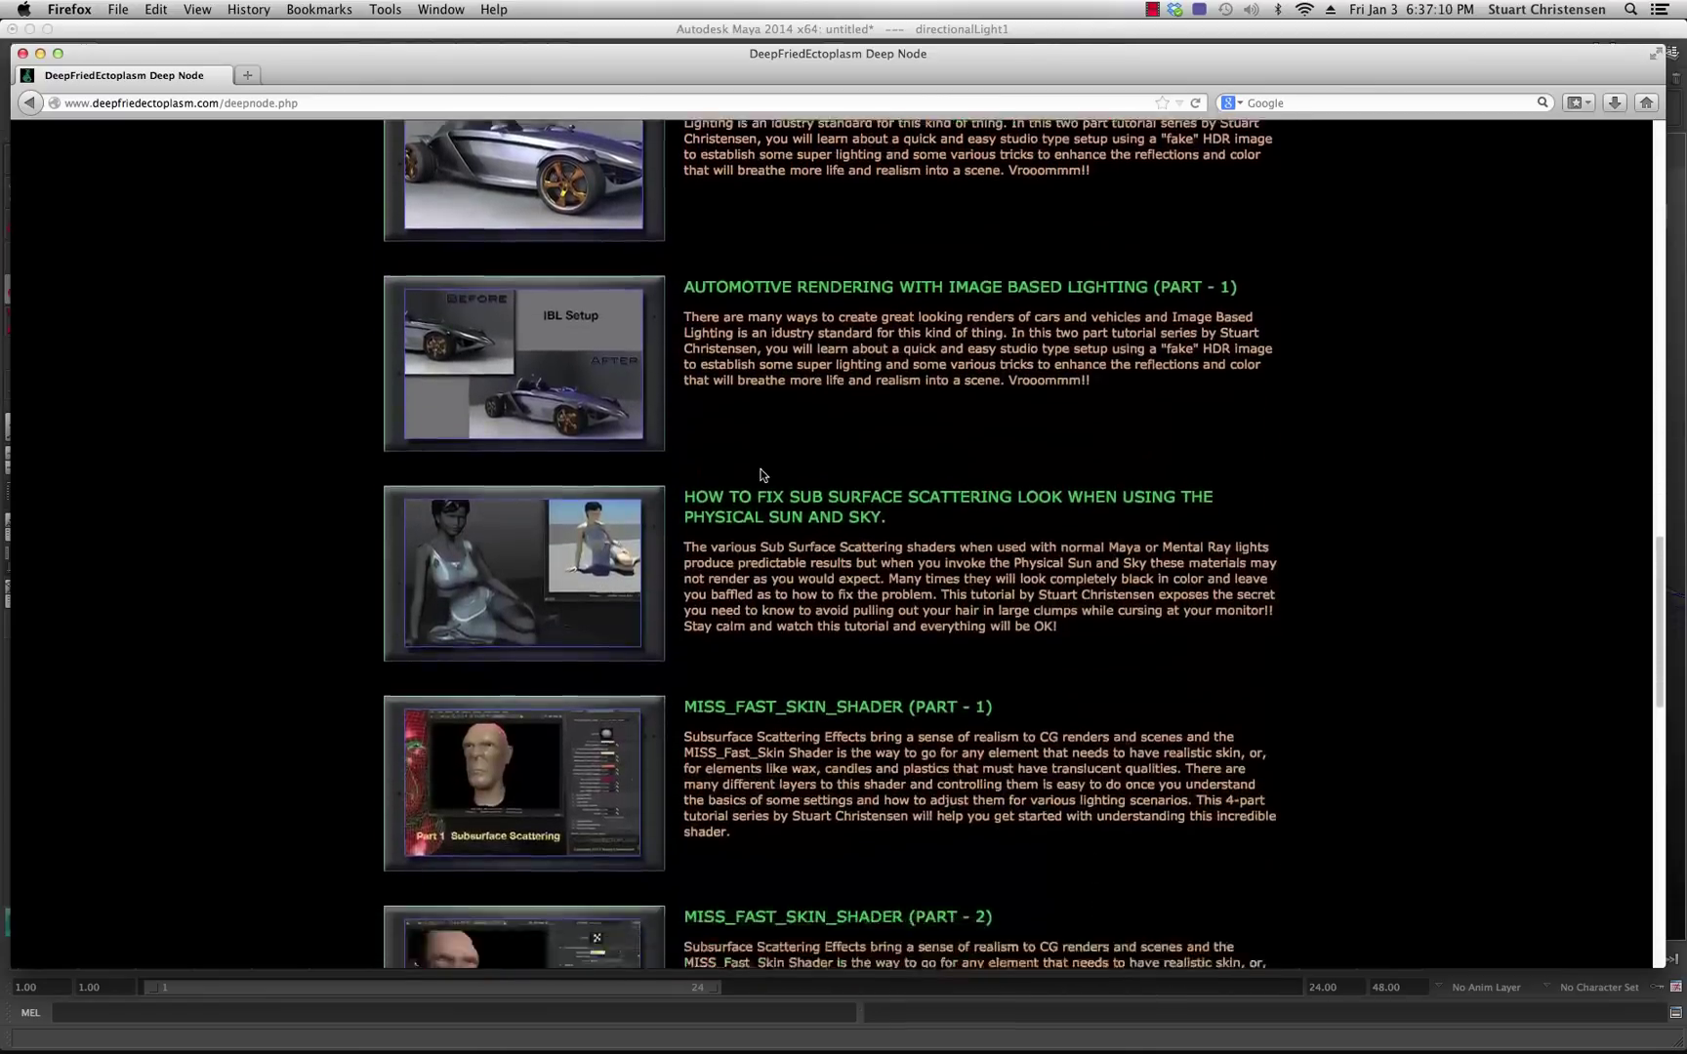
scroll(760, 473, down, 4)
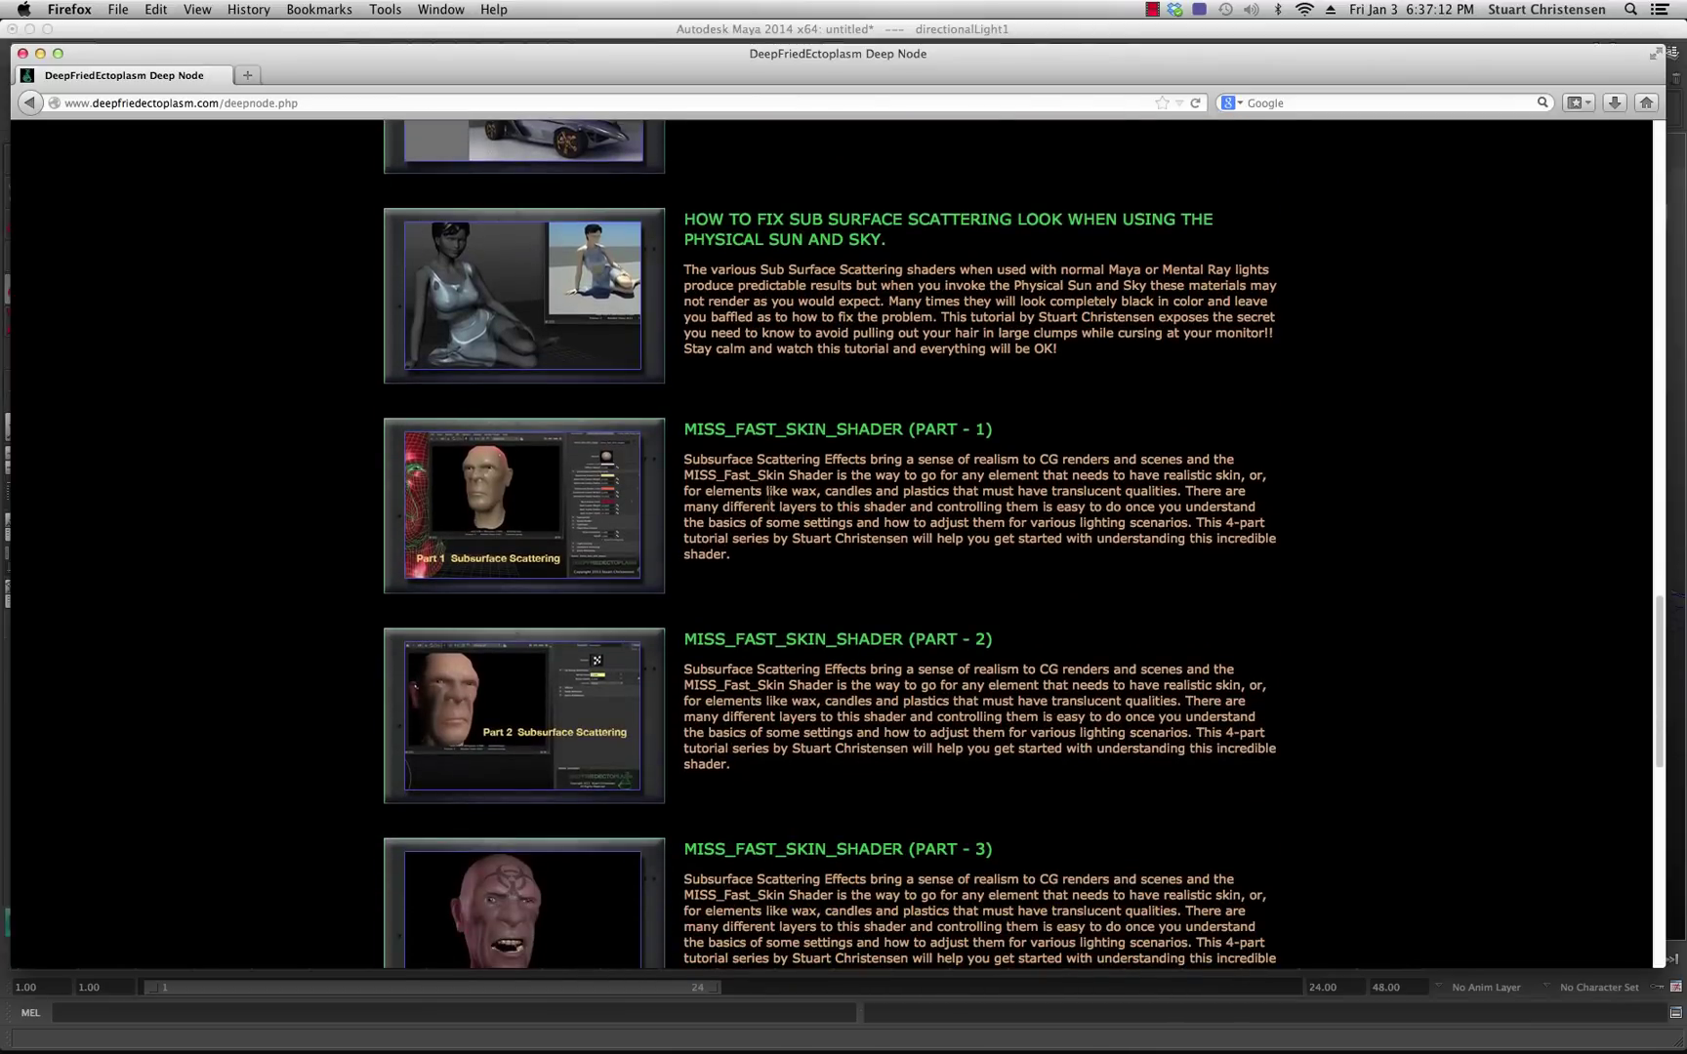
scroll(786, 535, down, 5)
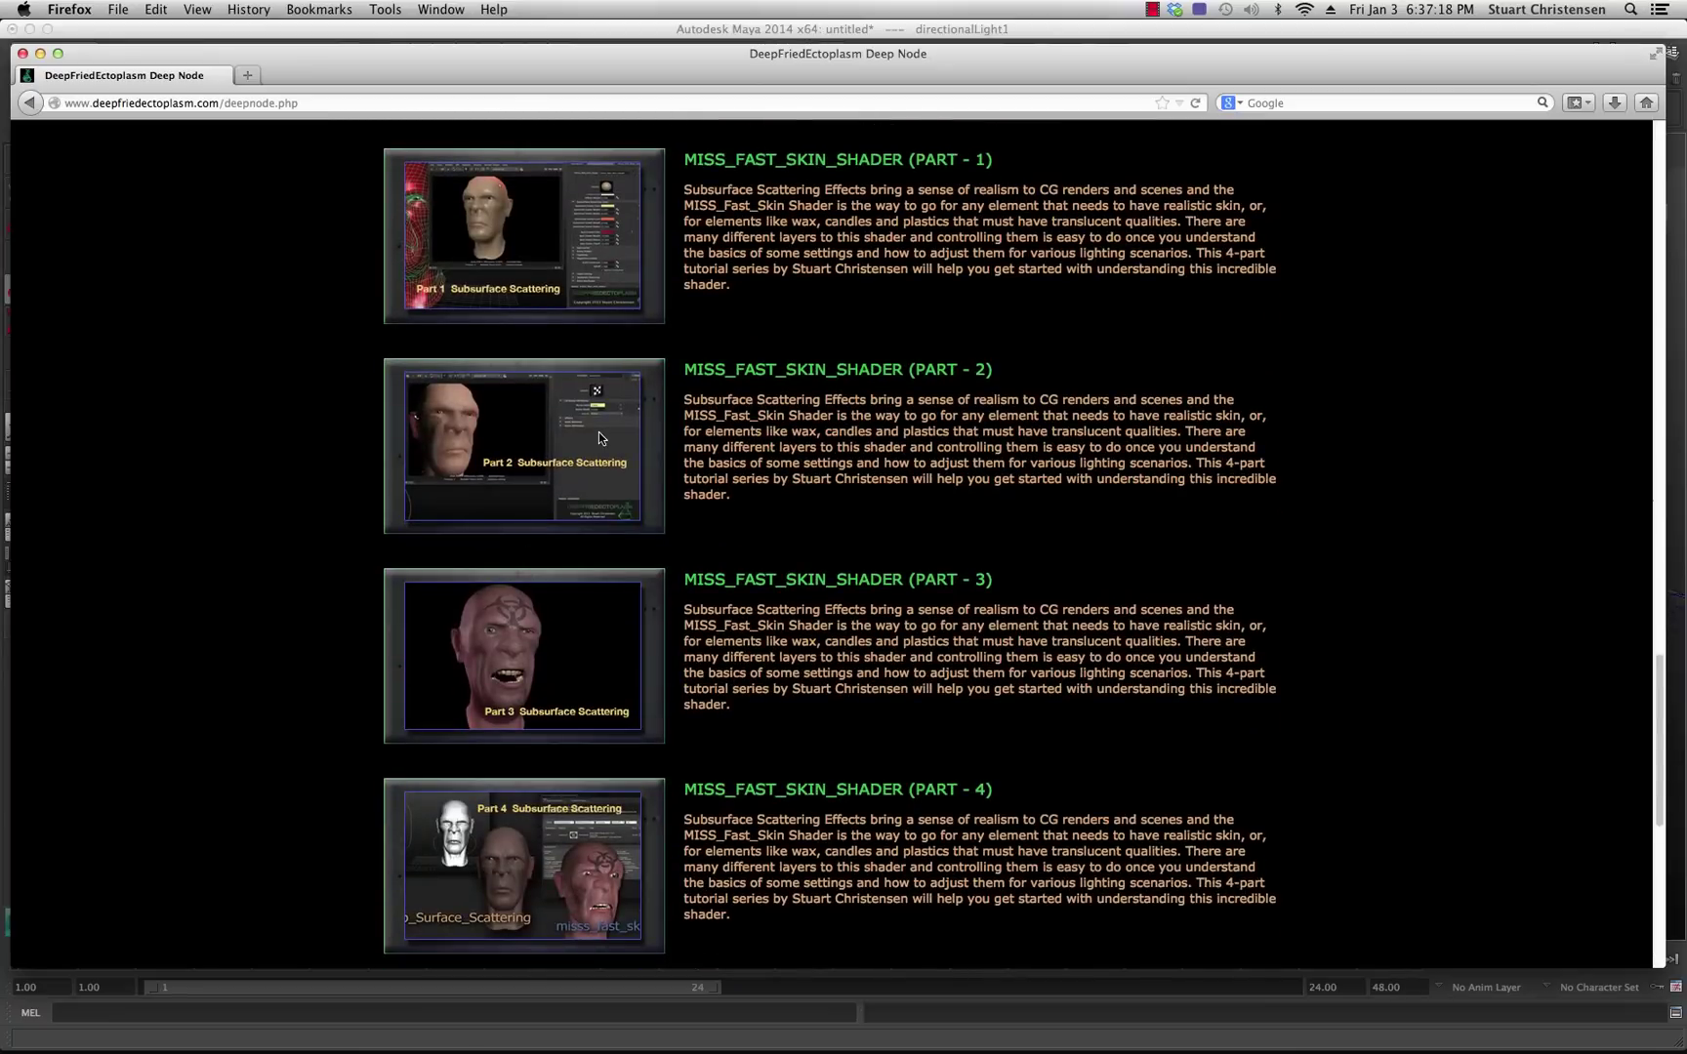
scroll(937, 445, down, 7)
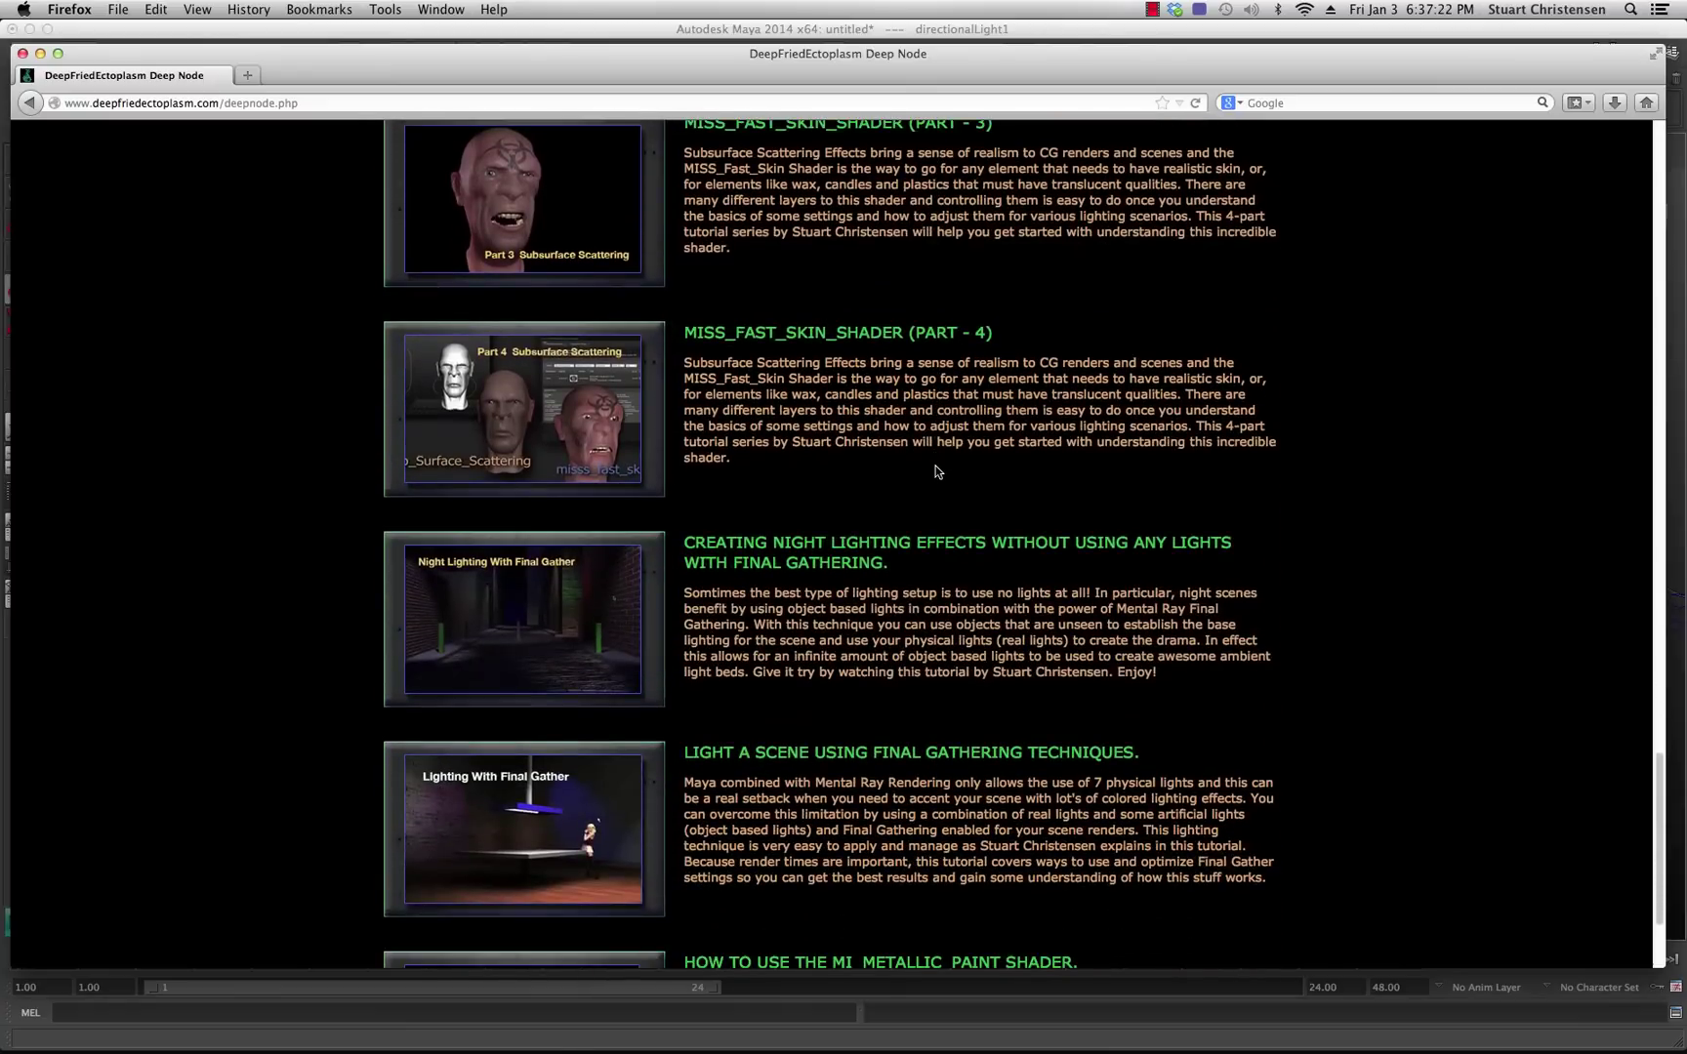
scroll(937, 469, down, 4)
scroll(932, 464, up, 10)
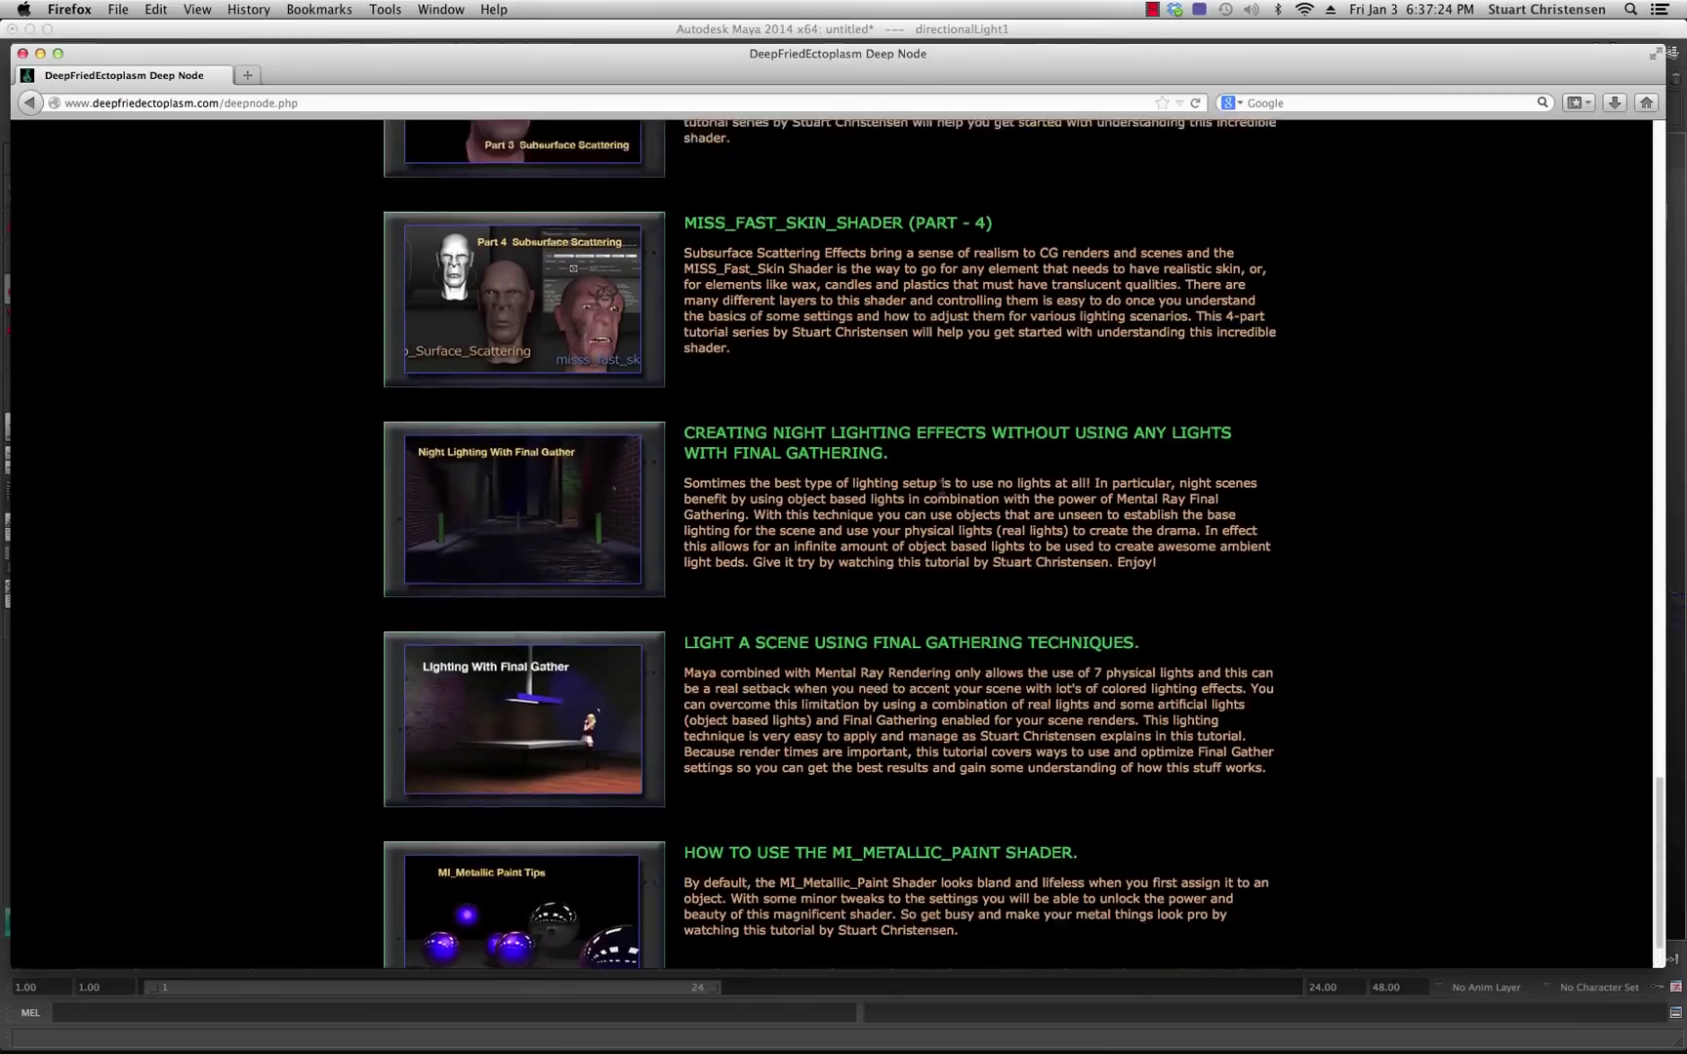
scroll(921, 450, up, 15)
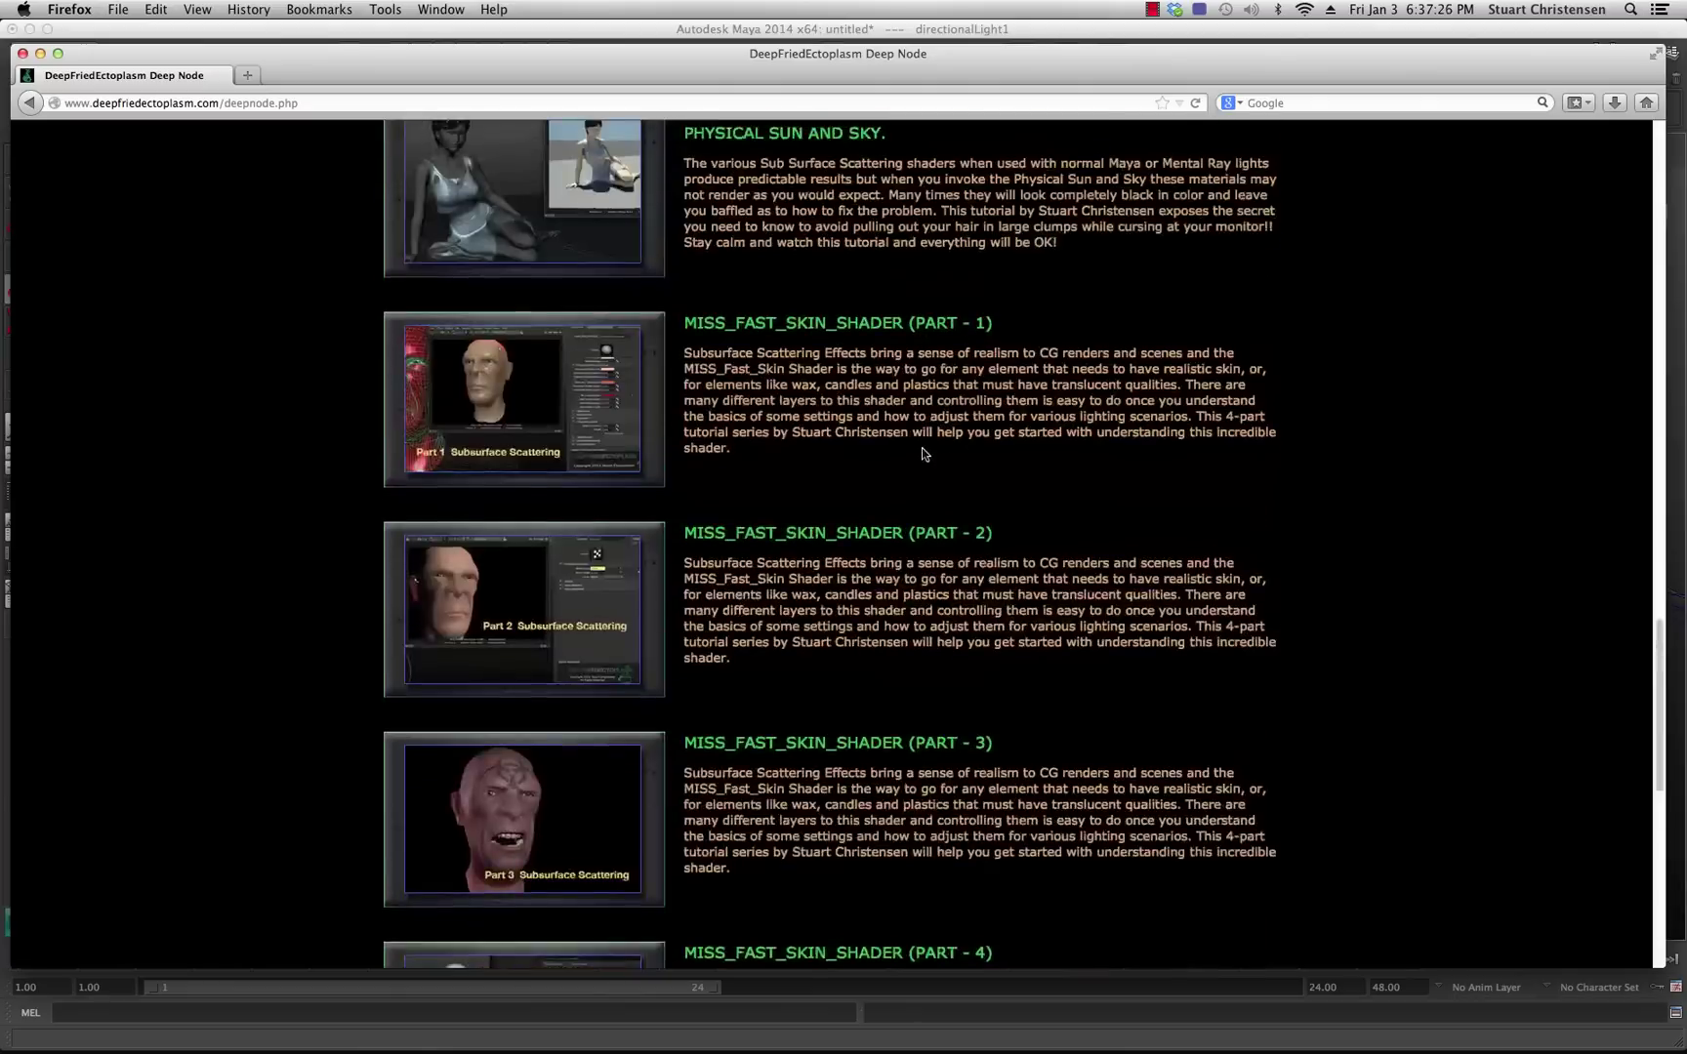
scroll(923, 449, up, 18)
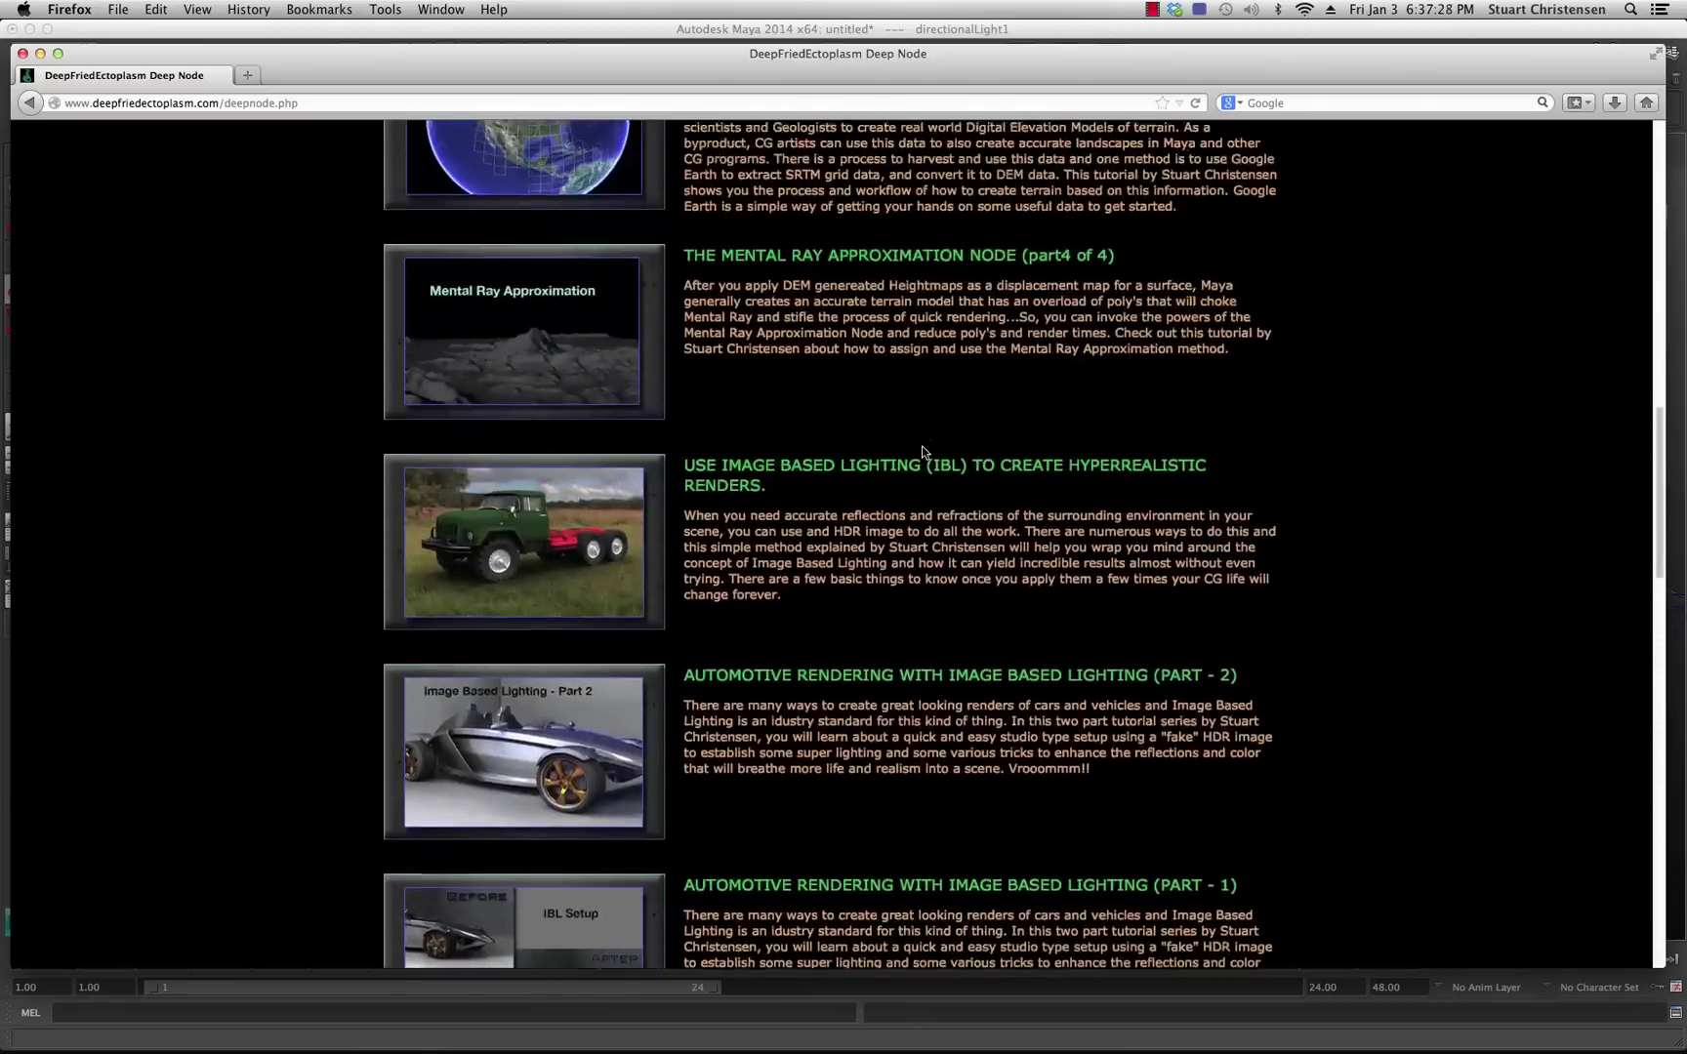
scroll(922, 449, up, 10)
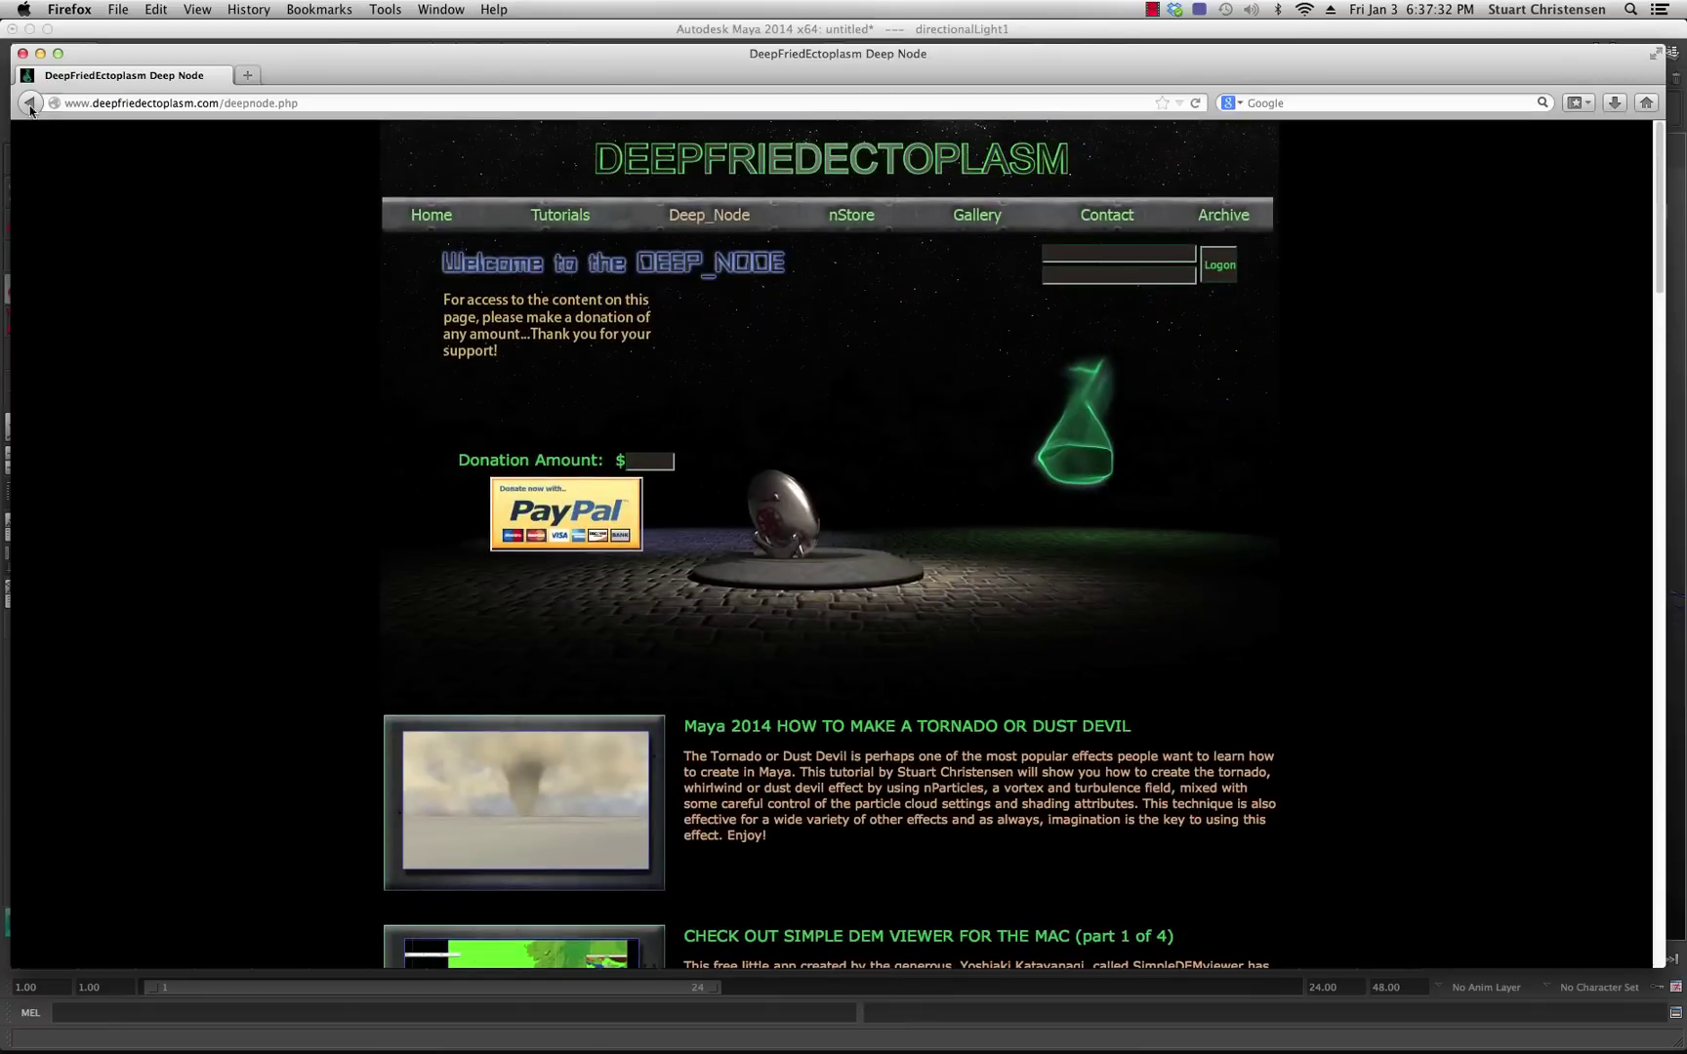
click(40, 53)
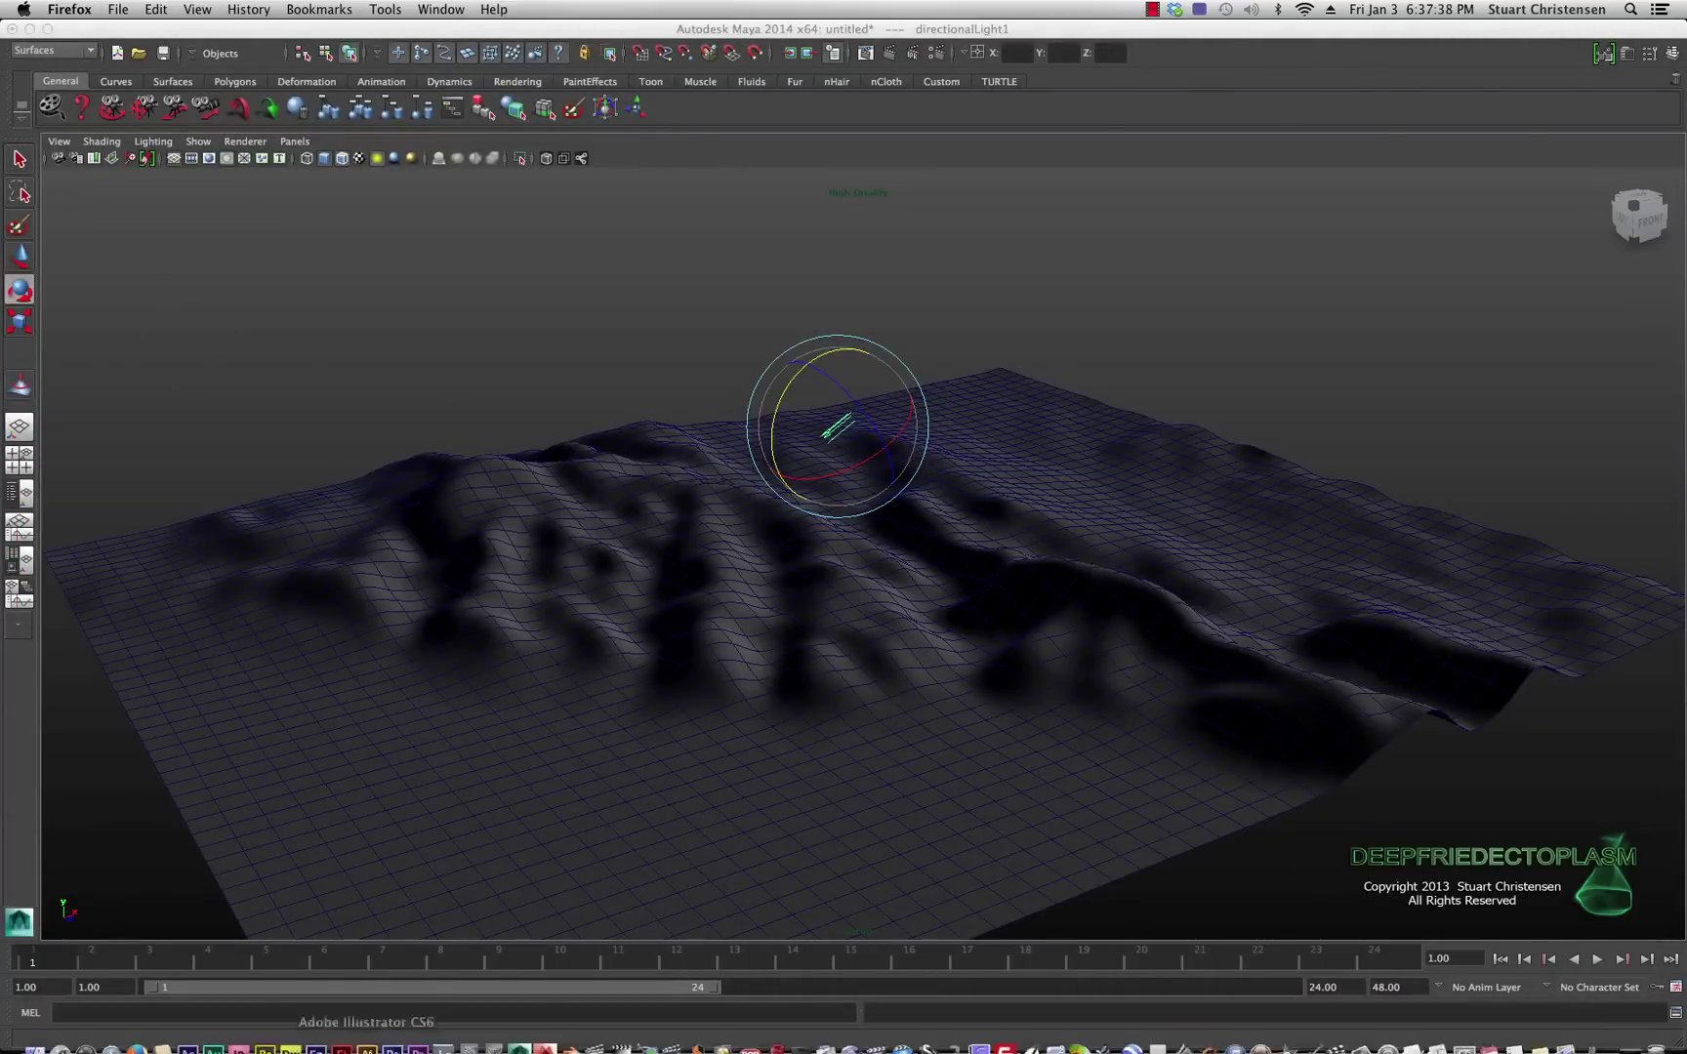
In Photoshop CS6, move the Modified.png window aside and bring Grayscale.tiff forward.
click(392, 1041)
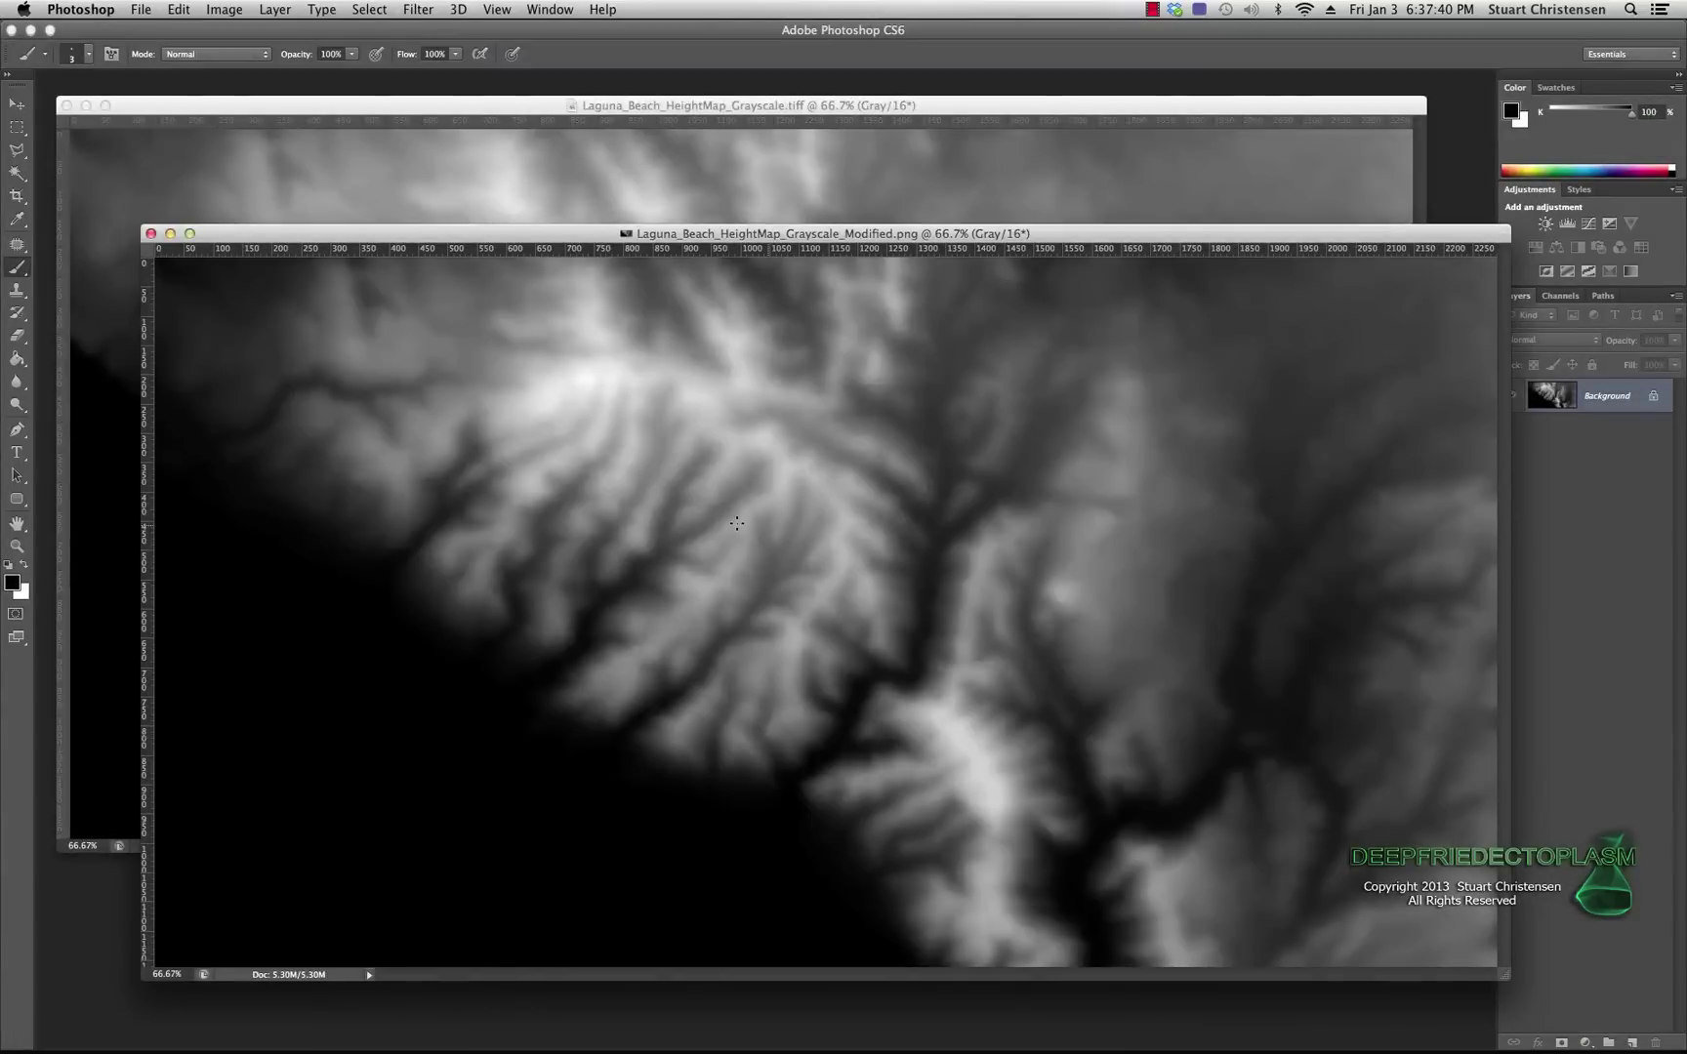
drag(557, 237, 564, 239)
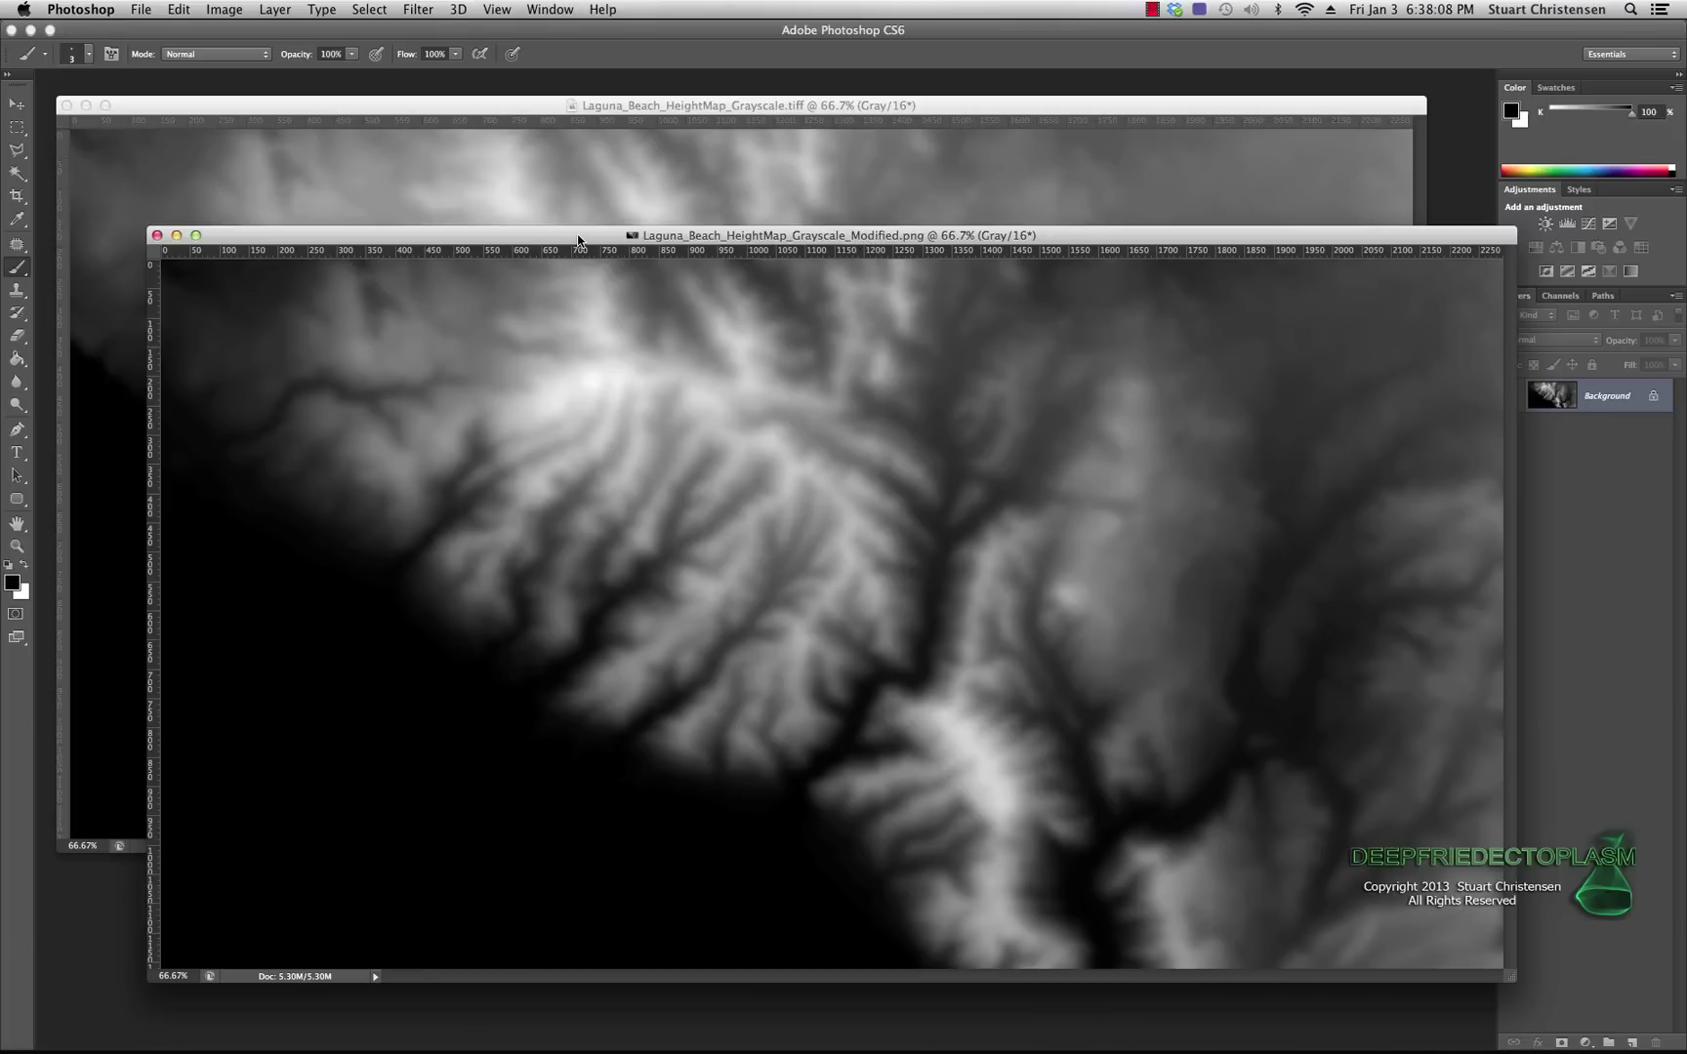
drag(577, 239, 810, 856)
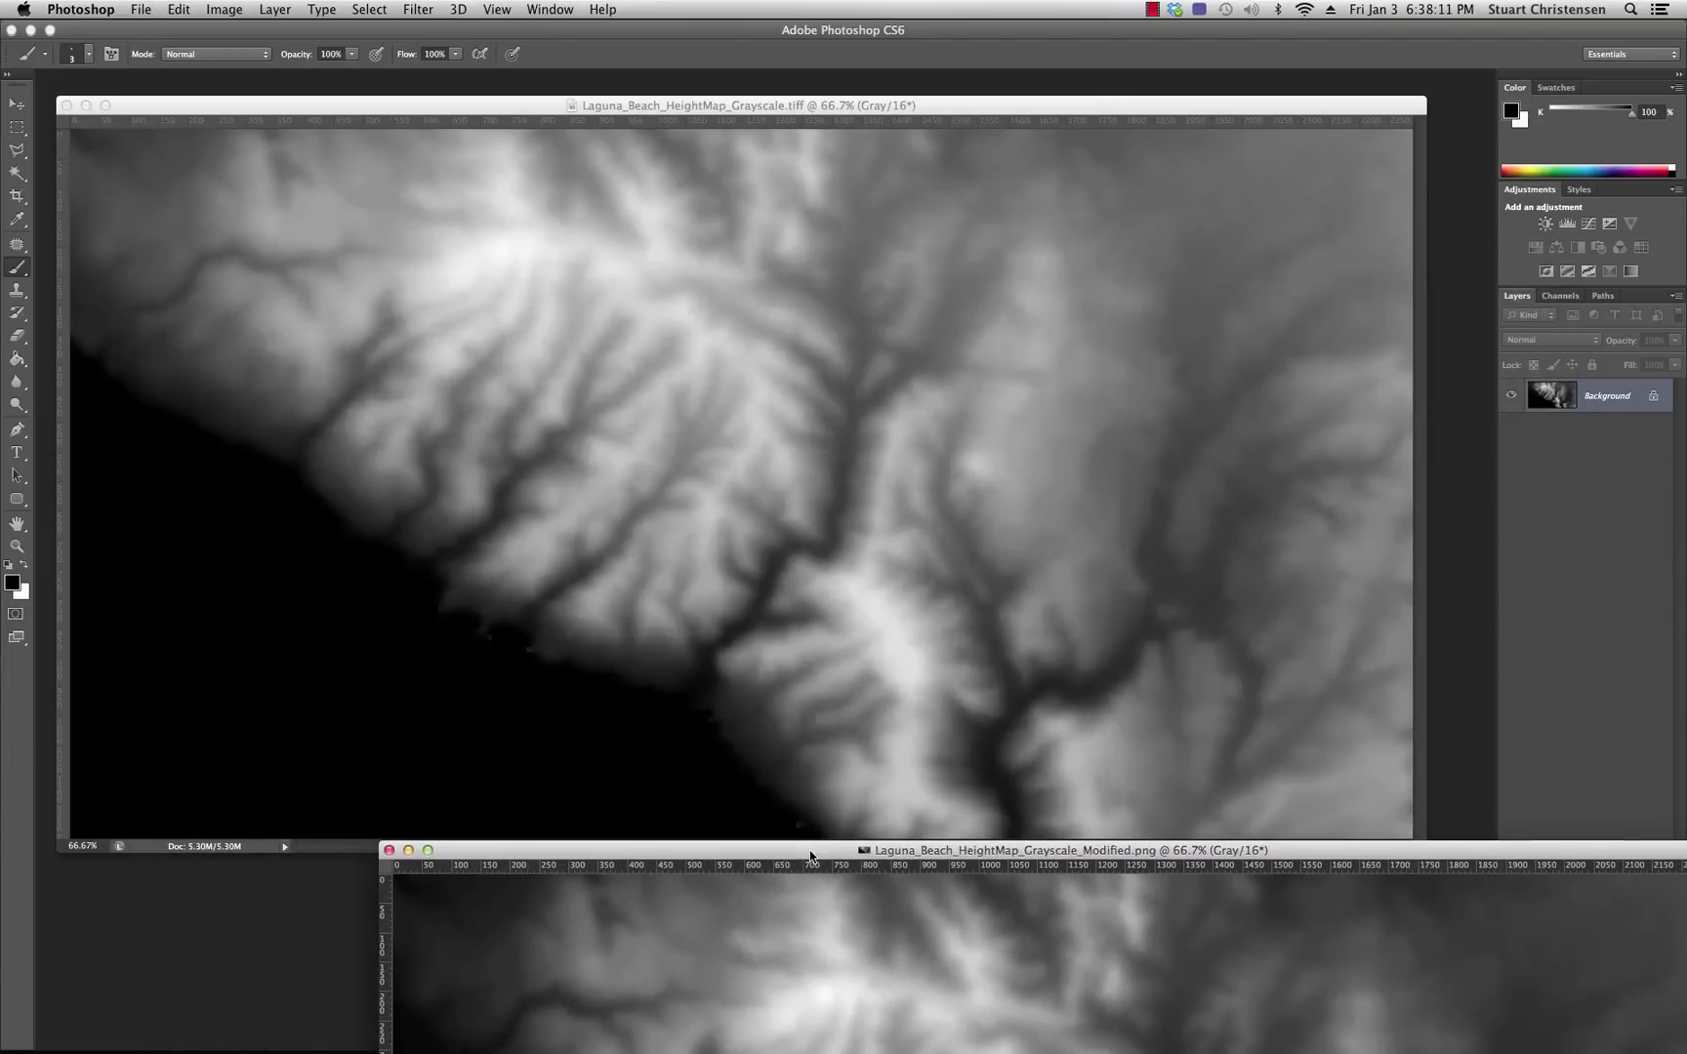
click(512, 110)
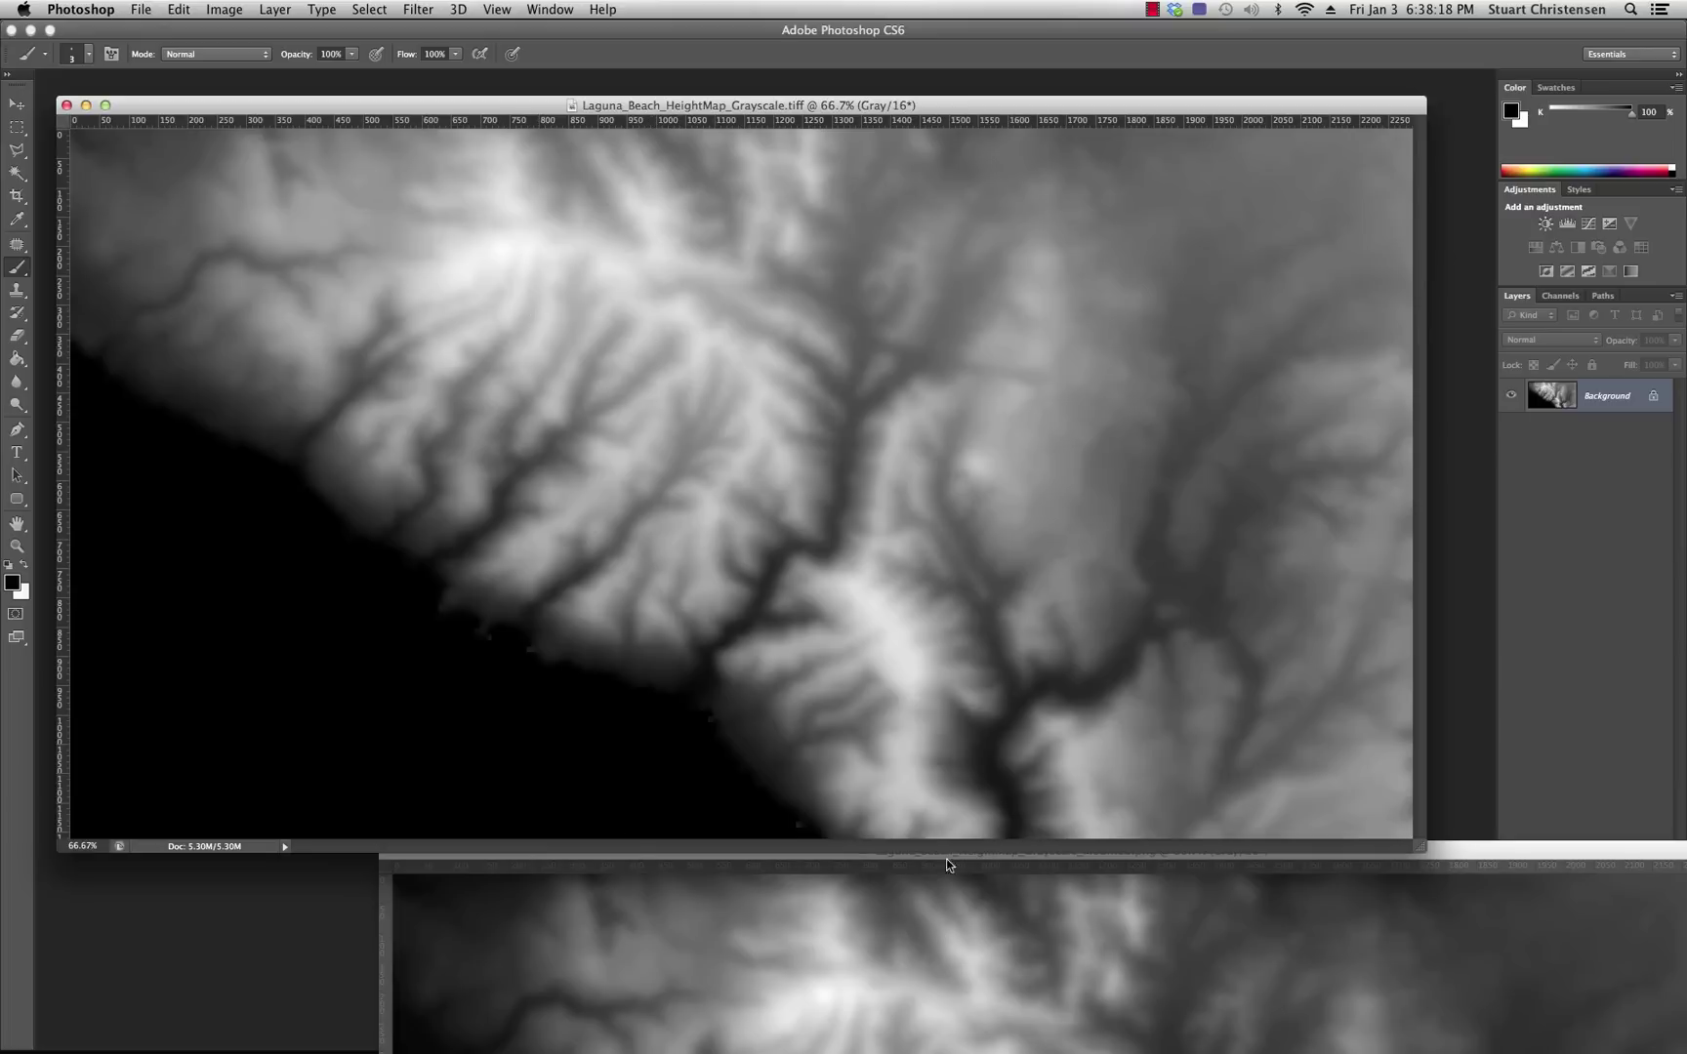
Move Modified.png back over the tiff, then aside again and bring Grayscale.tiff forward.
click(1461, 852)
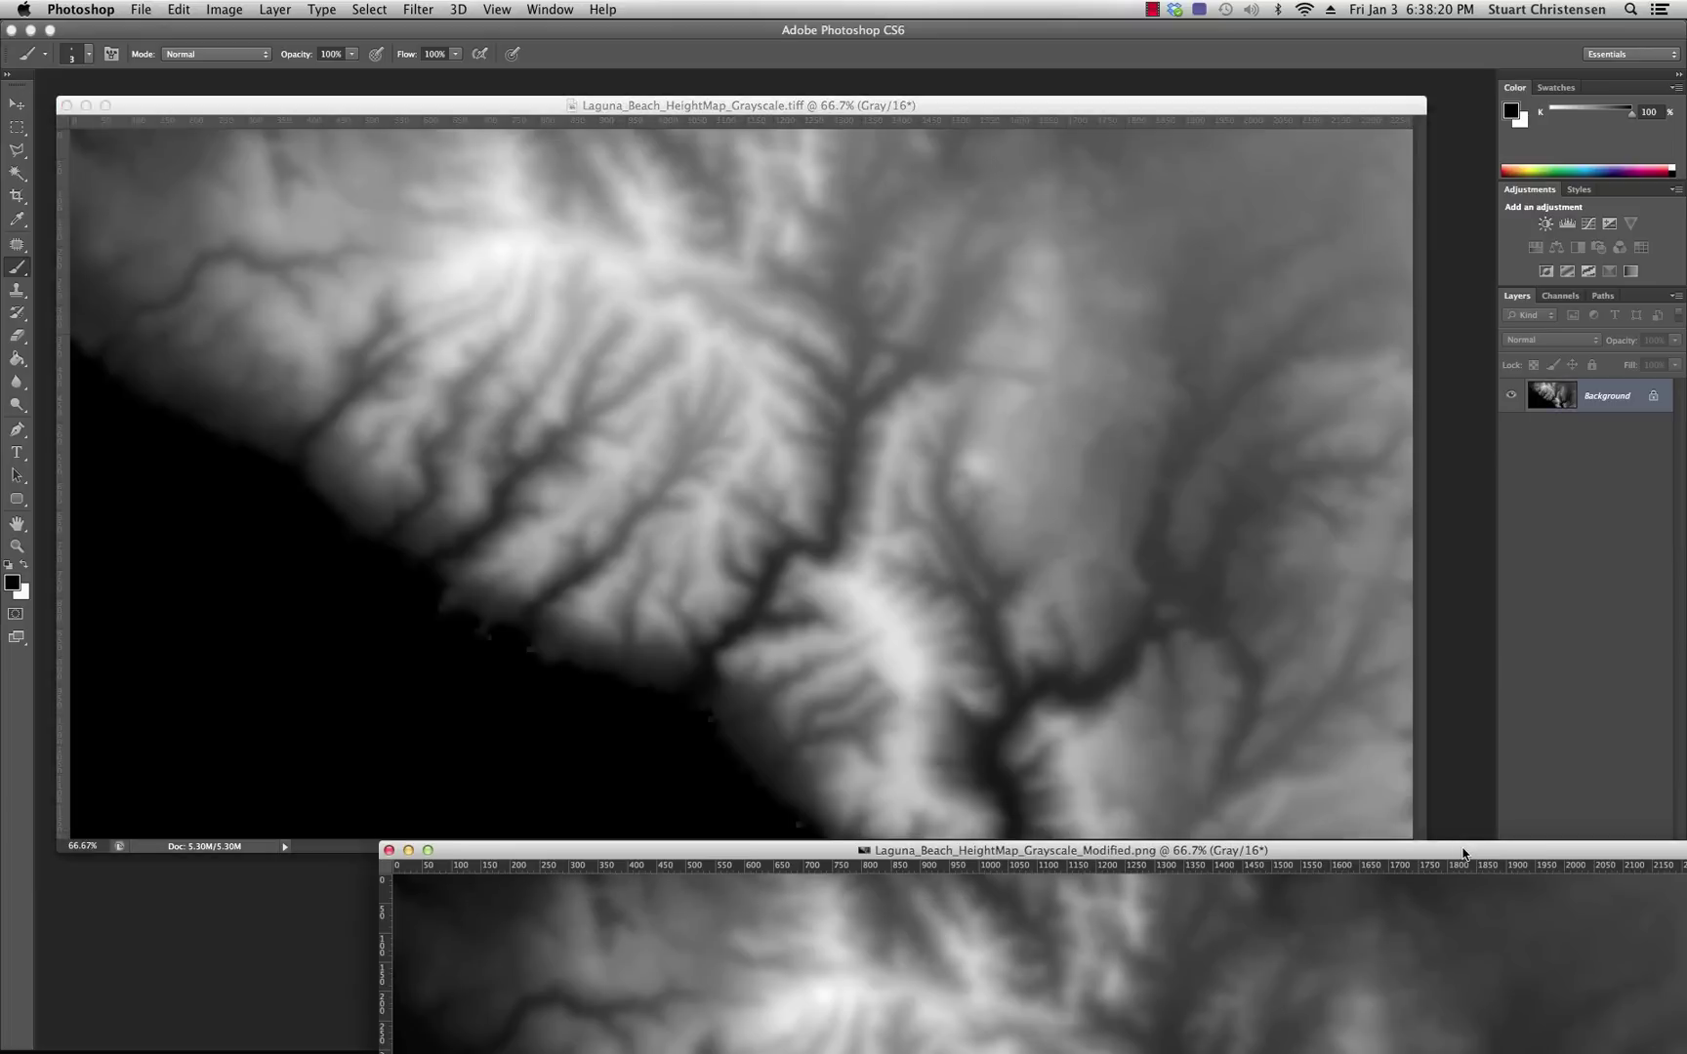
drag(1463, 854, 1228, 191)
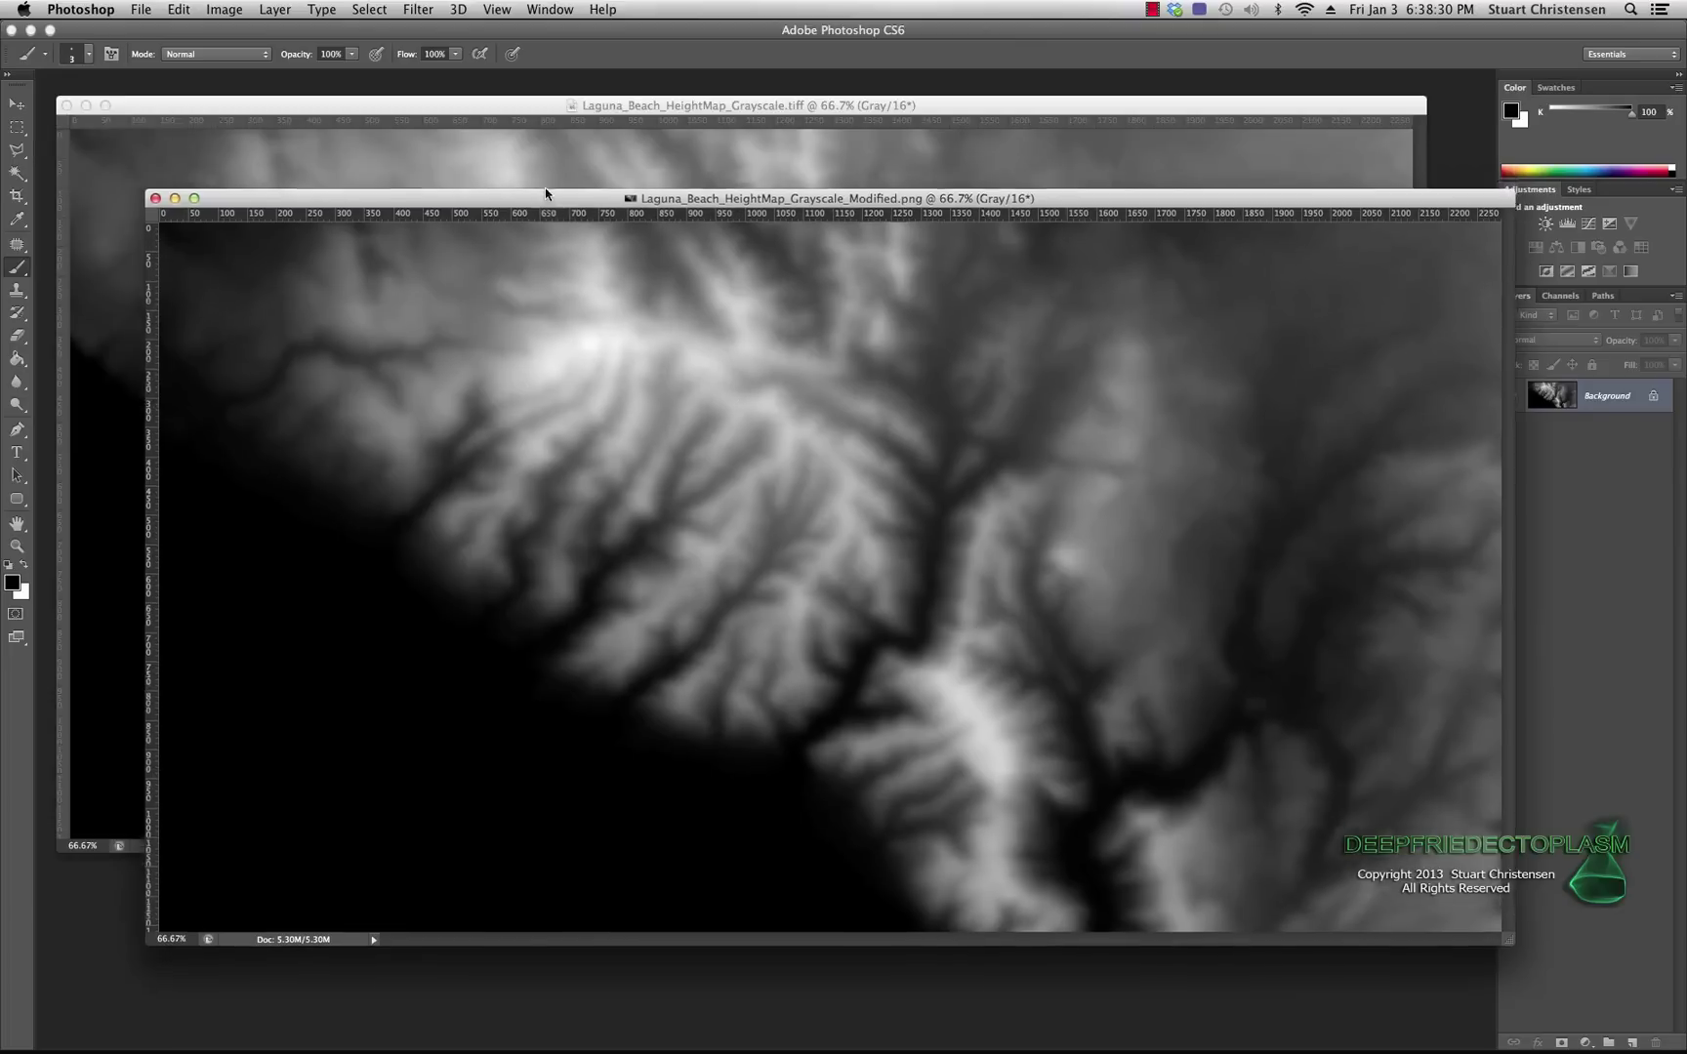
drag(544, 187, 897, 805)
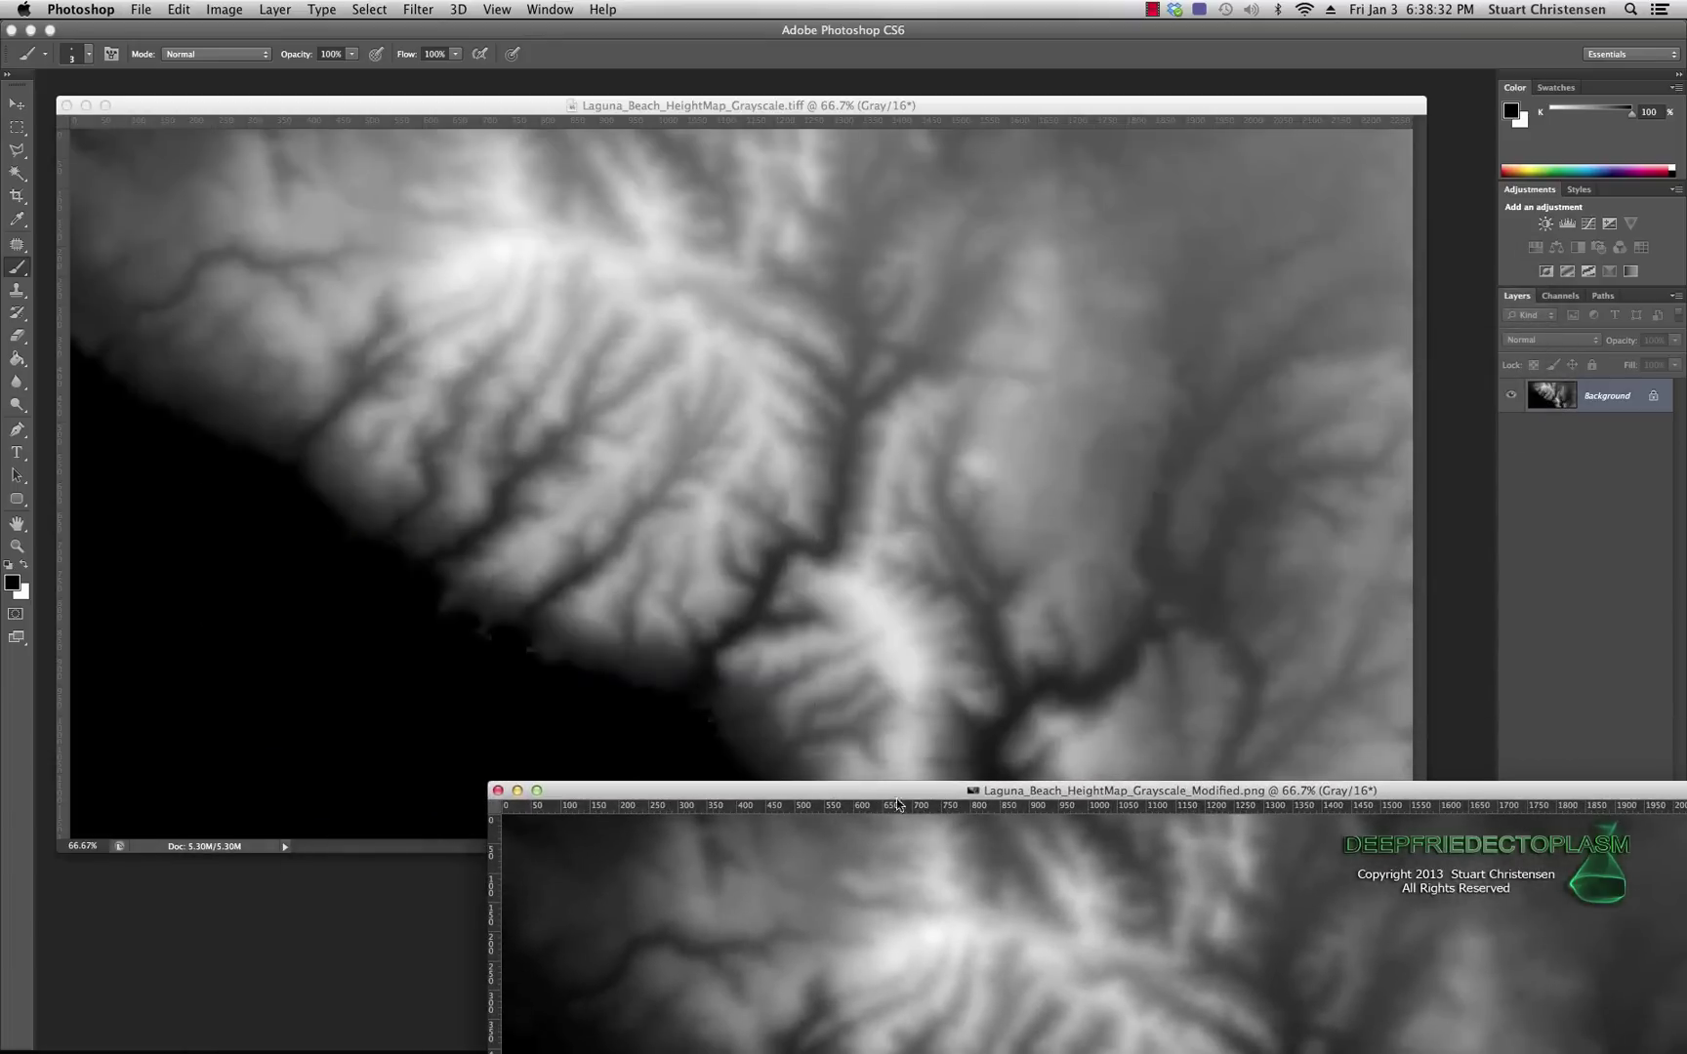
click(425, 104)
Lower the heightmap's brightness to -45 with Brightness/Contrast.
click(233, 12)
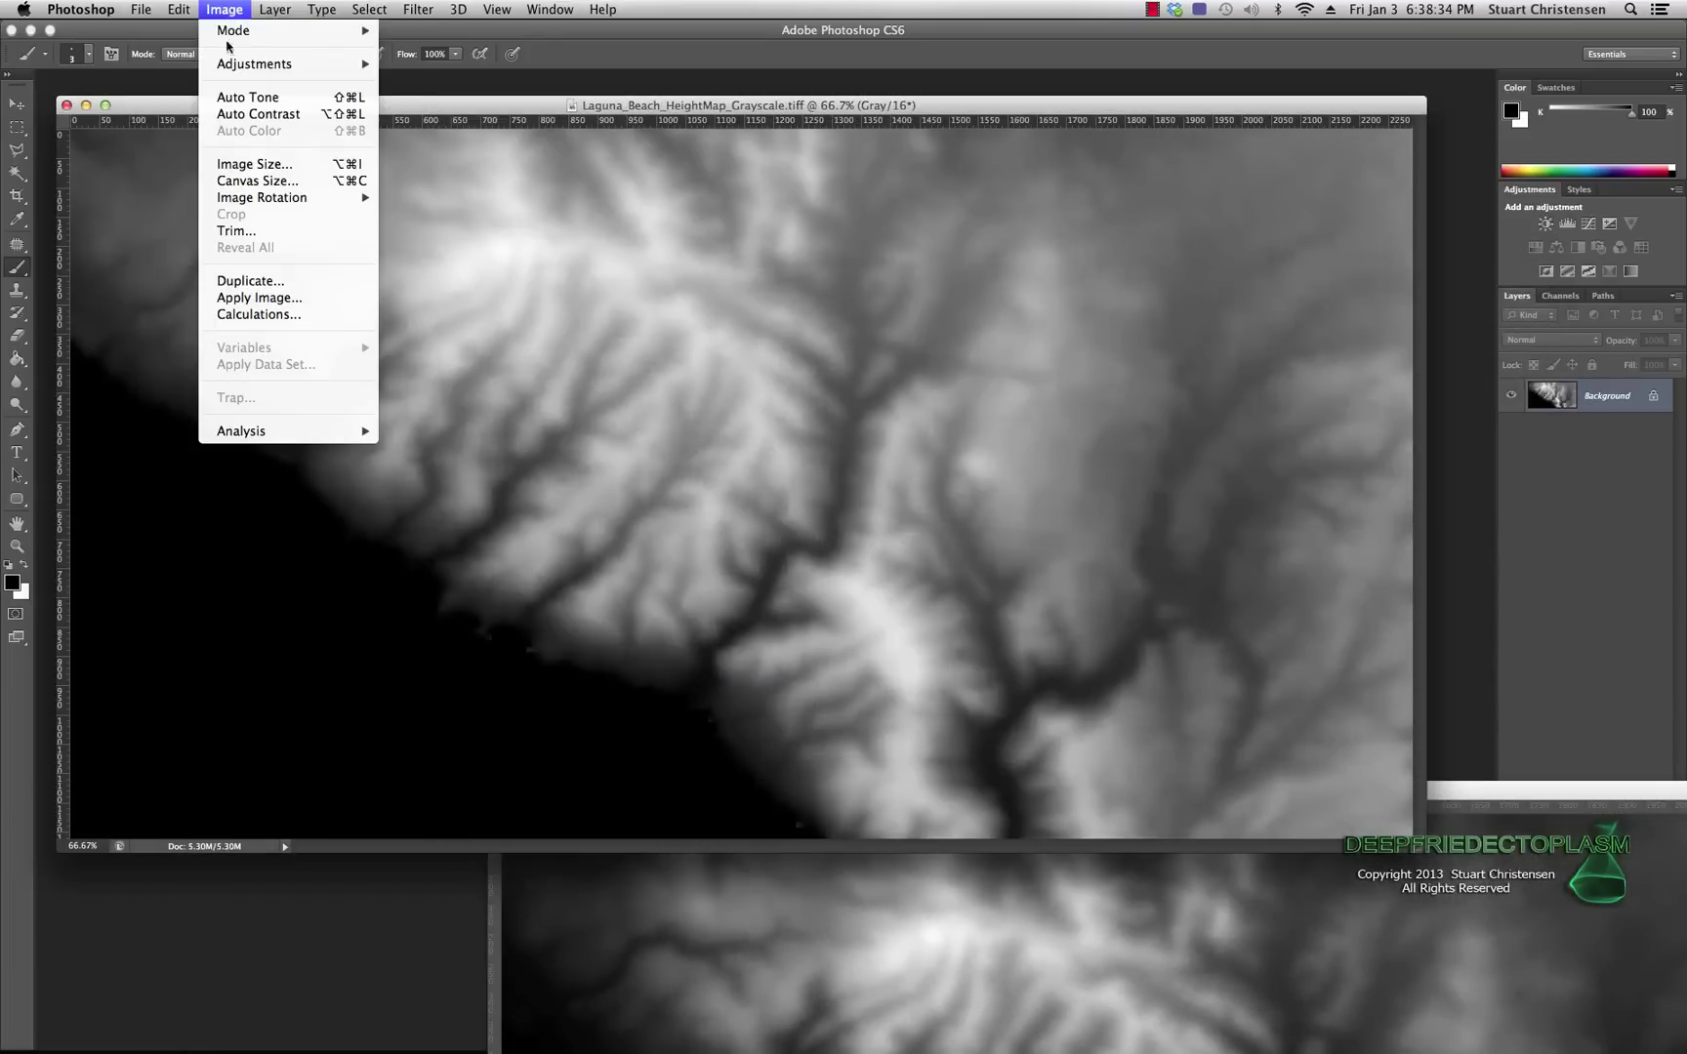
mouse_move(239, 64)
click(392, 64)
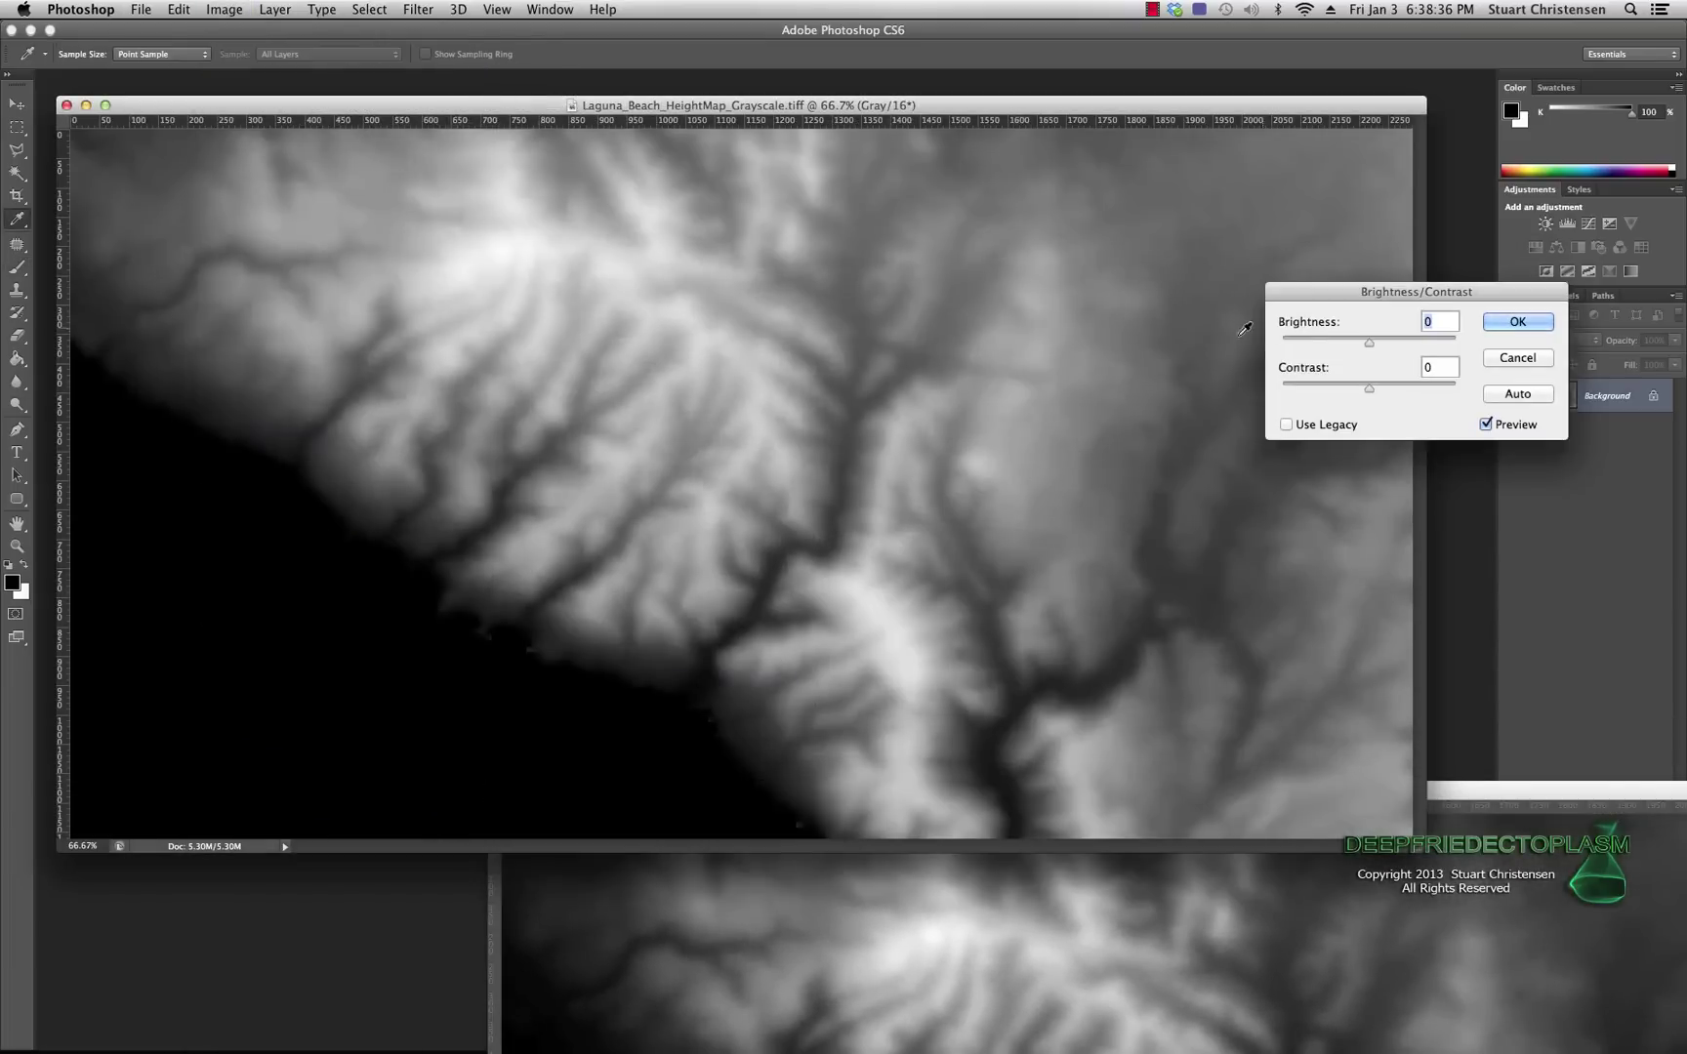
drag(1368, 342, 1342, 345)
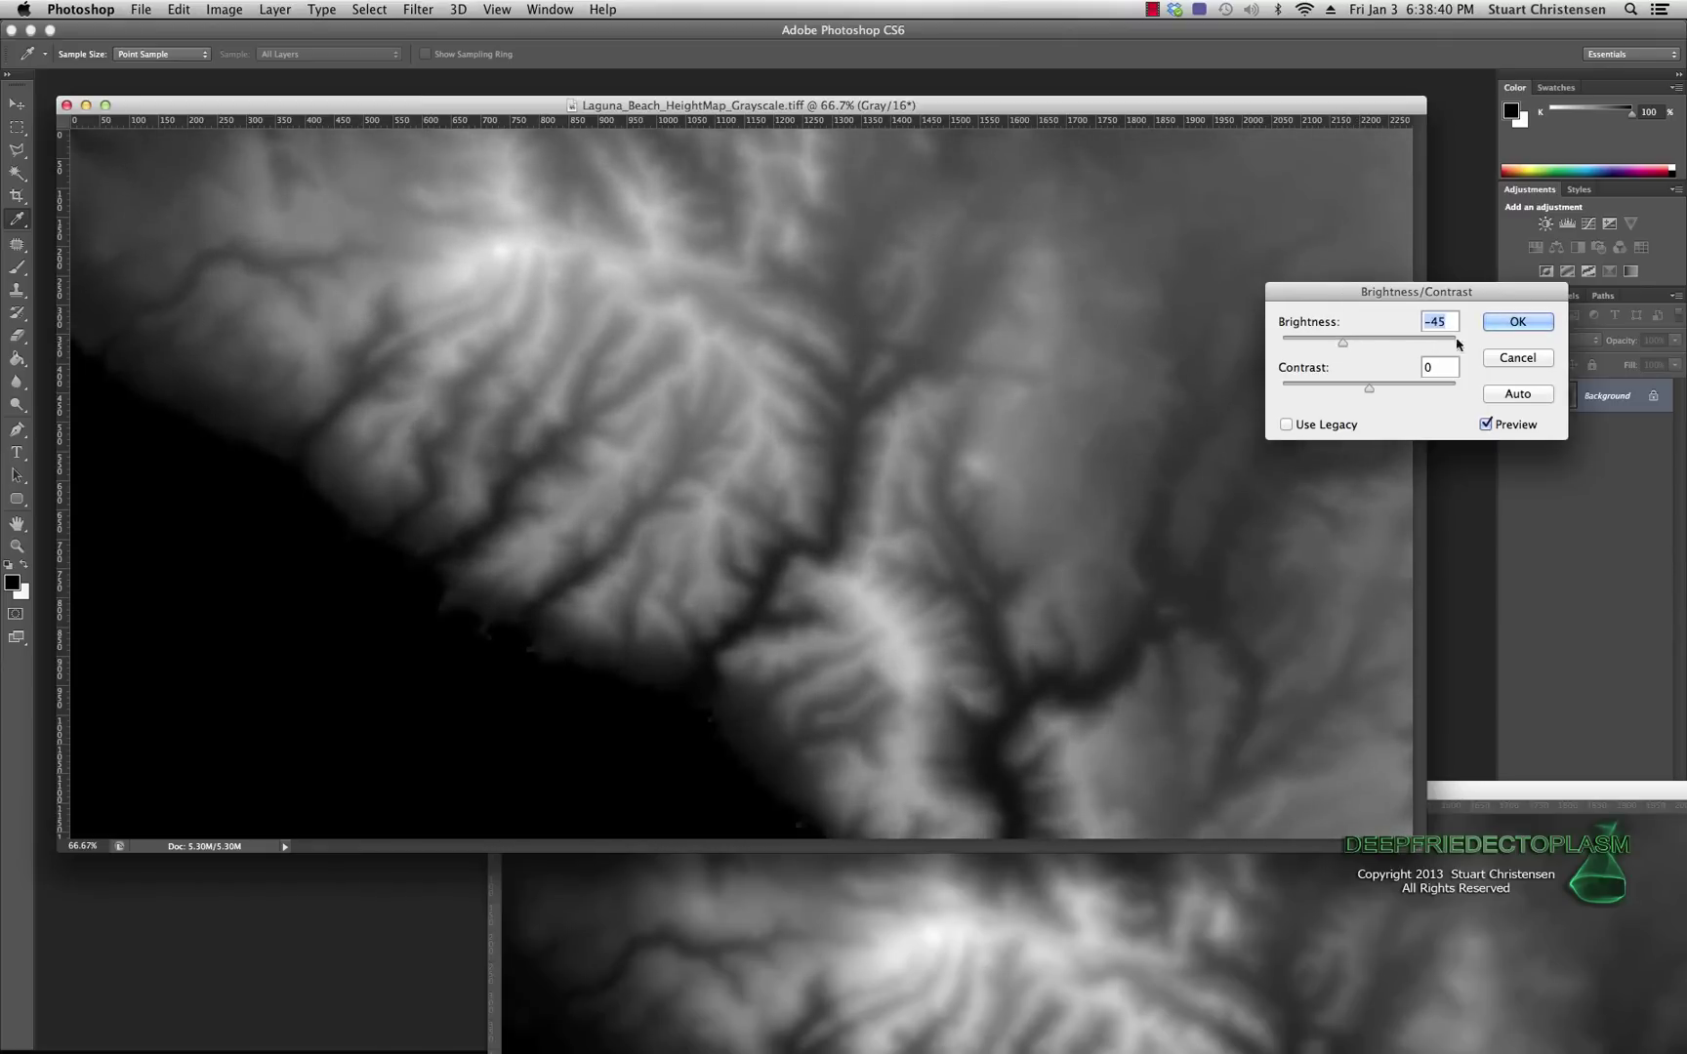
click(1517, 321)
key(b)
Darken the midtones to 0.85 with a Levels adjustment.
click(226, 10)
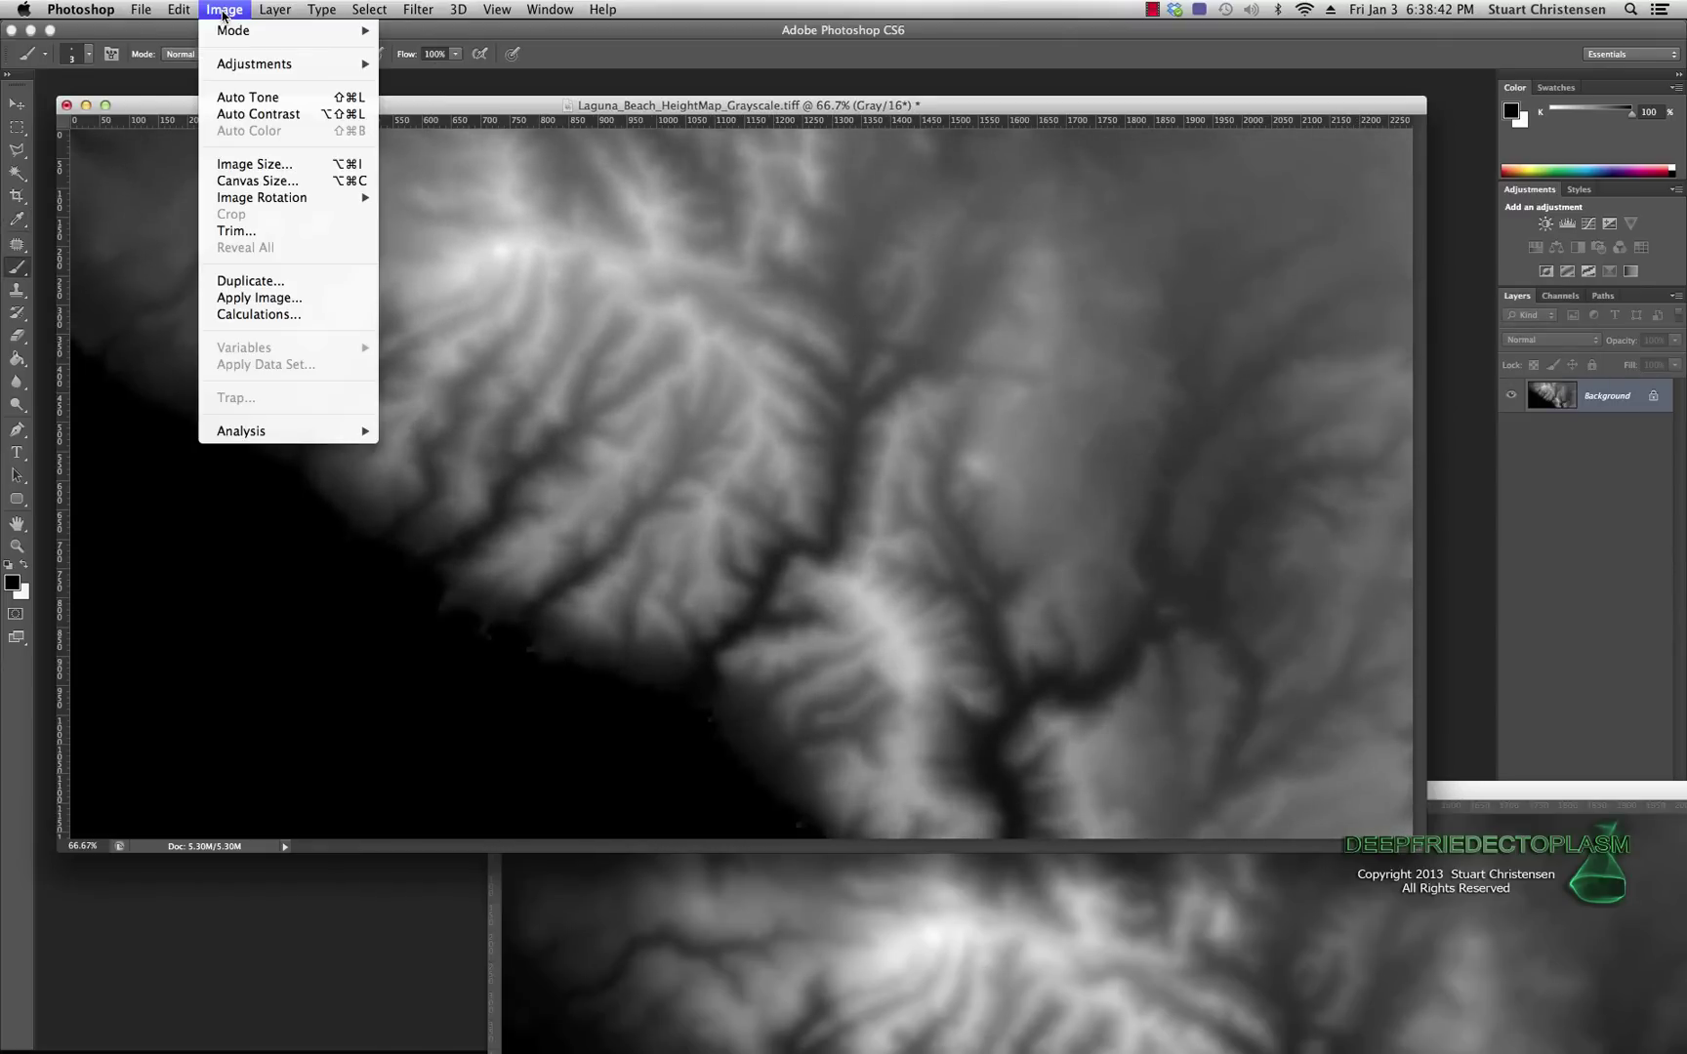
mouse_move(226, 64)
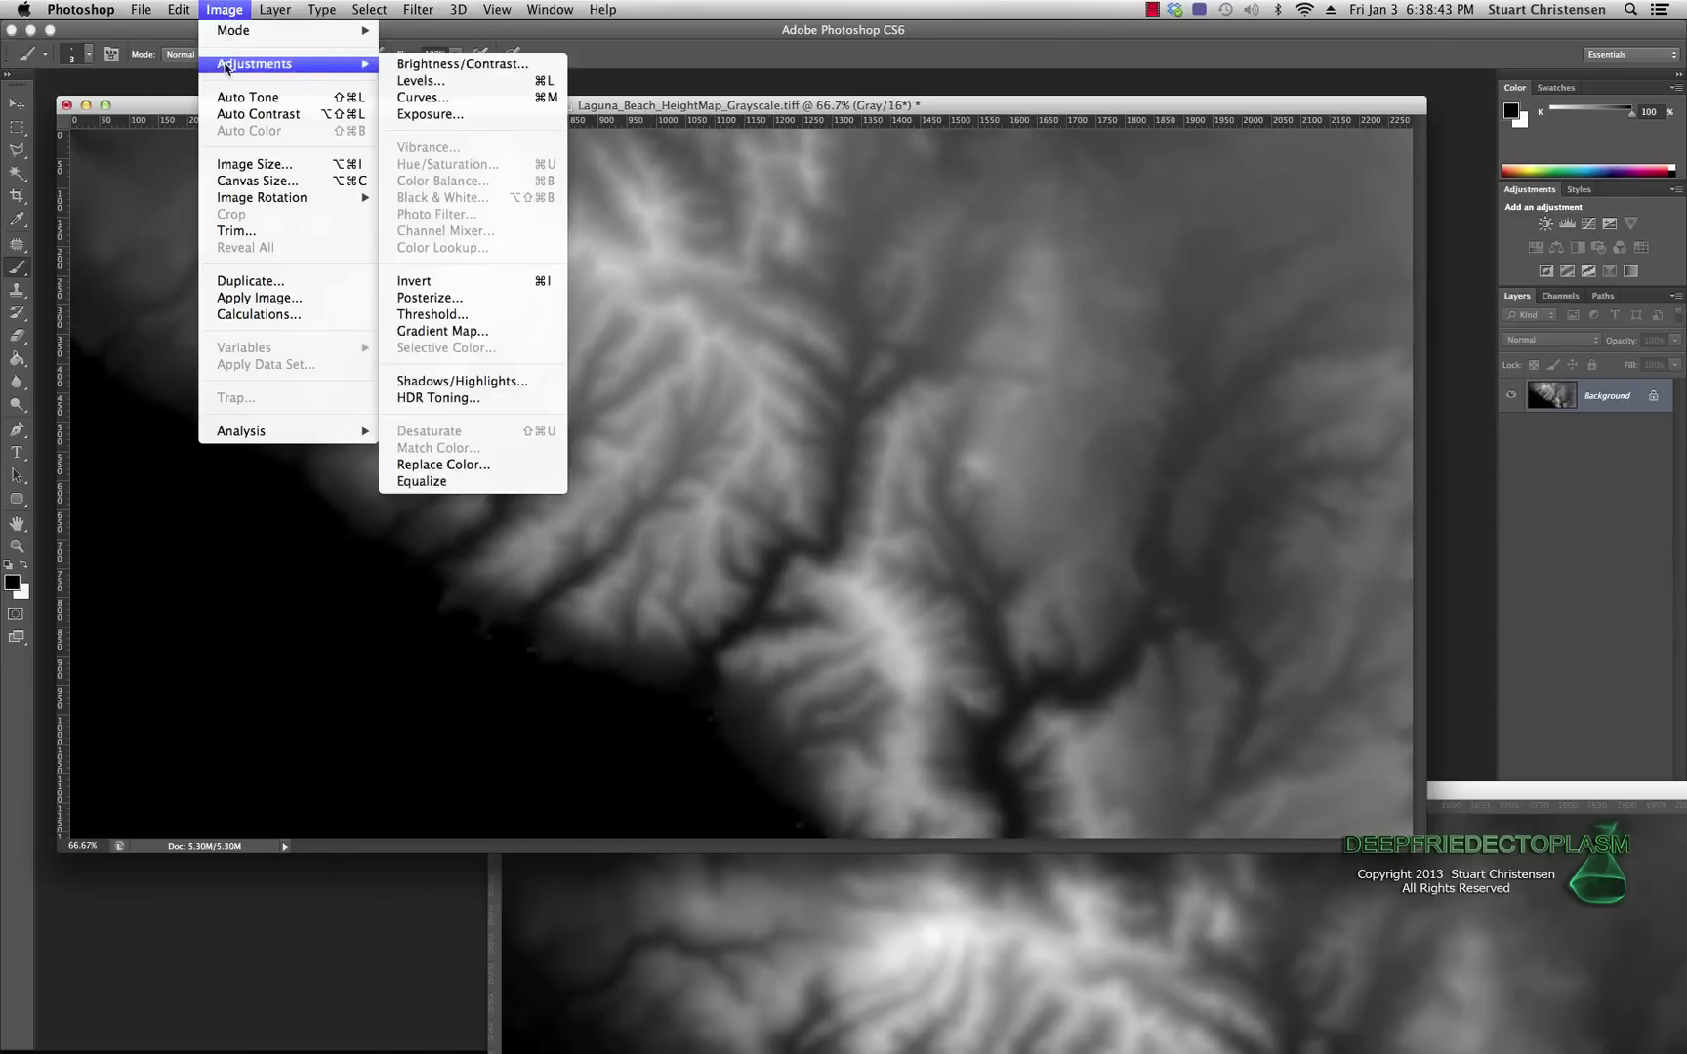
click(409, 82)
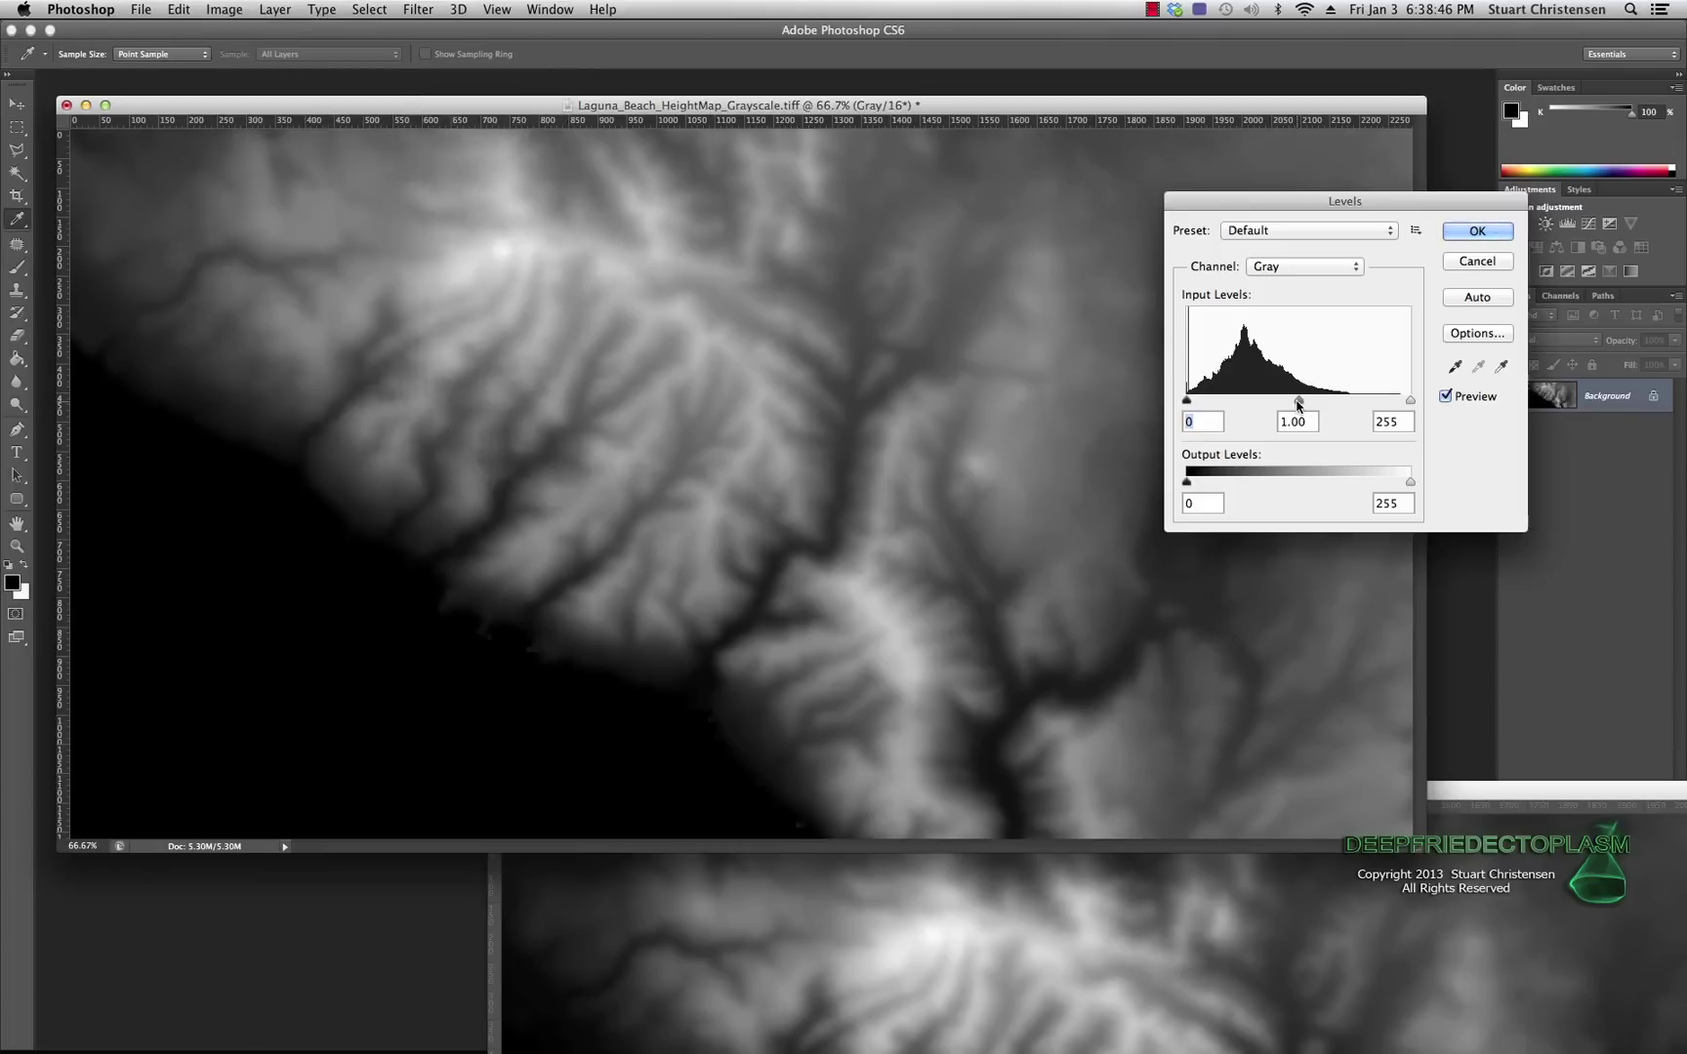
drag(1298, 401, 1309, 401)
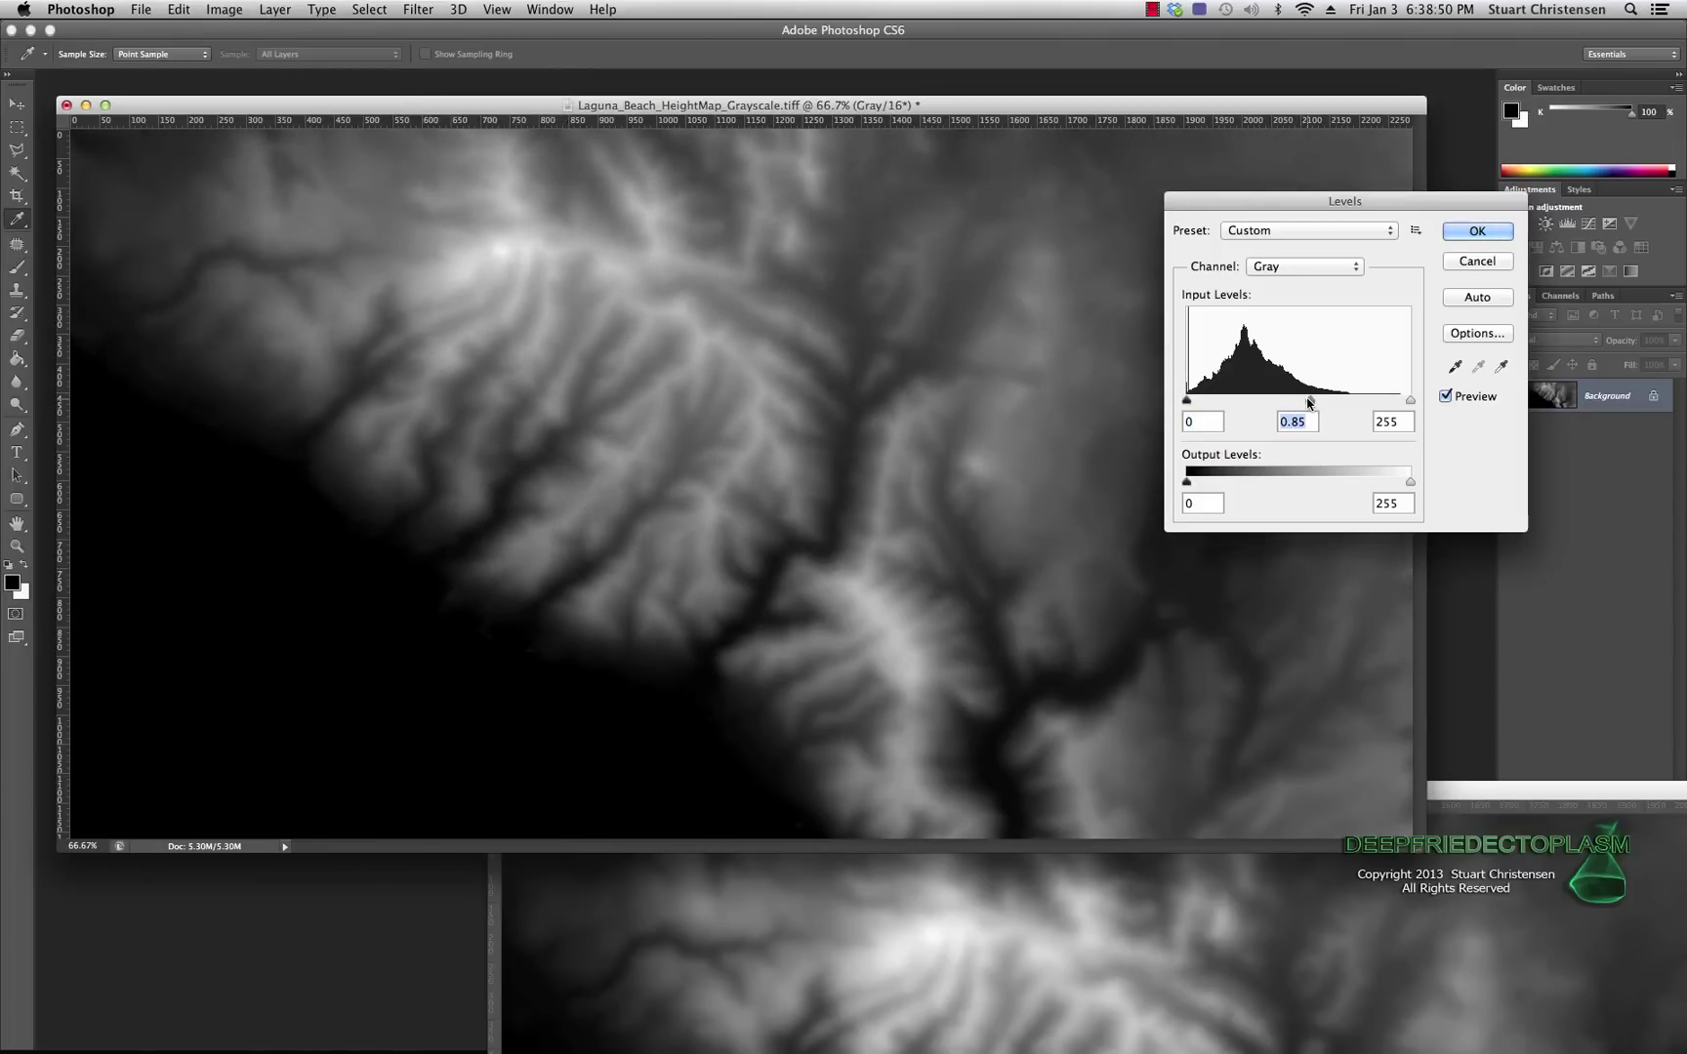
click(1452, 232)
key(b)
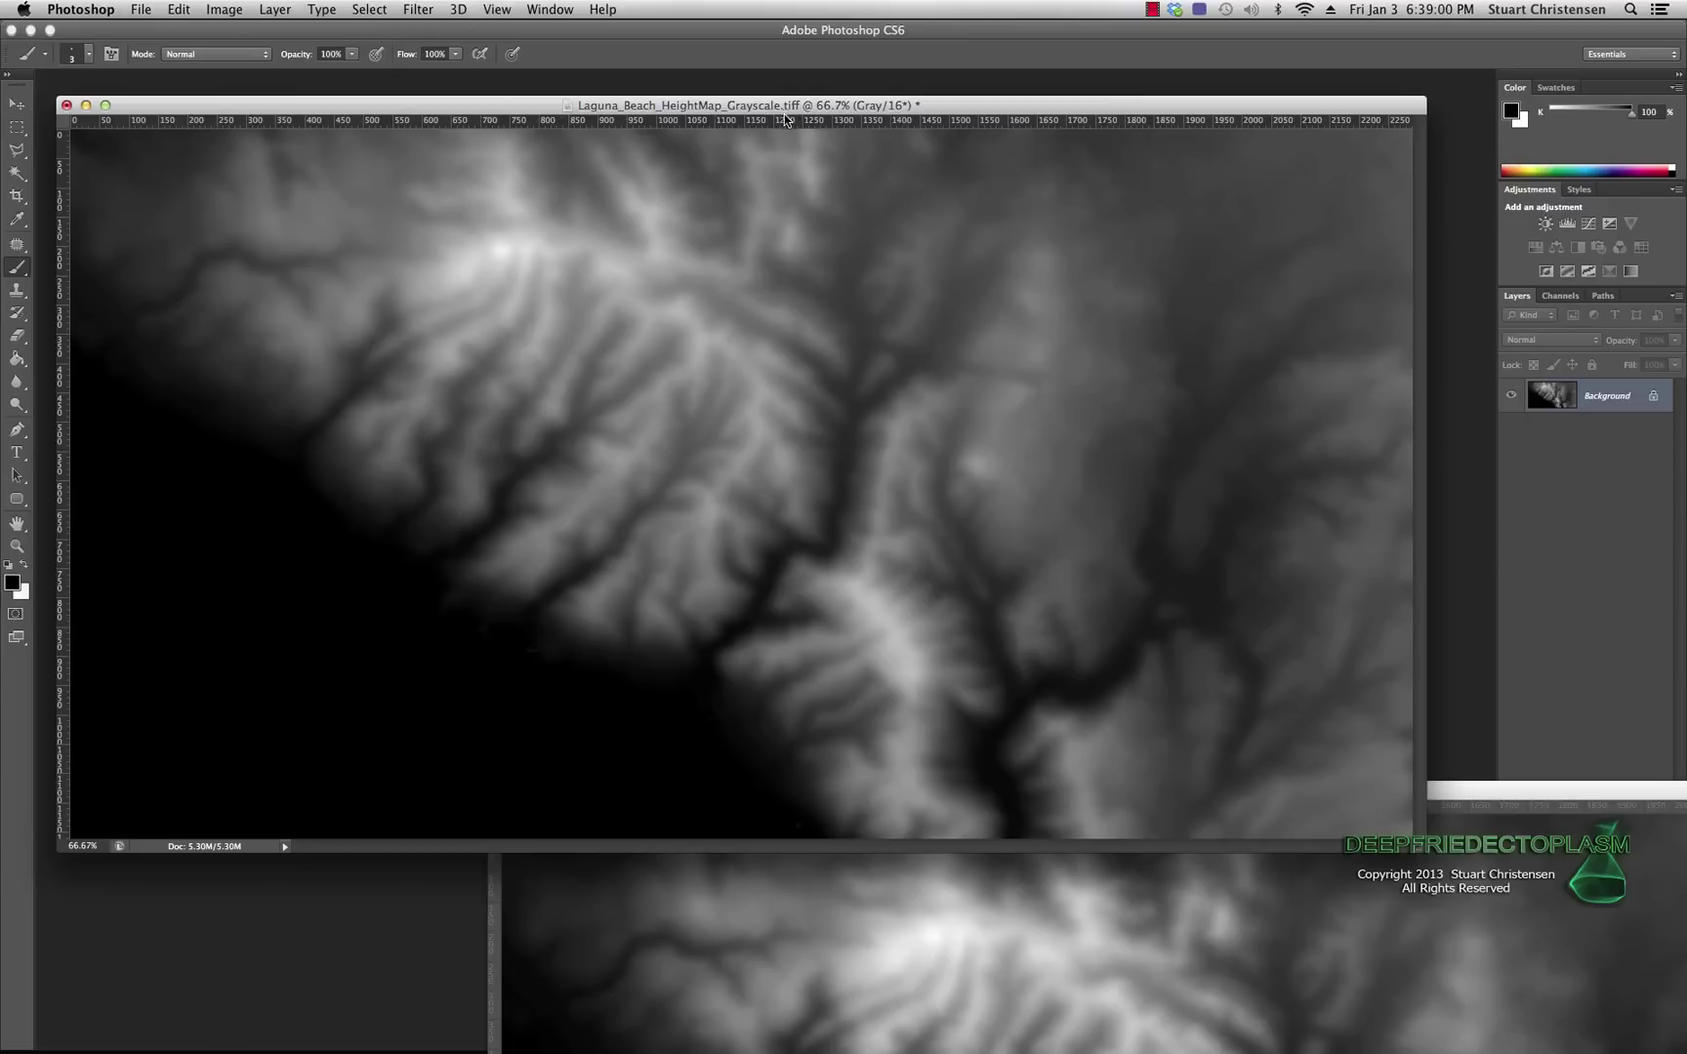
Move the modified PNG heightmap up beside it for comparison, then hide Photoshop.
click(1477, 792)
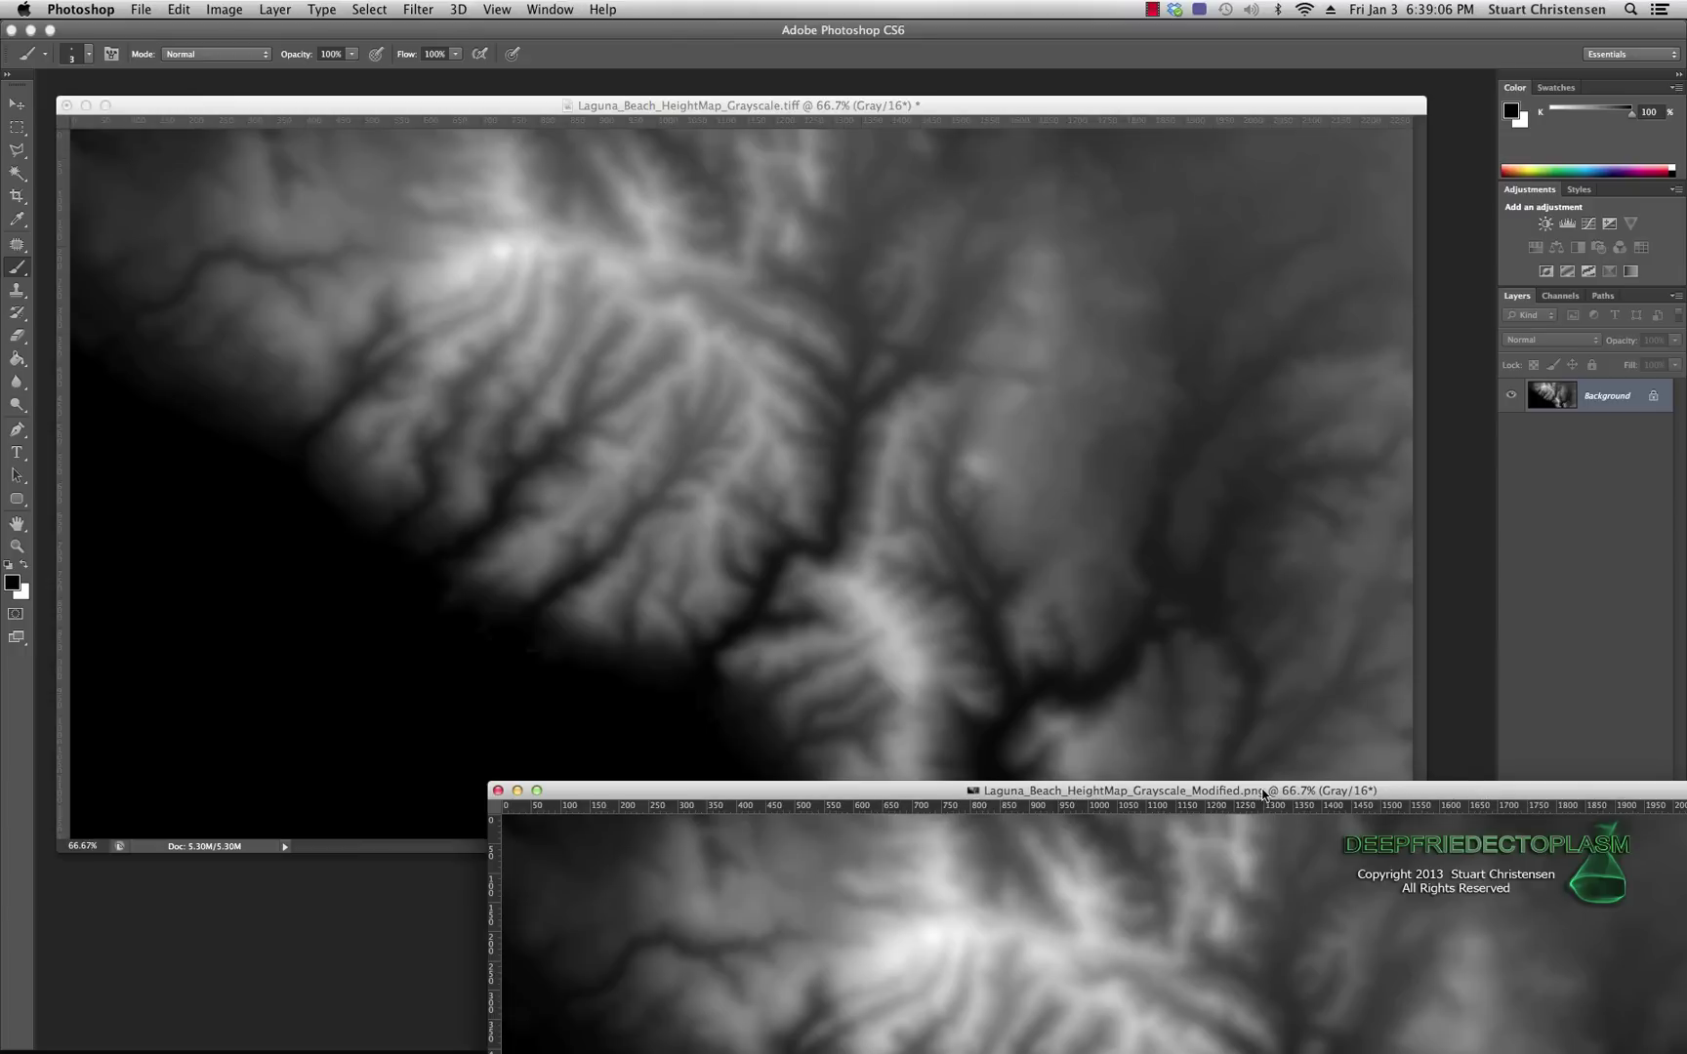
drag(1396, 793, 1127, 232)
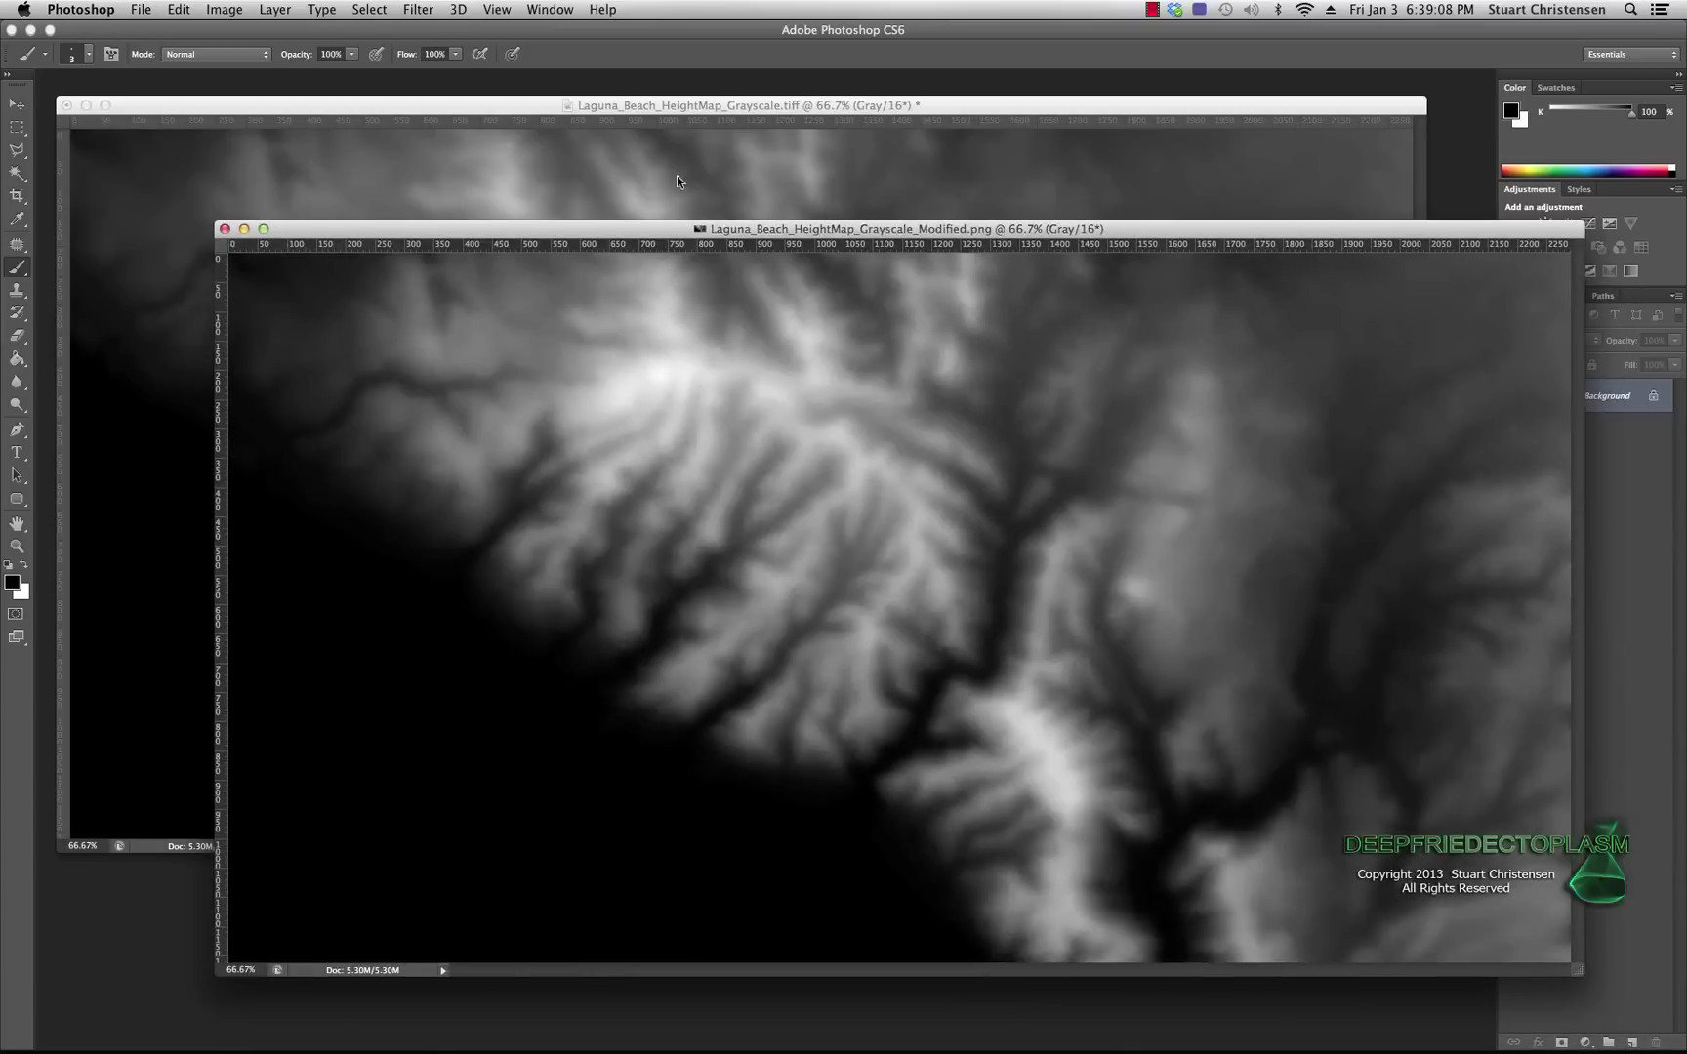
click(82, 9)
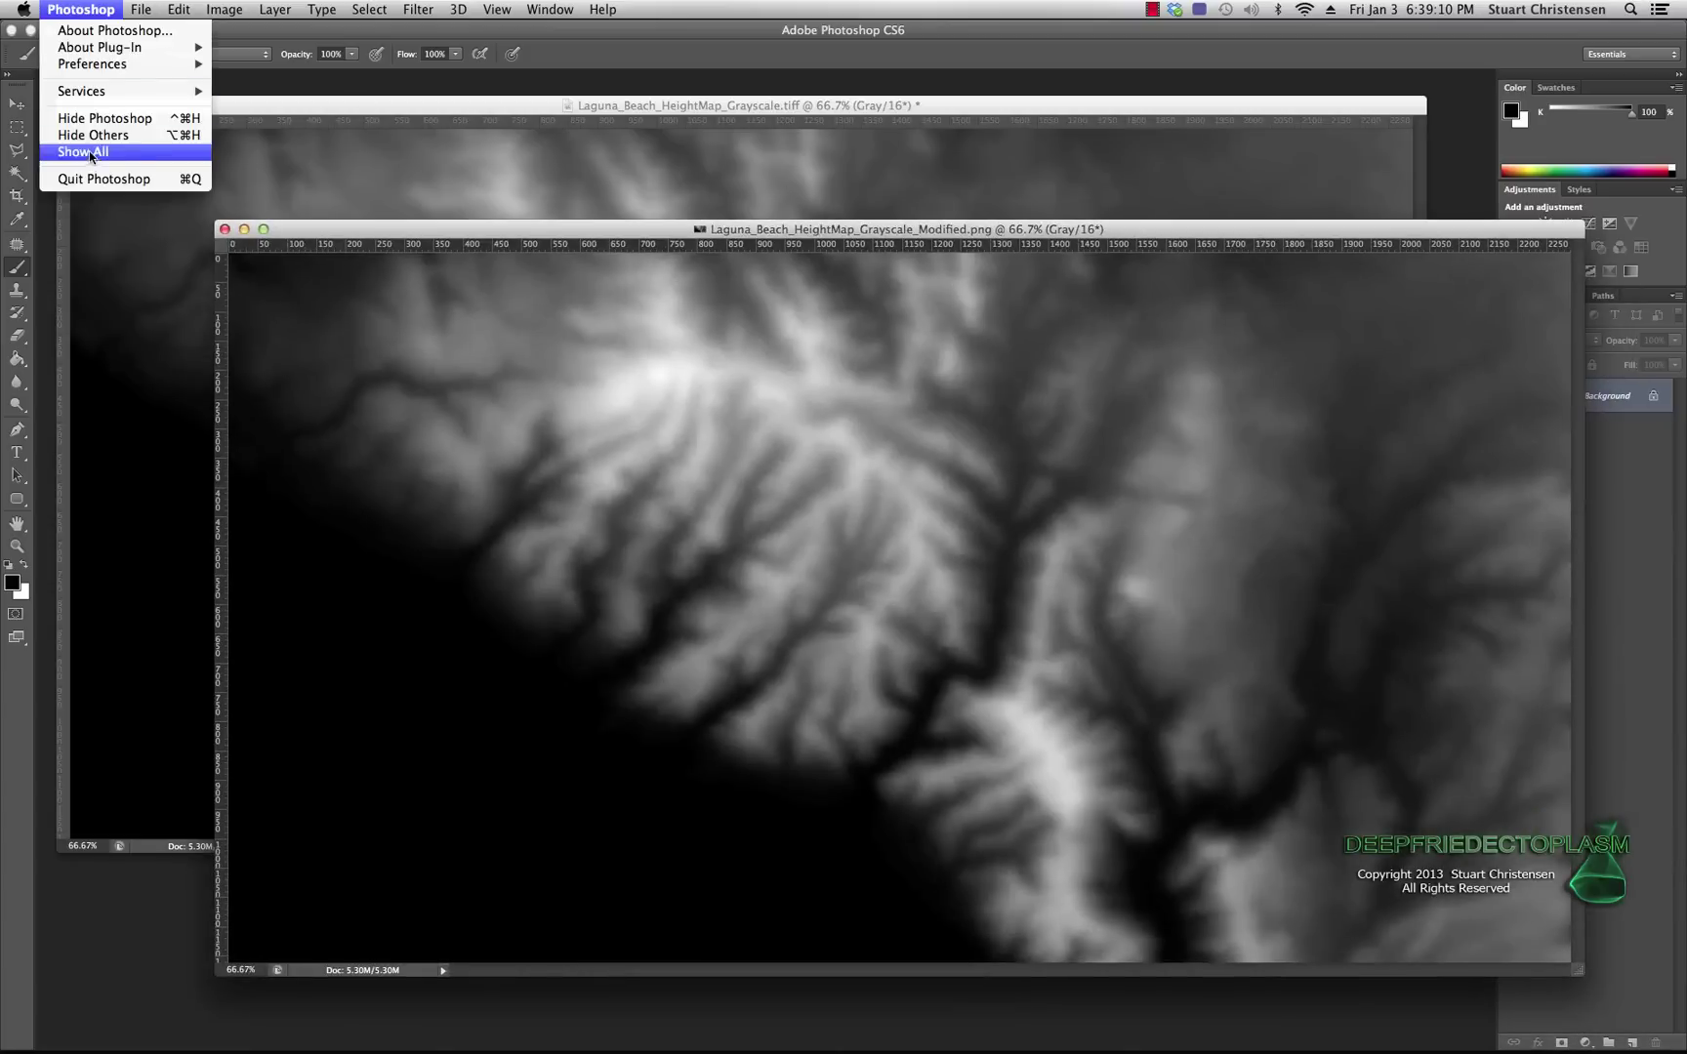
click(189, 182)
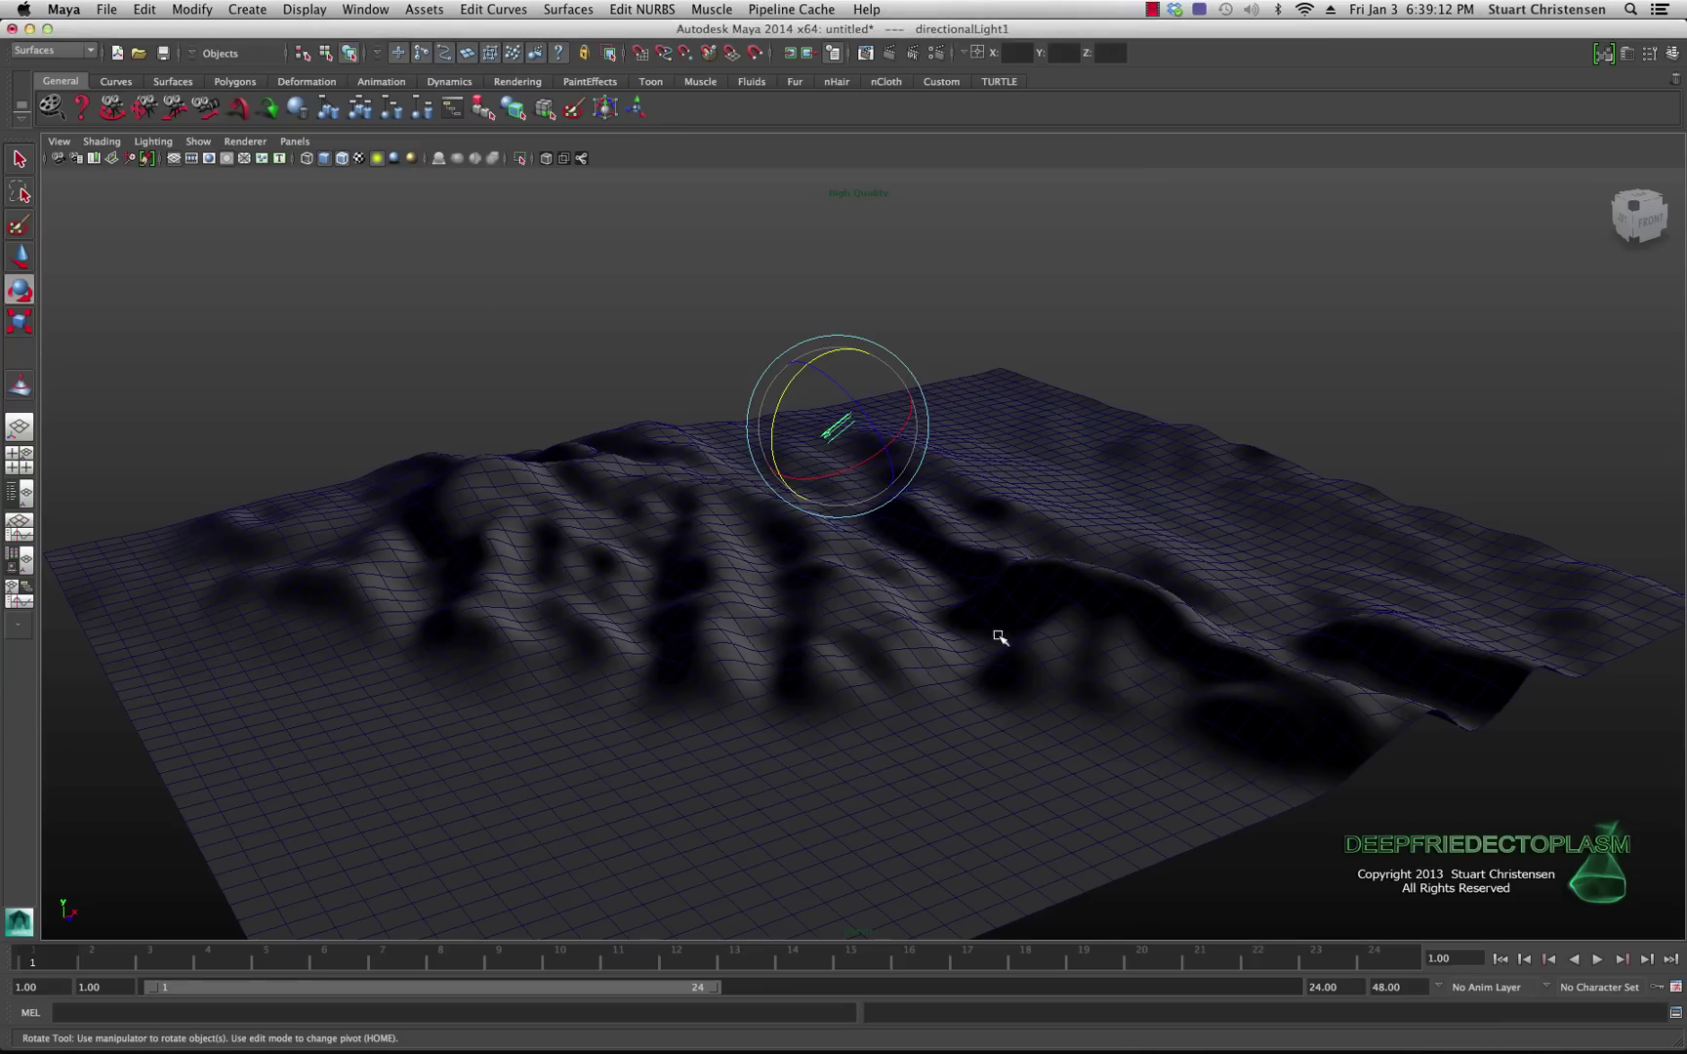
Hide the displaced terrain mesh and the directional light.
click(810, 632)
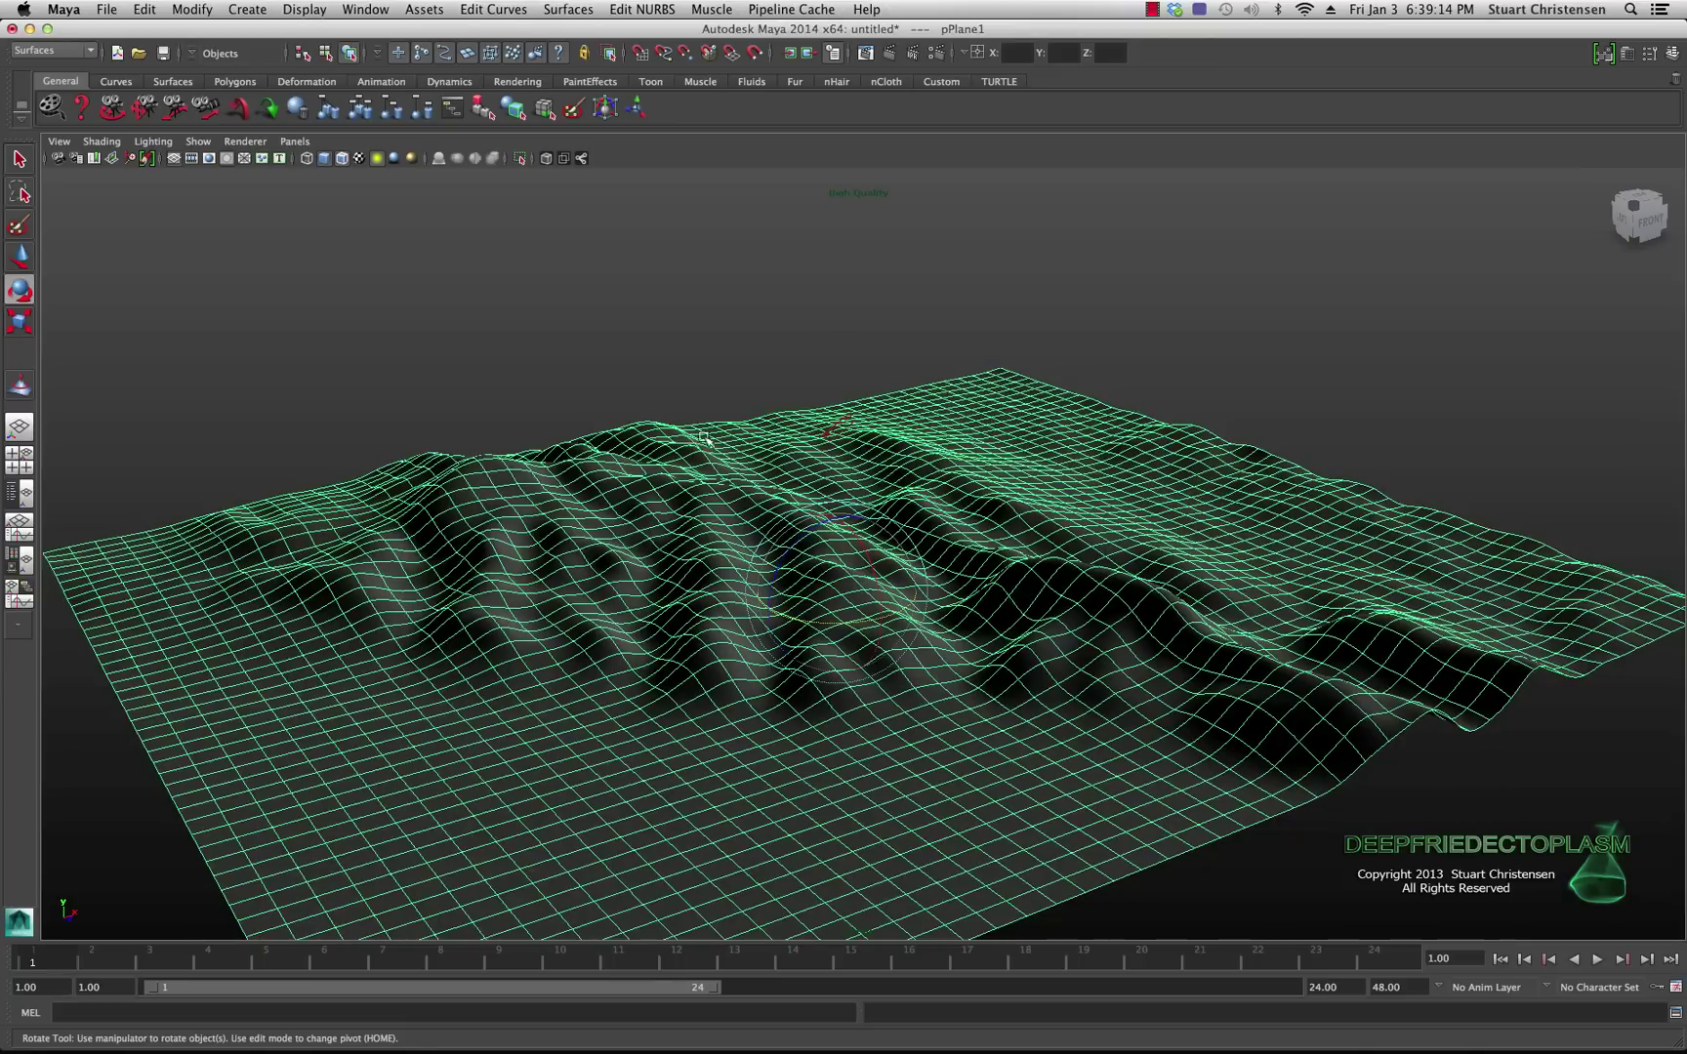
click(302, 9)
mouse_move(394, 101)
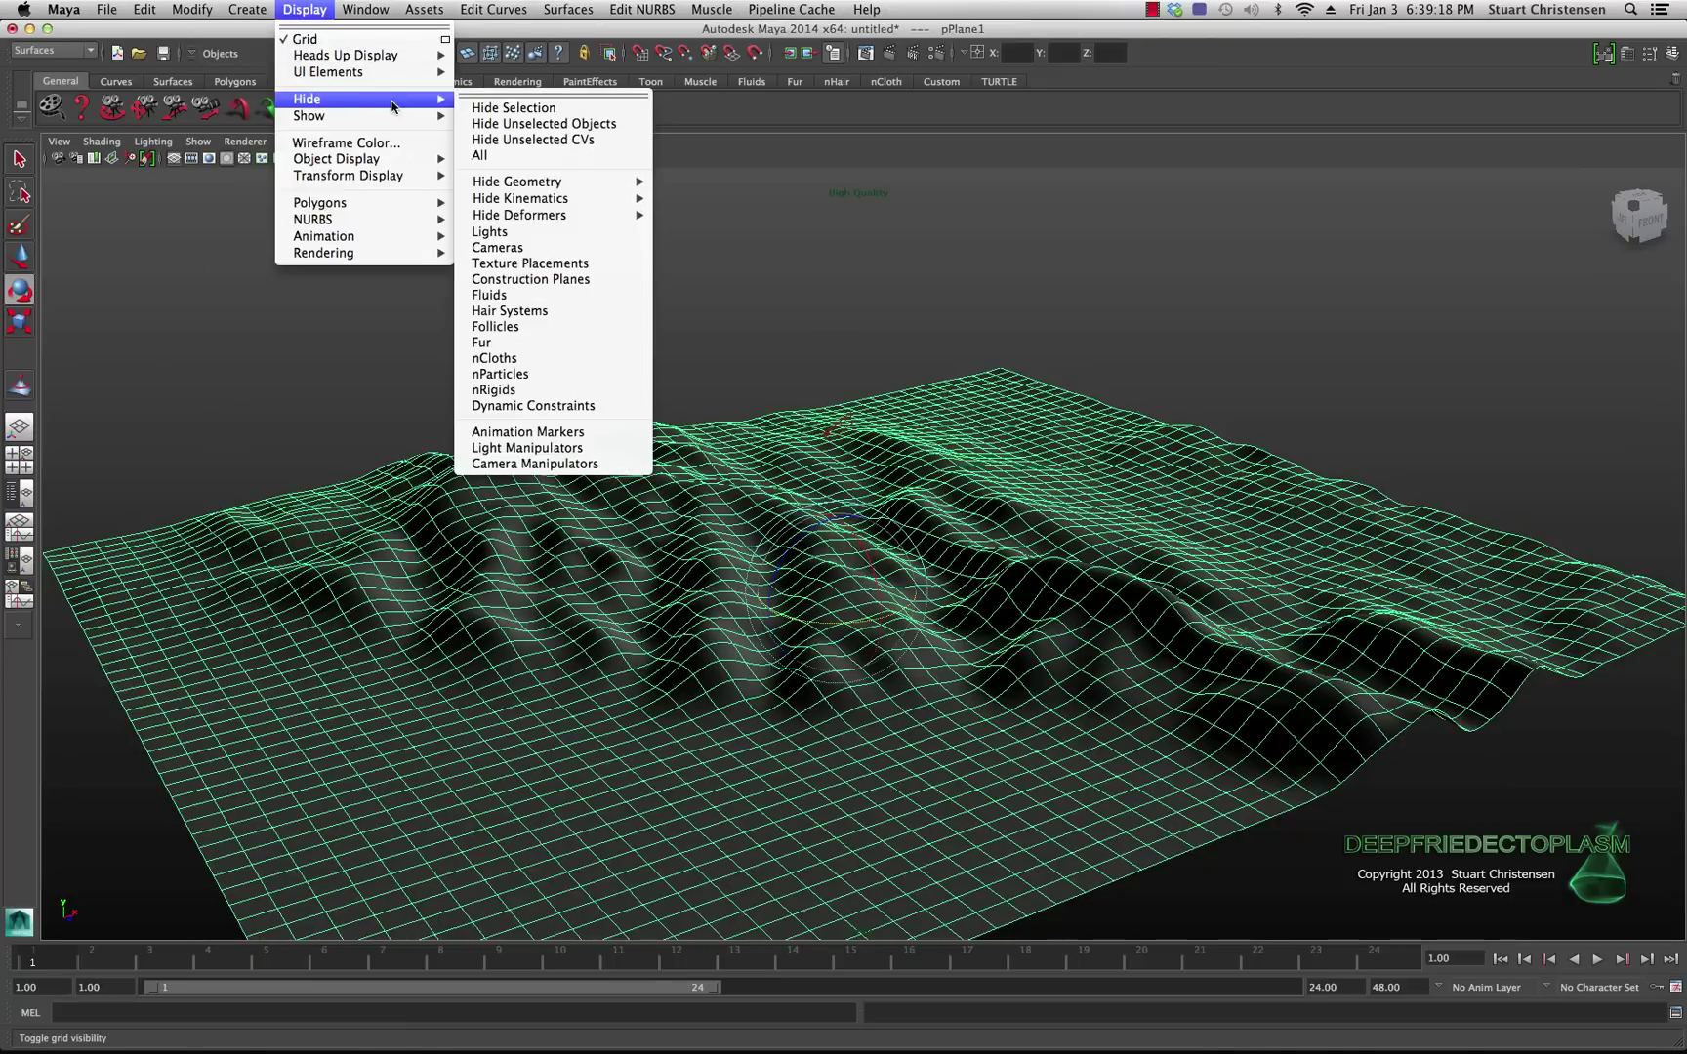
click(475, 108)
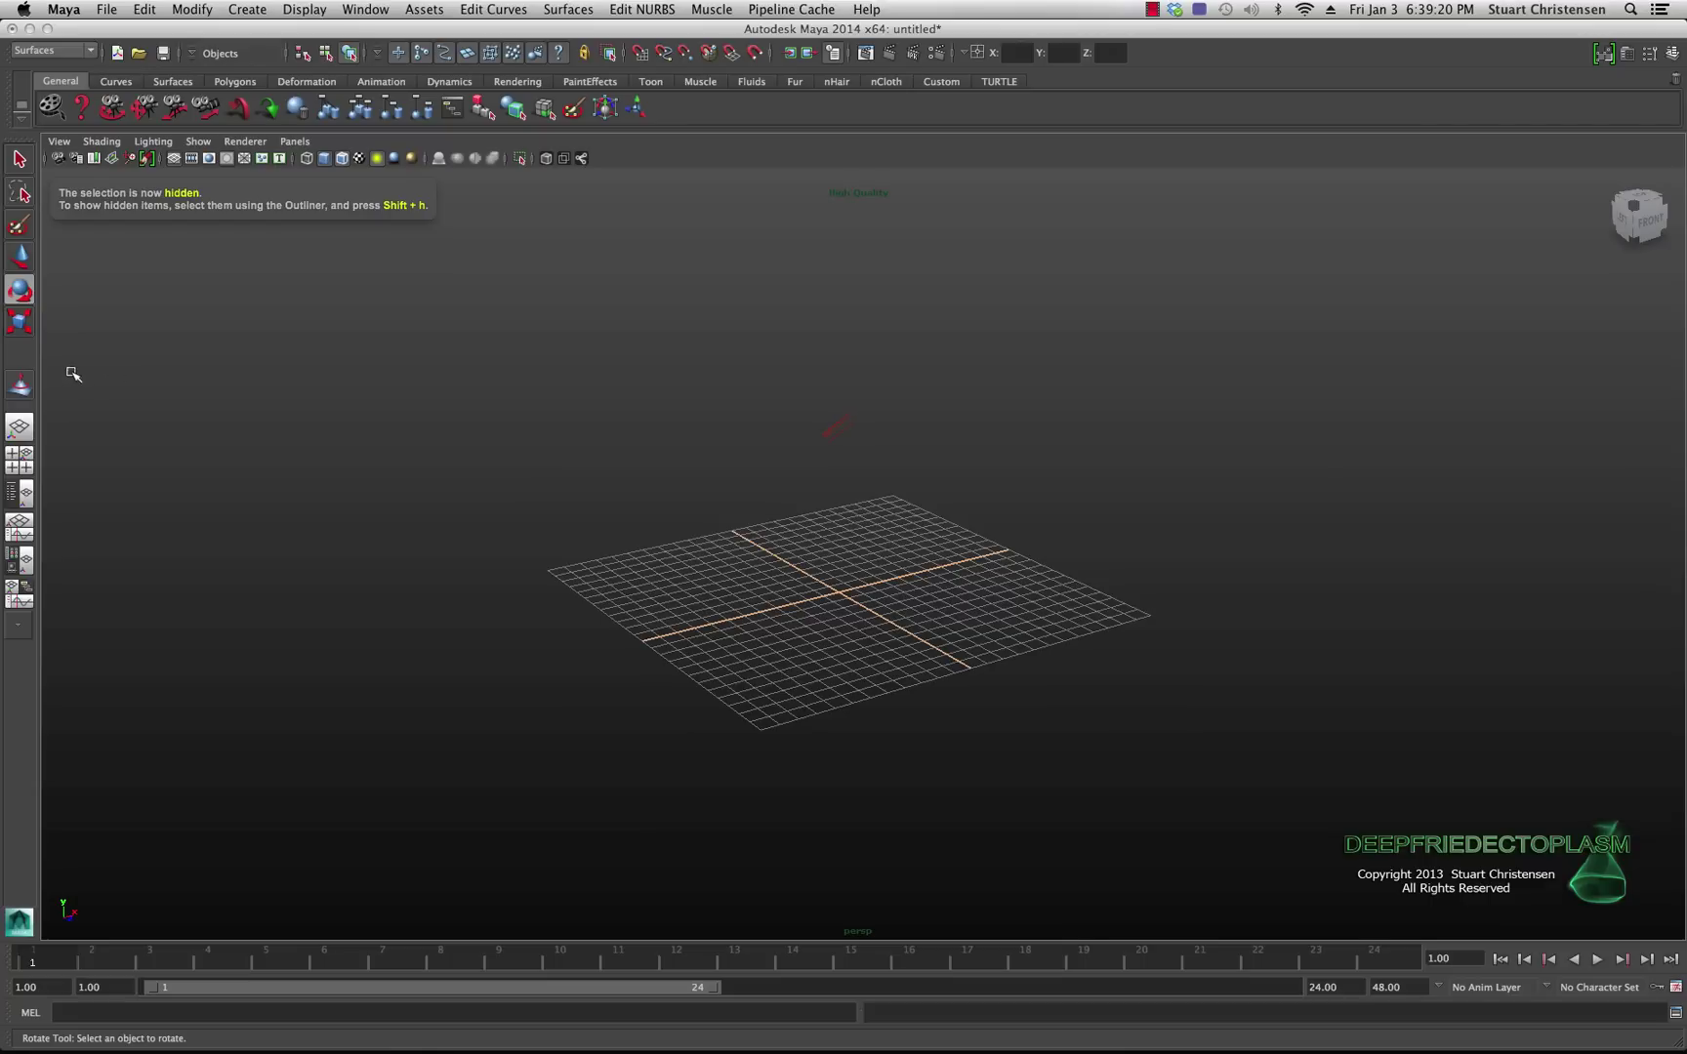
click(837, 431)
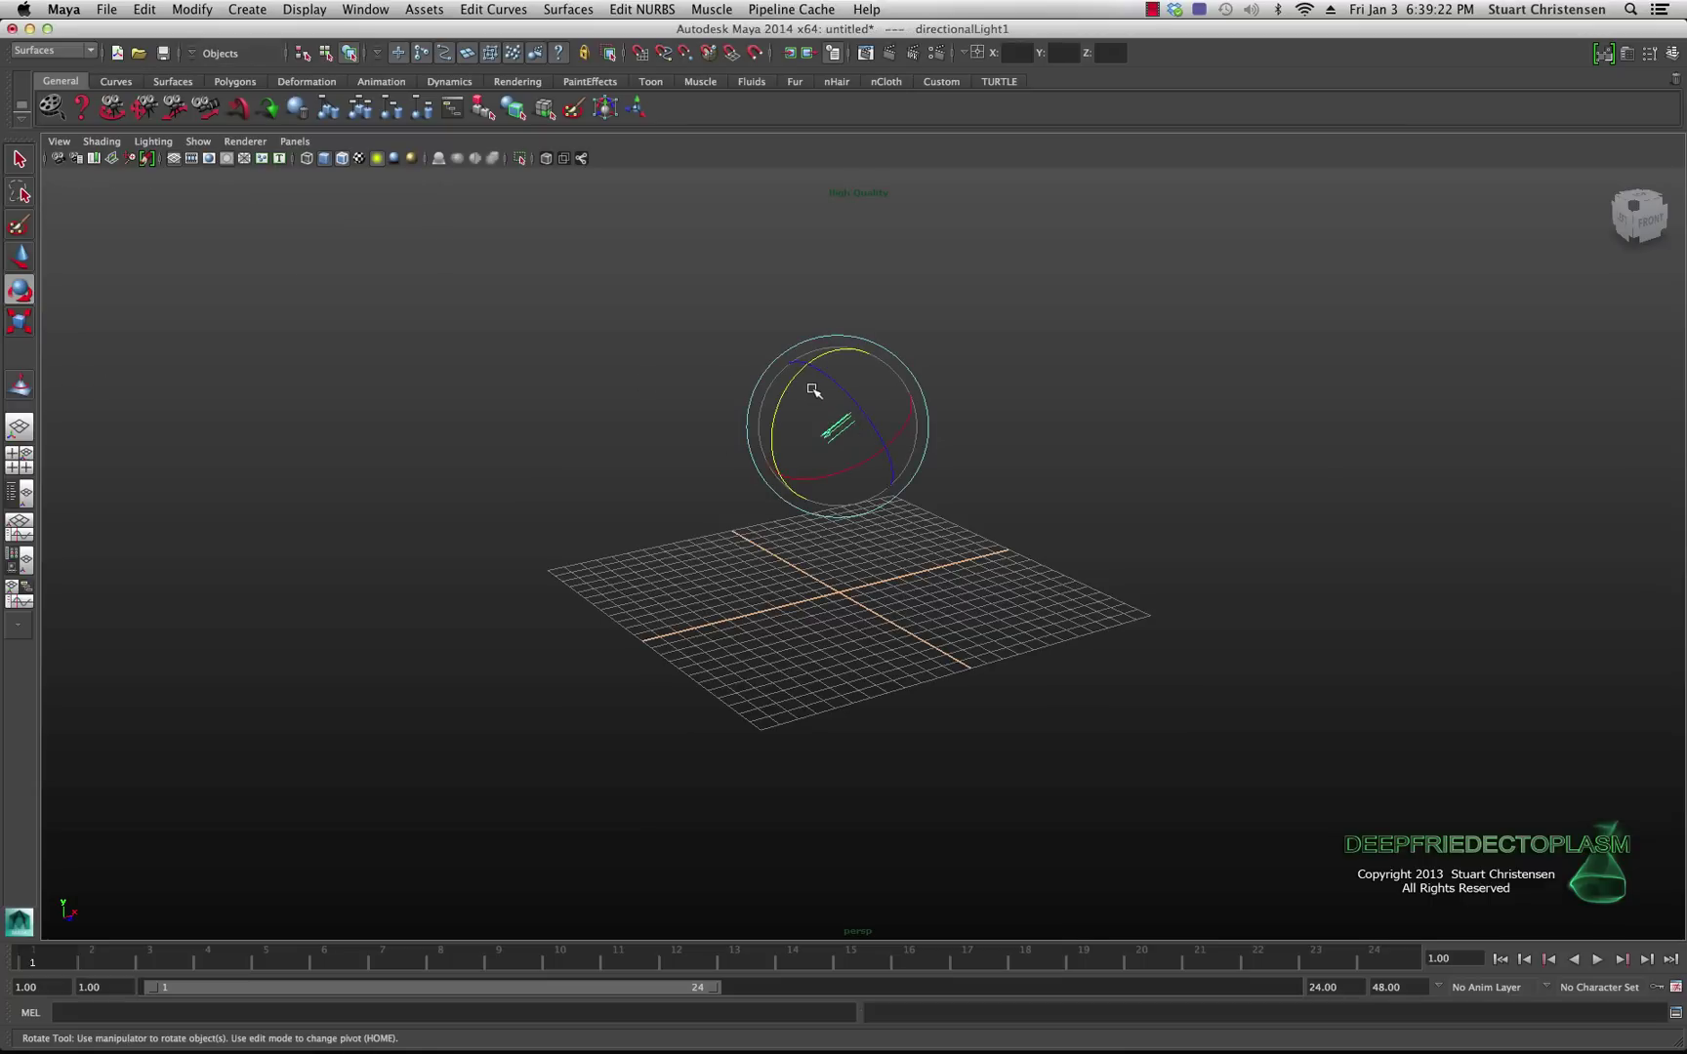
key(ctrl+h)
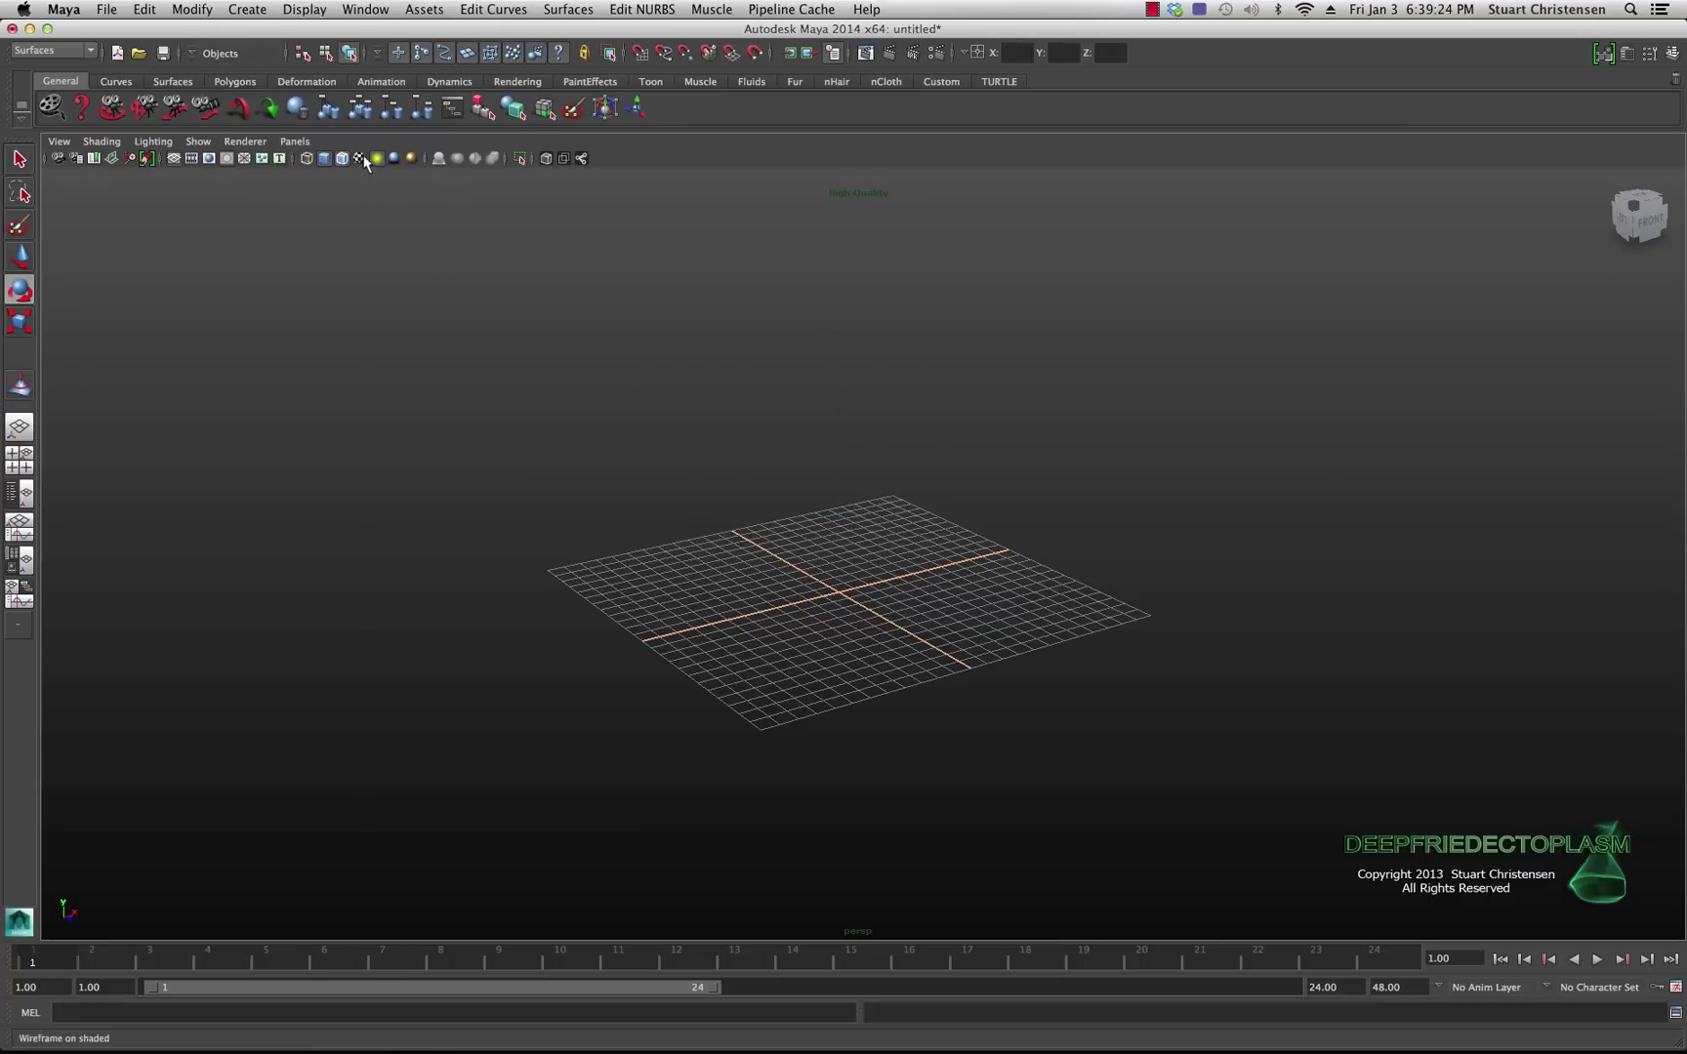
Switch the viewport to High Quality Rendering lit by all scene lights.
click(235, 145)
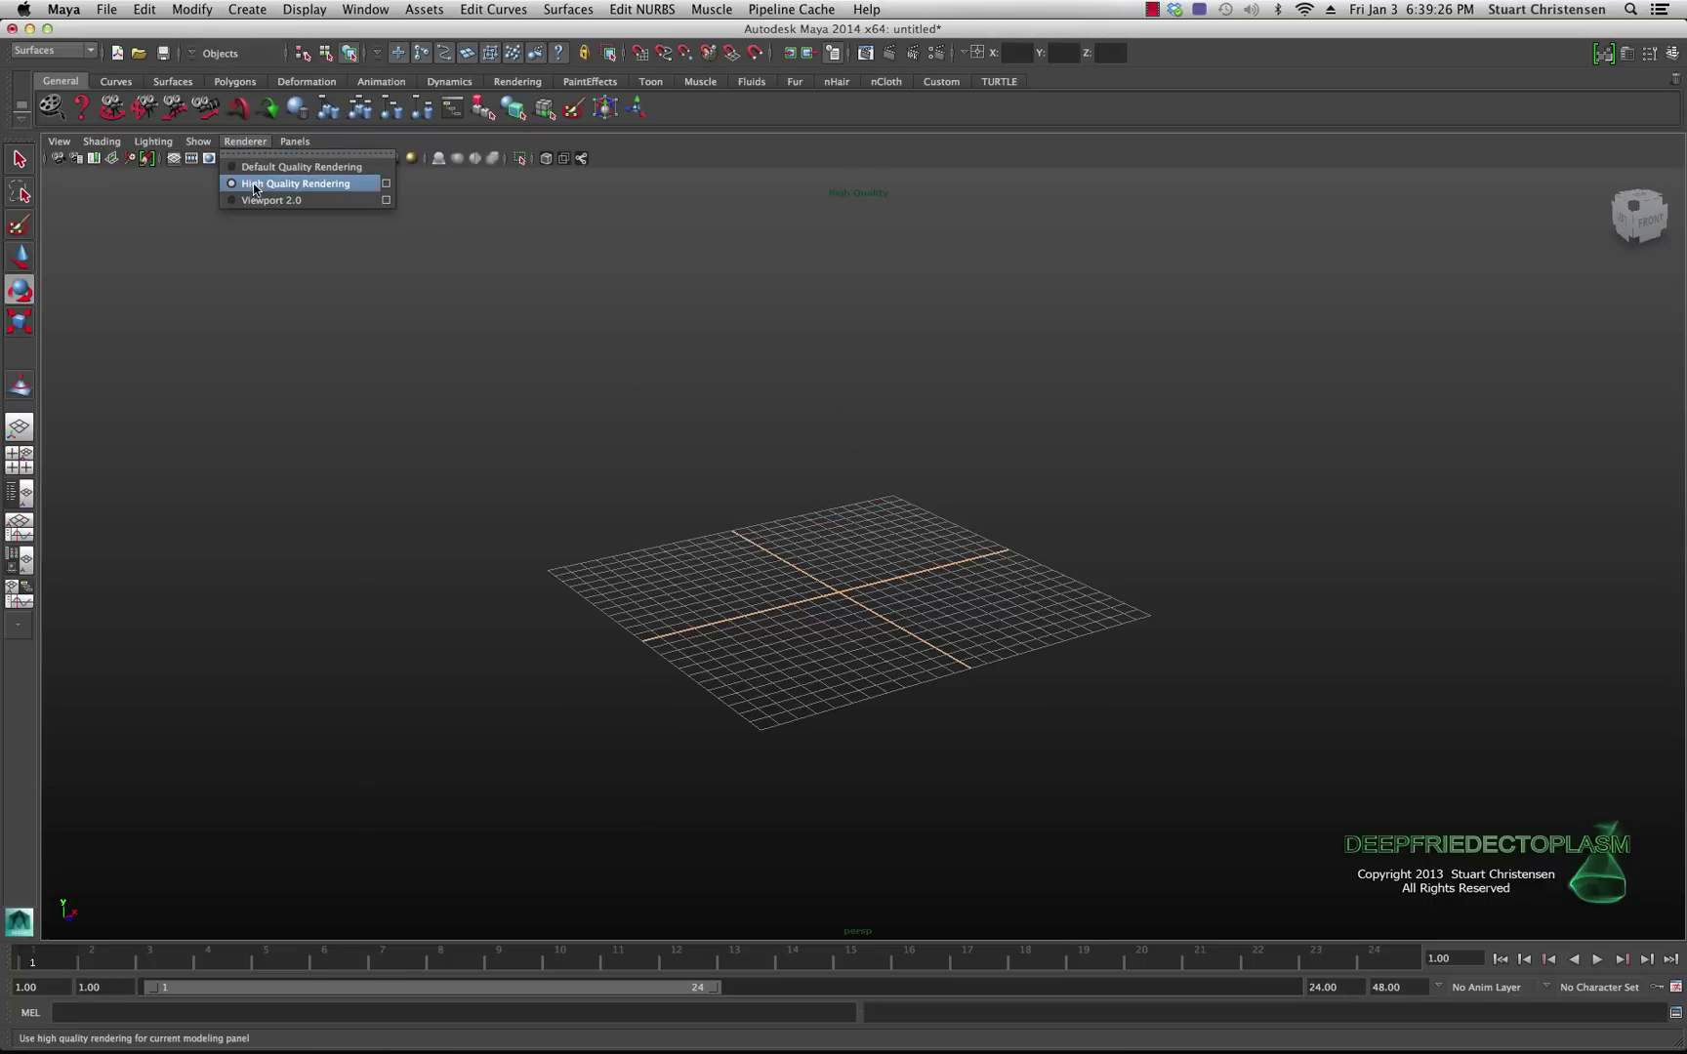
click(251, 179)
click(377, 159)
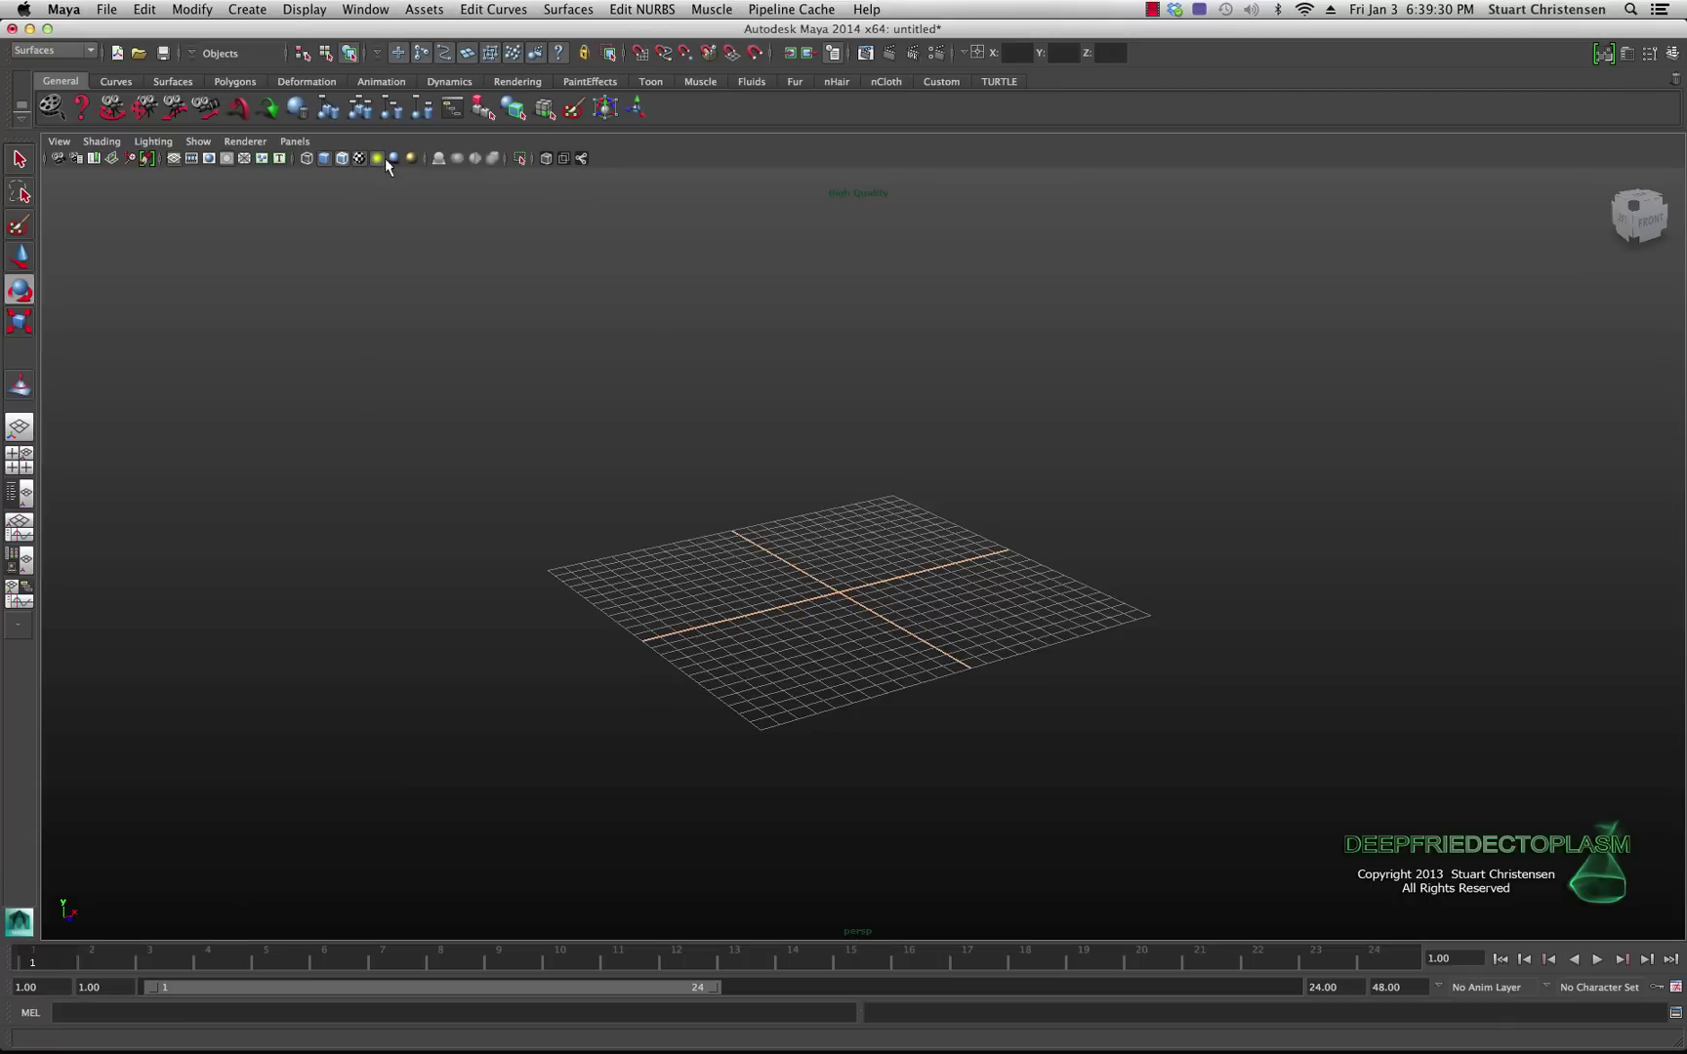
Draw a polygon plane and set its width and height subdivisions to 50.
click(230, 9)
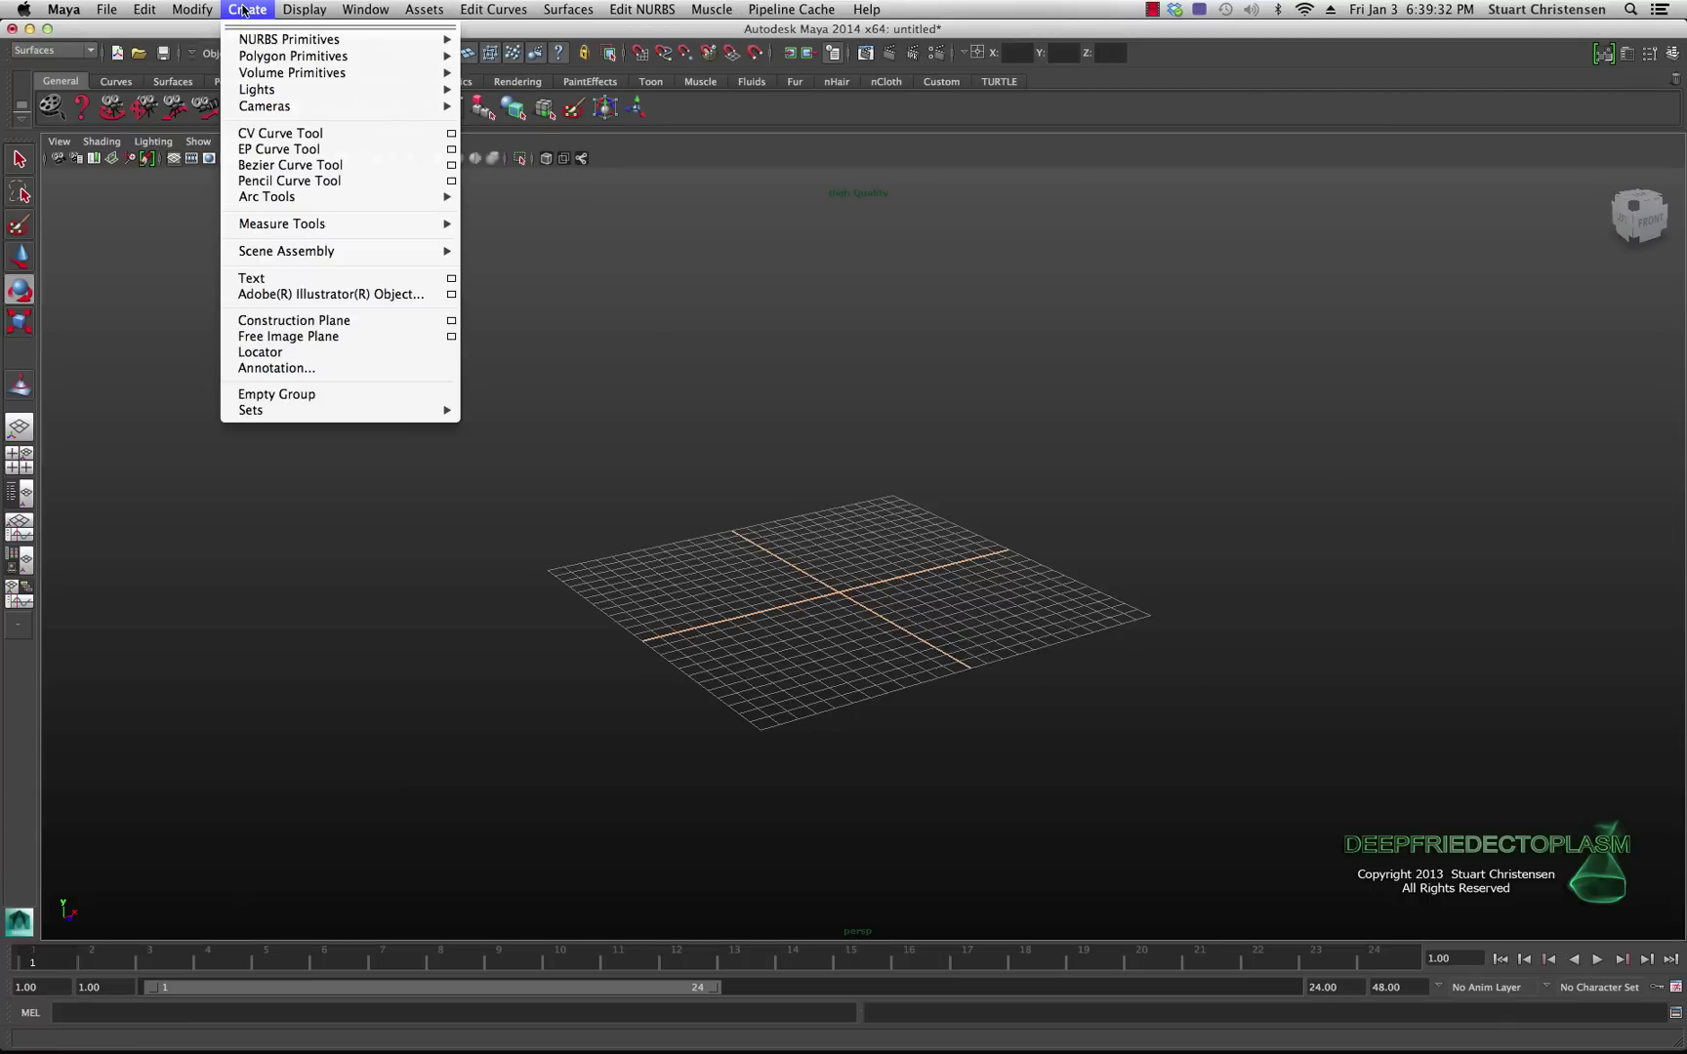
mouse_move(293, 55)
click(488, 128)
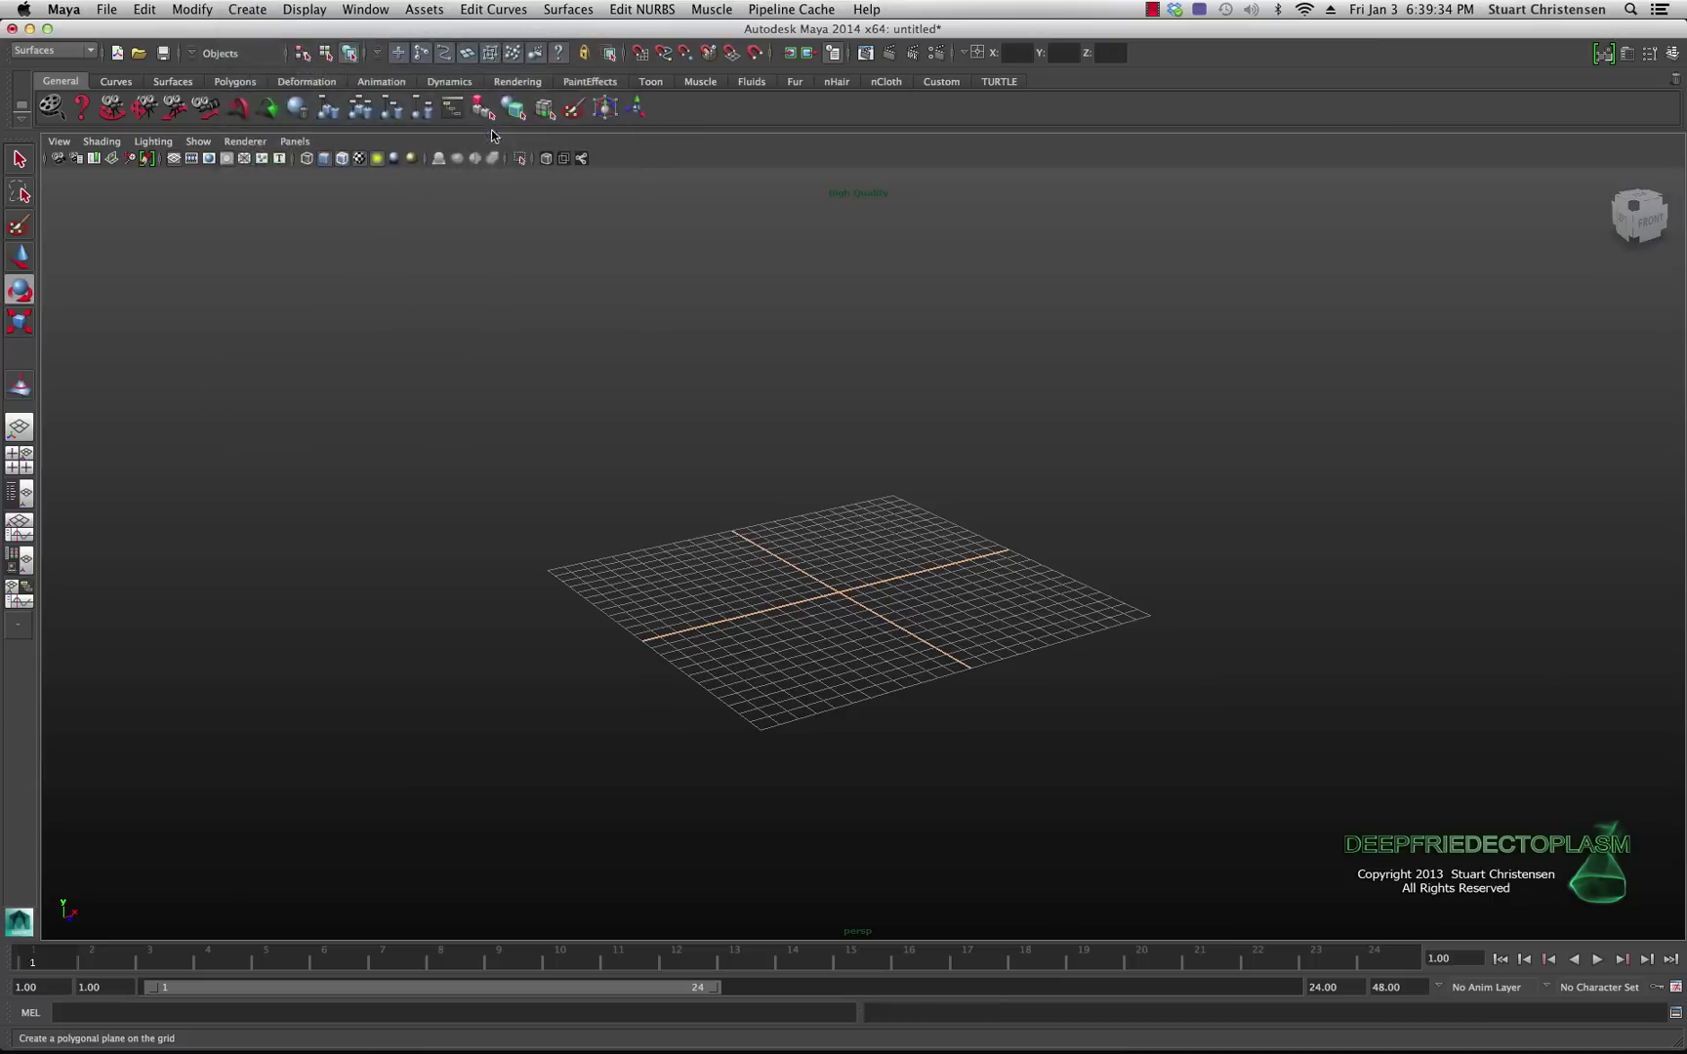
drag(767, 724, 881, 497)
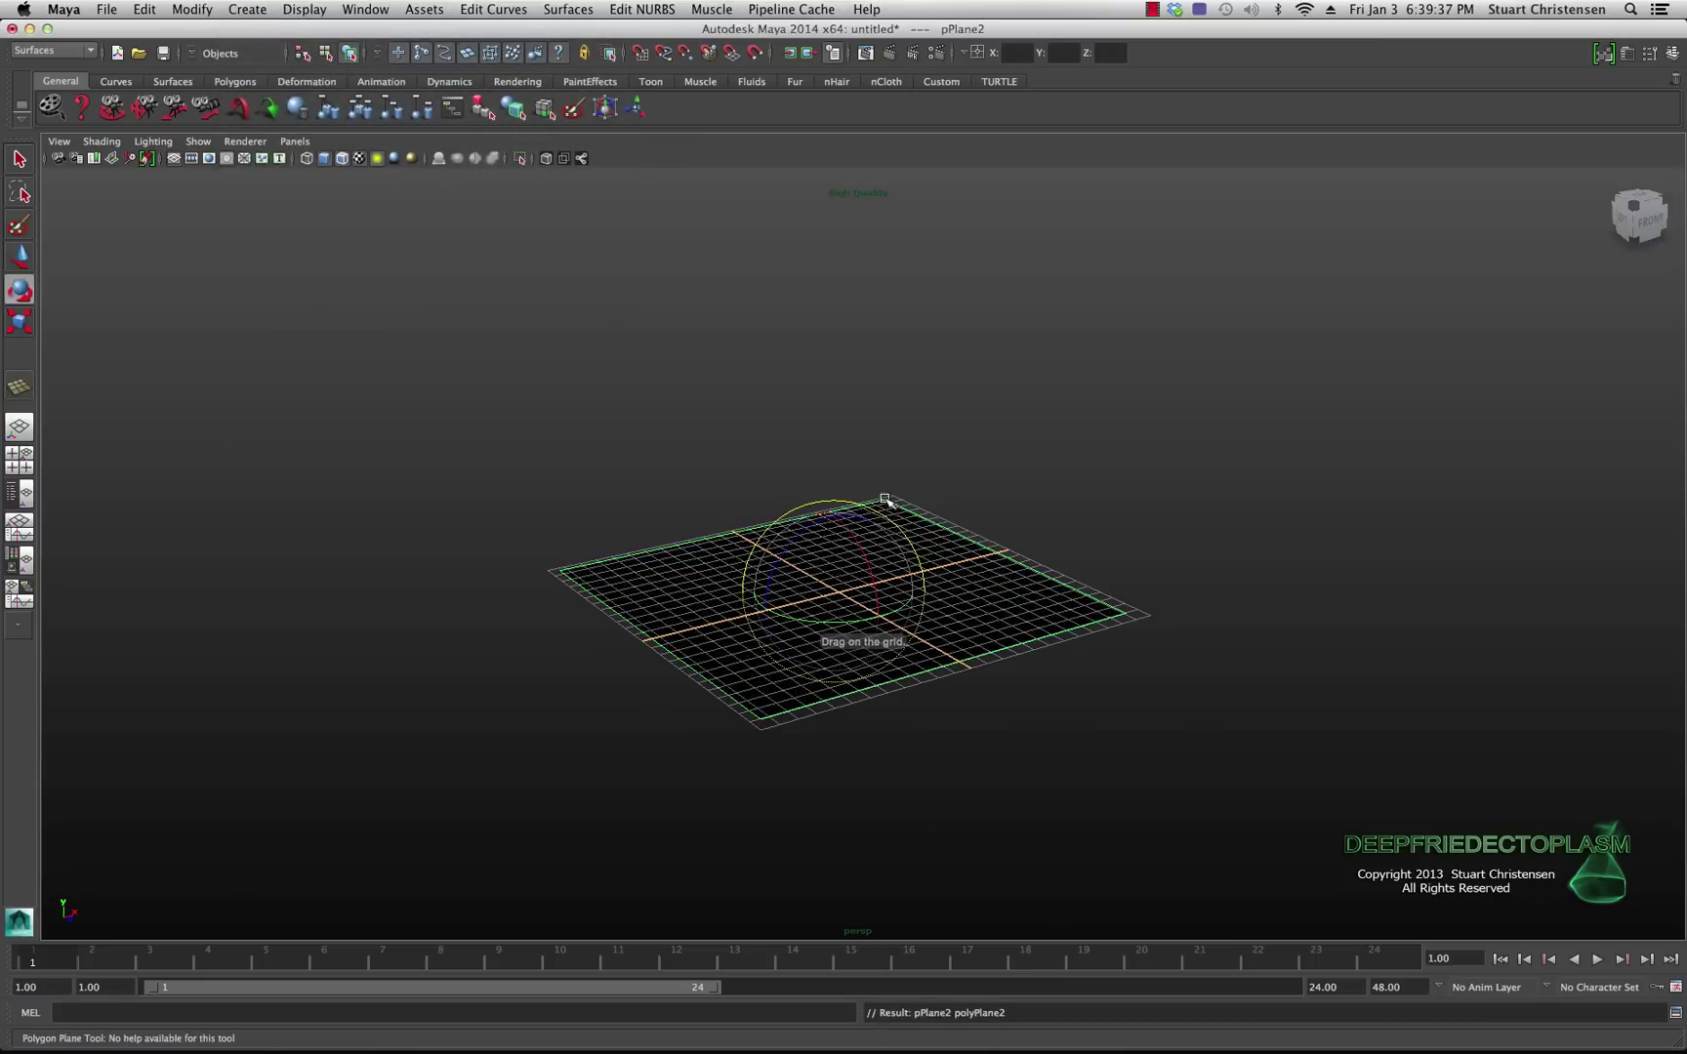
click(1626, 53)
click(1390, 192)
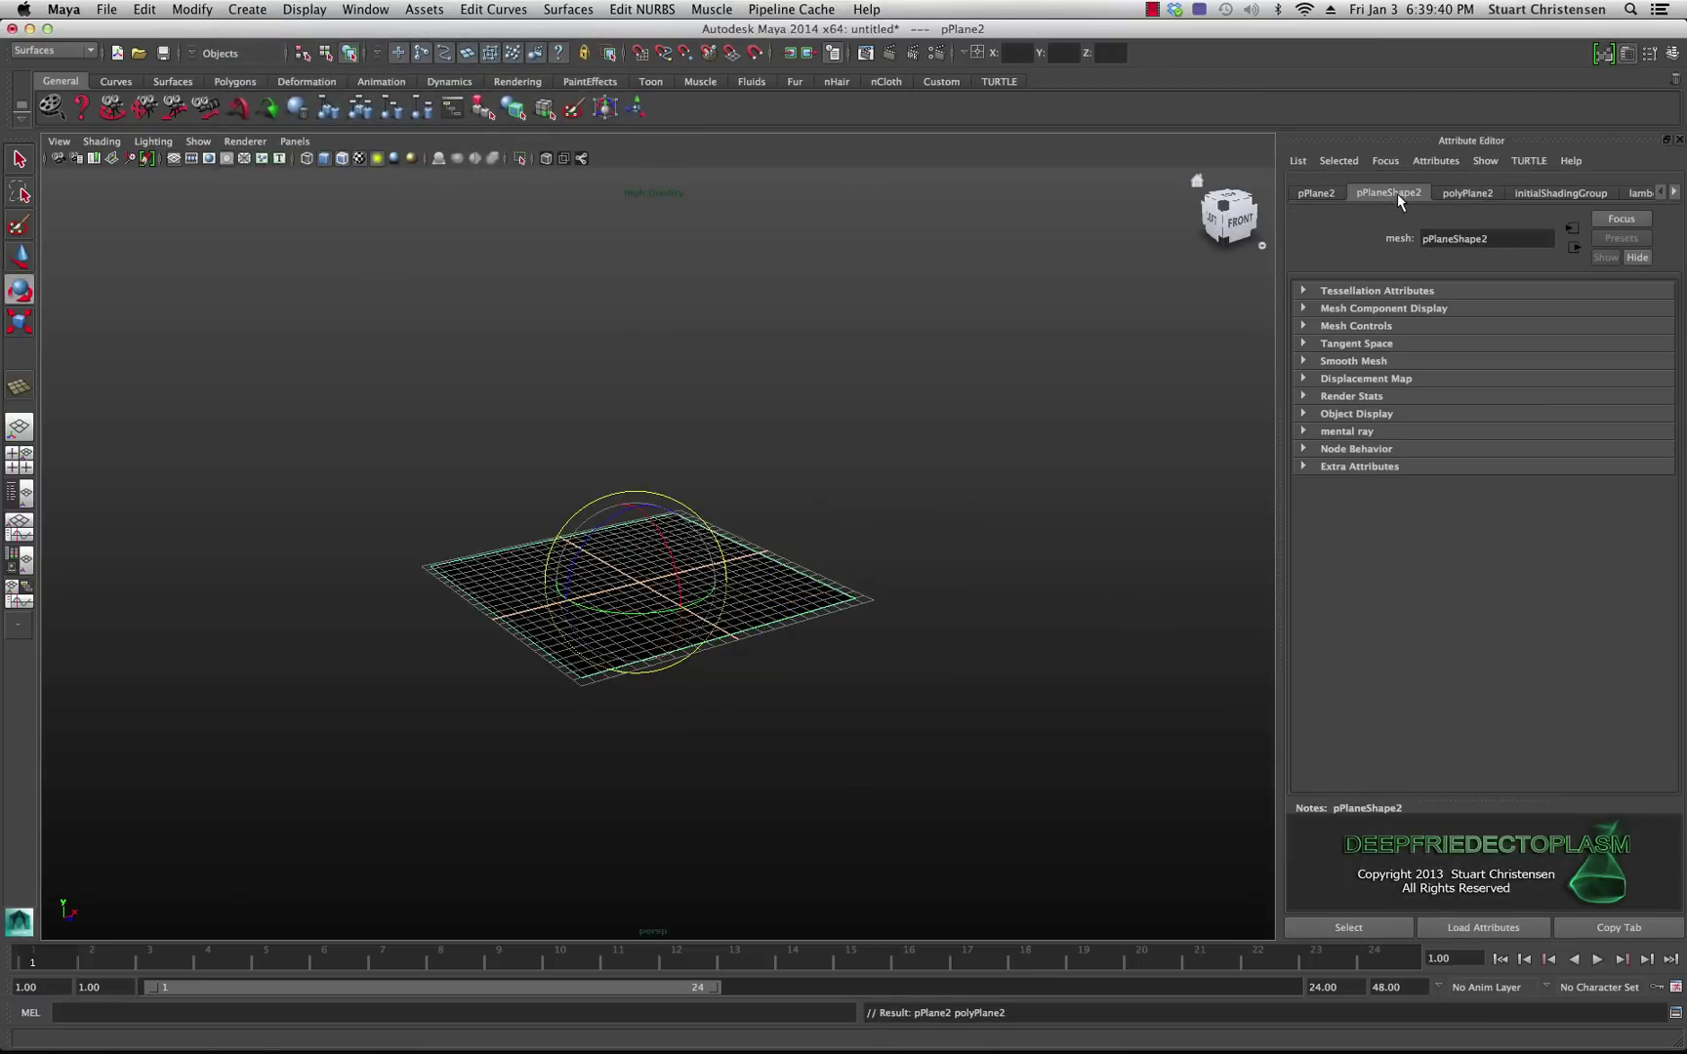
click(1458, 194)
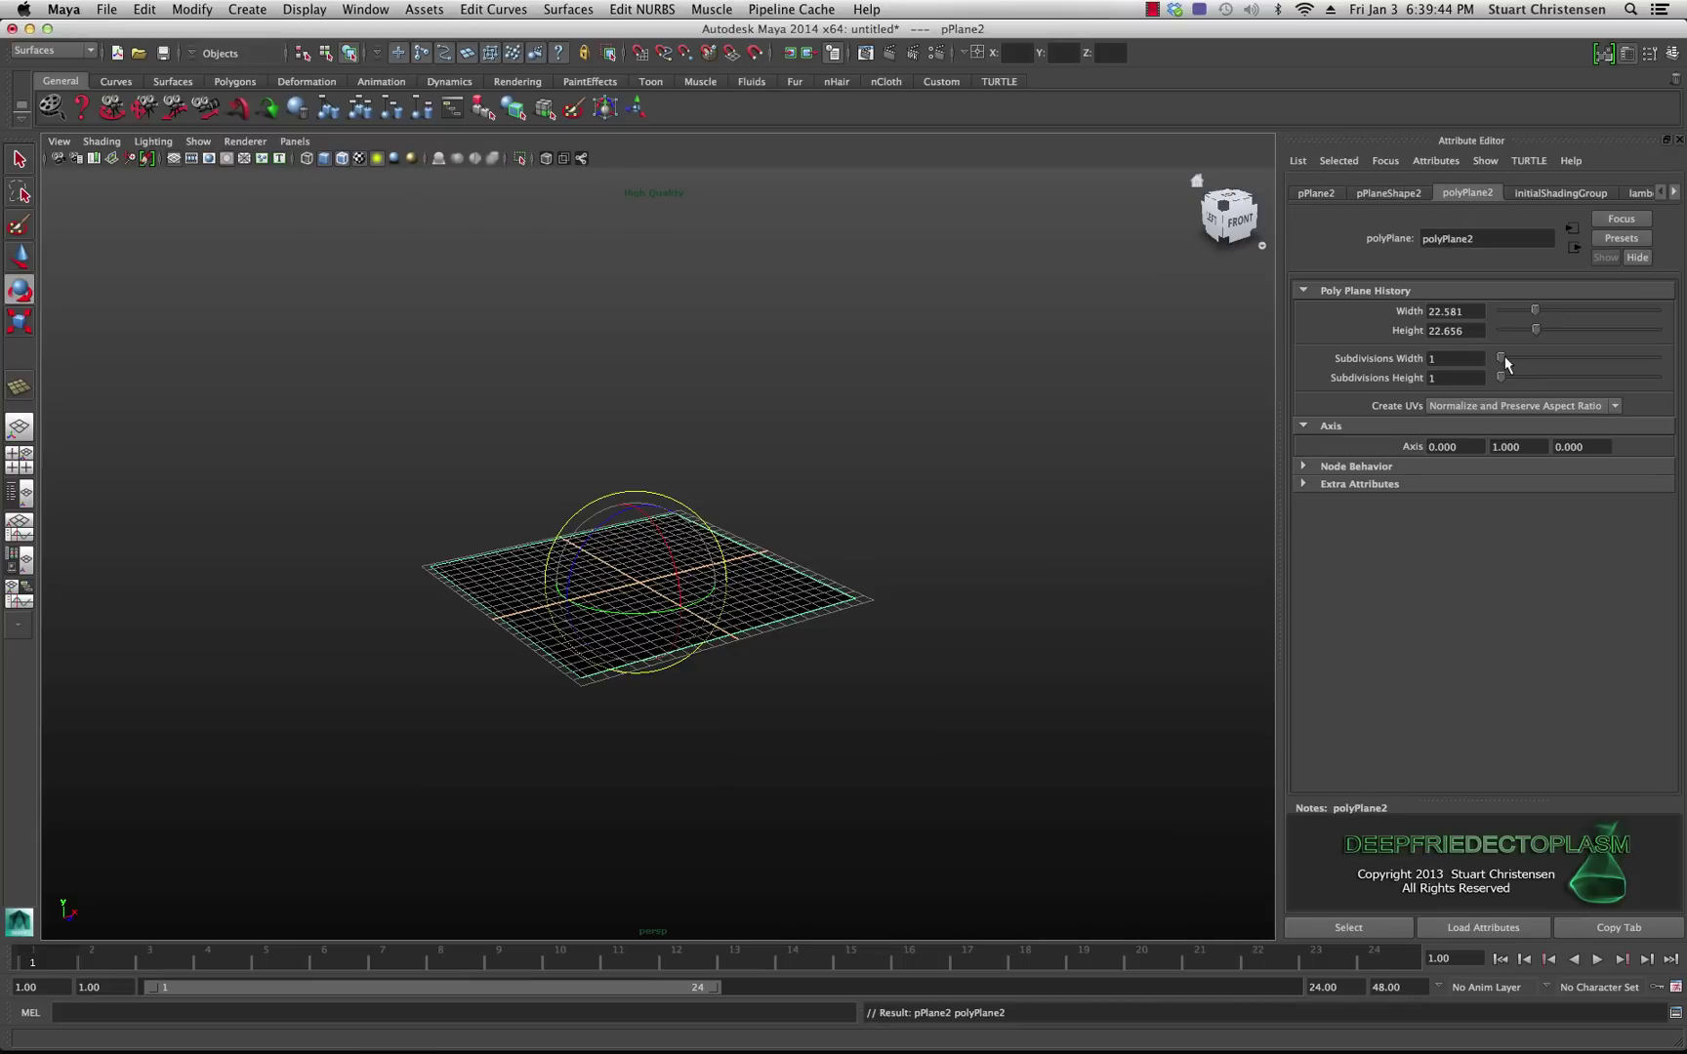
drag(1501, 359, 1658, 360)
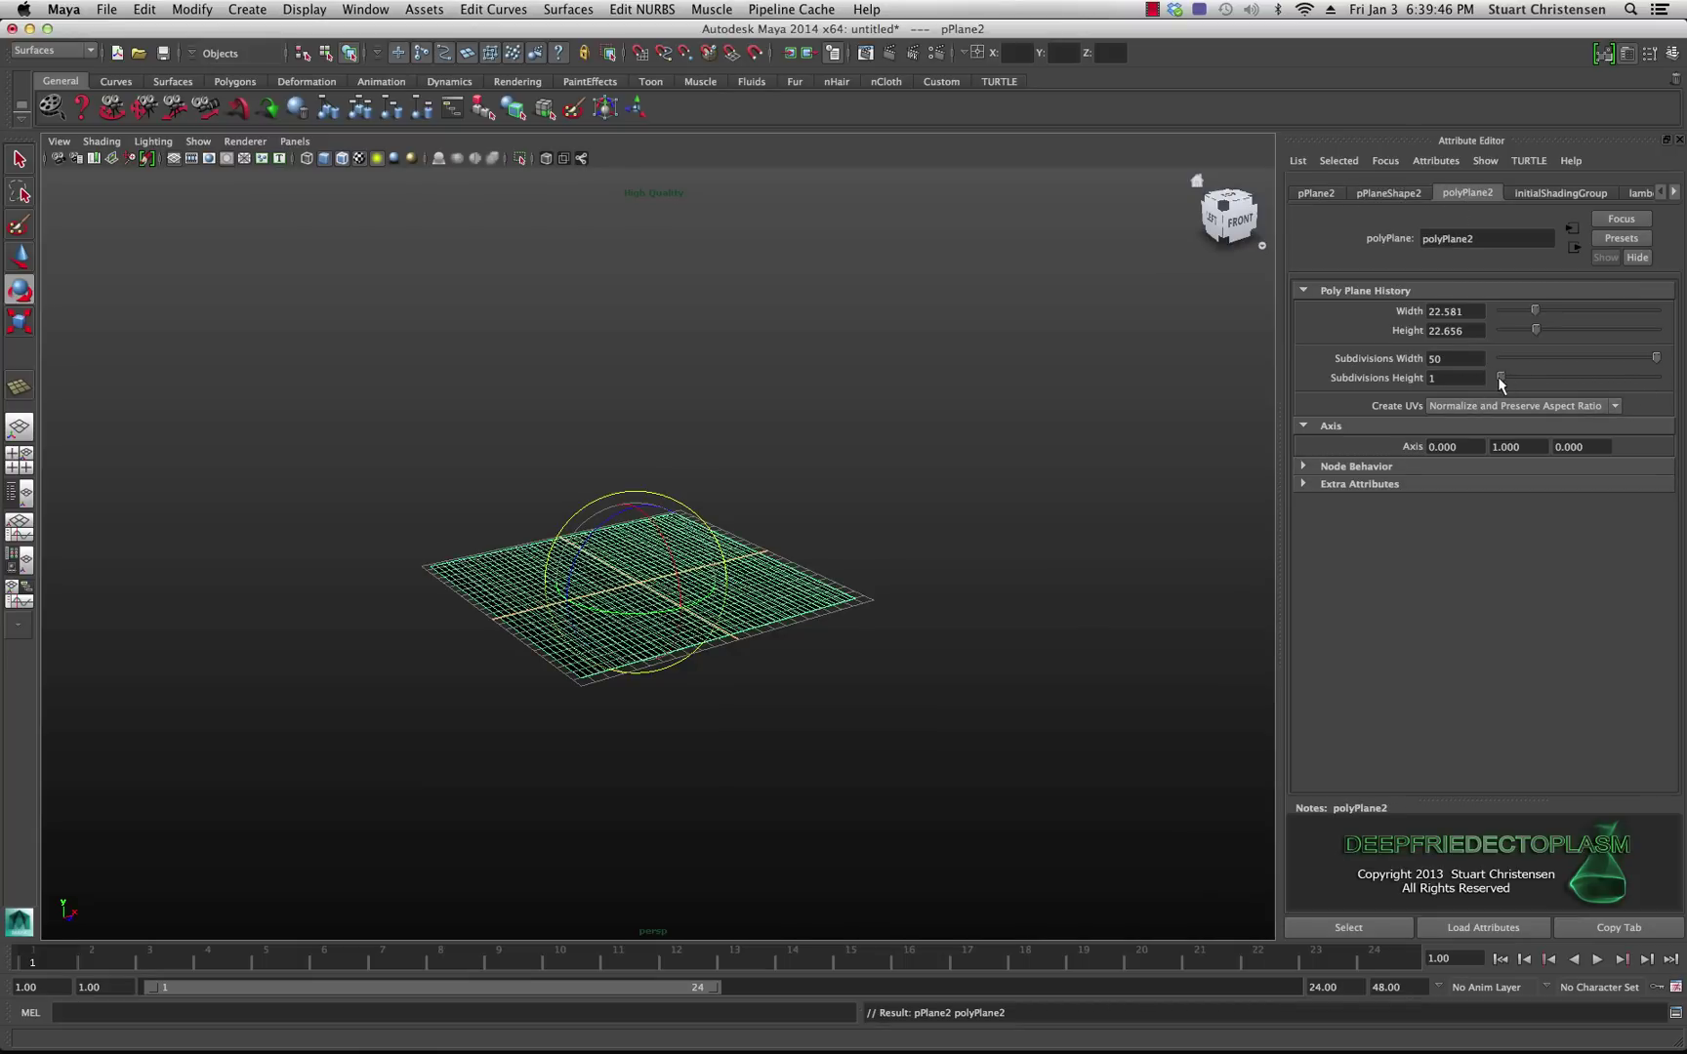
drag(1500, 384, 1664, 391)
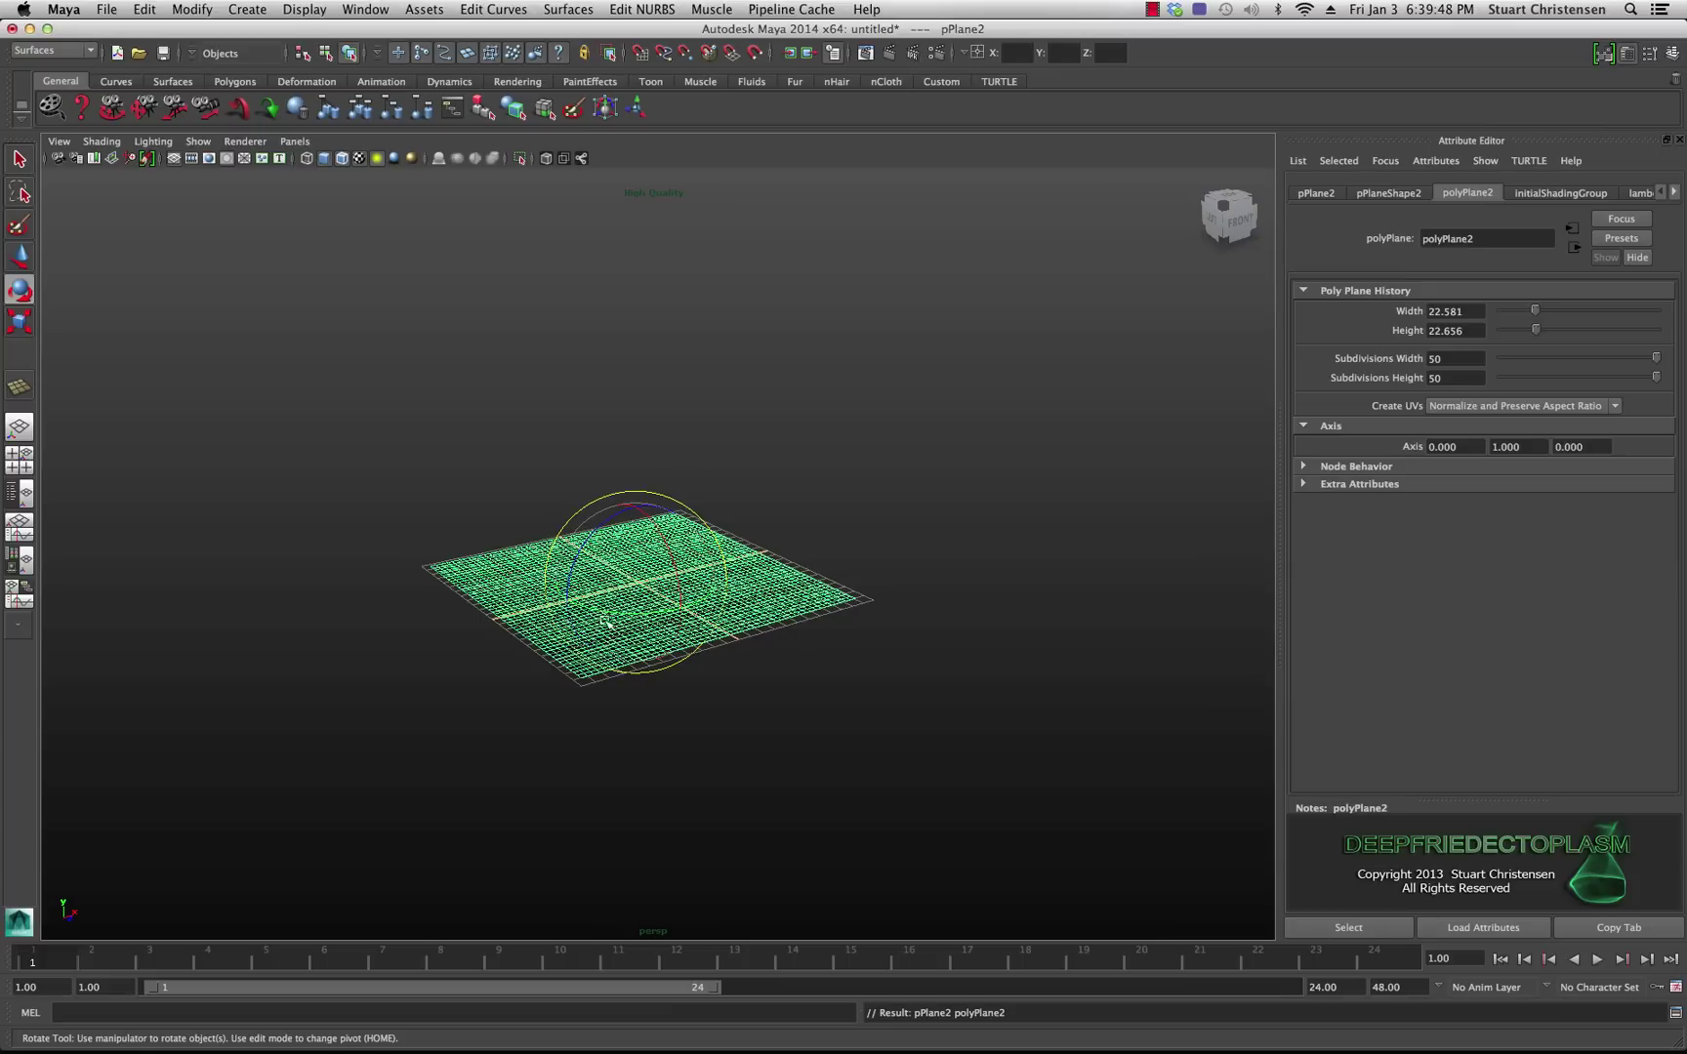
Stretch the plane along one axis into a long rectangle and raise it slightly.
alt+drag(558, 644, 321, 469)
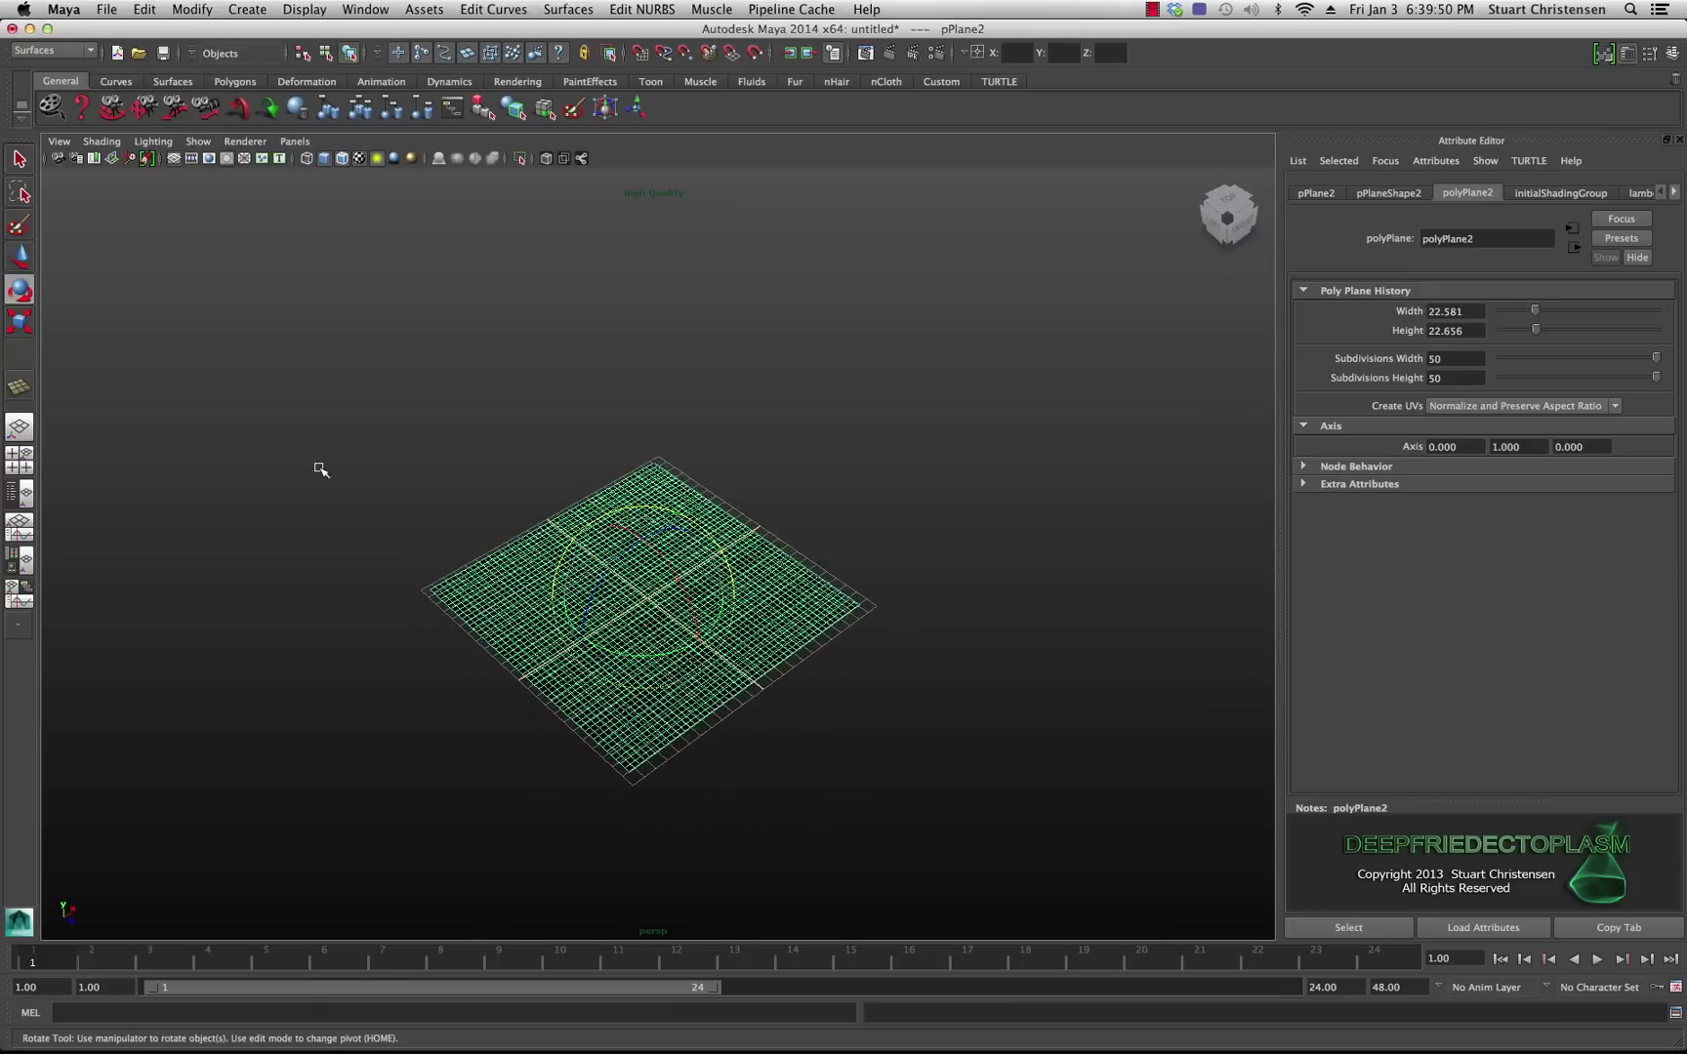
click(20, 322)
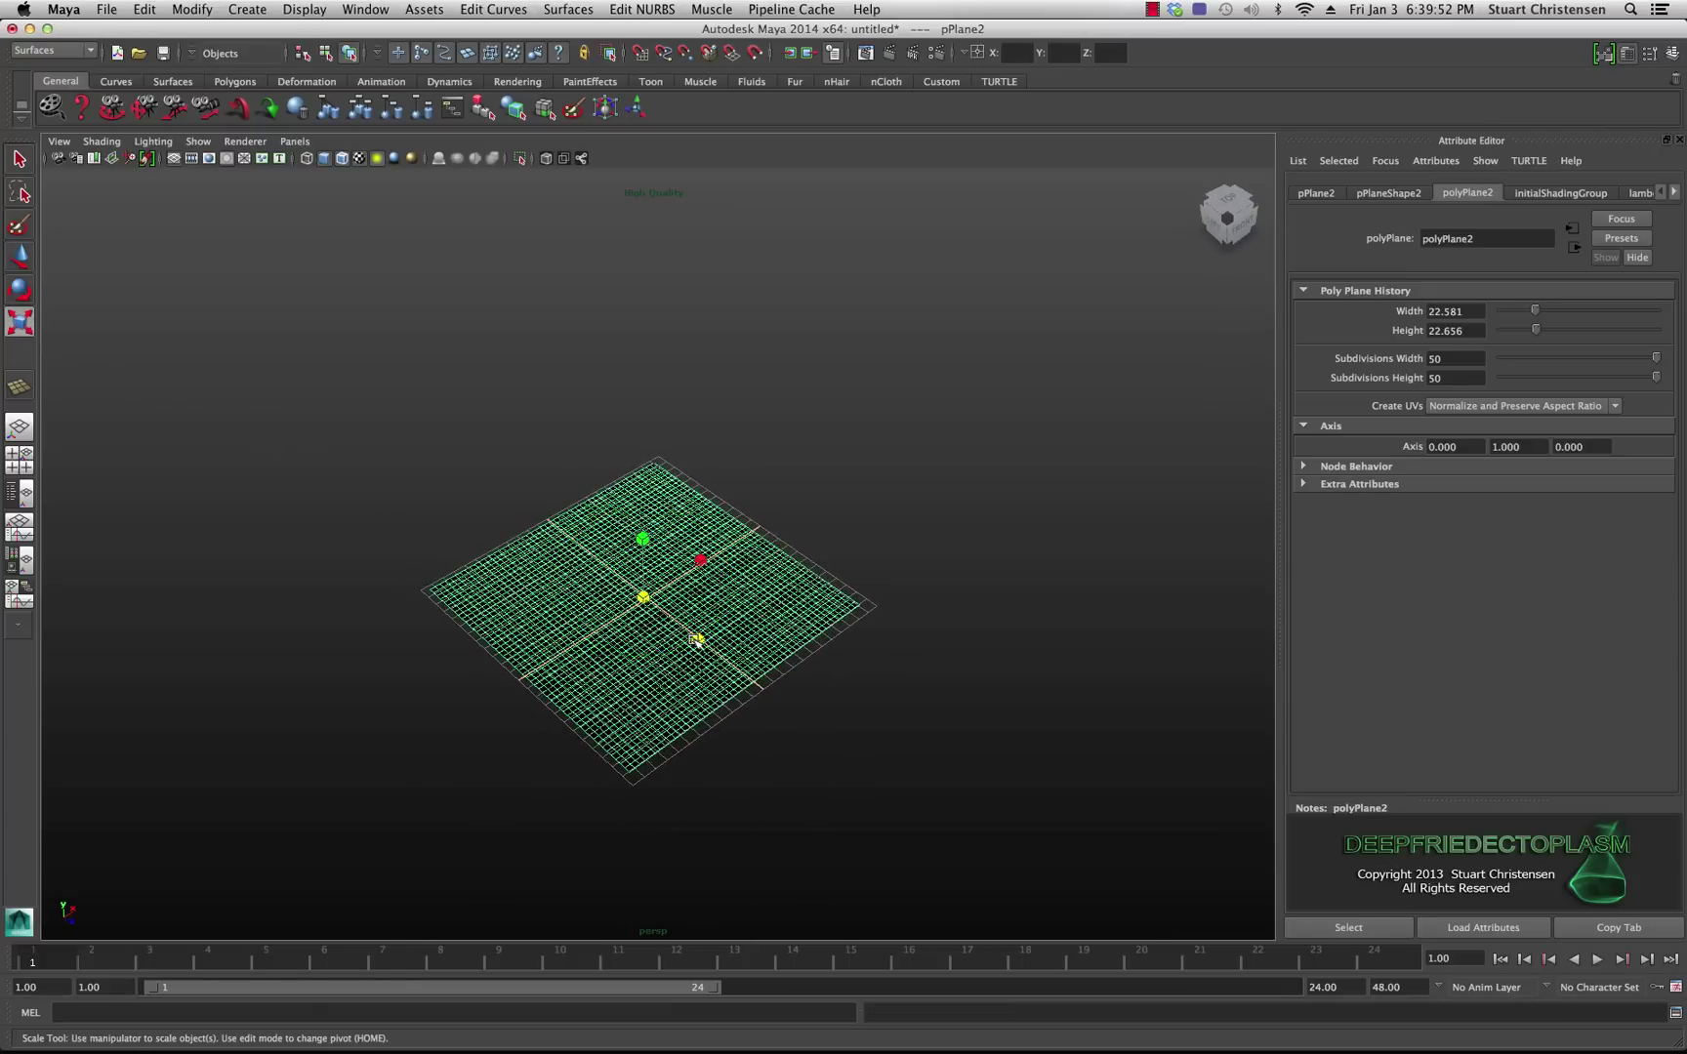
drag(701, 642, 750, 671)
click(703, 477)
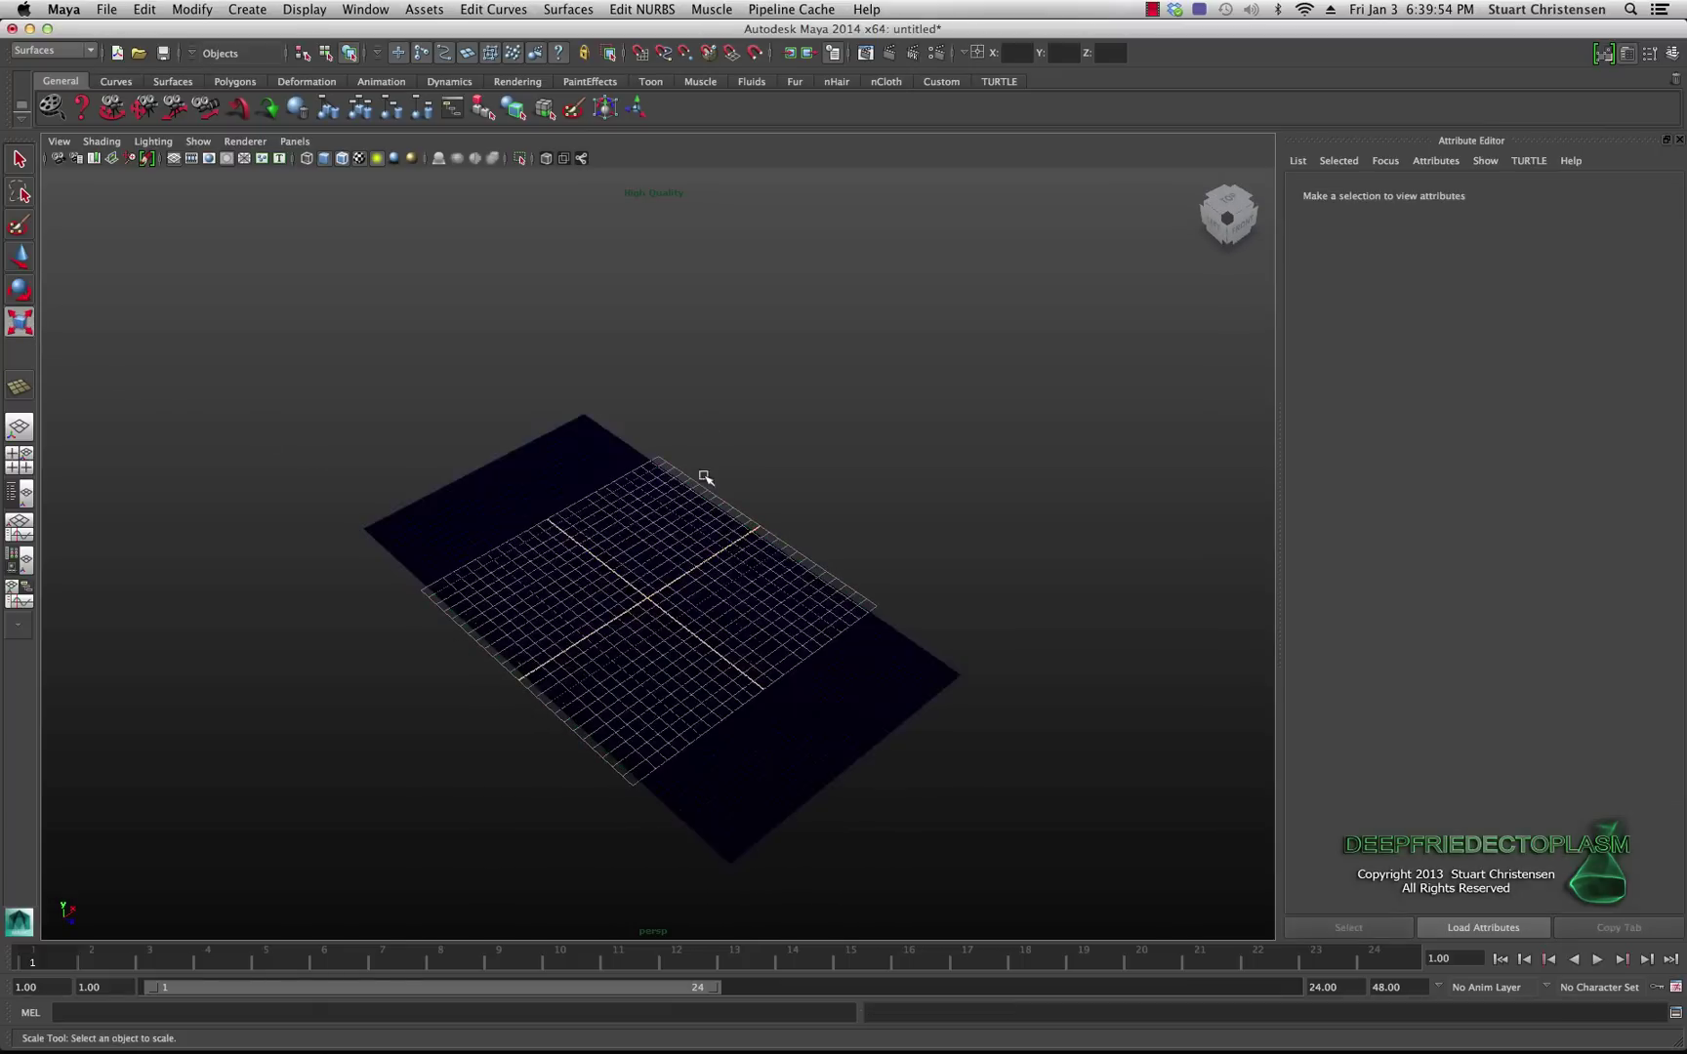
click(622, 526)
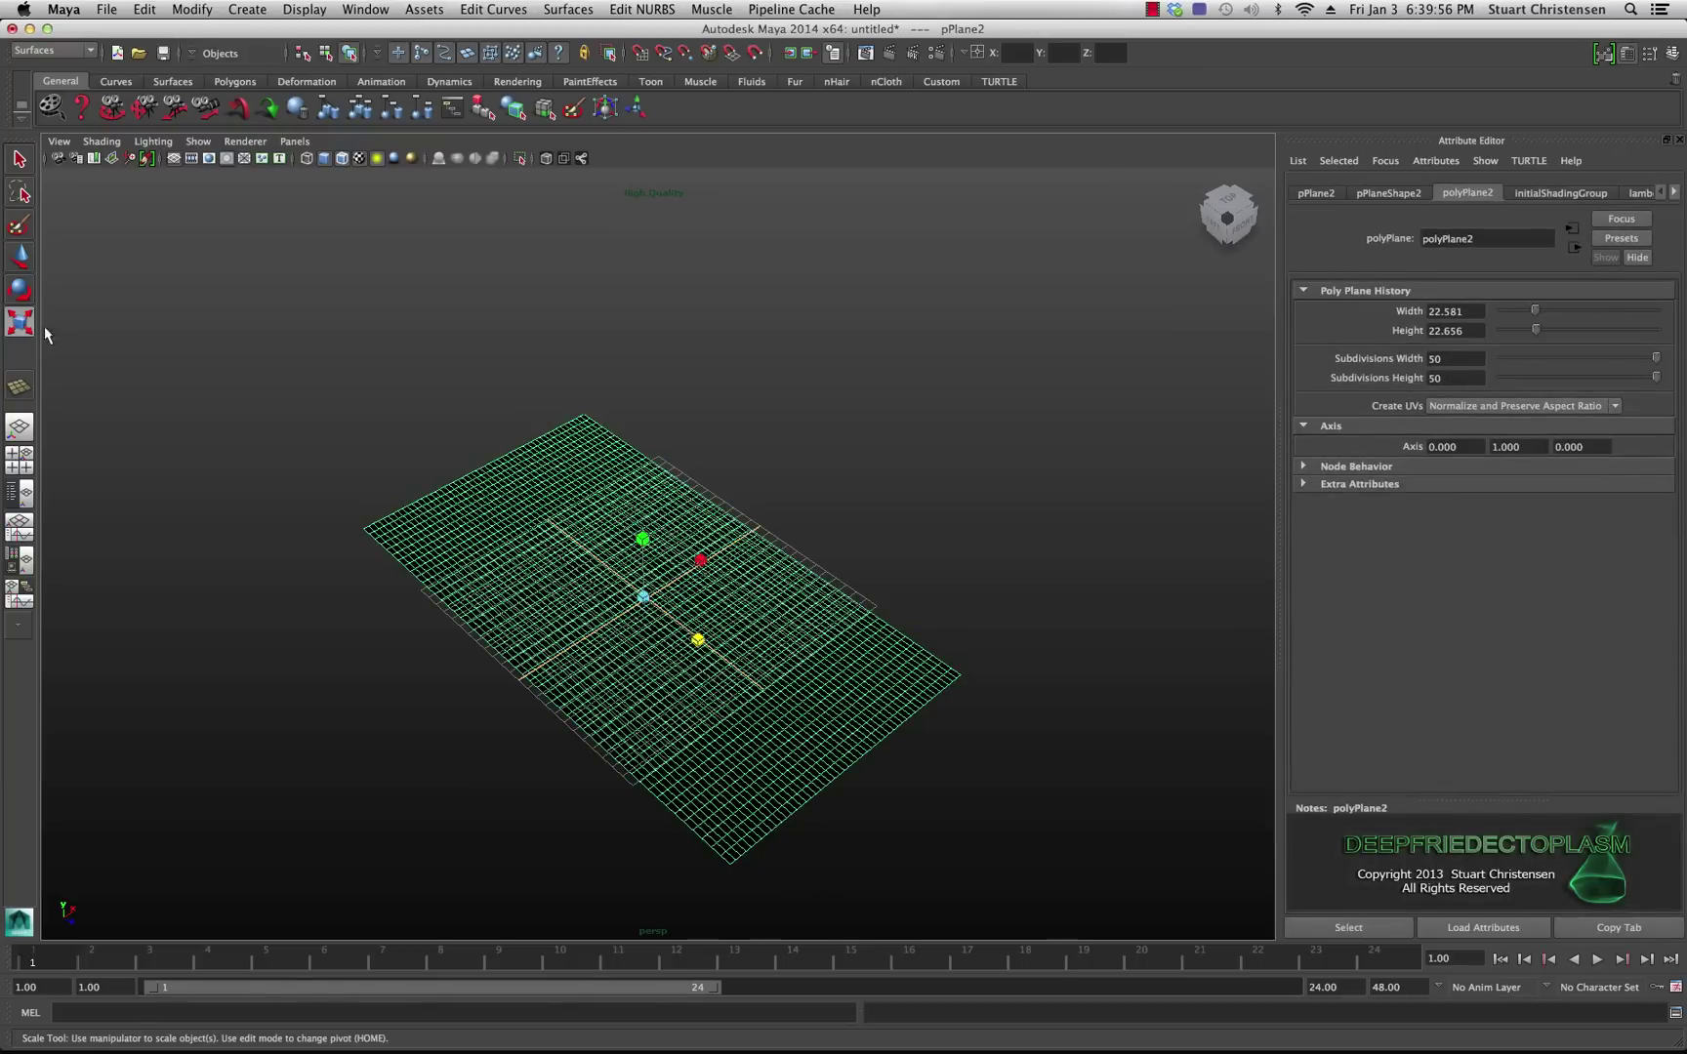
click(22, 259)
drag(640, 558, 641, 552)
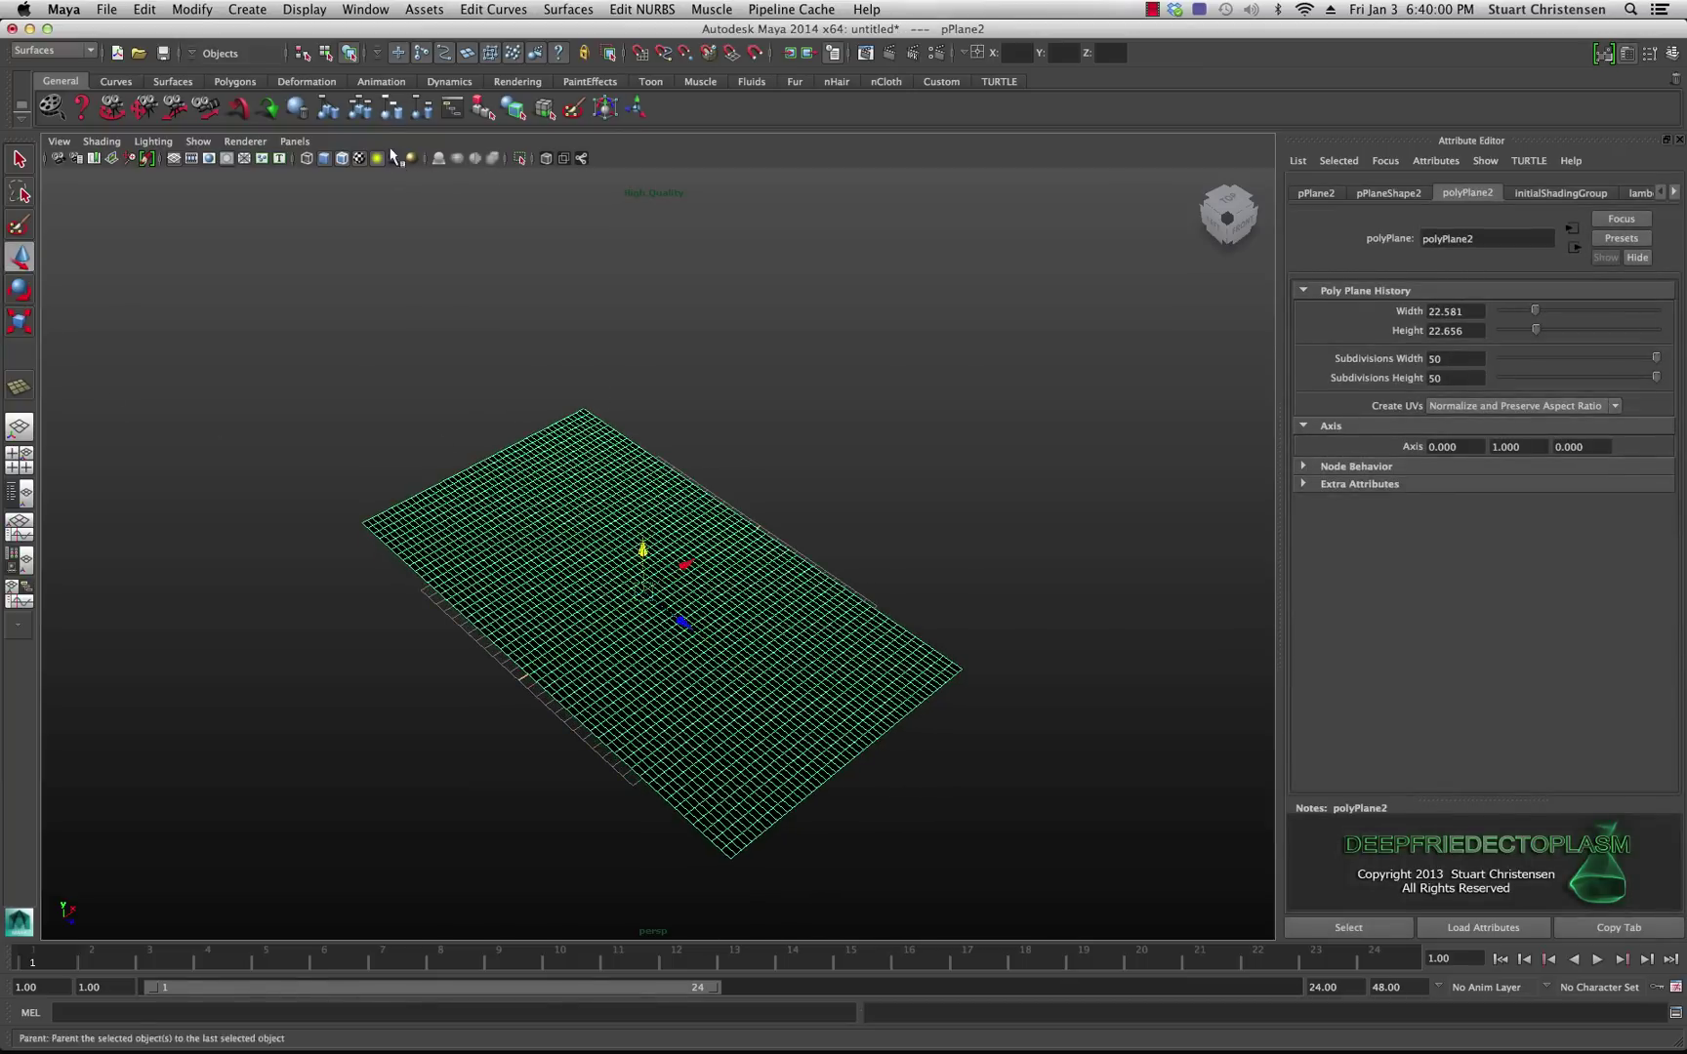
Create a directional light and raise it above the plane.
click(249, 11)
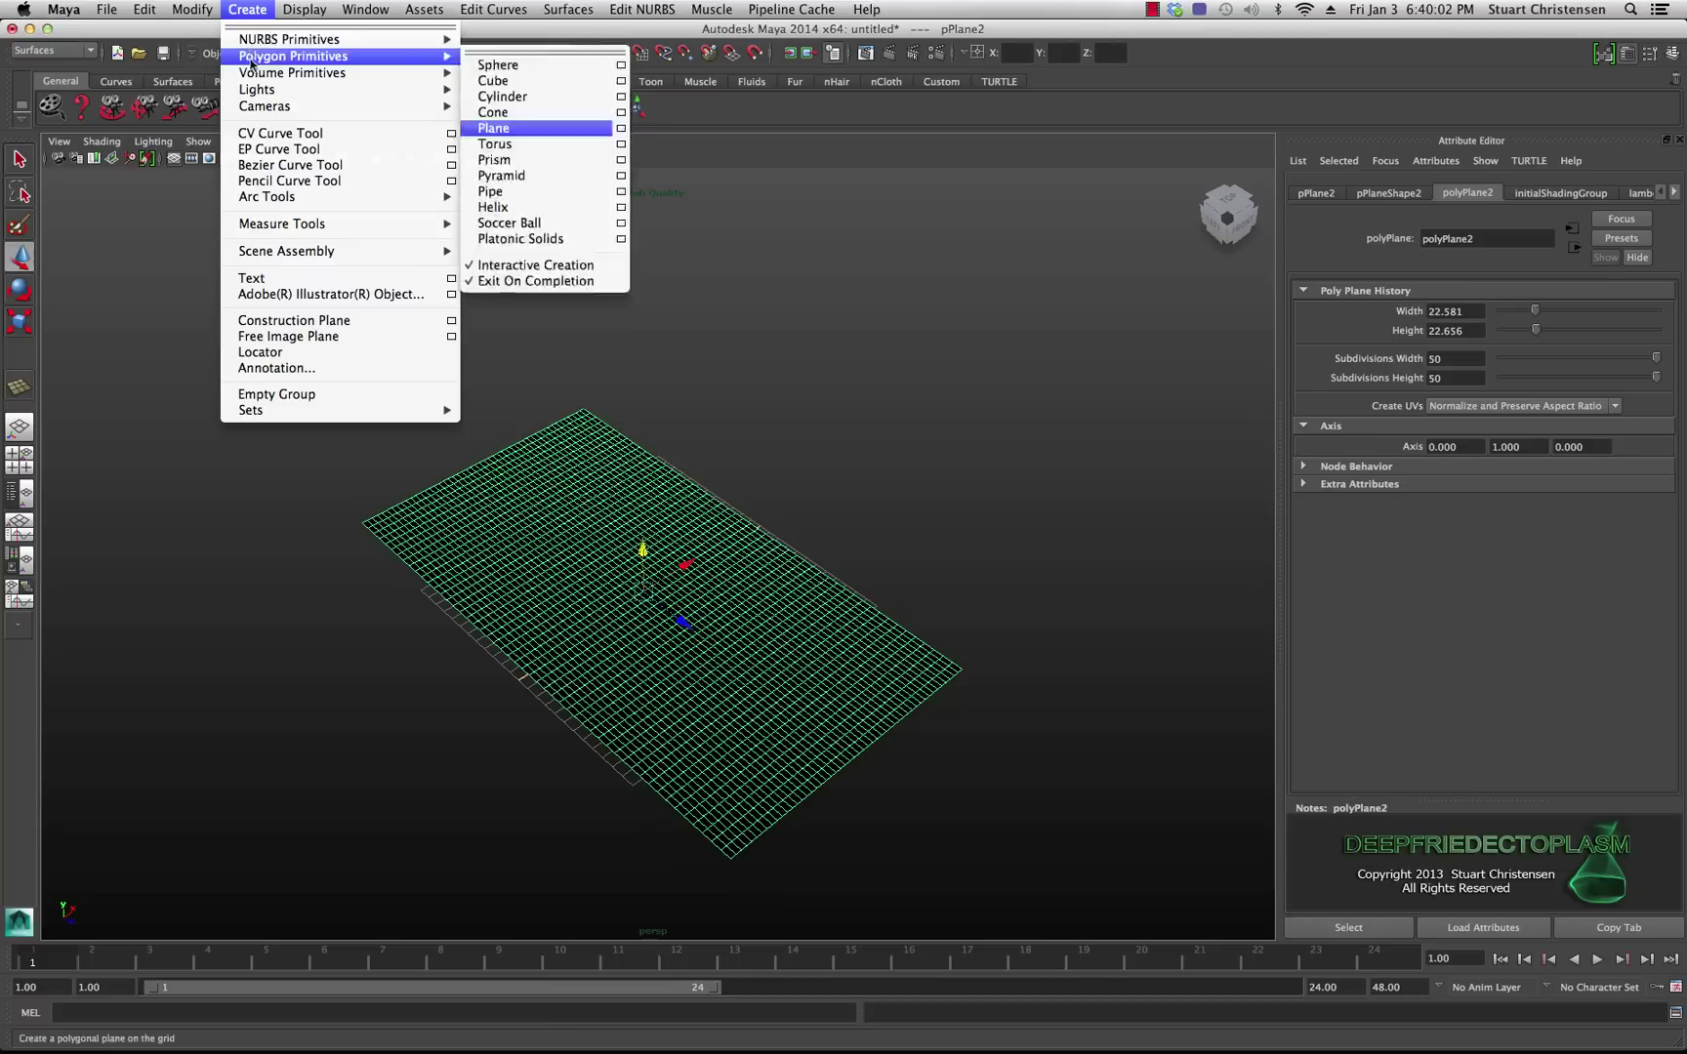
mouse_move(400, 92)
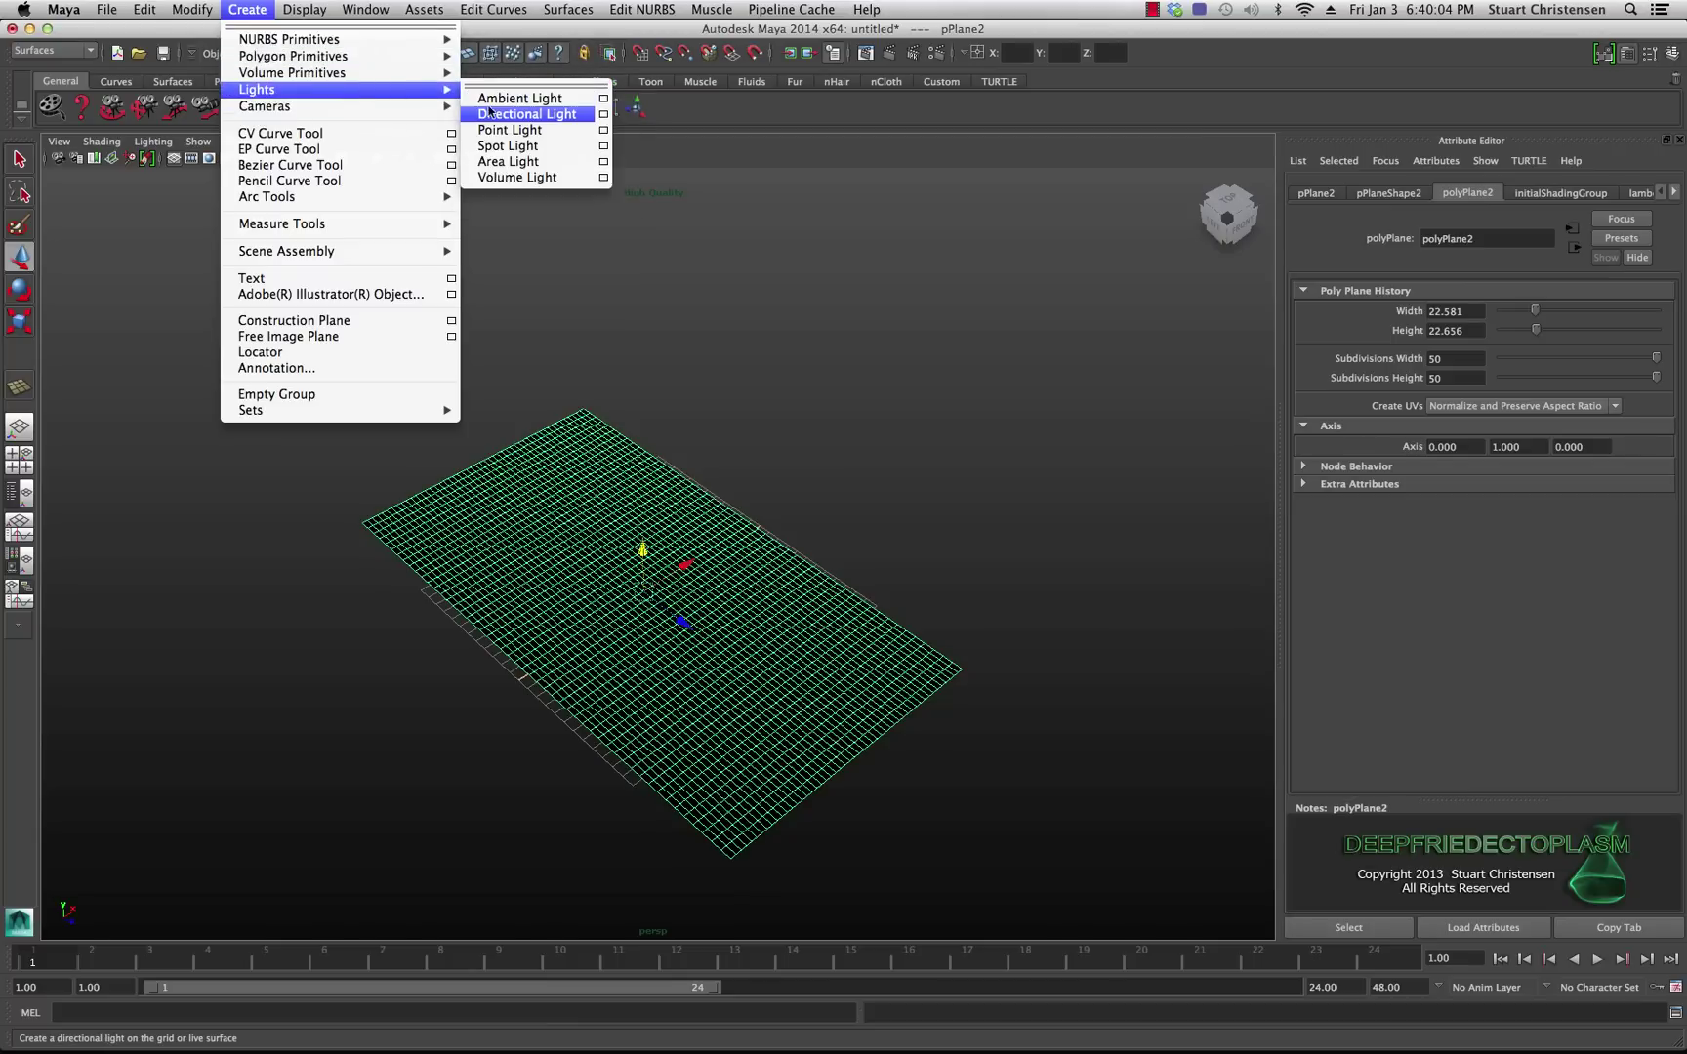
click(504, 114)
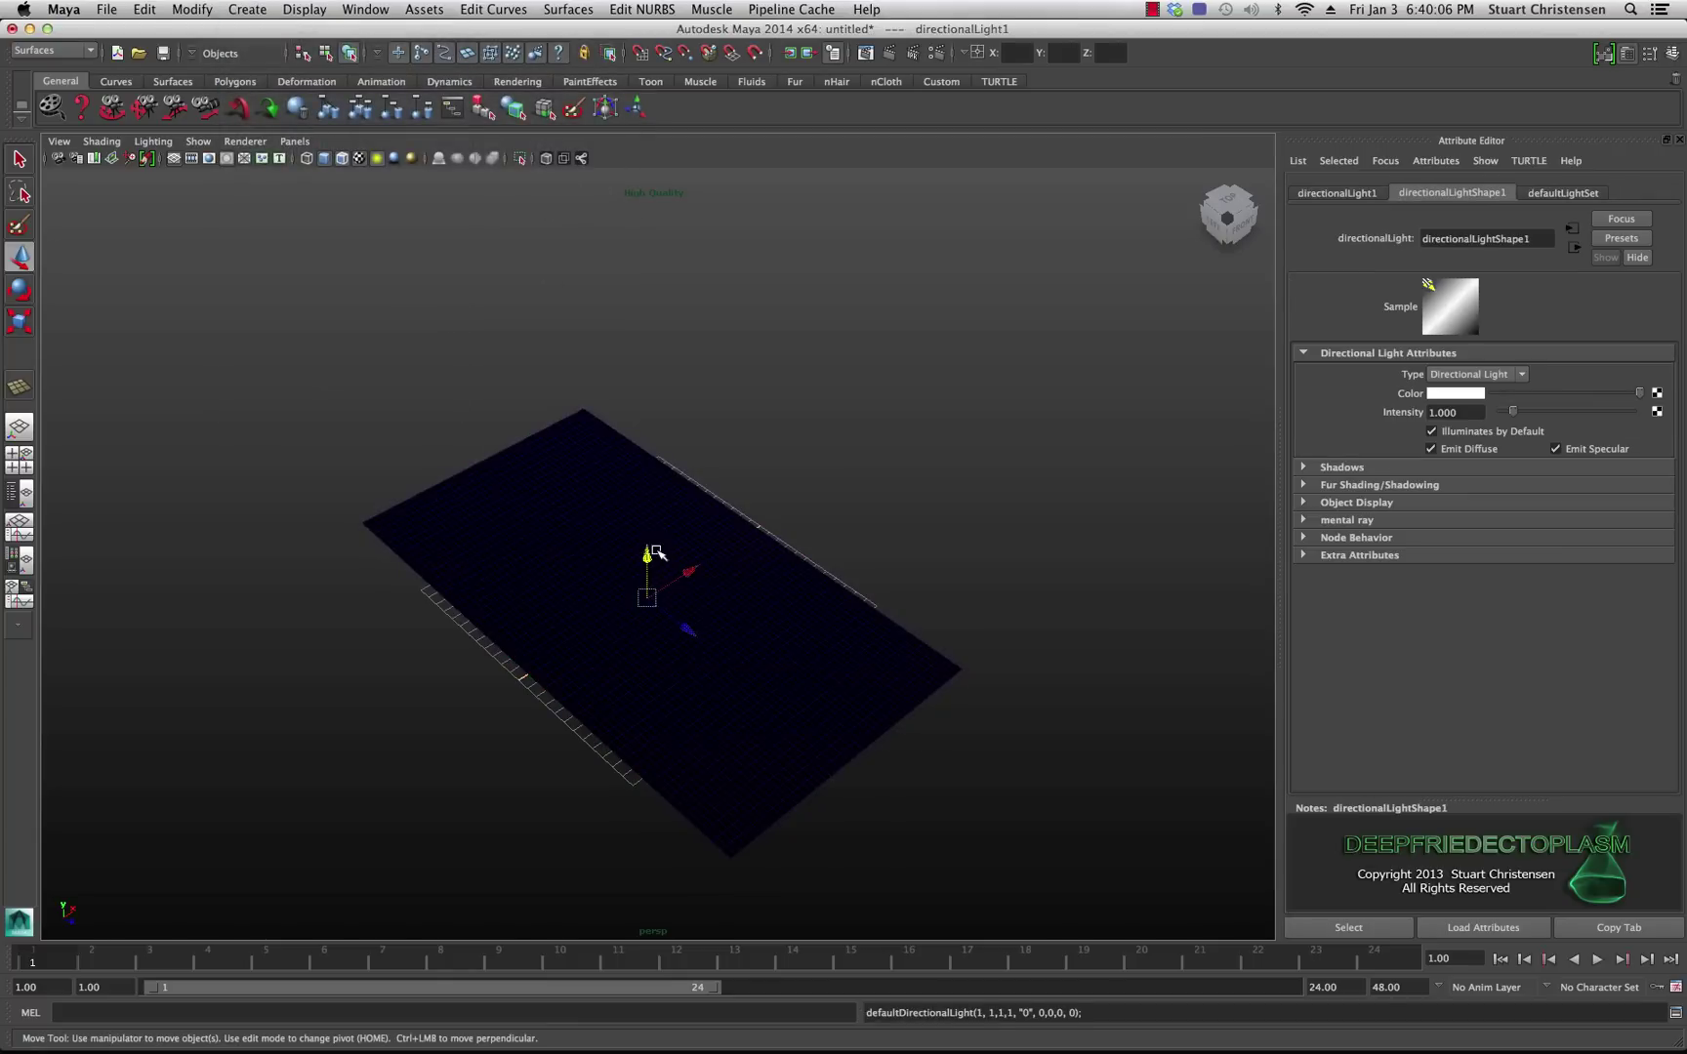
drag(649, 563, 652, 490)
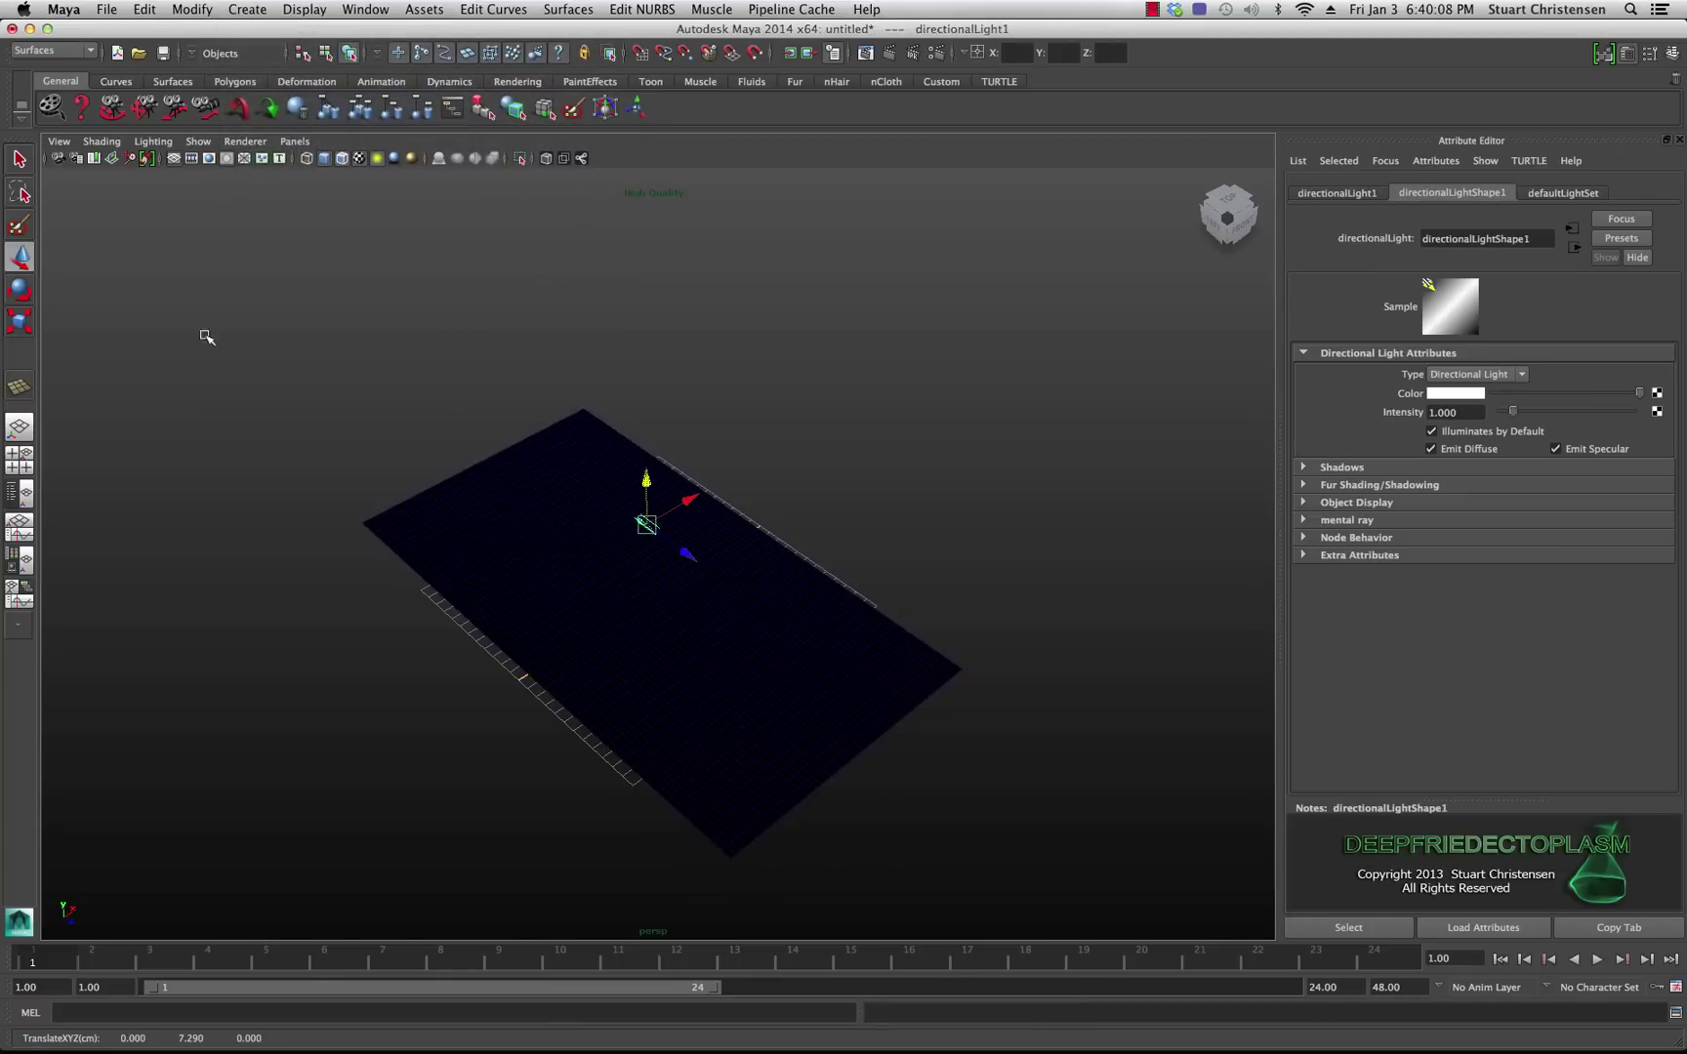
Scale the light up, rotate it to tilt down, and reselect the plane.
click(20, 321)
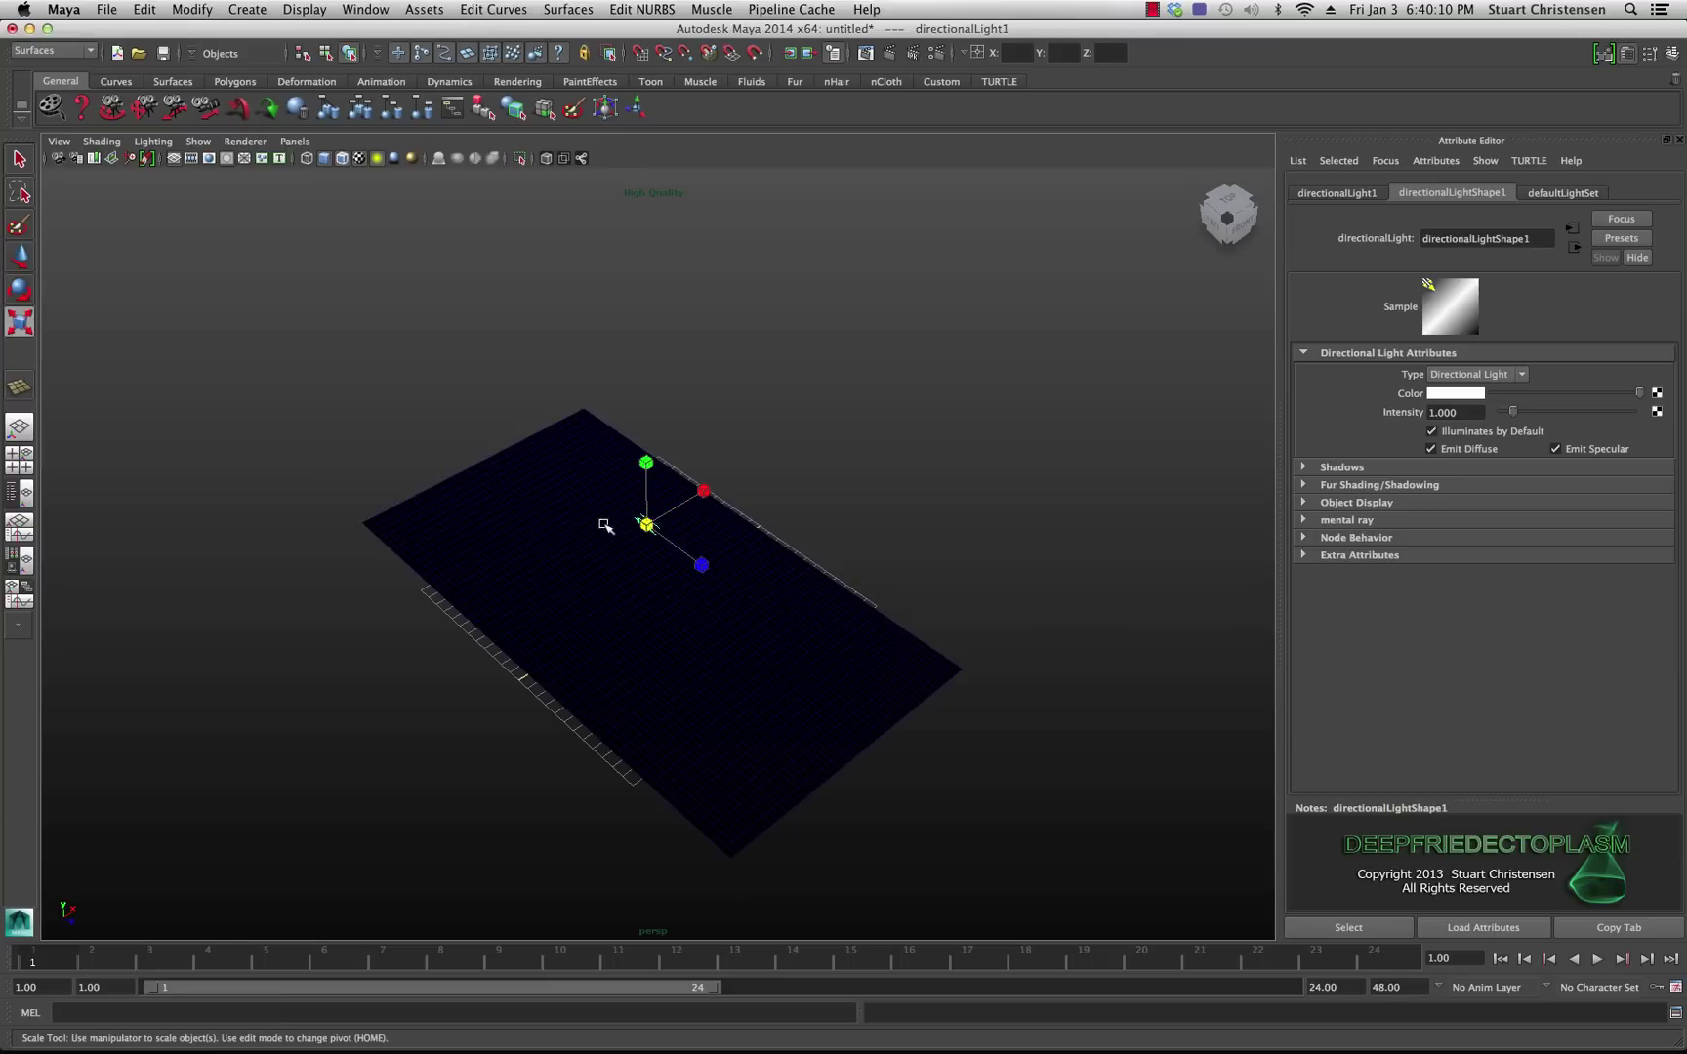
drag(649, 527, 609, 486)
click(20, 289)
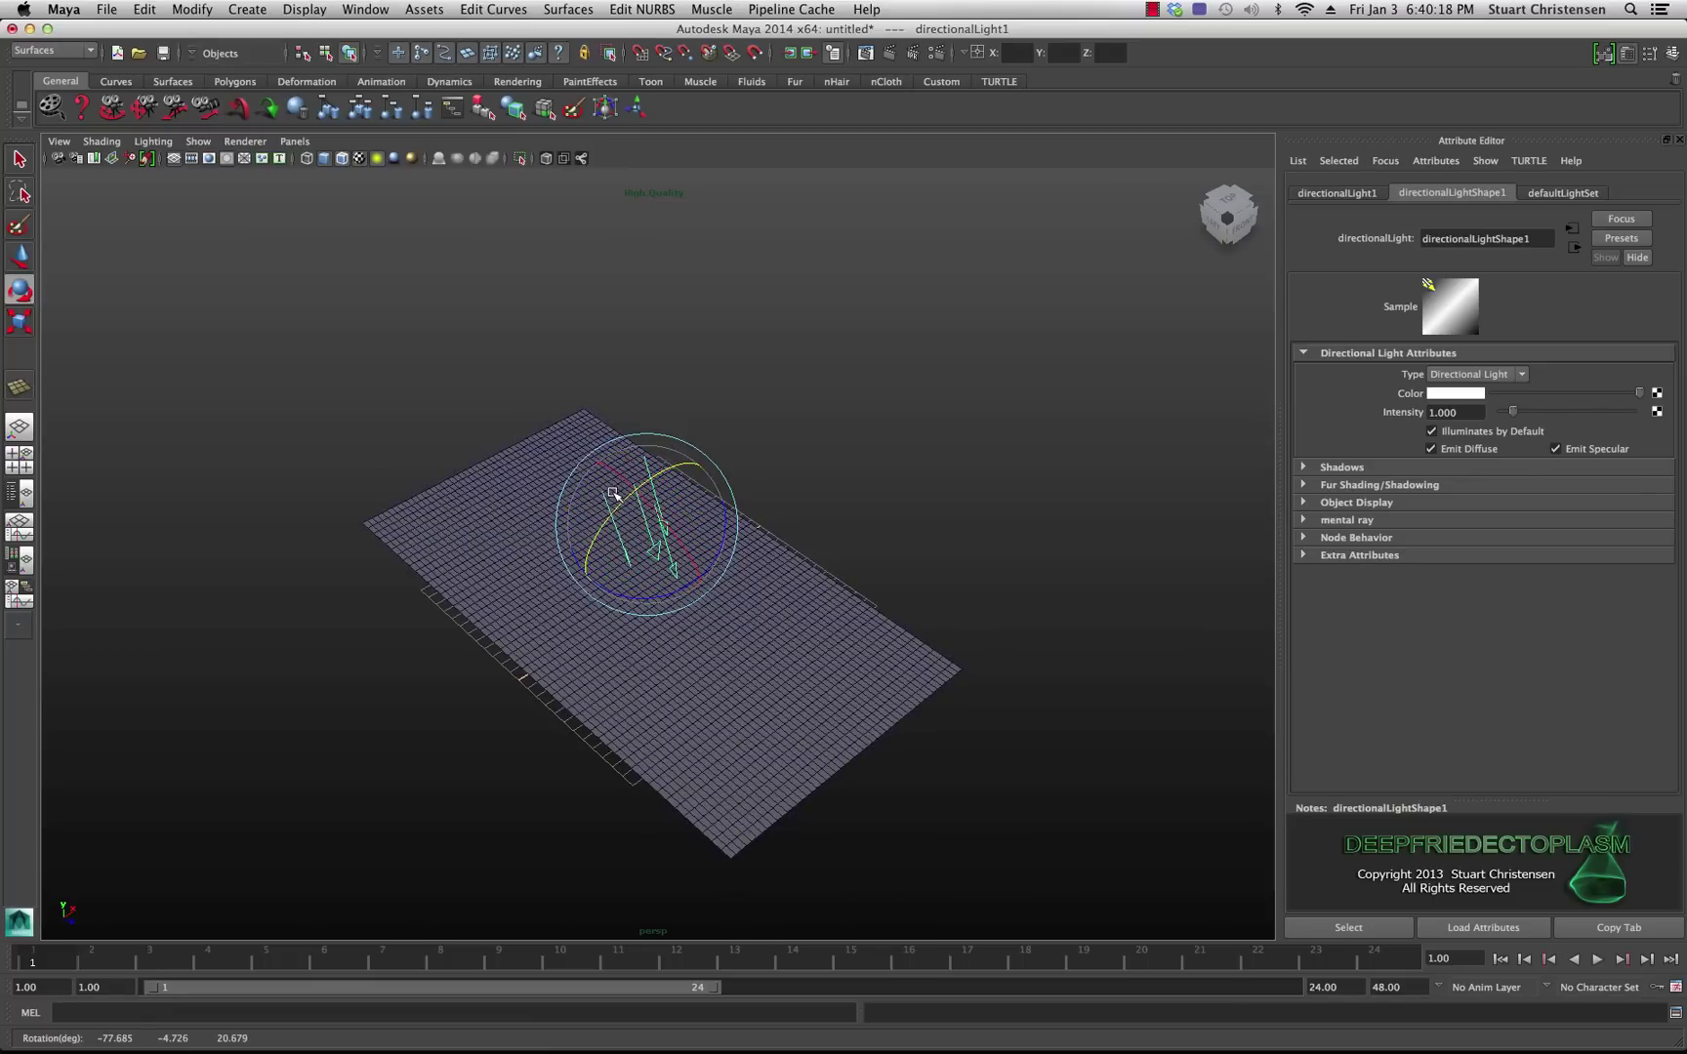
alt+drag(467, 522, 482, 489)
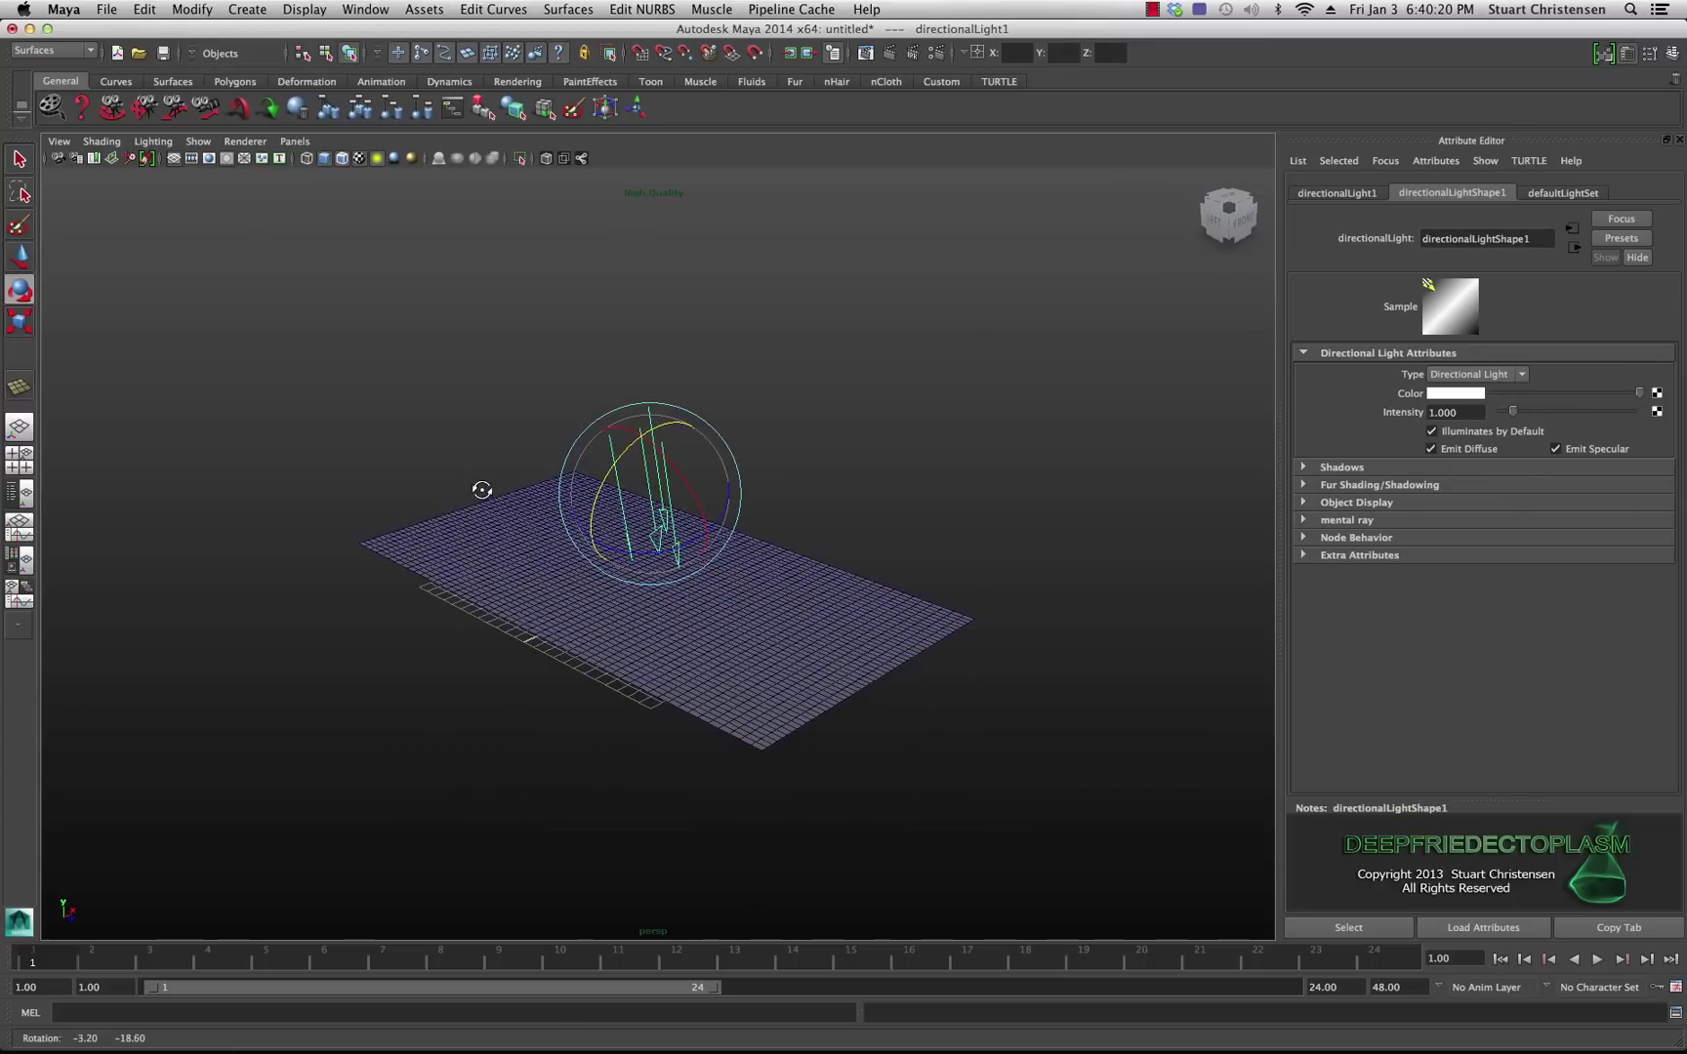
alt+right_drag(482, 489, 566, 463)
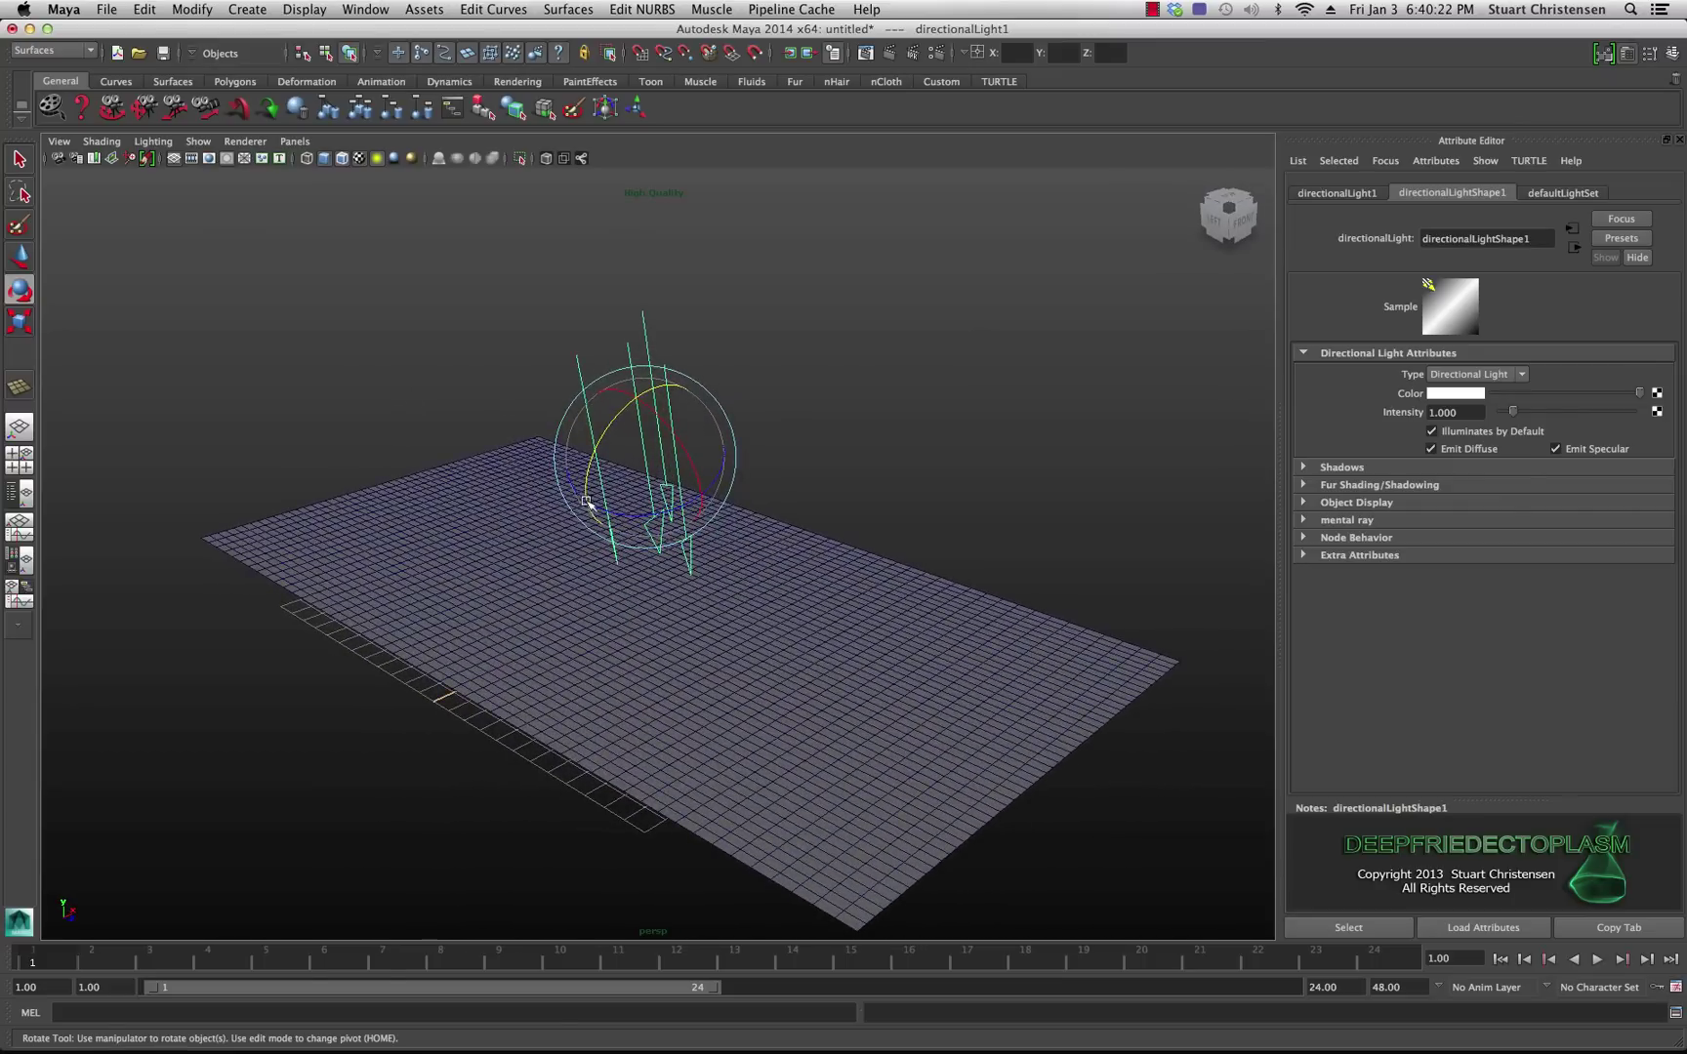
alt+middle_drag(565, 462, 591, 437)
alt+right_drag(440, 384, 471, 399)
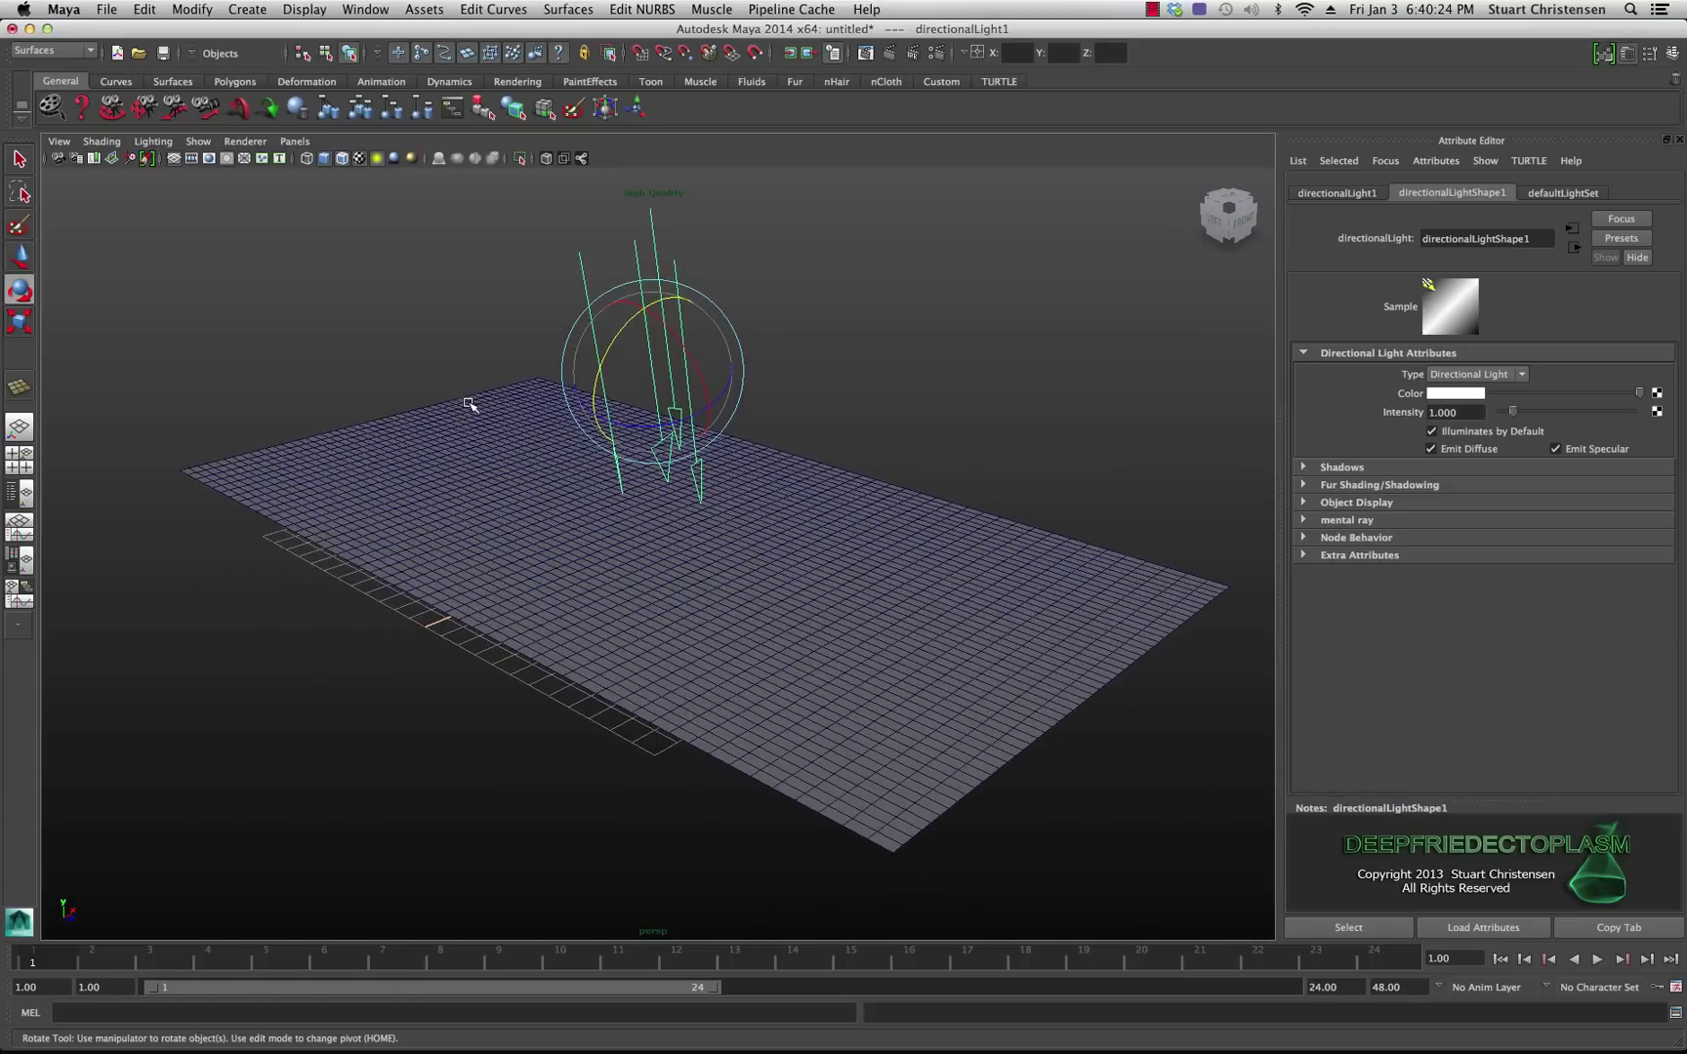
click(545, 535)
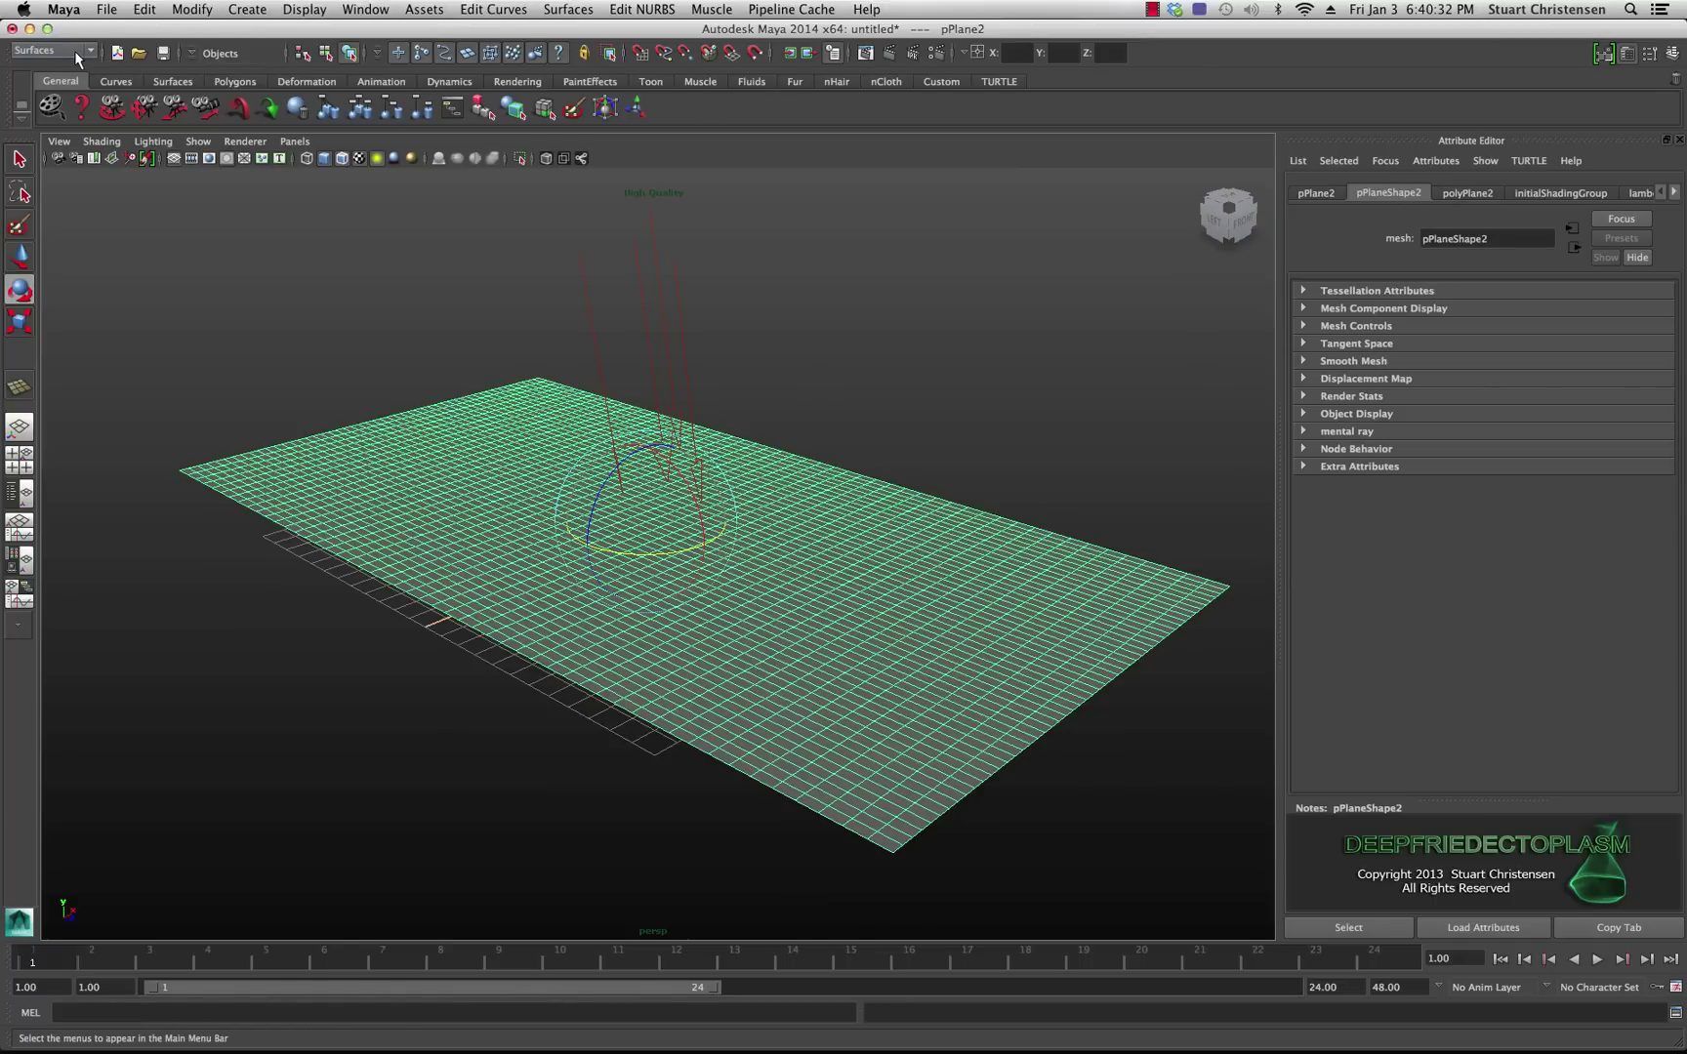
Start the Sculpt Geometry Tool with the Pull operation and max displacement 3.9823.
click(632, 10)
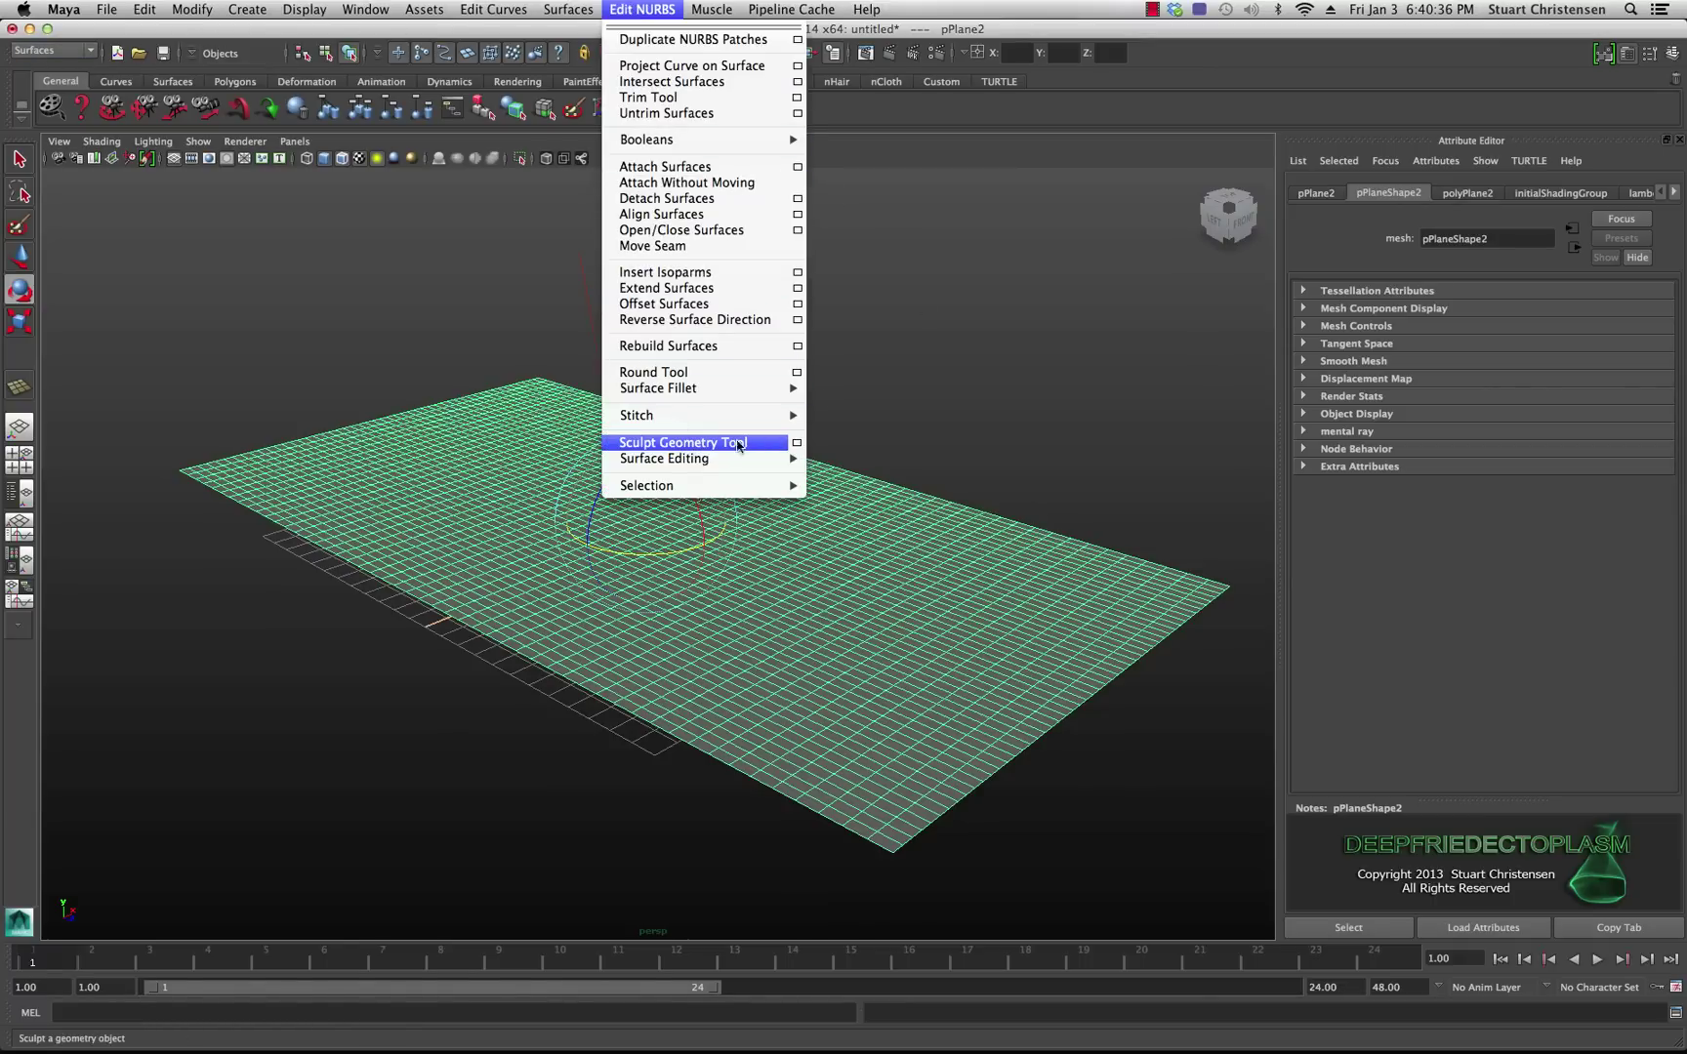
click(799, 444)
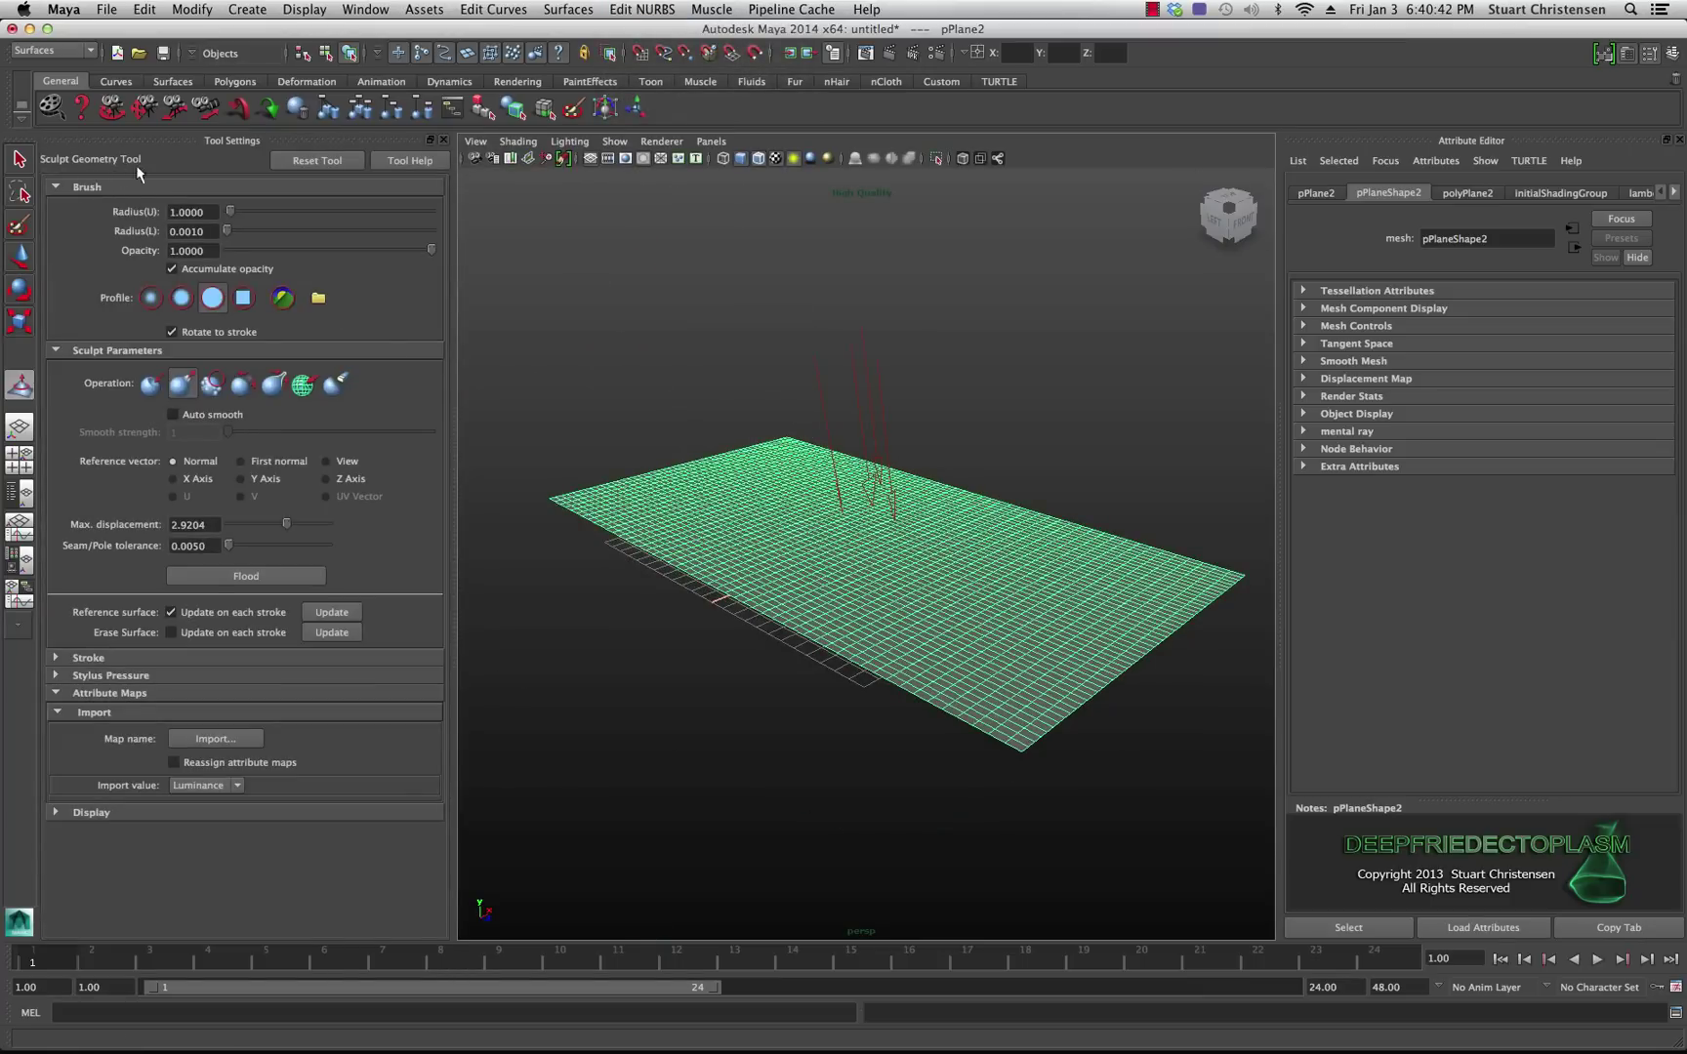
click(184, 386)
drag(288, 521, 308, 522)
Import Laguna_Beach_HeightMap_Grayscale_adjusted.tif from the _Laguna folder as the sculpt map.
click(210, 739)
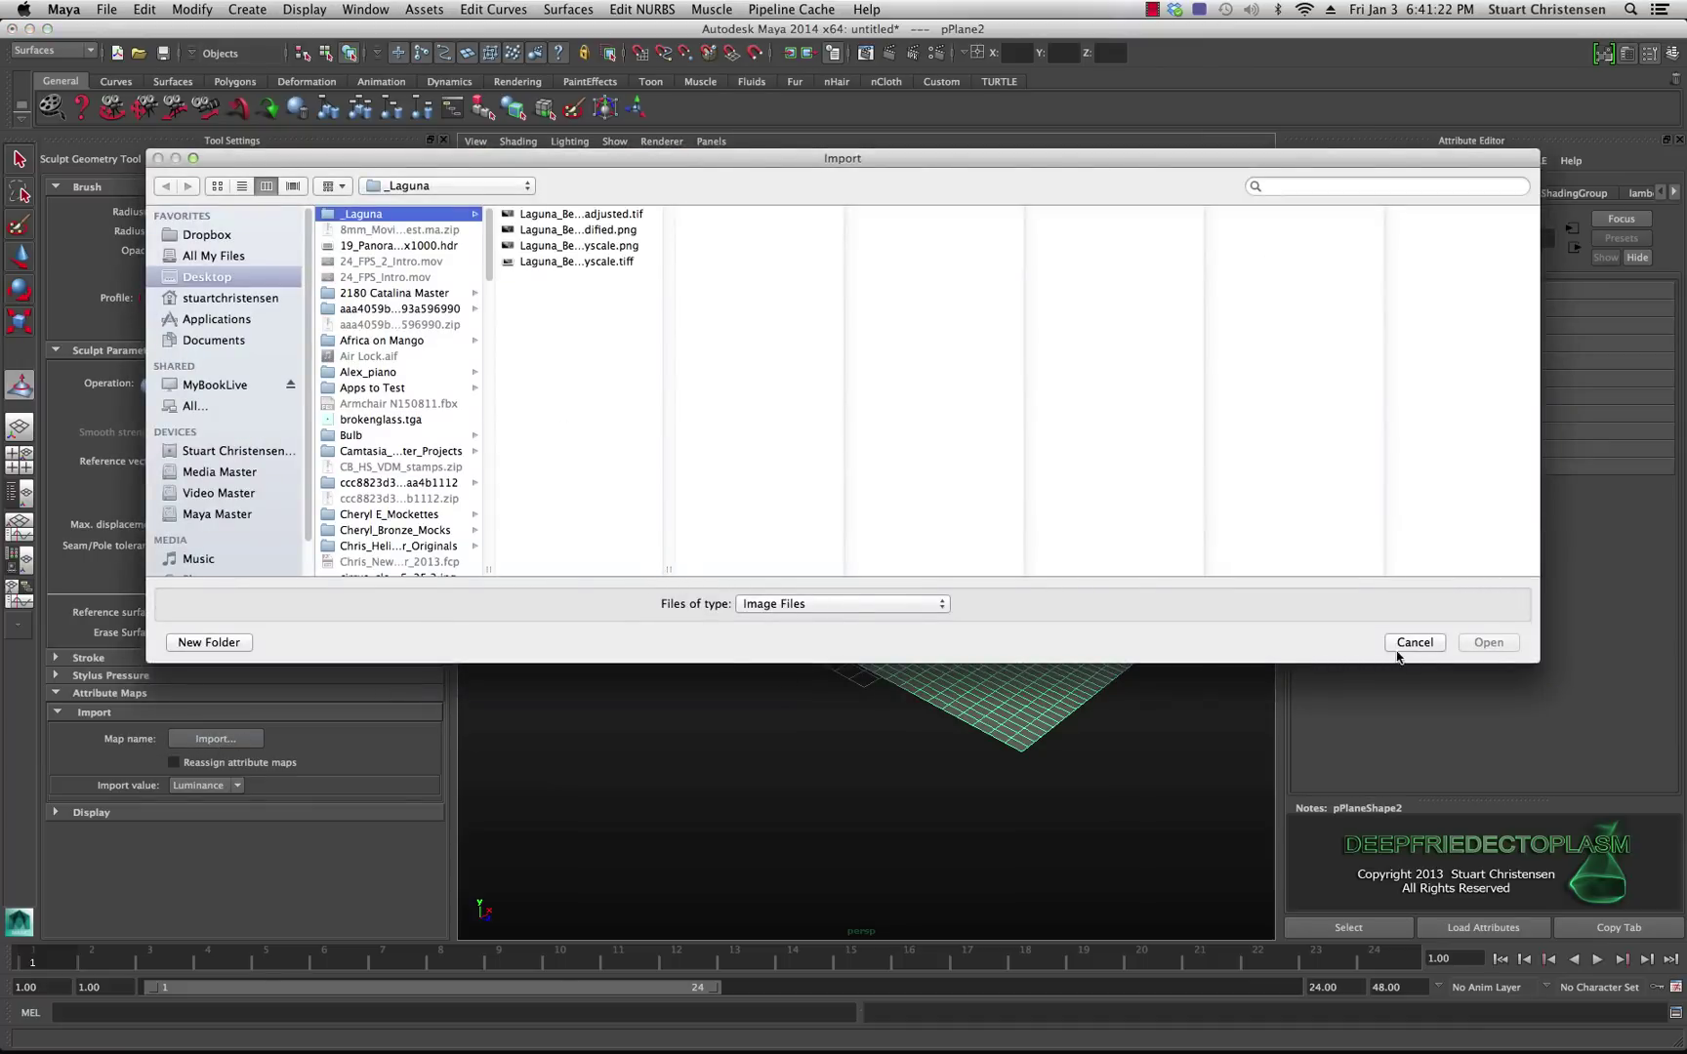
drag(1532, 663, 1497, 411)
click(552, 233)
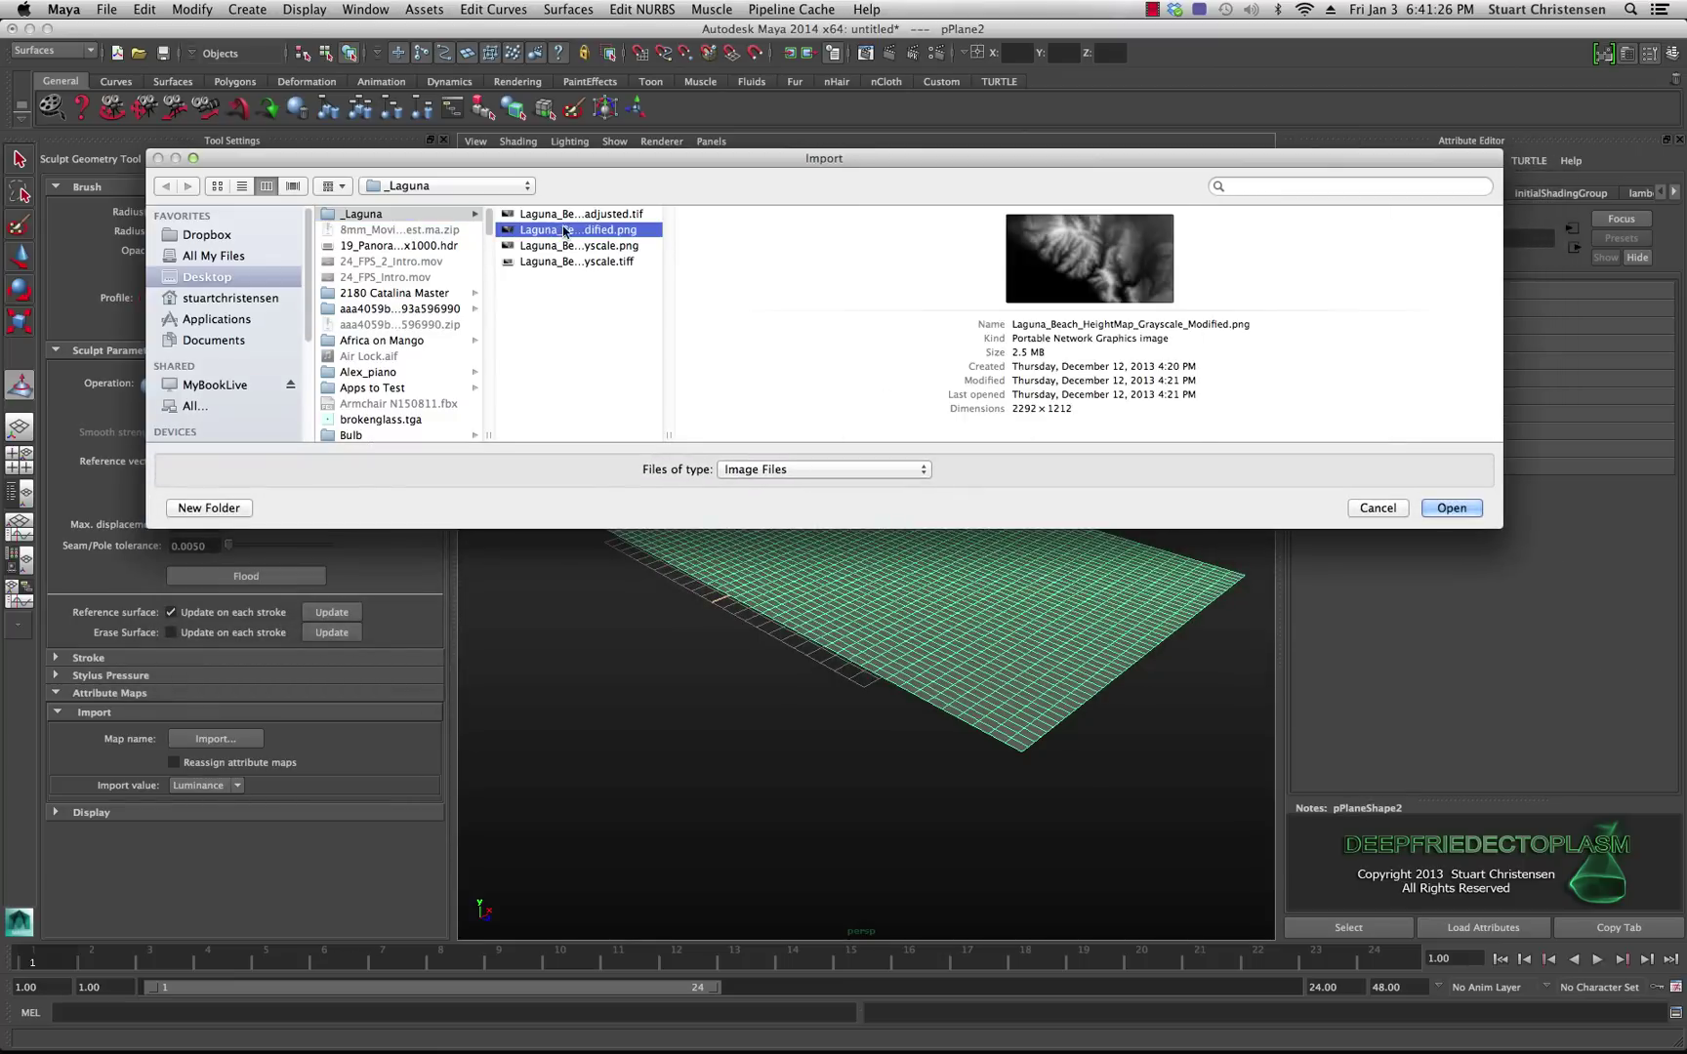
drag(669, 435, 818, 424)
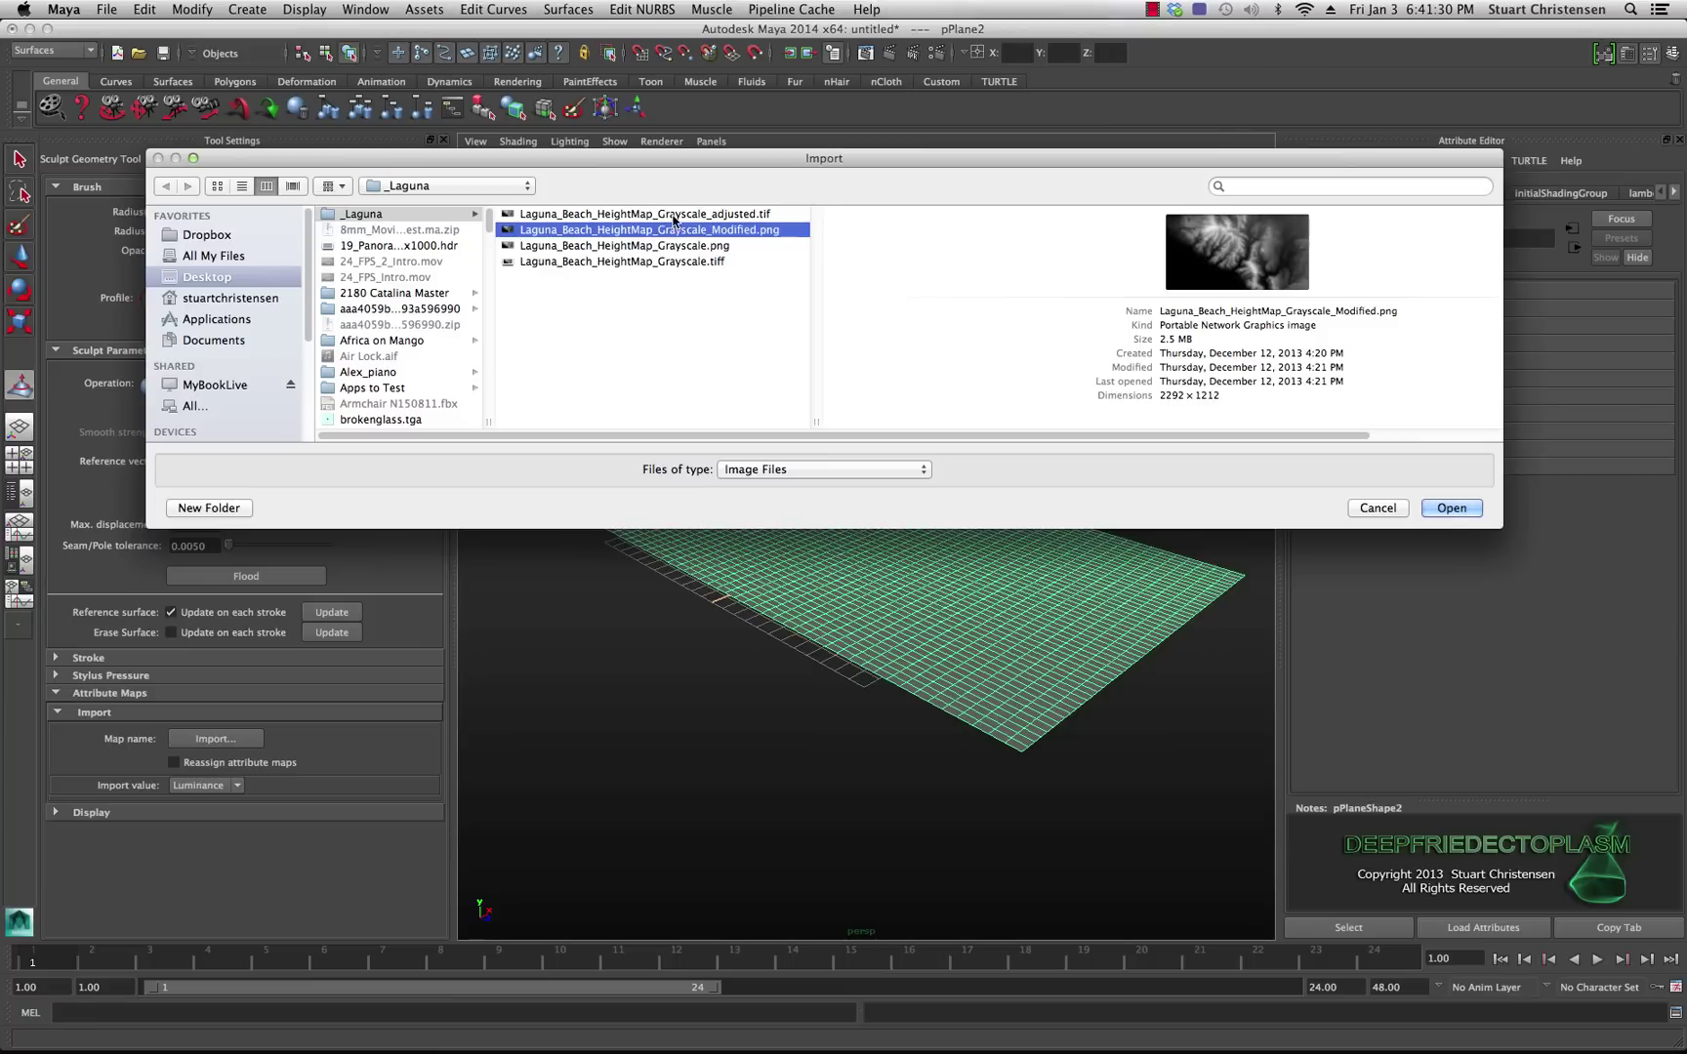
click(582, 216)
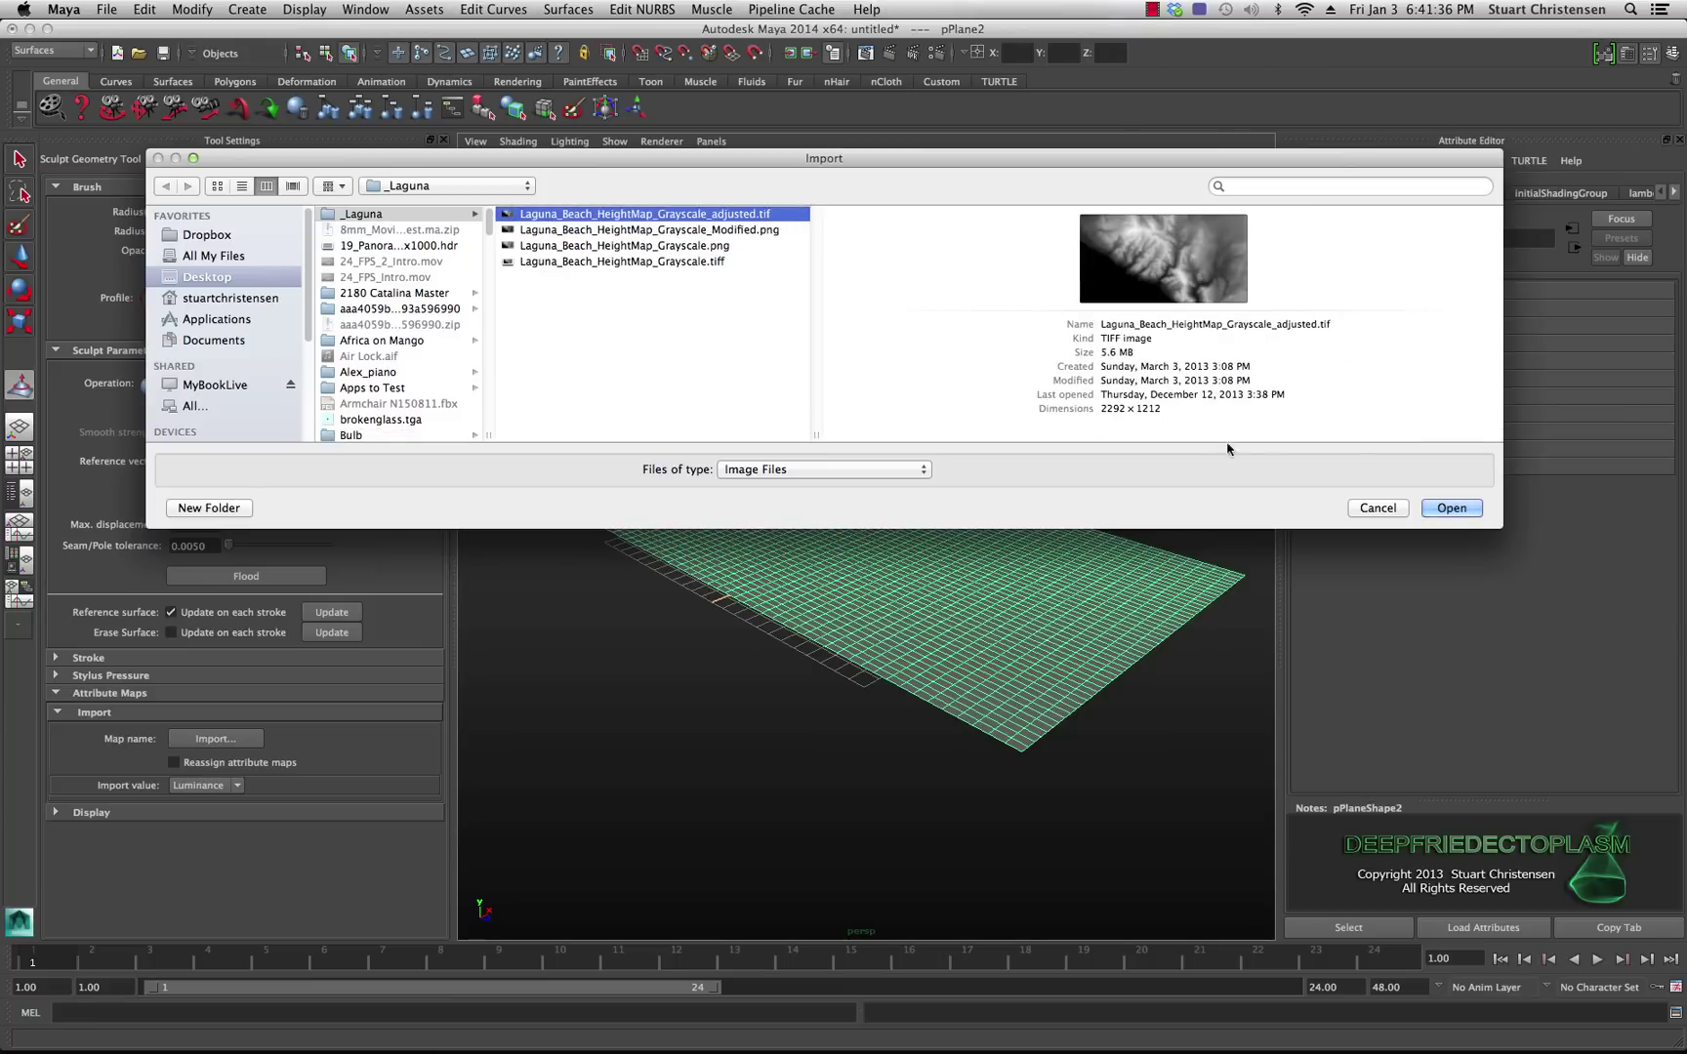
click(1446, 508)
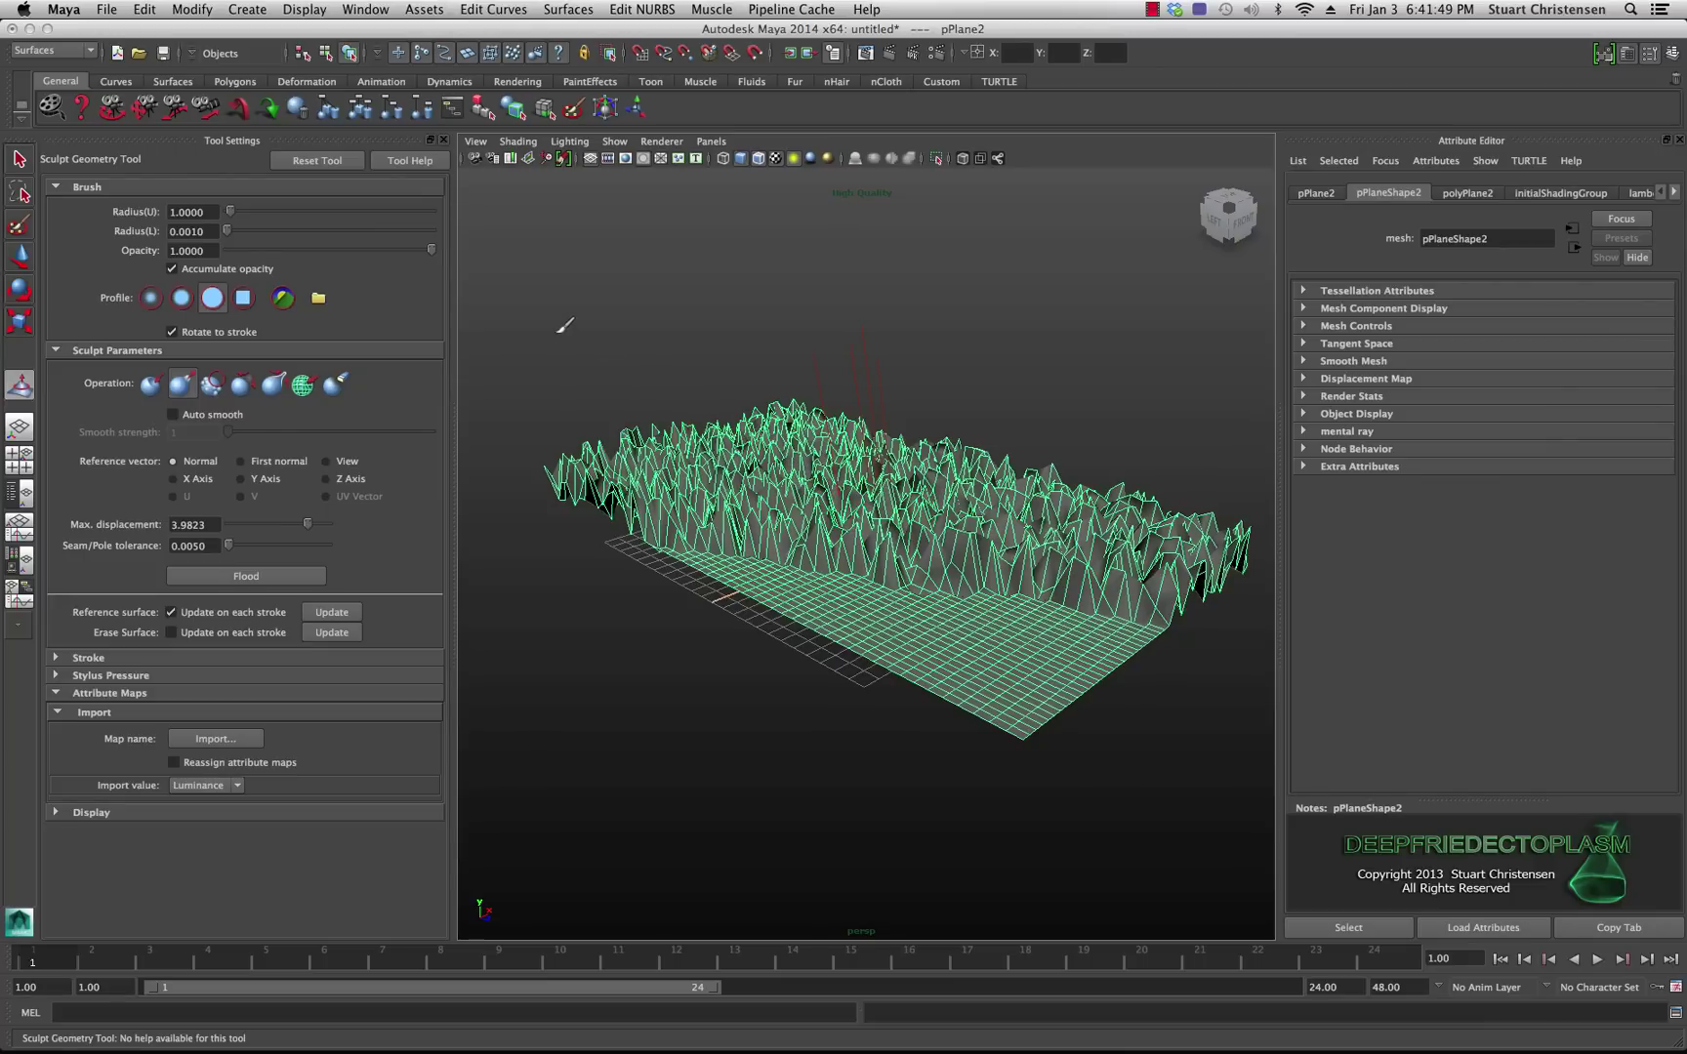
Undo the adjusted.tif import and import Laguna_Beach_HeightMap_Grayscale_Modified.png instead.
click(145, 8)
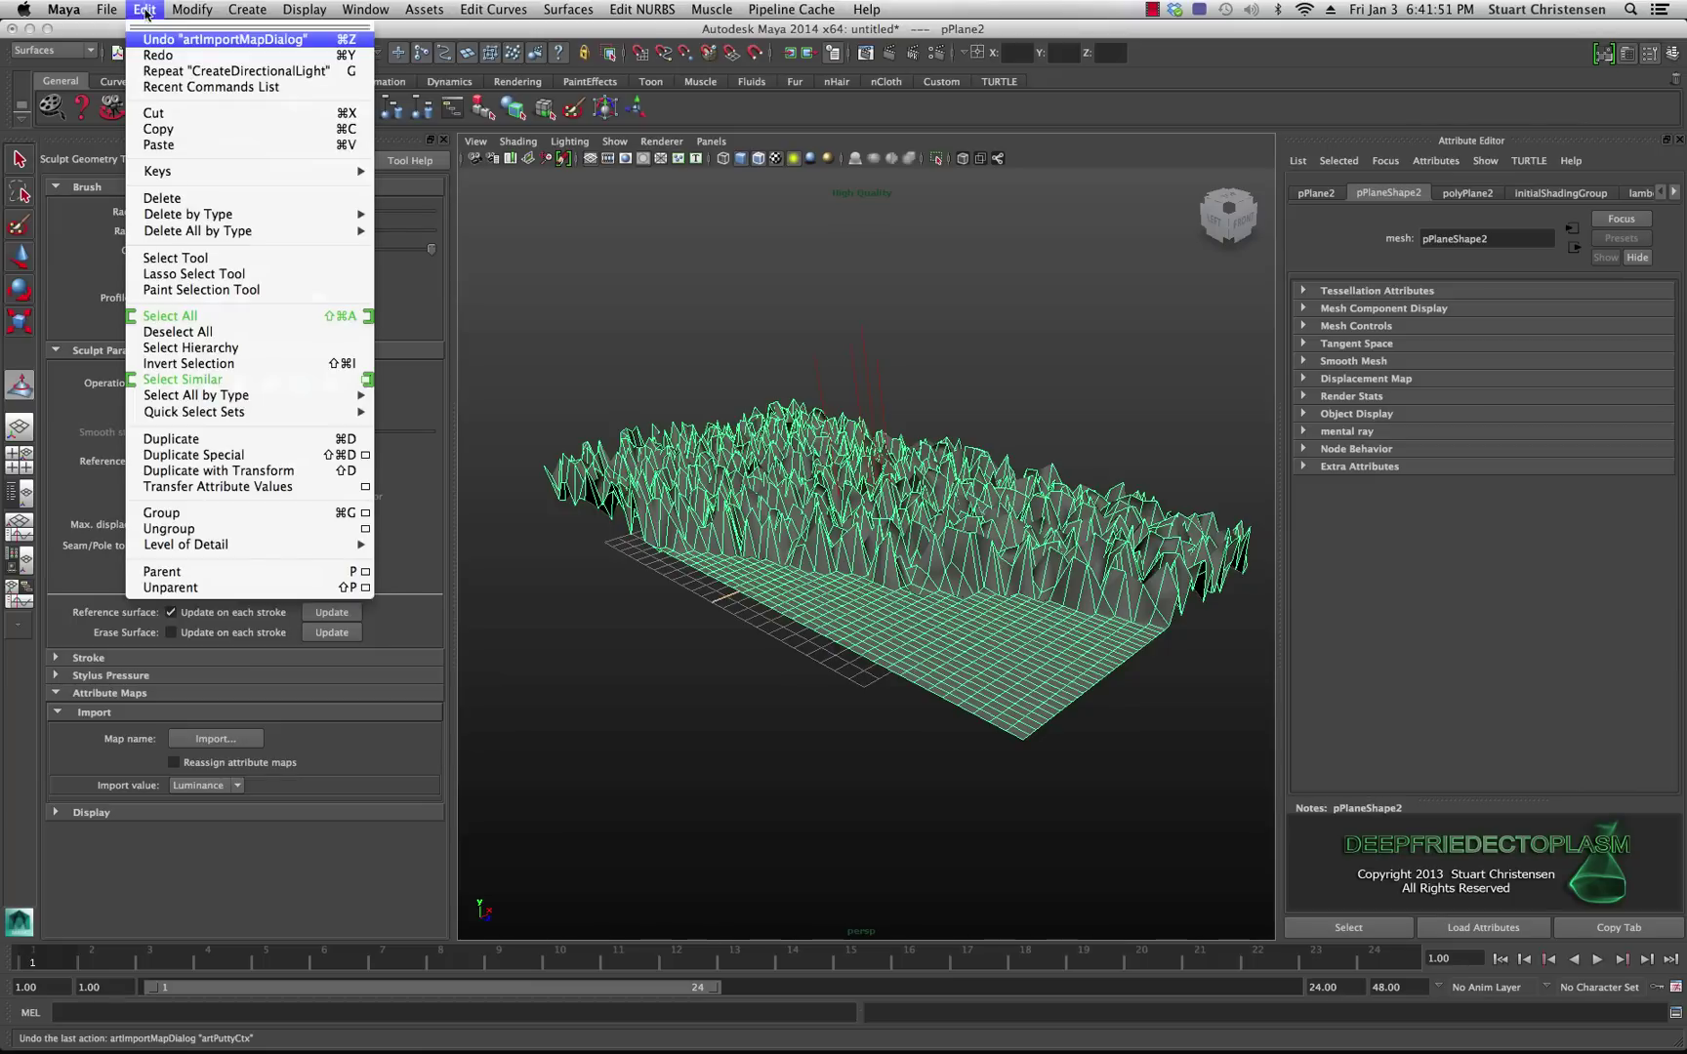
click(153, 39)
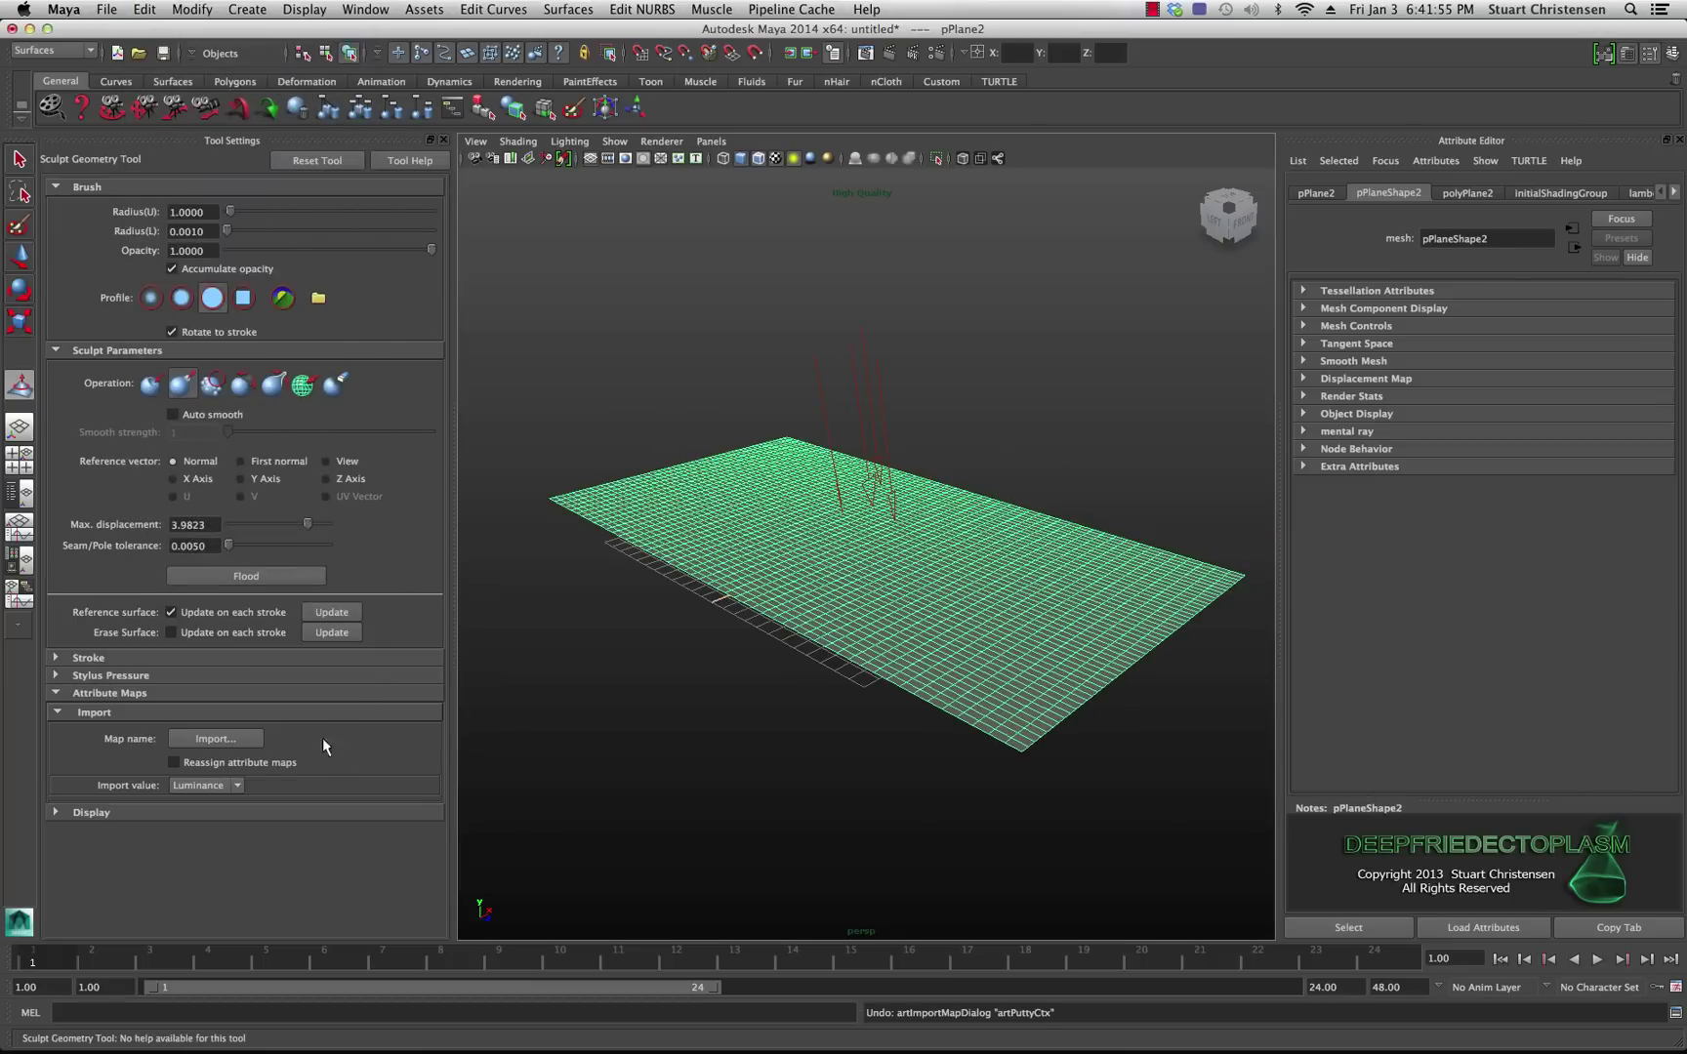
click(217, 739)
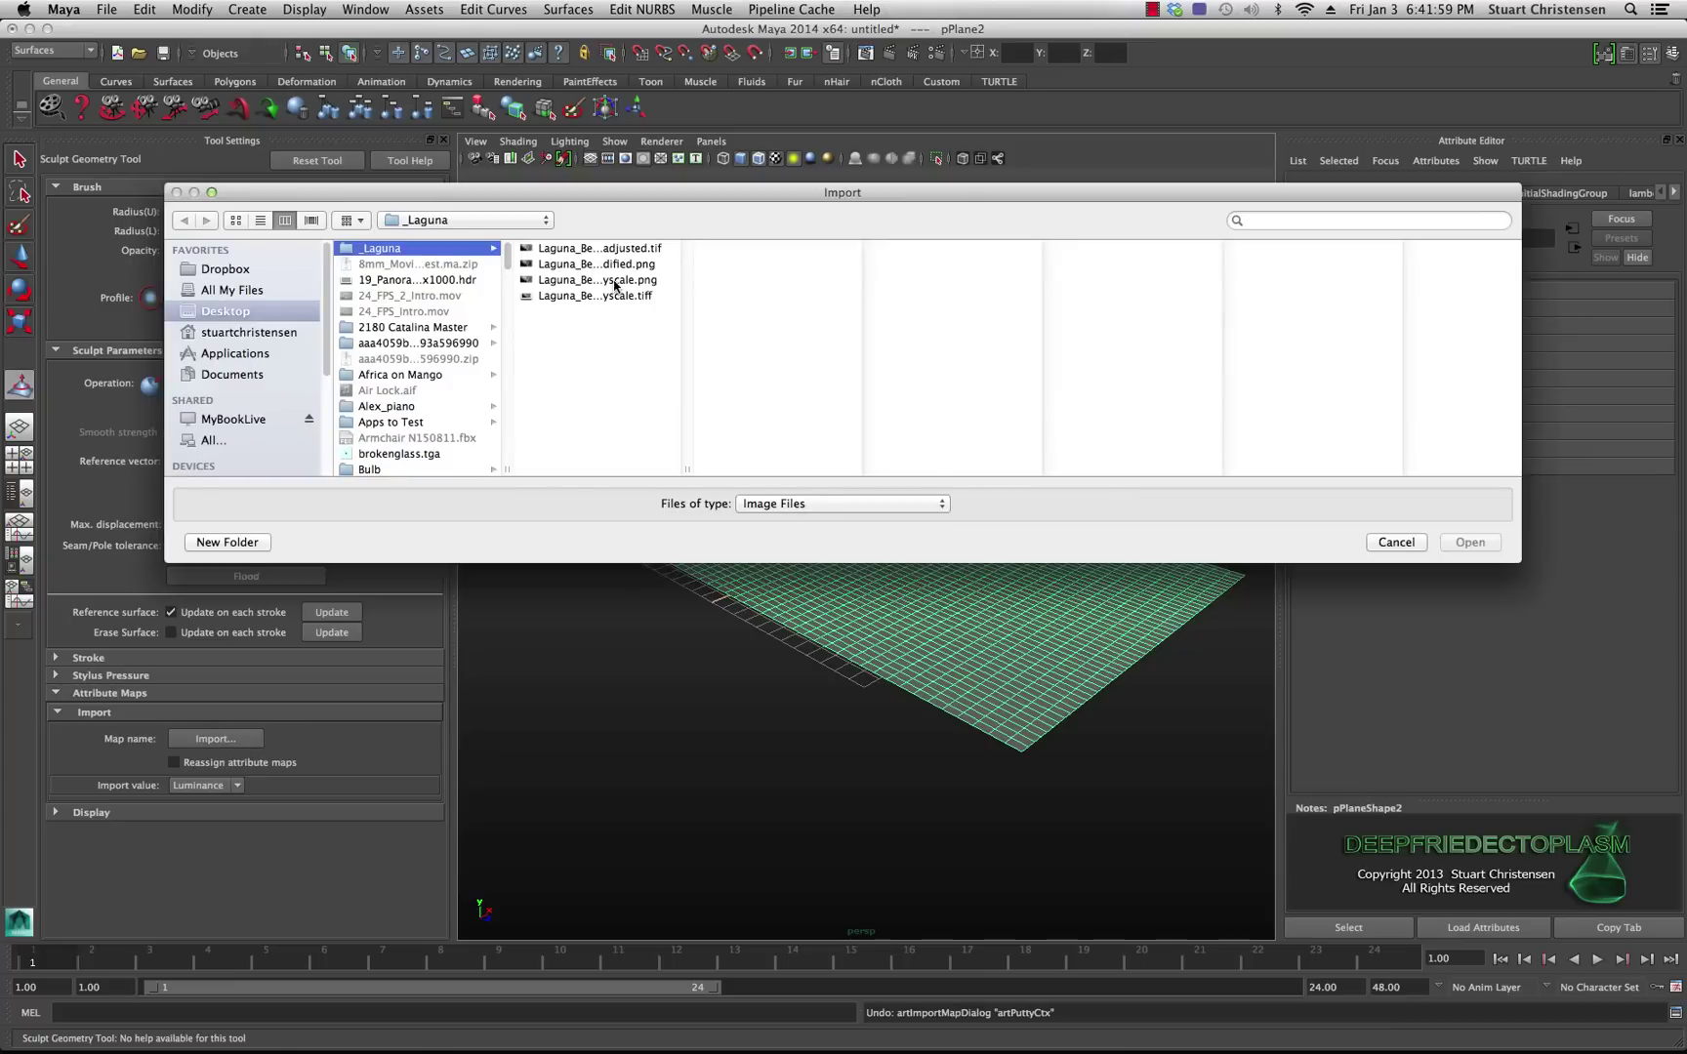
click(615, 281)
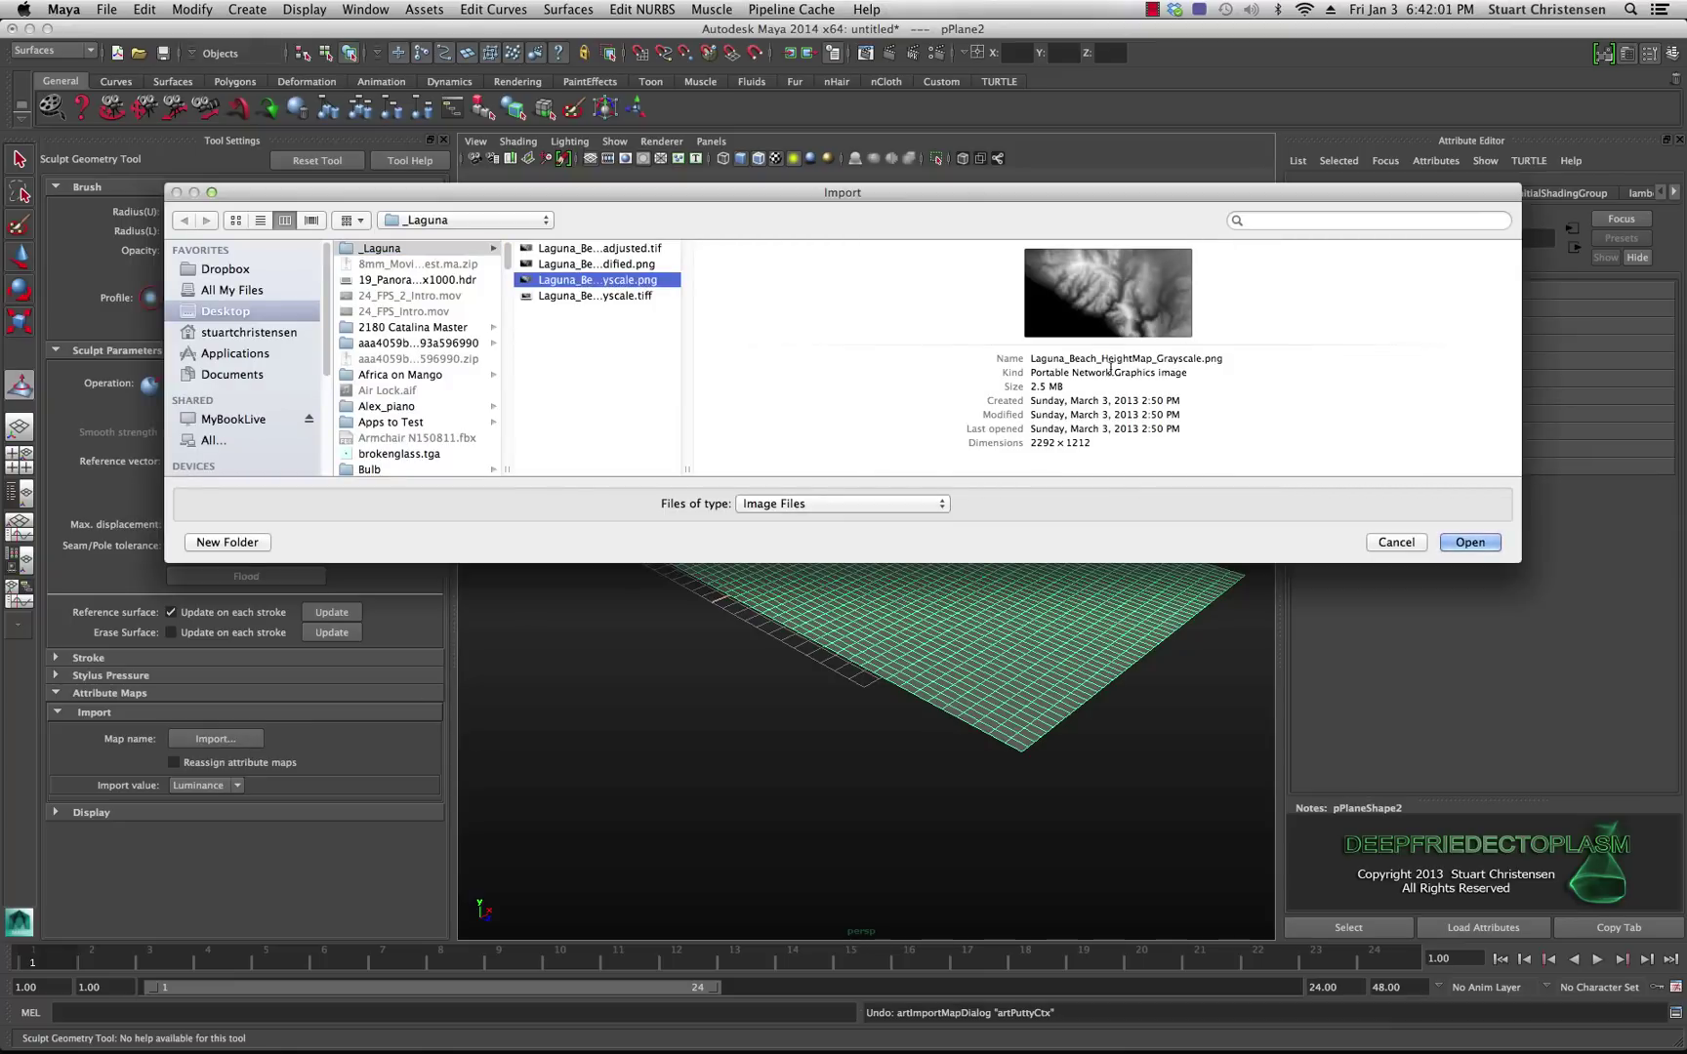
click(631, 265)
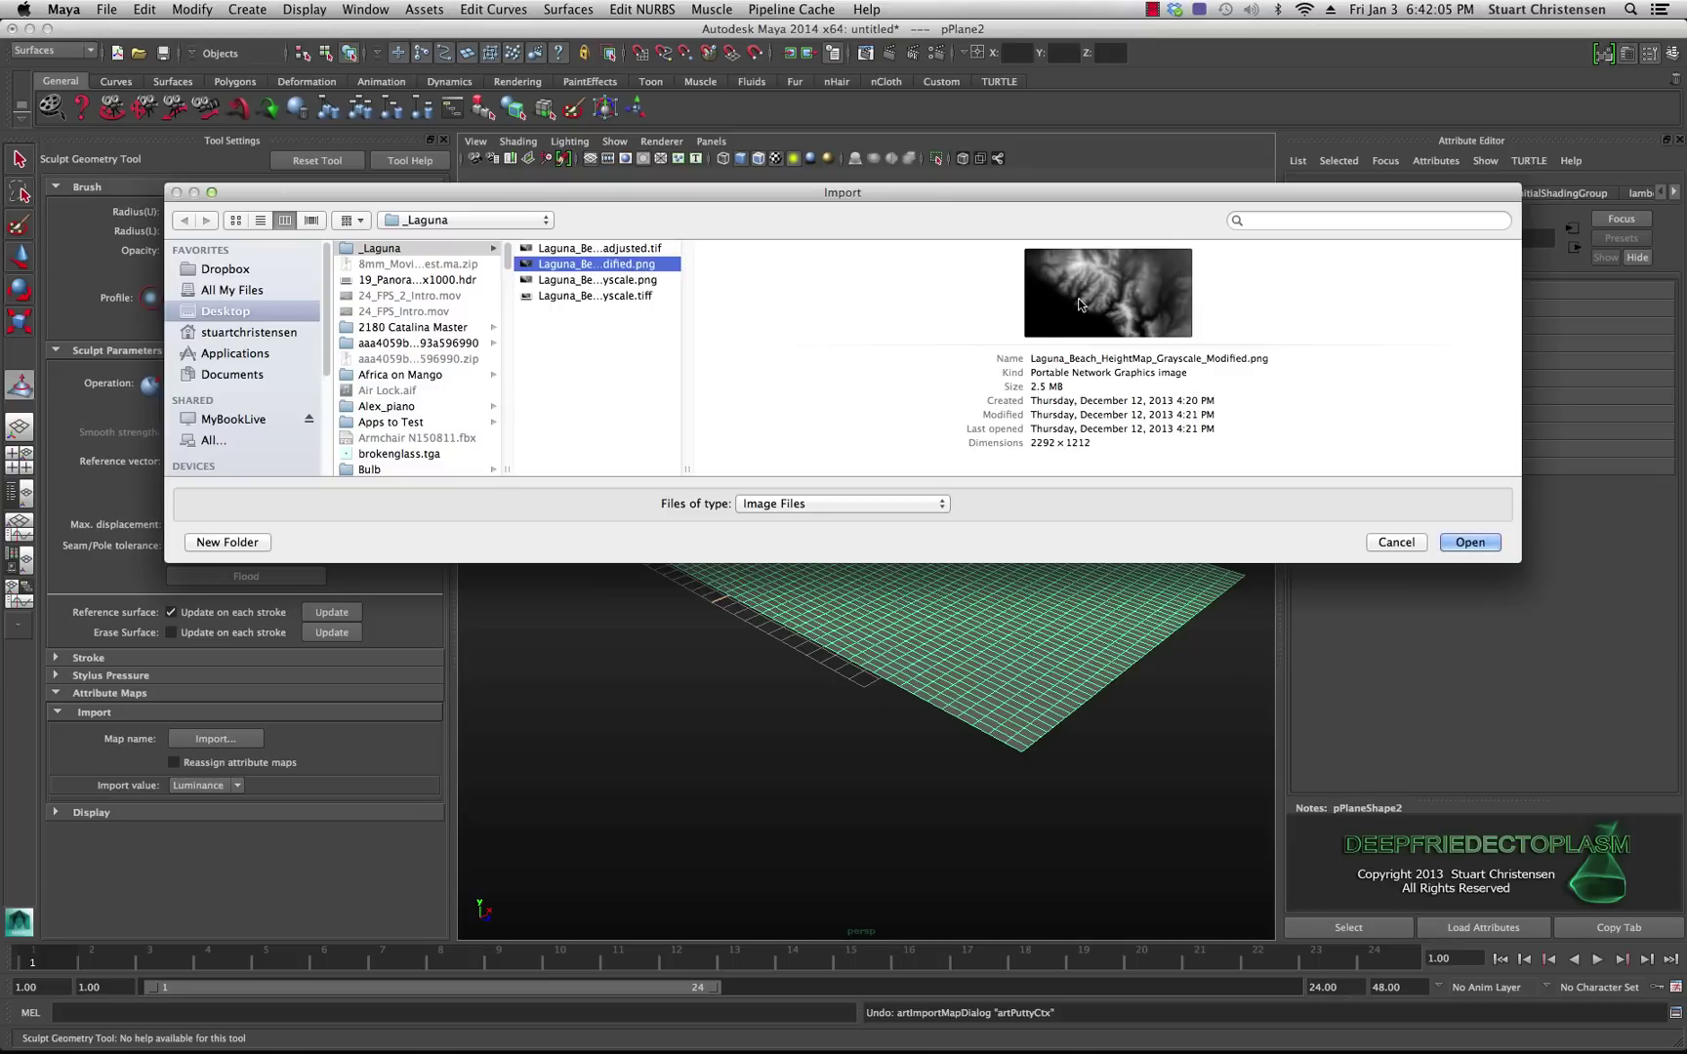
click(1469, 542)
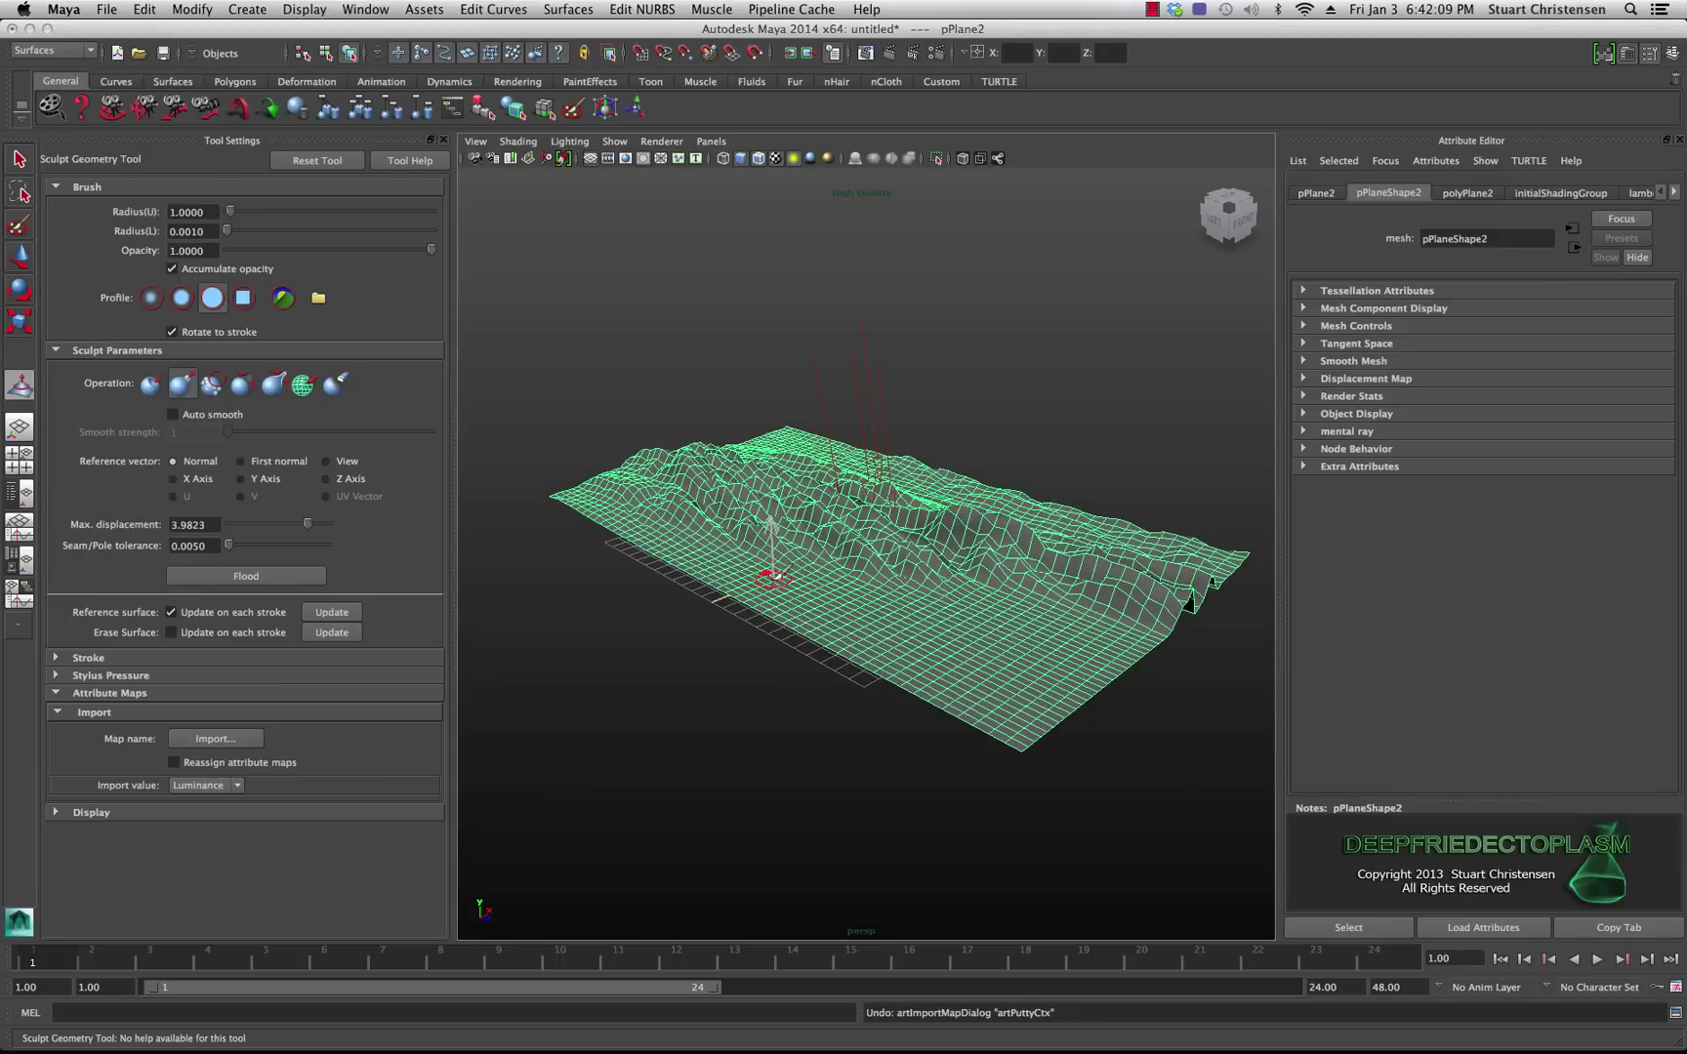
mouse_move(773, 578)
alt+mouse_down()
mouse_move(810, 624)
mouse_move(737, 650)
mouse_move(864, 673)
mouse_move(944, 656)
alt+mouse_up()
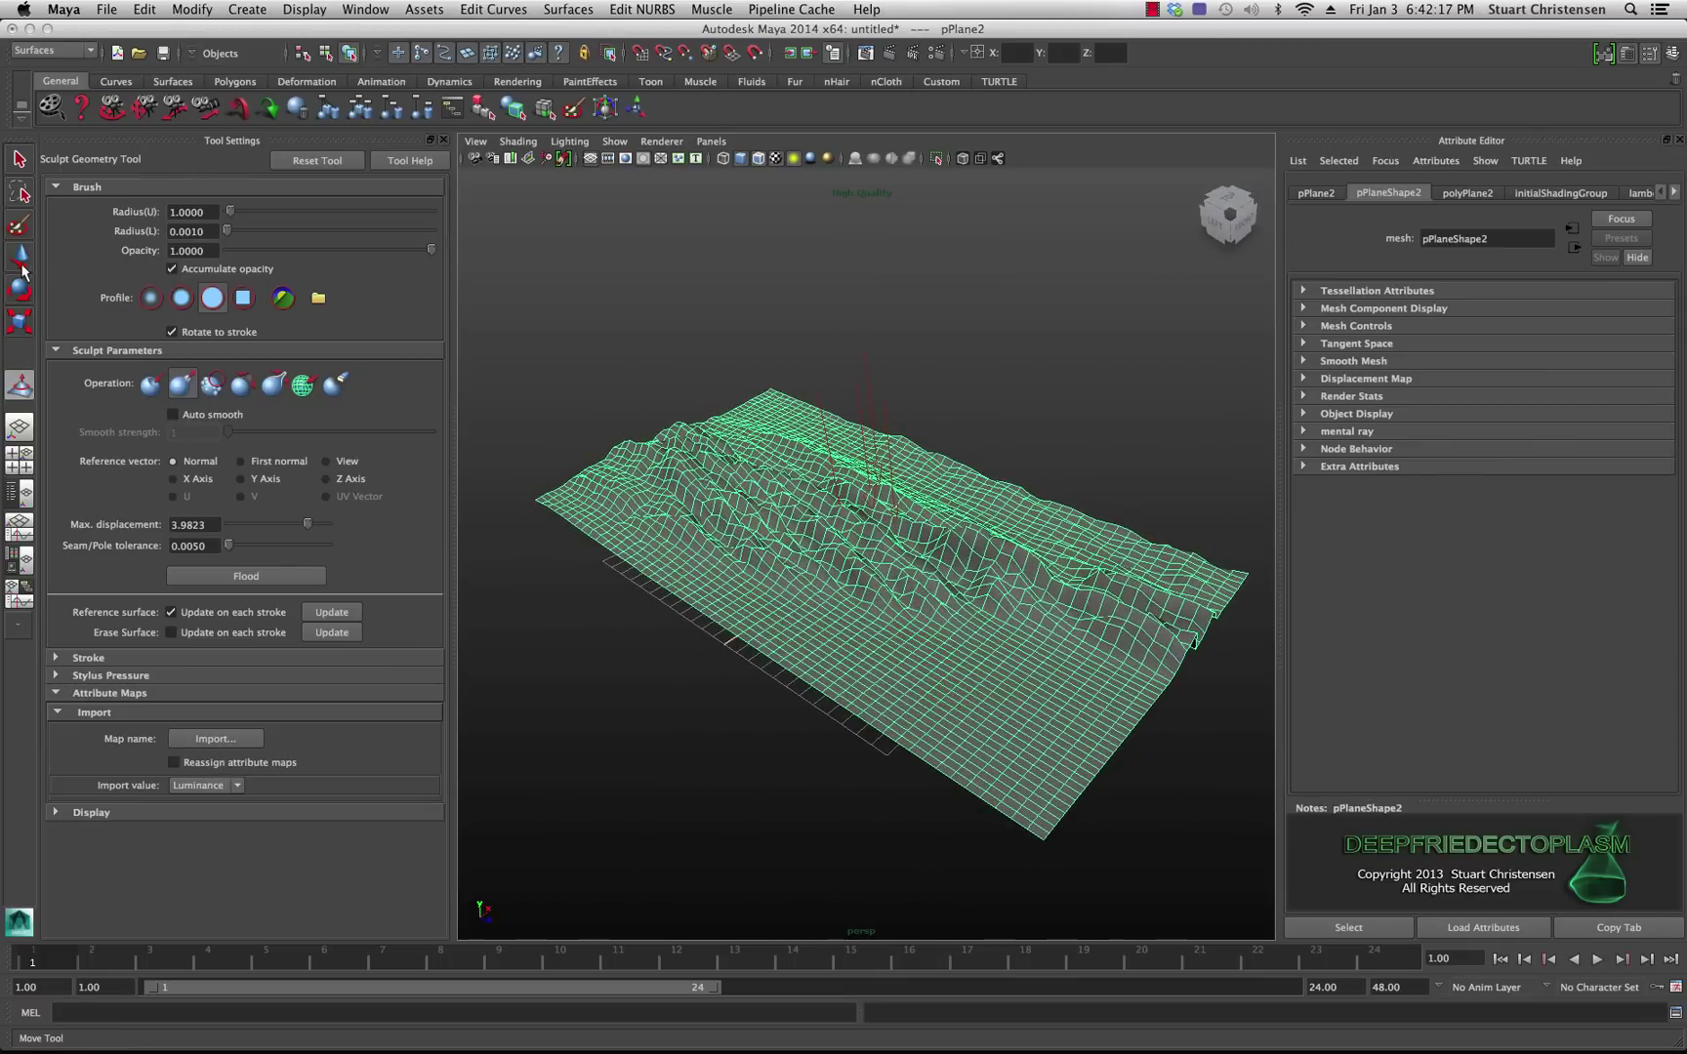
Scale the terrain along its Z depth to about 0.794.
click(19, 321)
drag(901, 572, 963, 478)
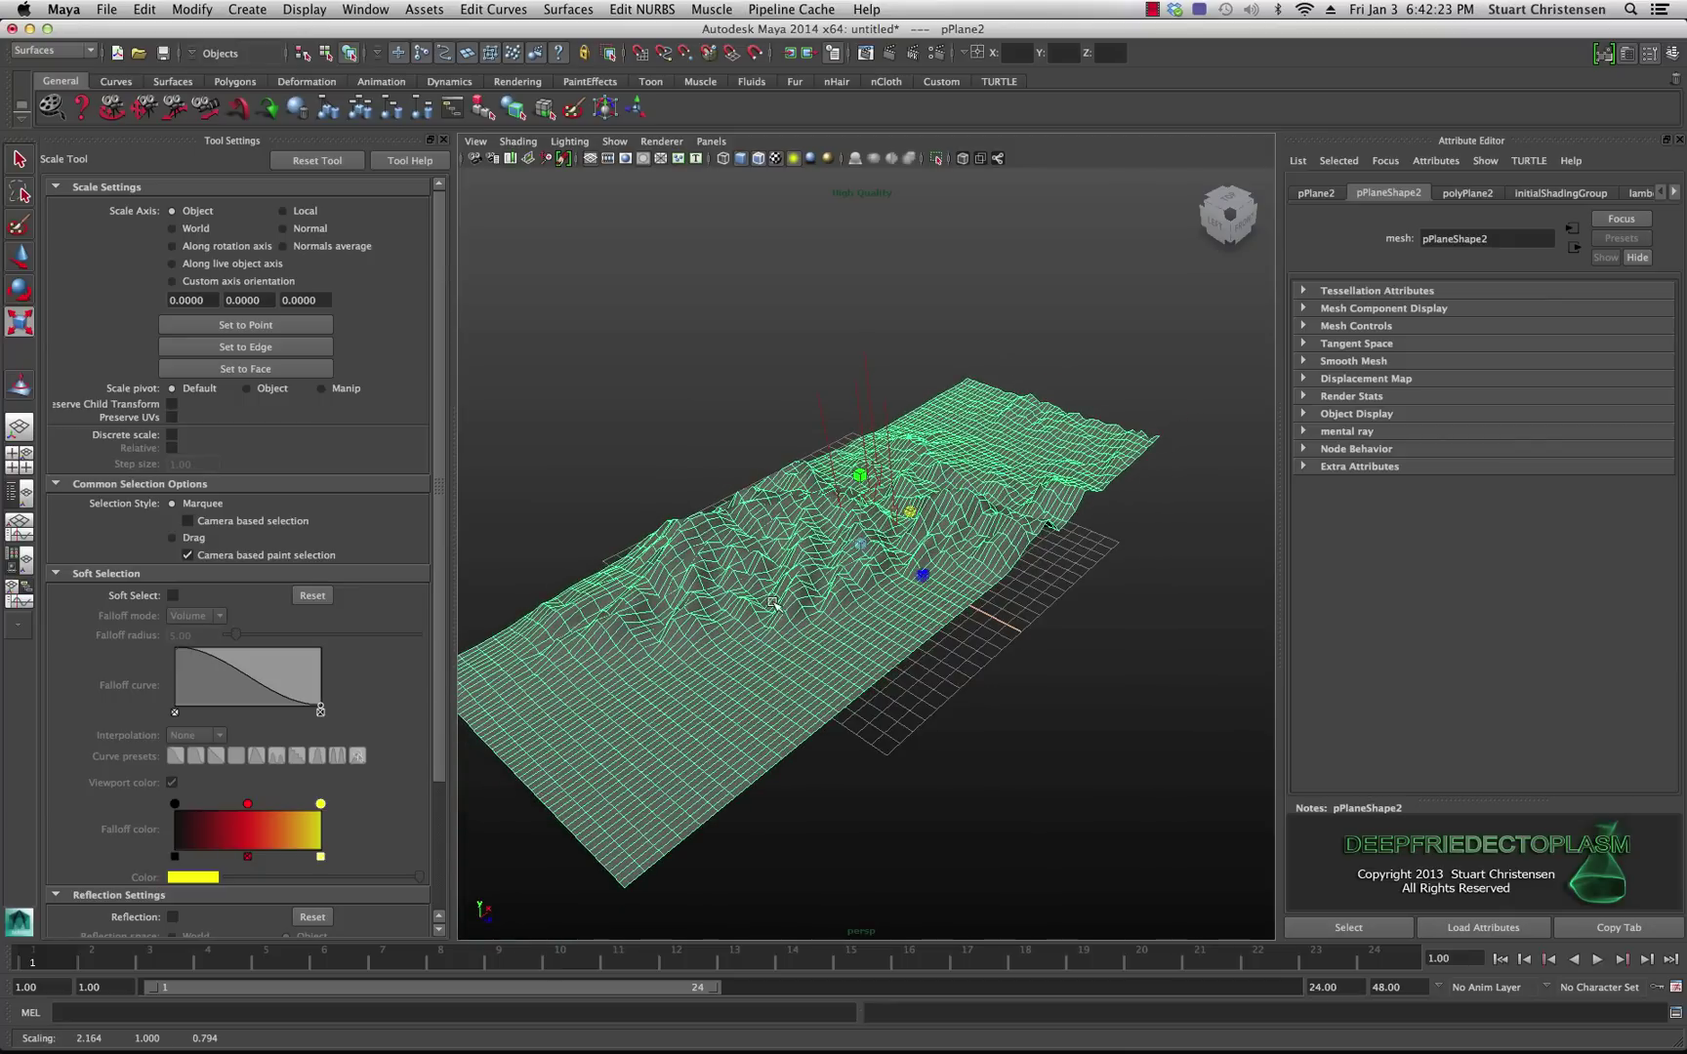
alt+drag(767, 606, 928, 517)
alt+middle_drag(955, 620, 958, 645)
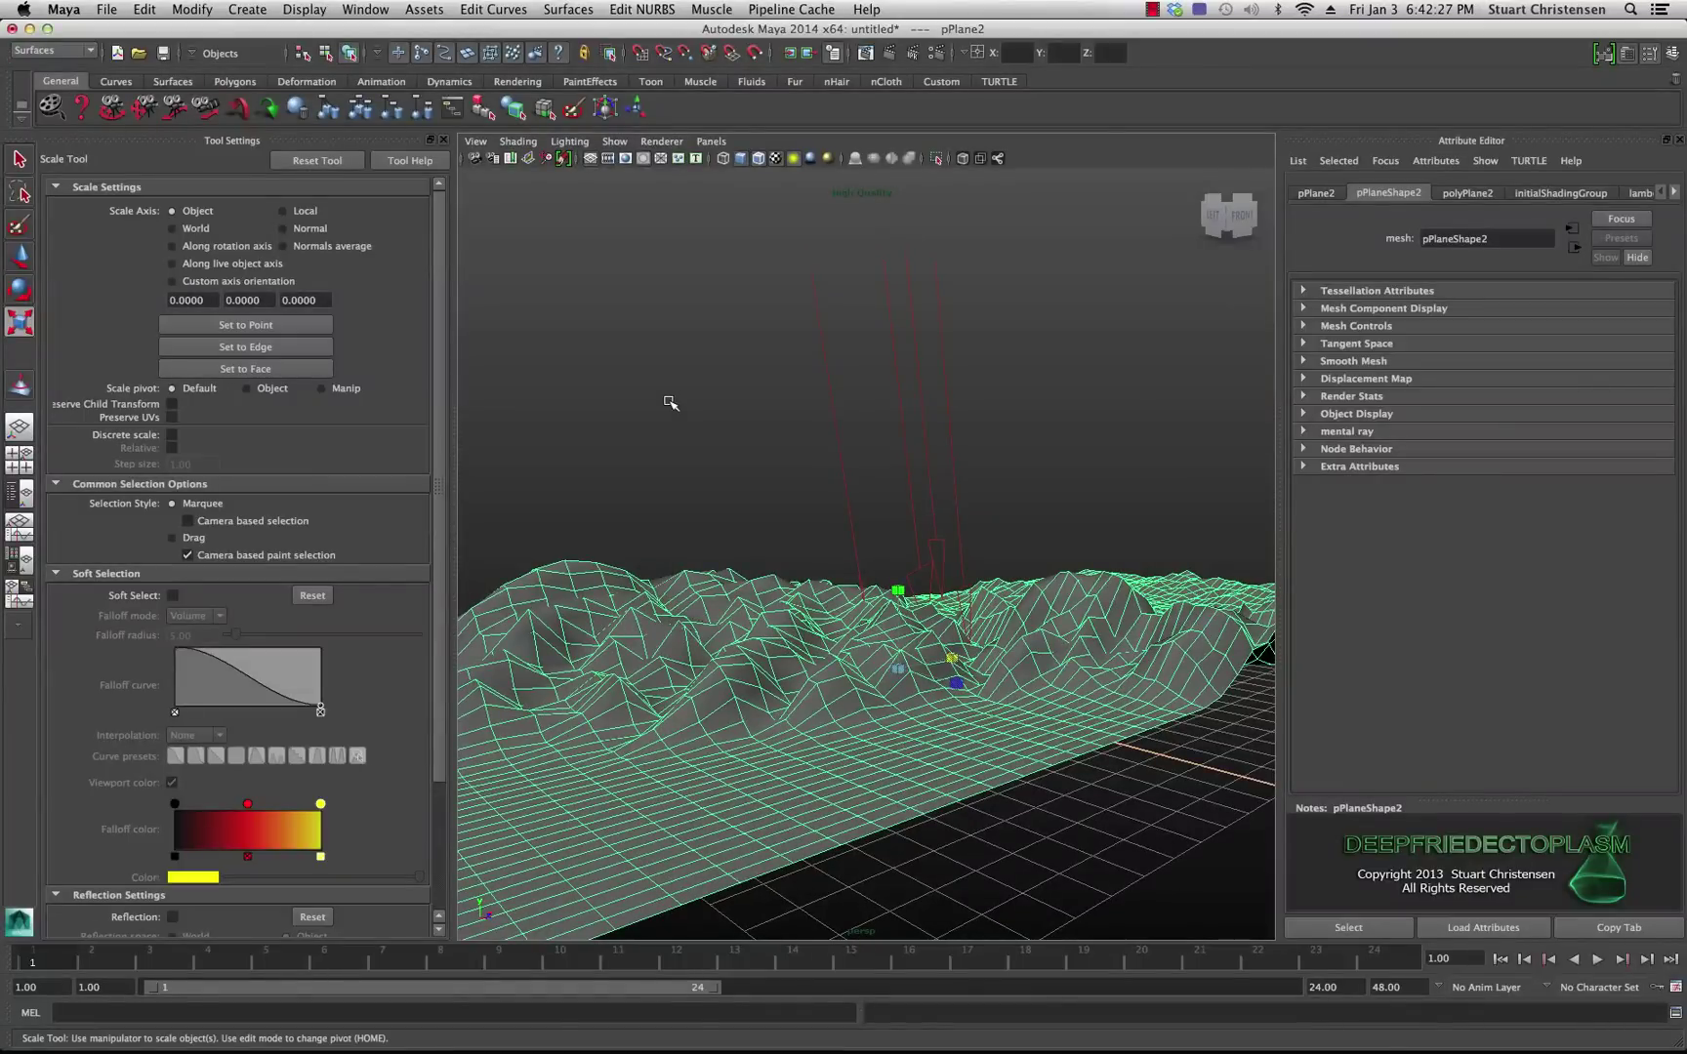
Turn on smooth mesh preview (3) for the terrain and view it closer.
key(3)
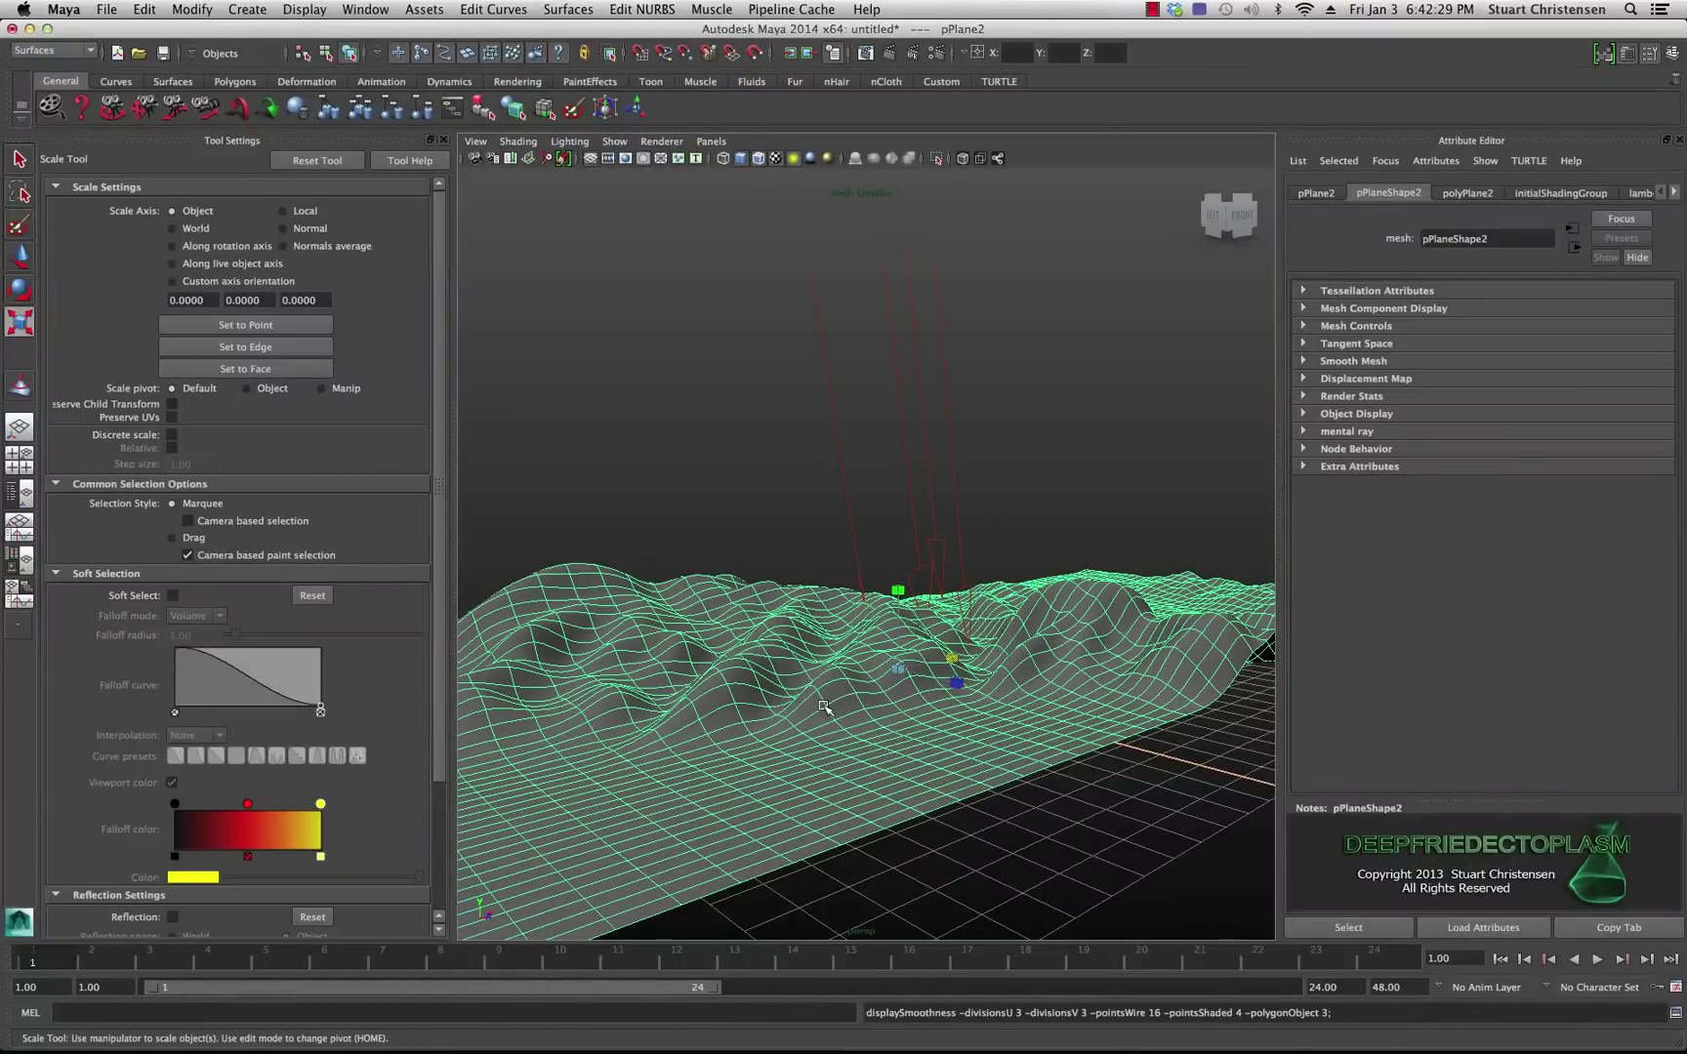
alt+drag(824, 711, 682, 756)
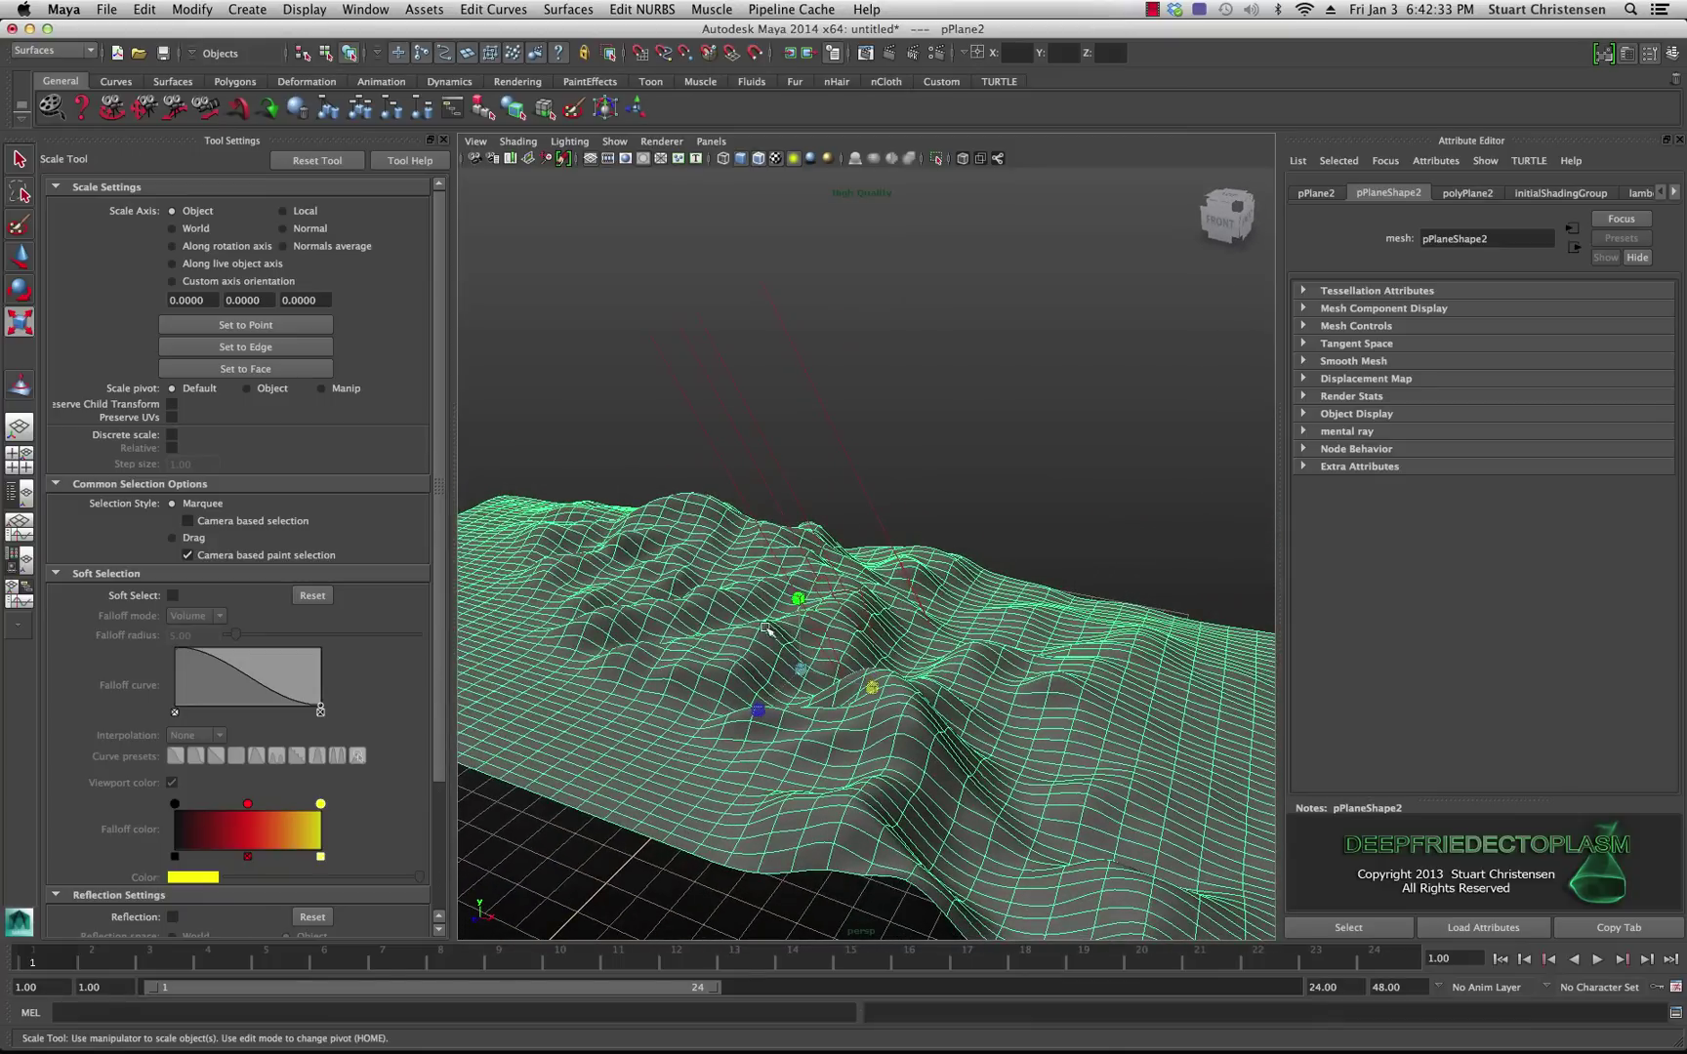
scroll(771, 627, down, 2)
Select the directional light and rotate it to re-aim over the terrain.
click(926, 532)
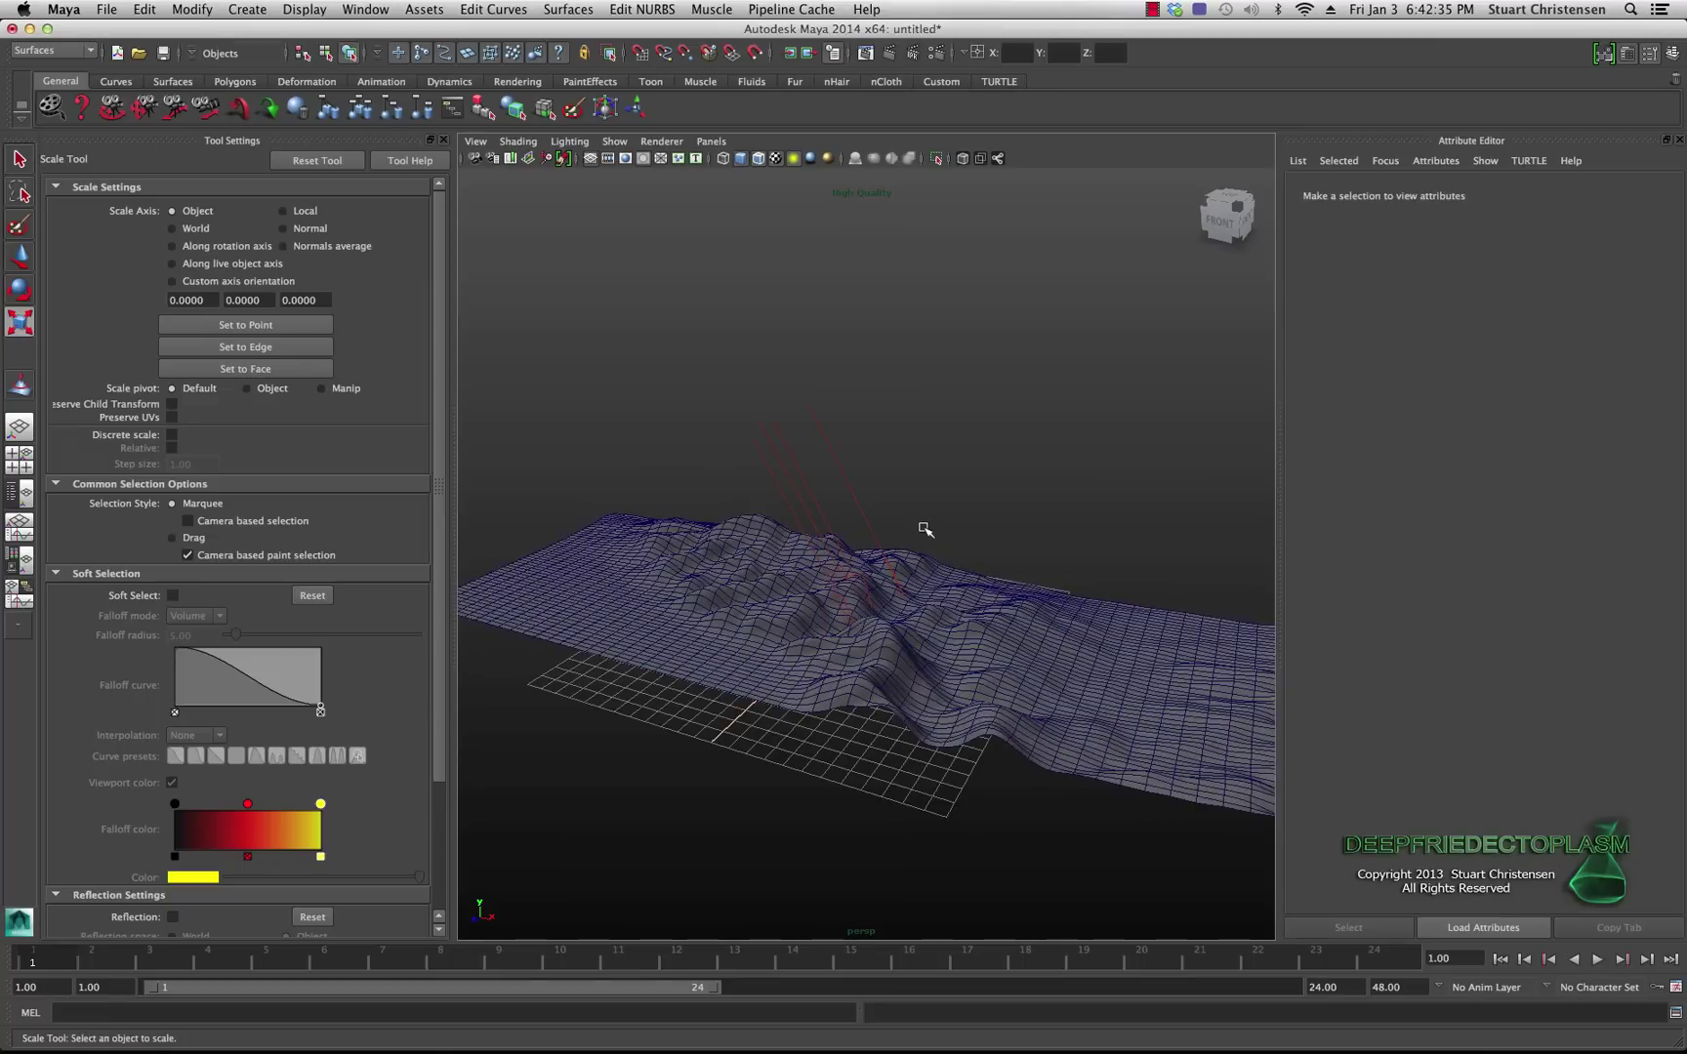
click(791, 449)
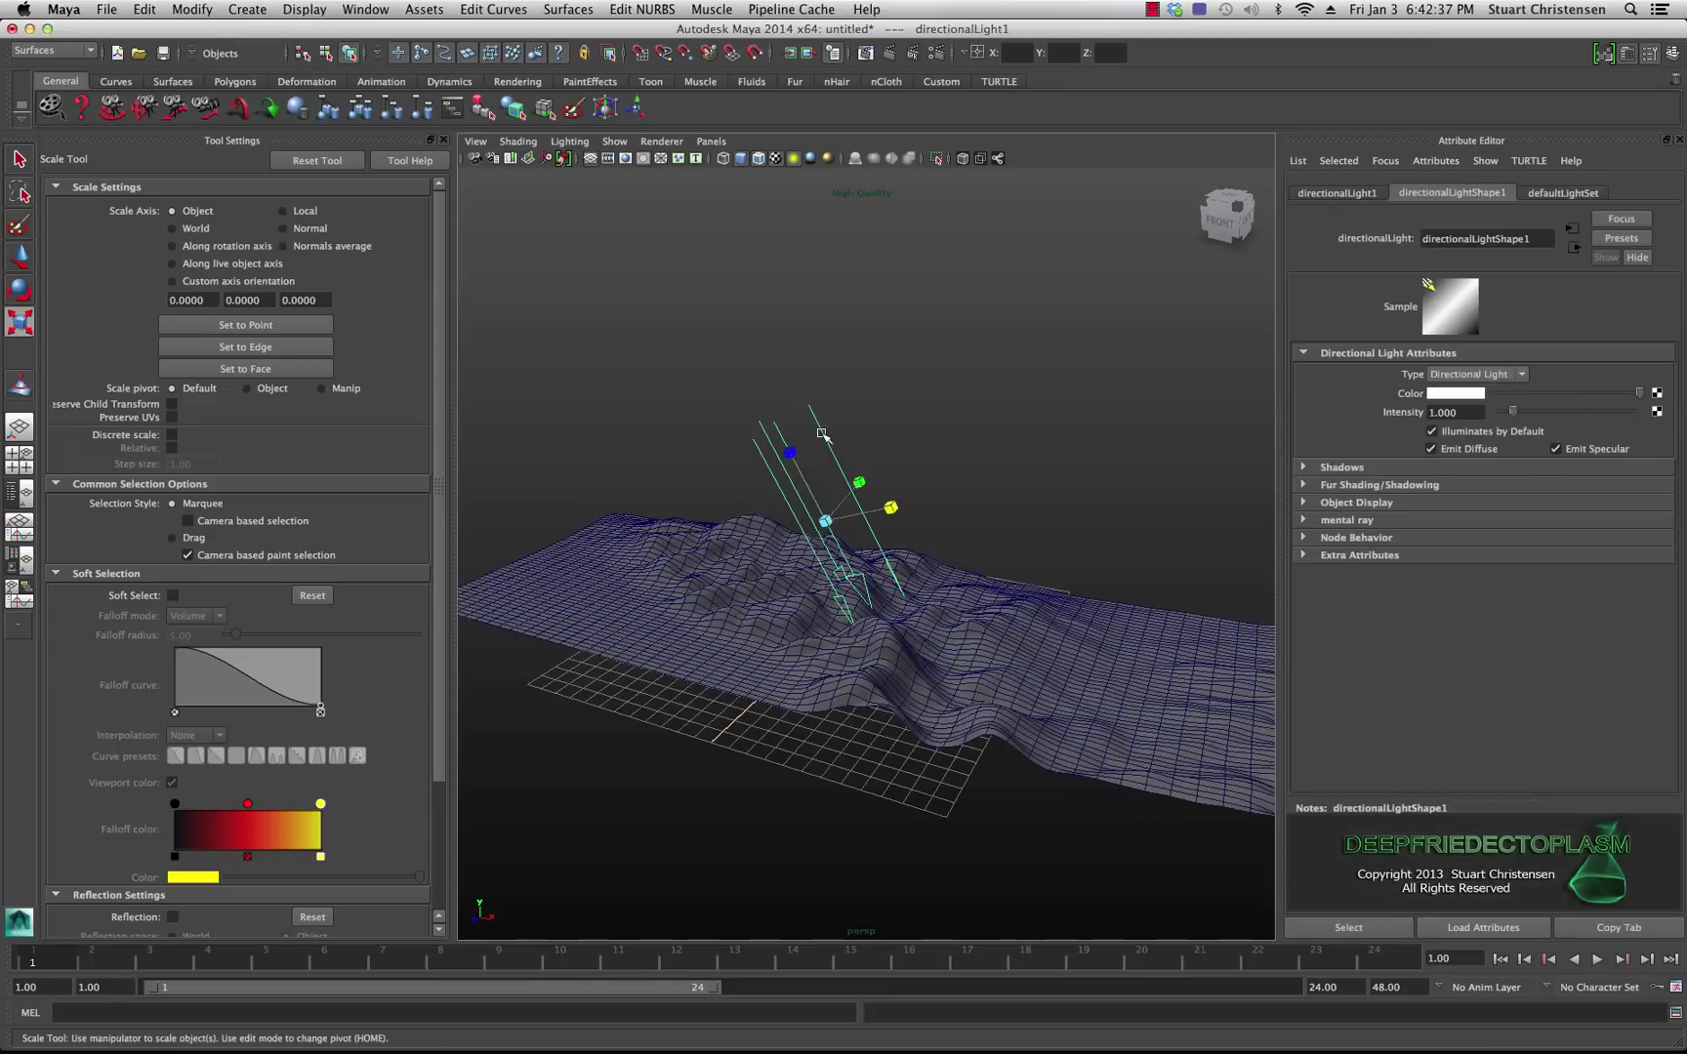
click(17, 291)
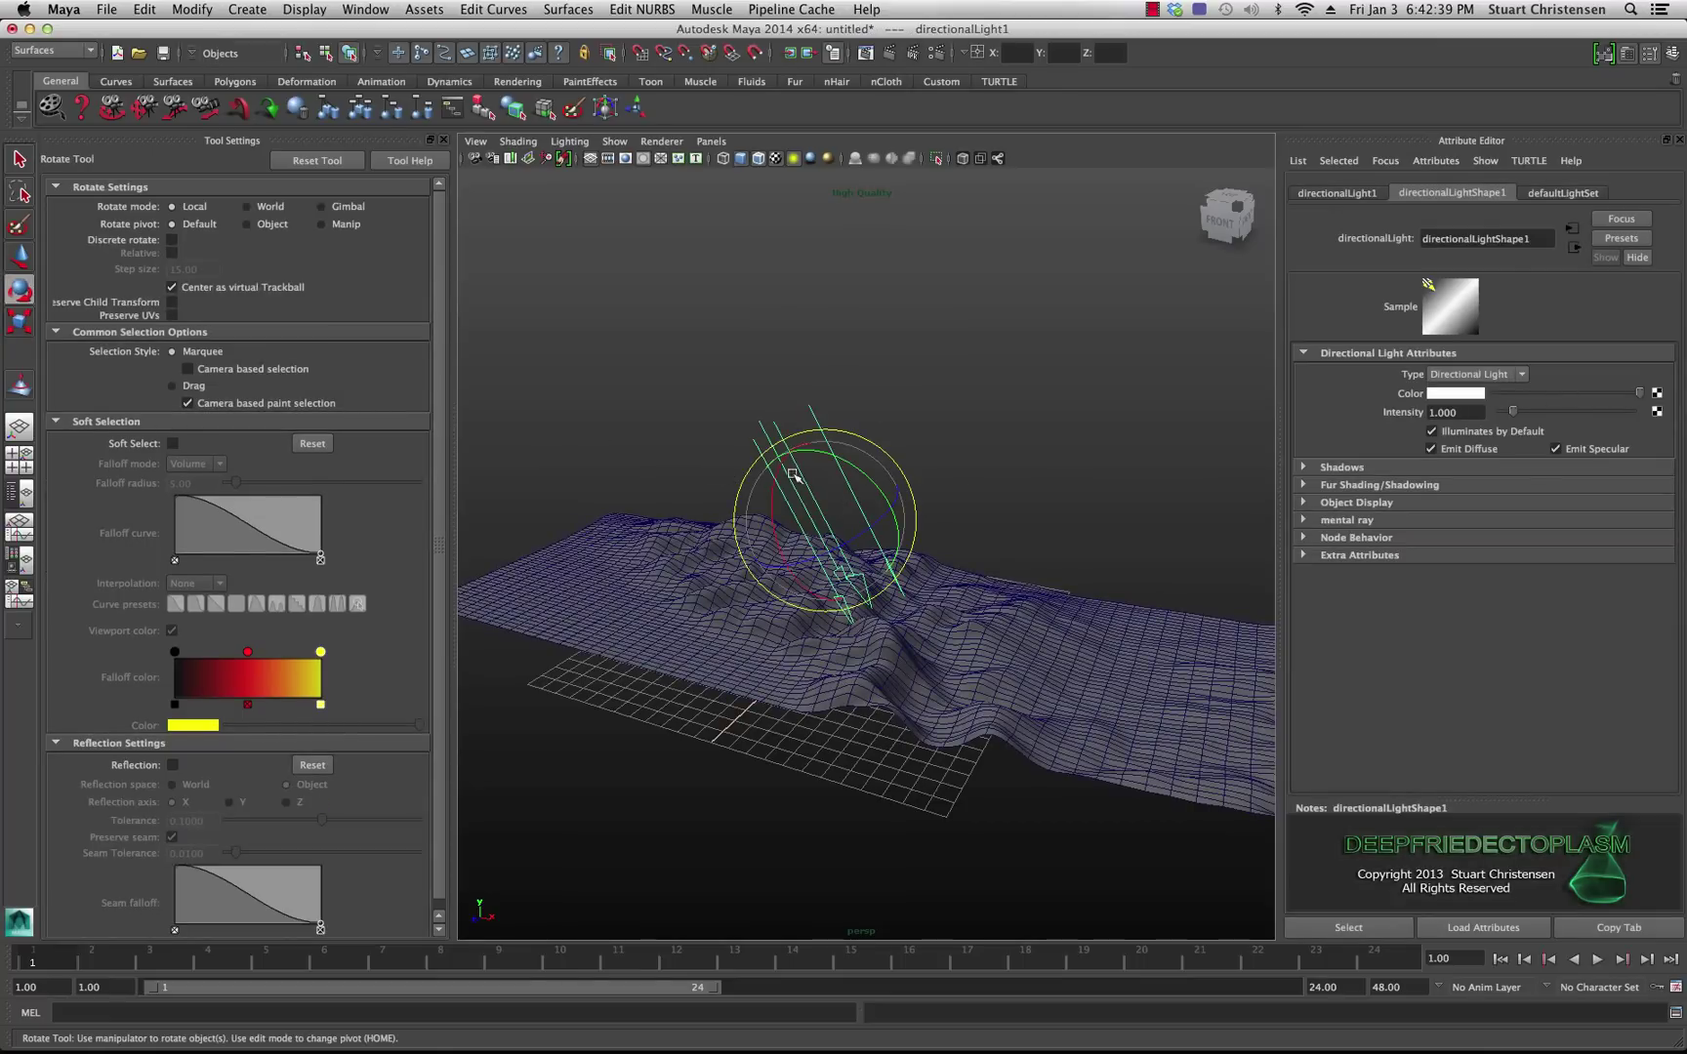
drag(776, 493, 787, 545)
Orbit down to a top view over the whole terrain and switch to the Scale Tool.
alt+drag(791, 686, 917, 681)
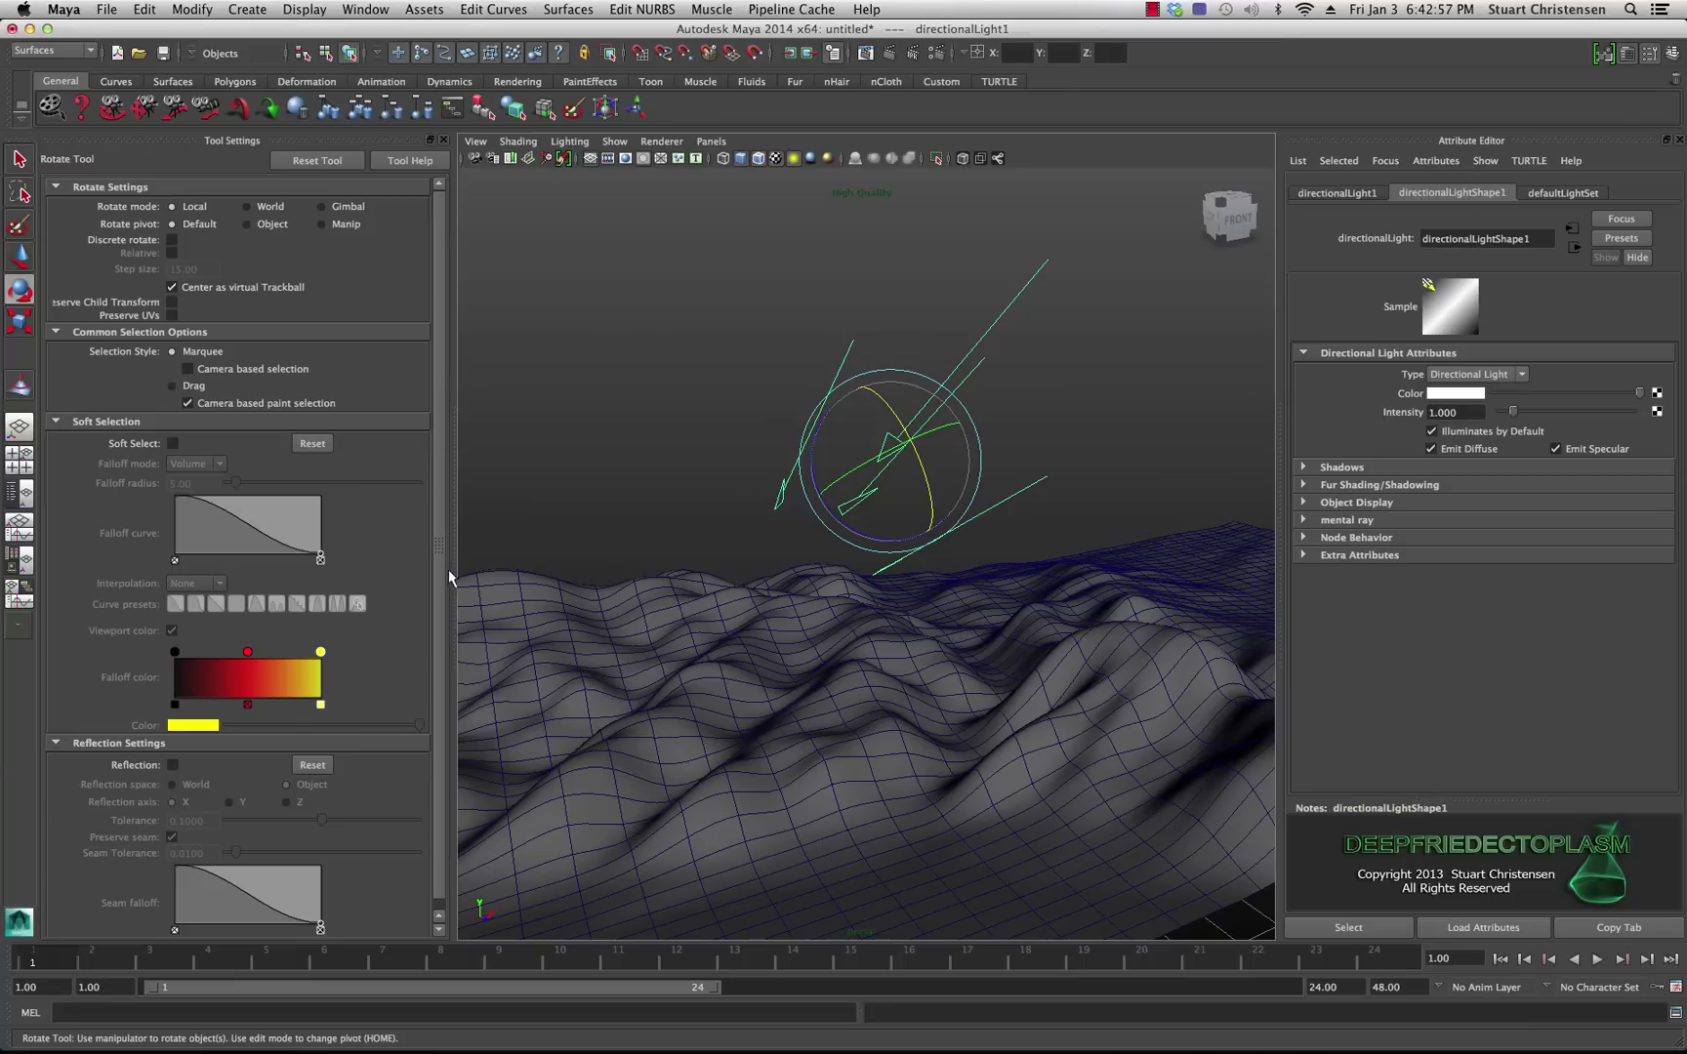
scroll(436, 547, down, 1)
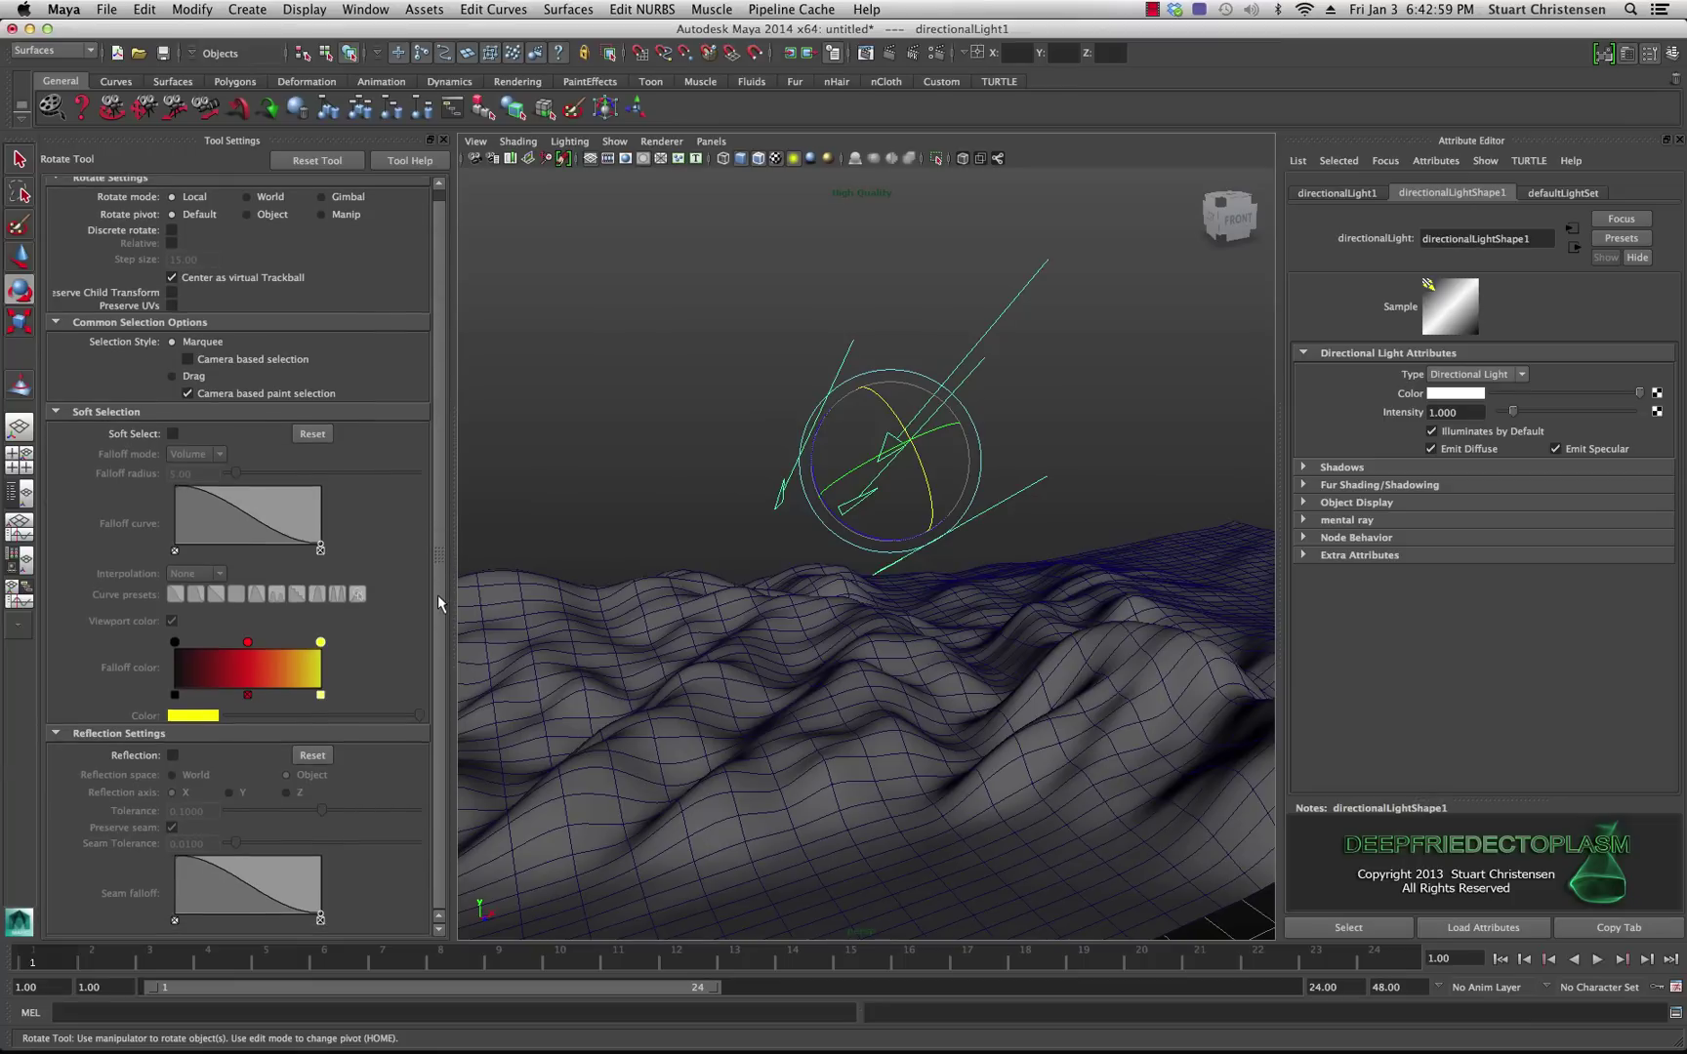
scroll(437, 595, up, 1)
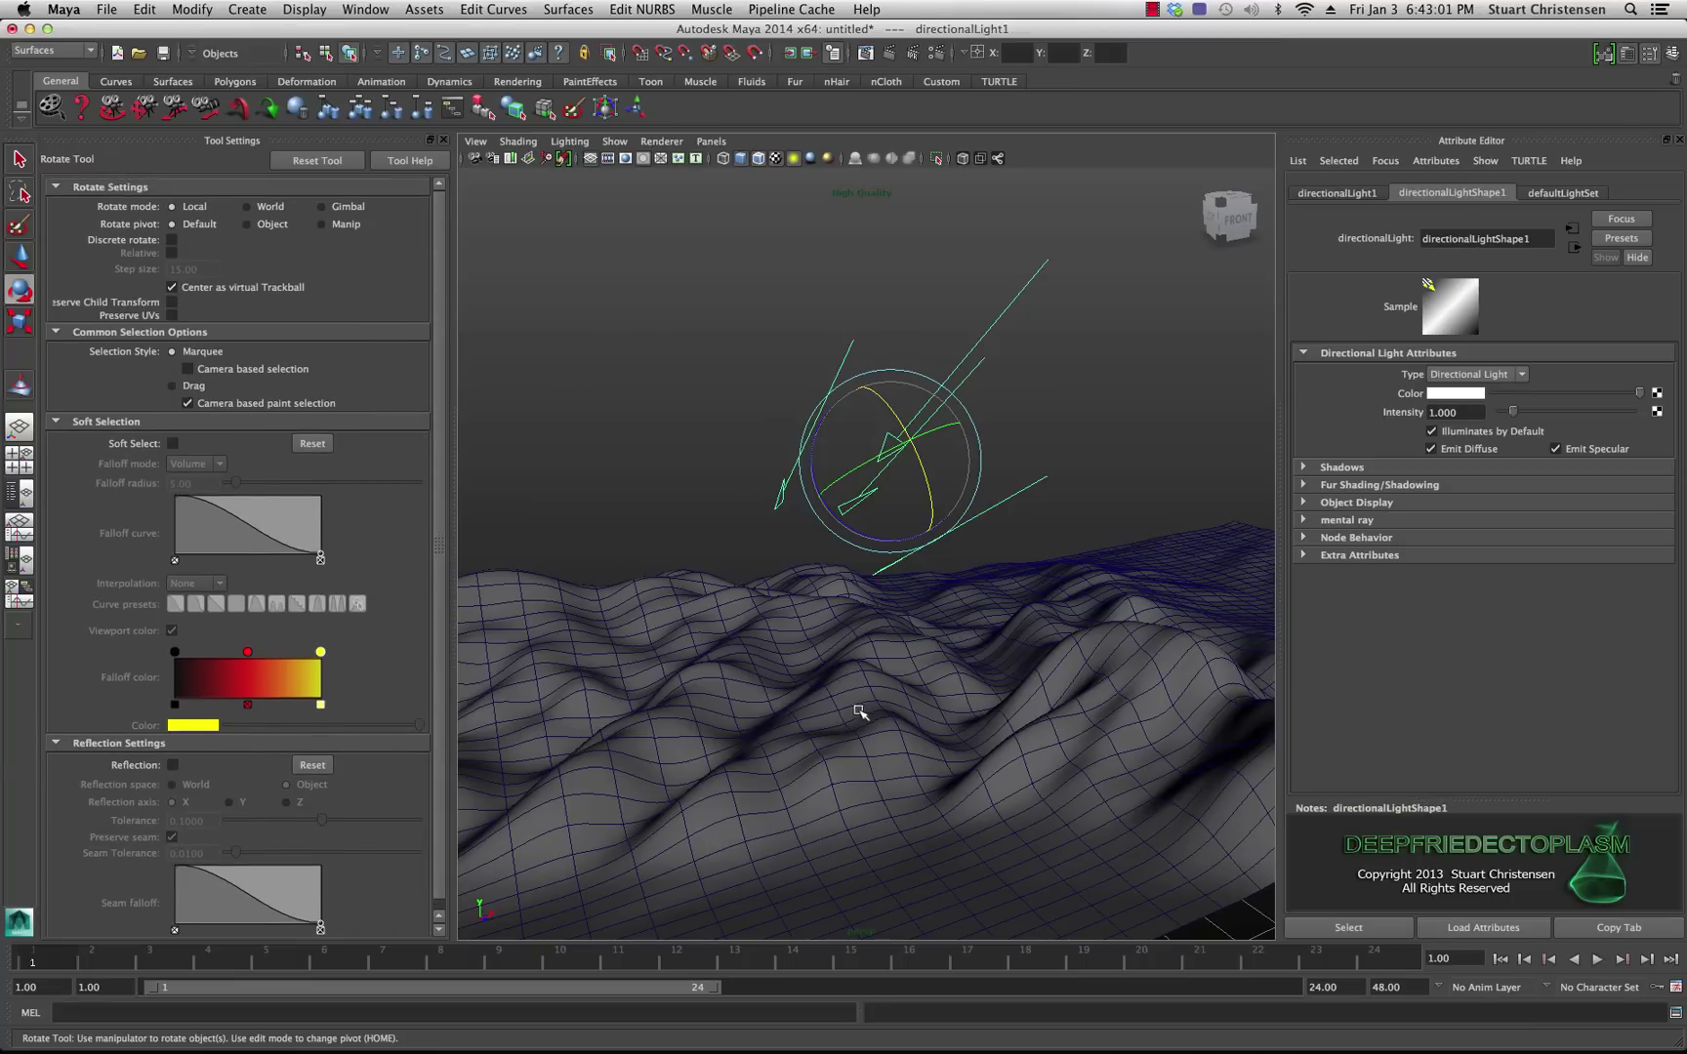
scroll(893, 712, down, 5)
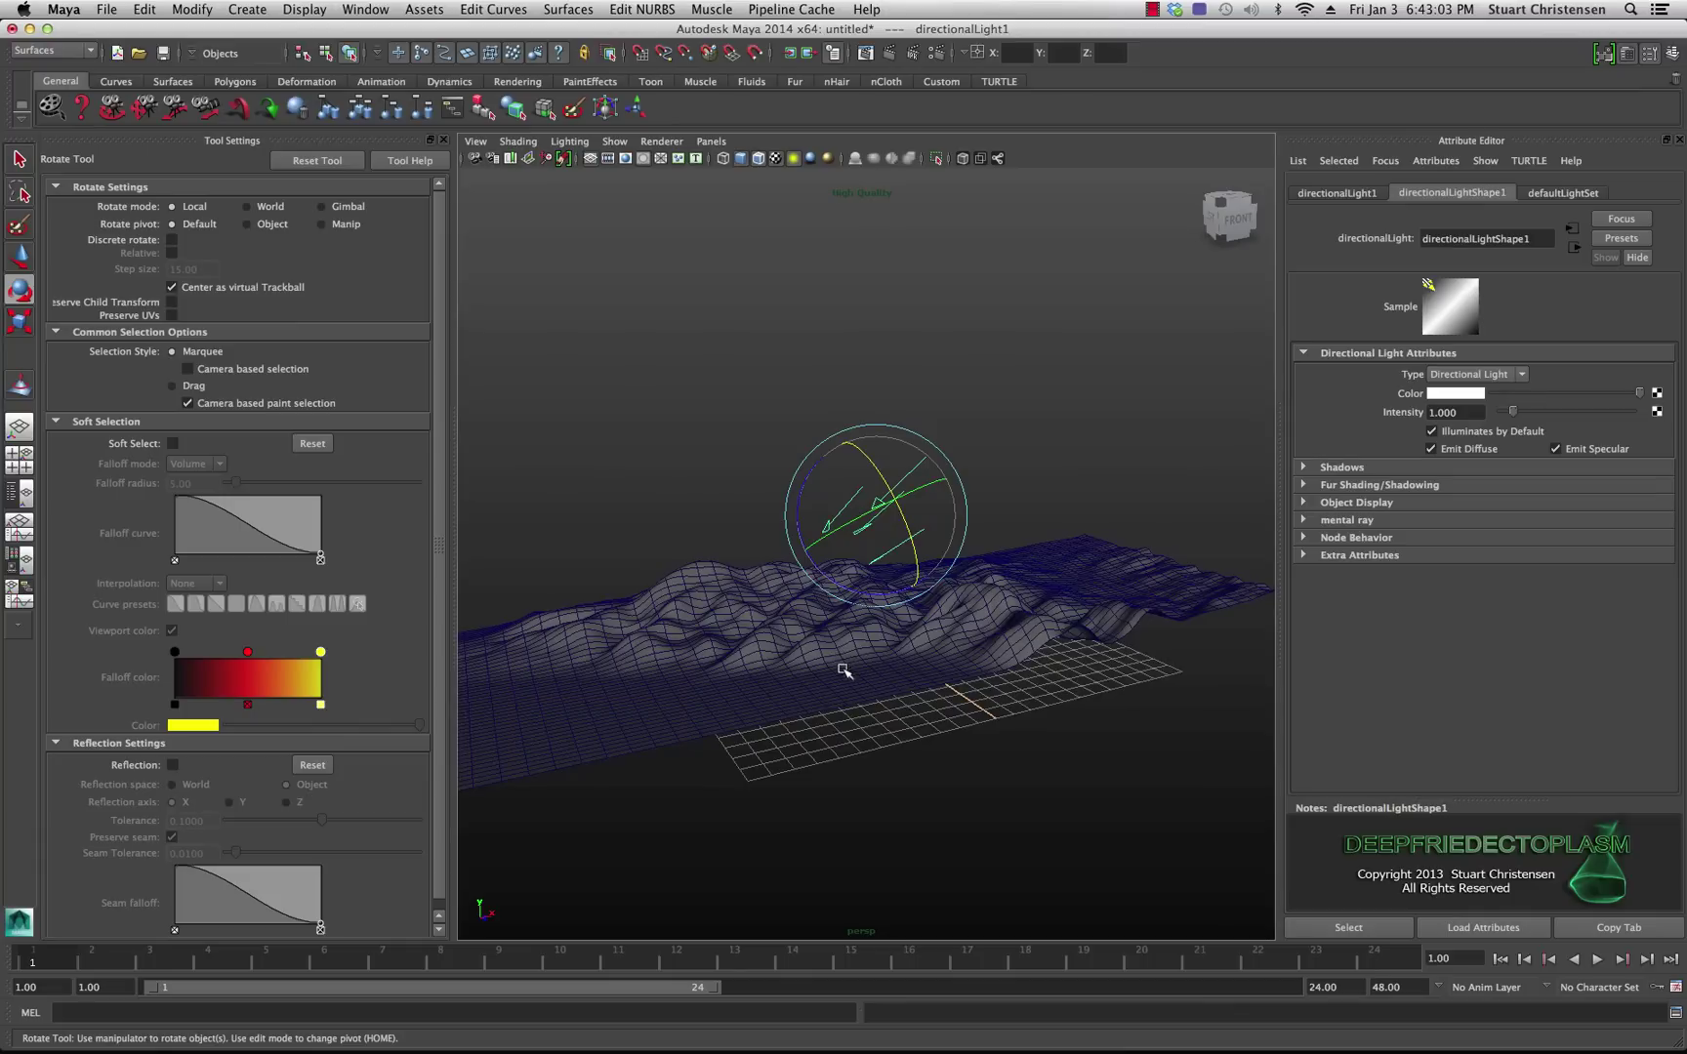
alt+drag(842, 670, 689, 742)
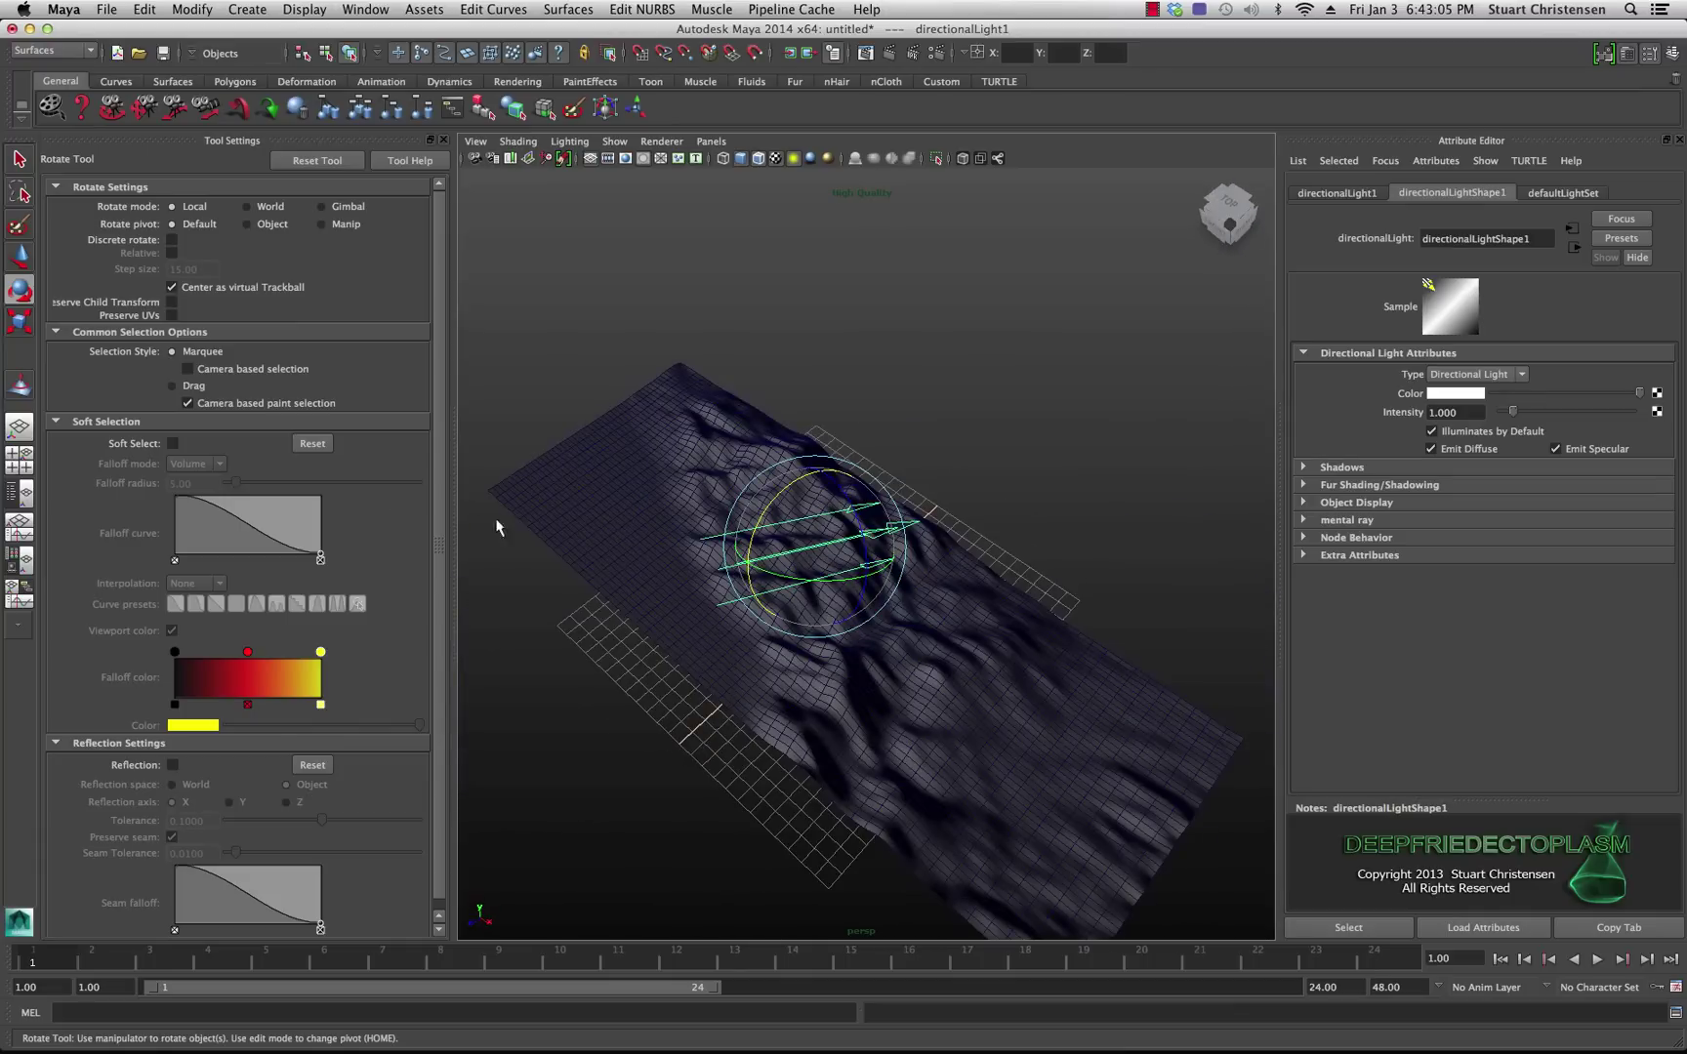
click(20, 321)
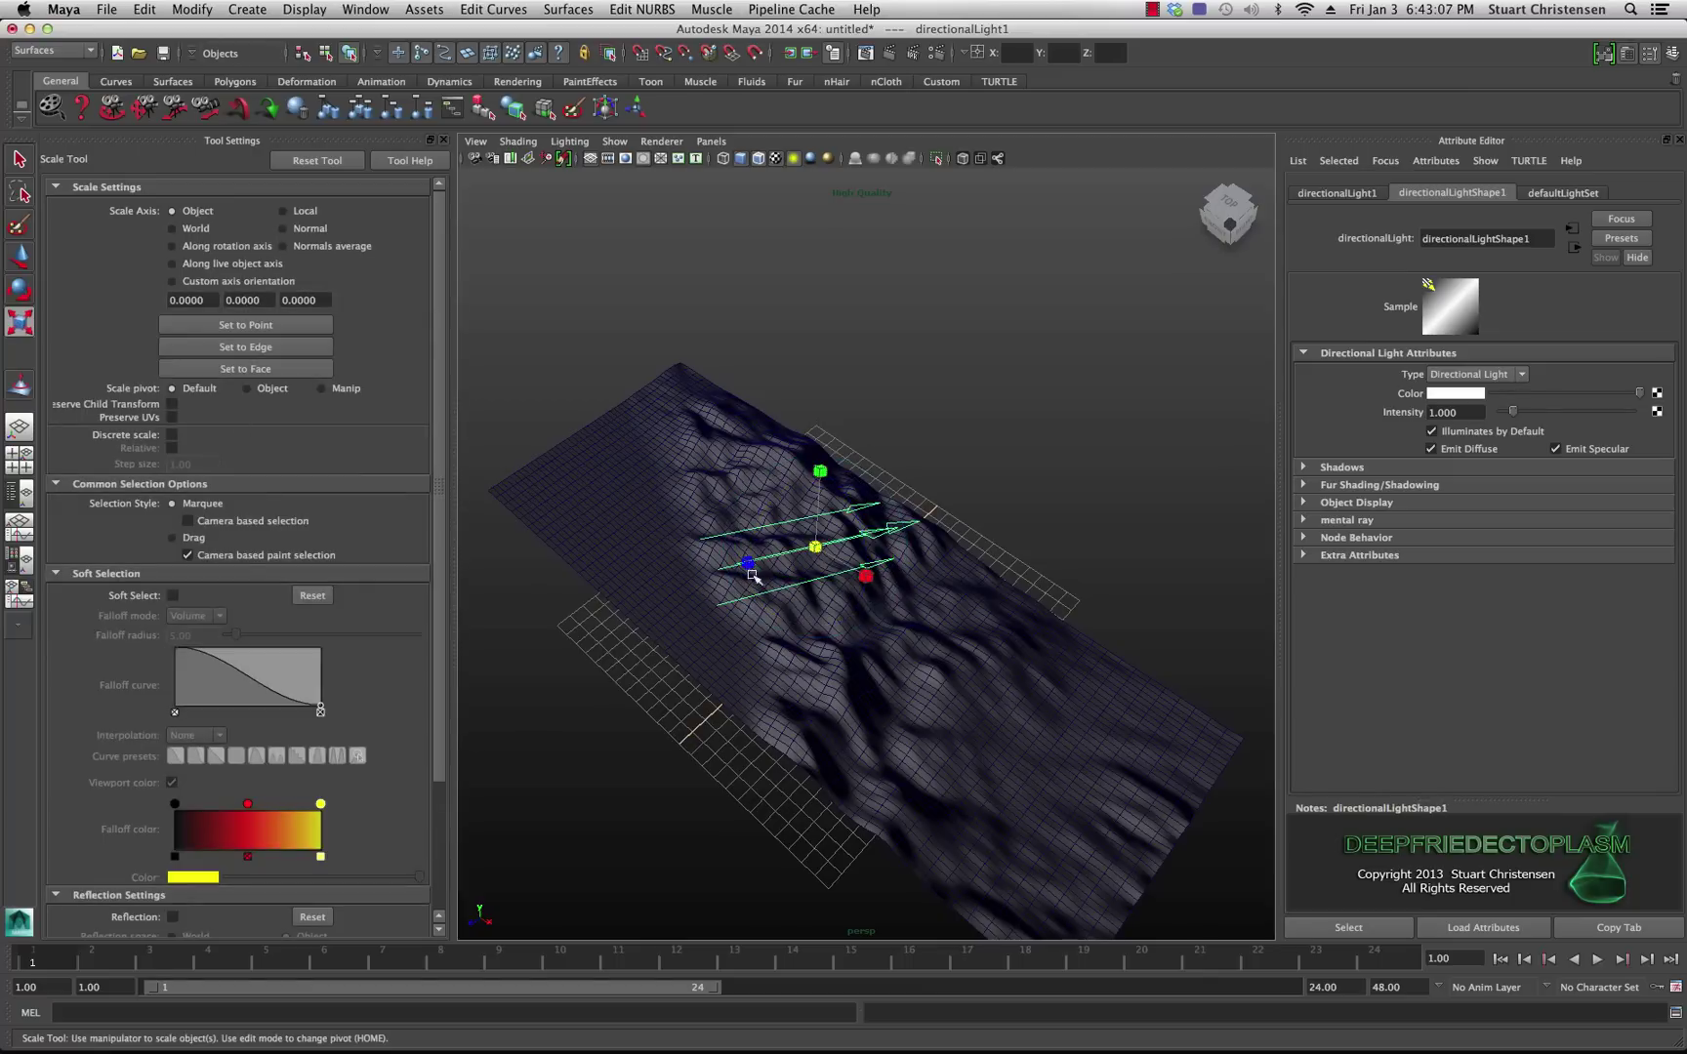
Select pPlane2, stretch it wider in X and Z, then view it from a low front angle.
click(771, 669)
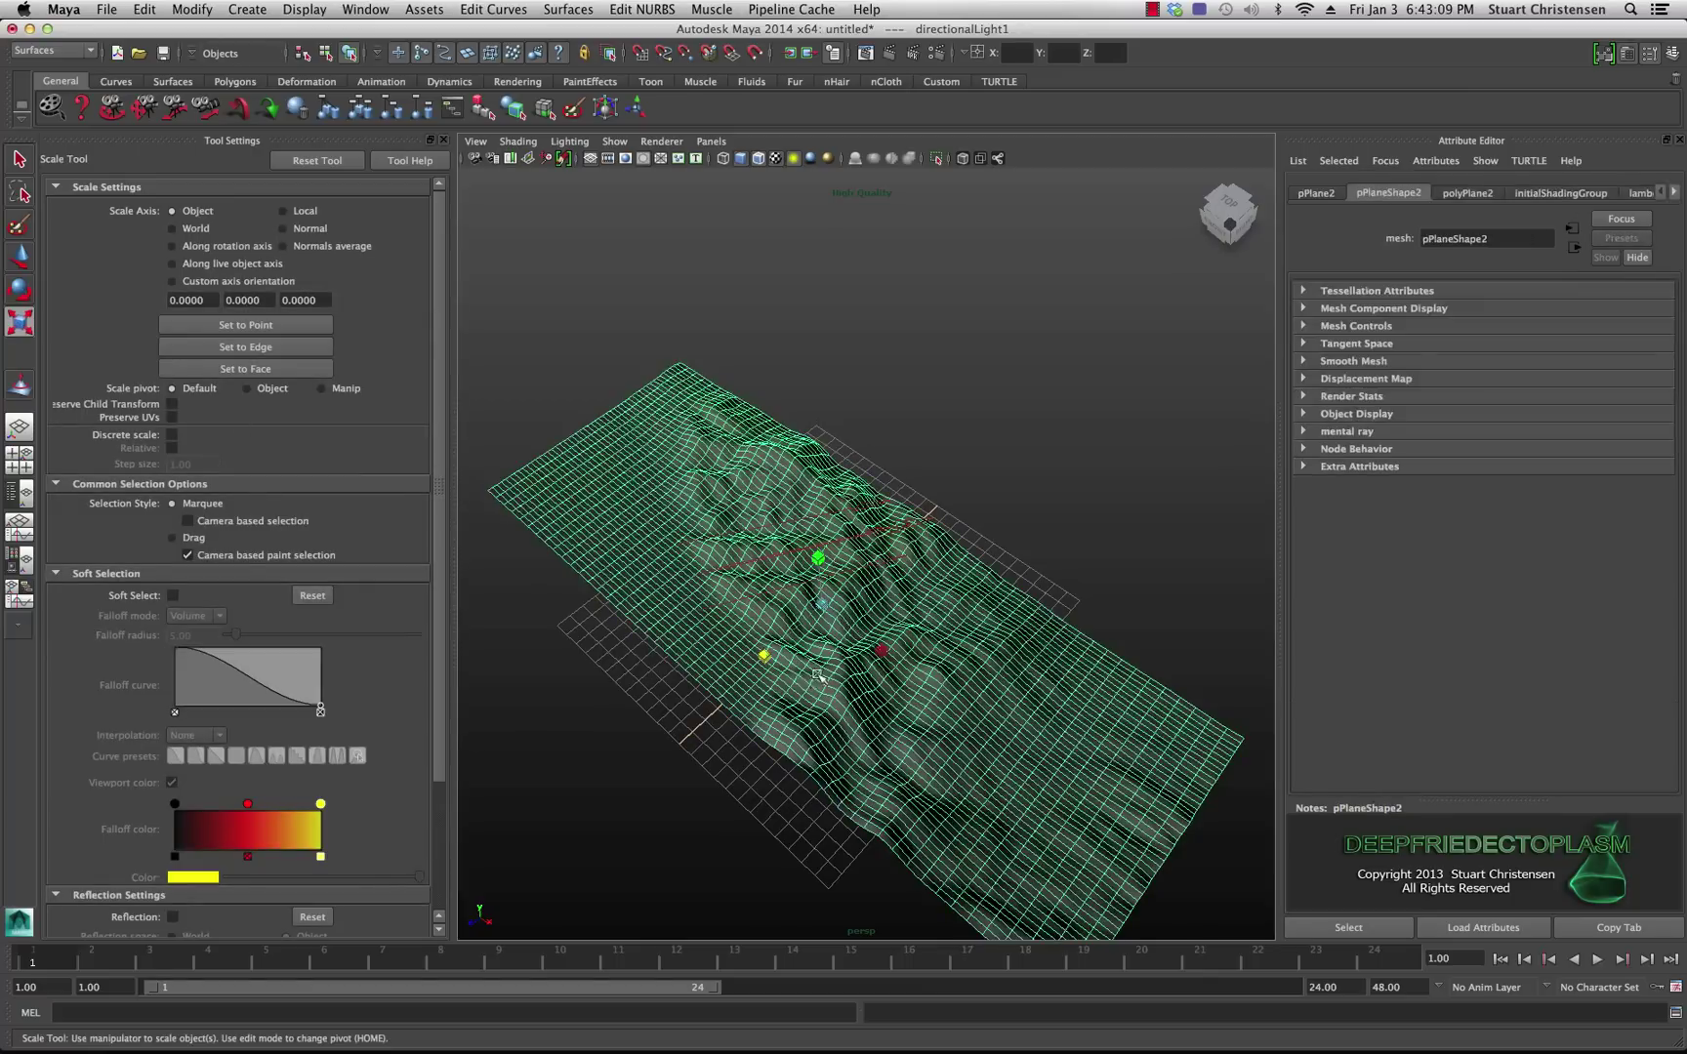
drag(753, 663, 1010, 677)
alt+right_drag(1010, 678, 1019, 644)
alt+drag(1019, 644, 976, 661)
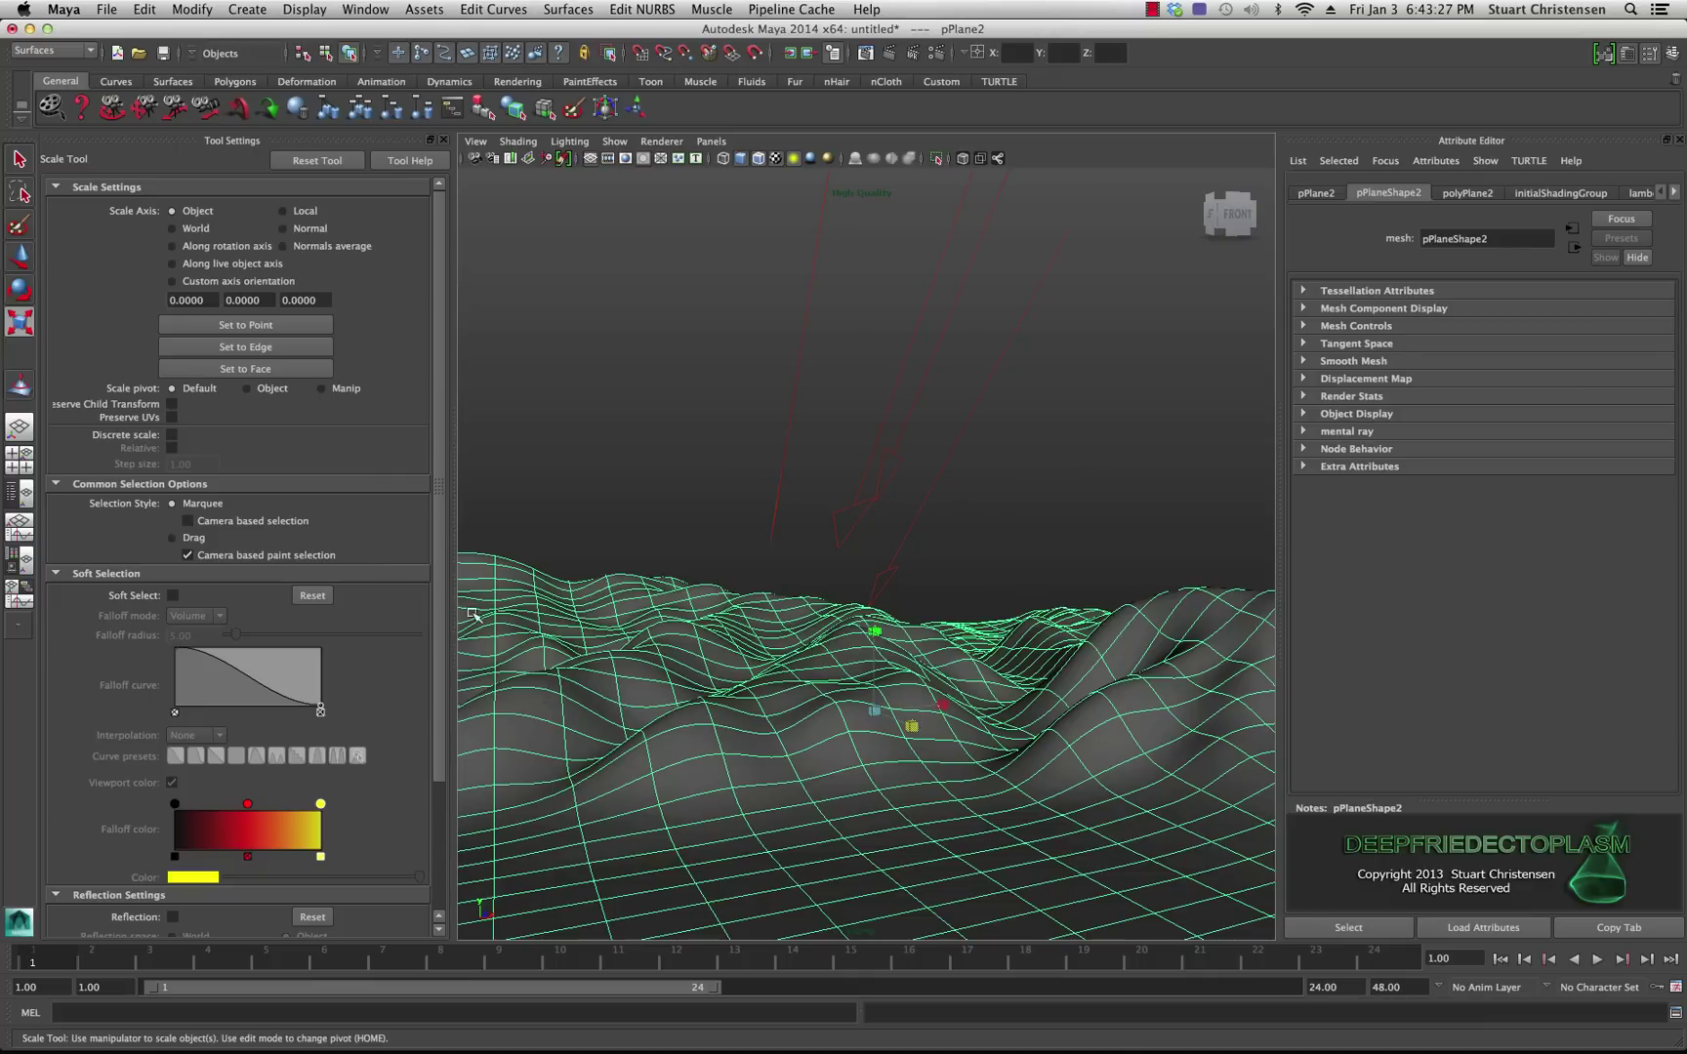
scroll(336, 483, down, 5)
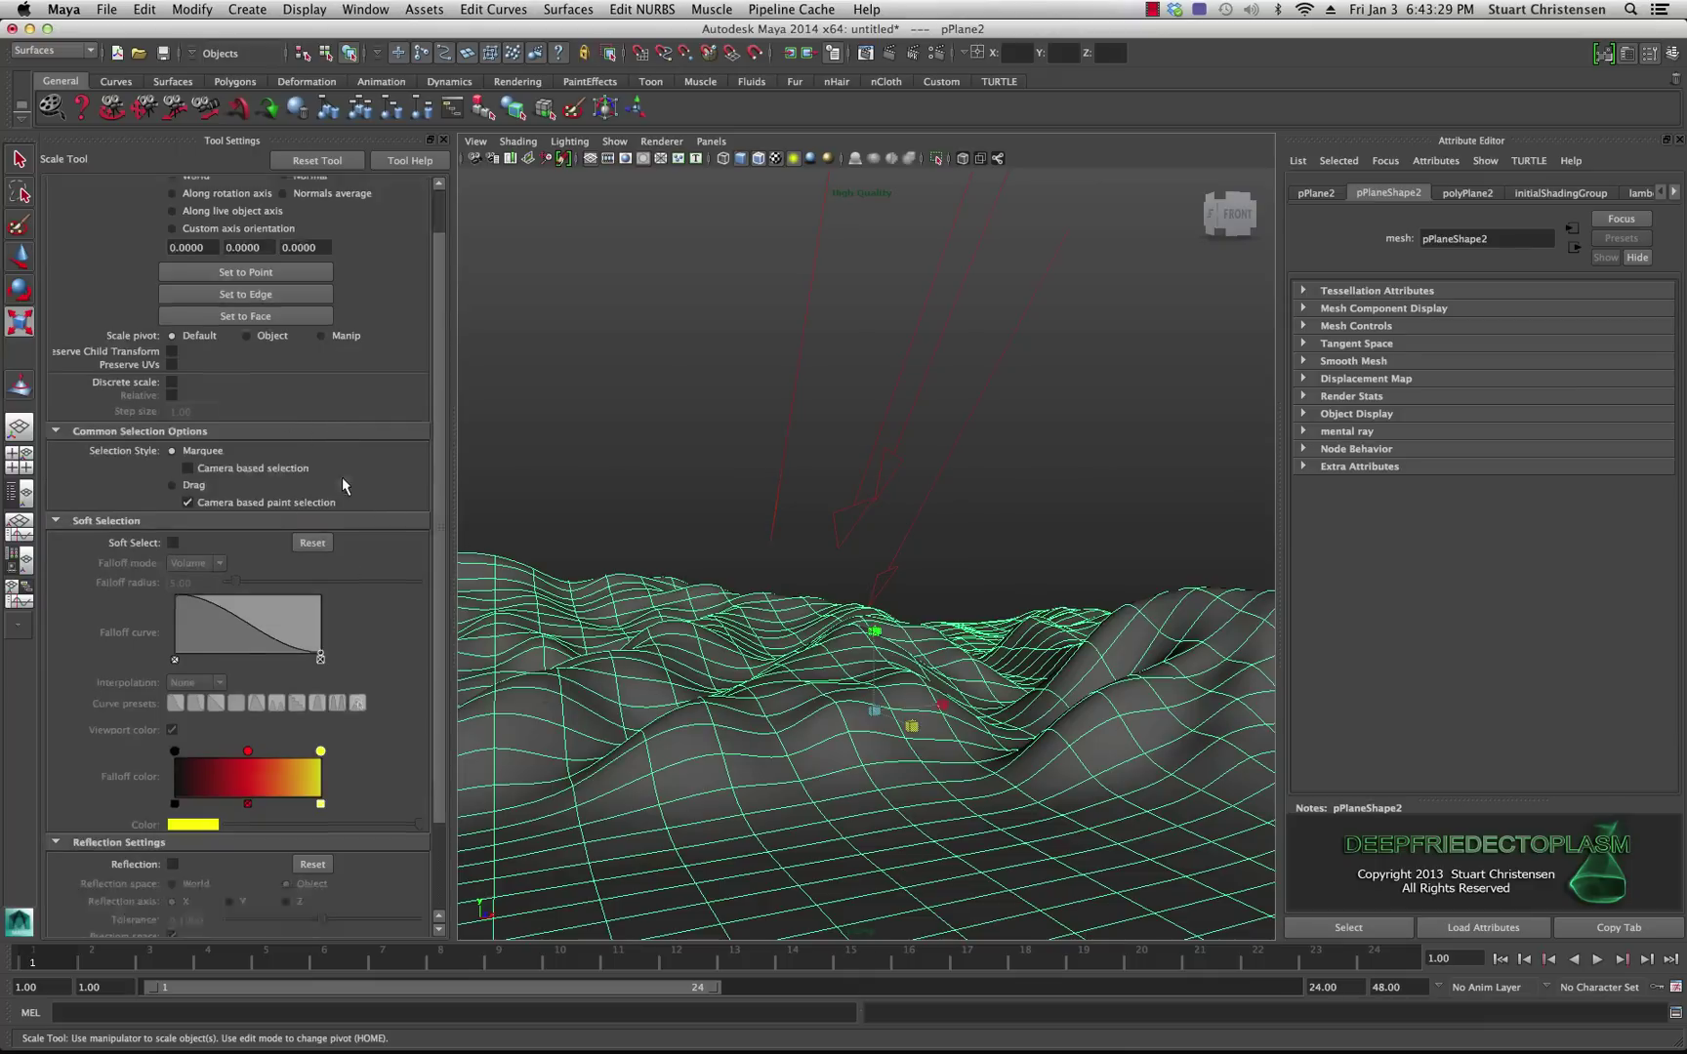
scroll(358, 485, up, 5)
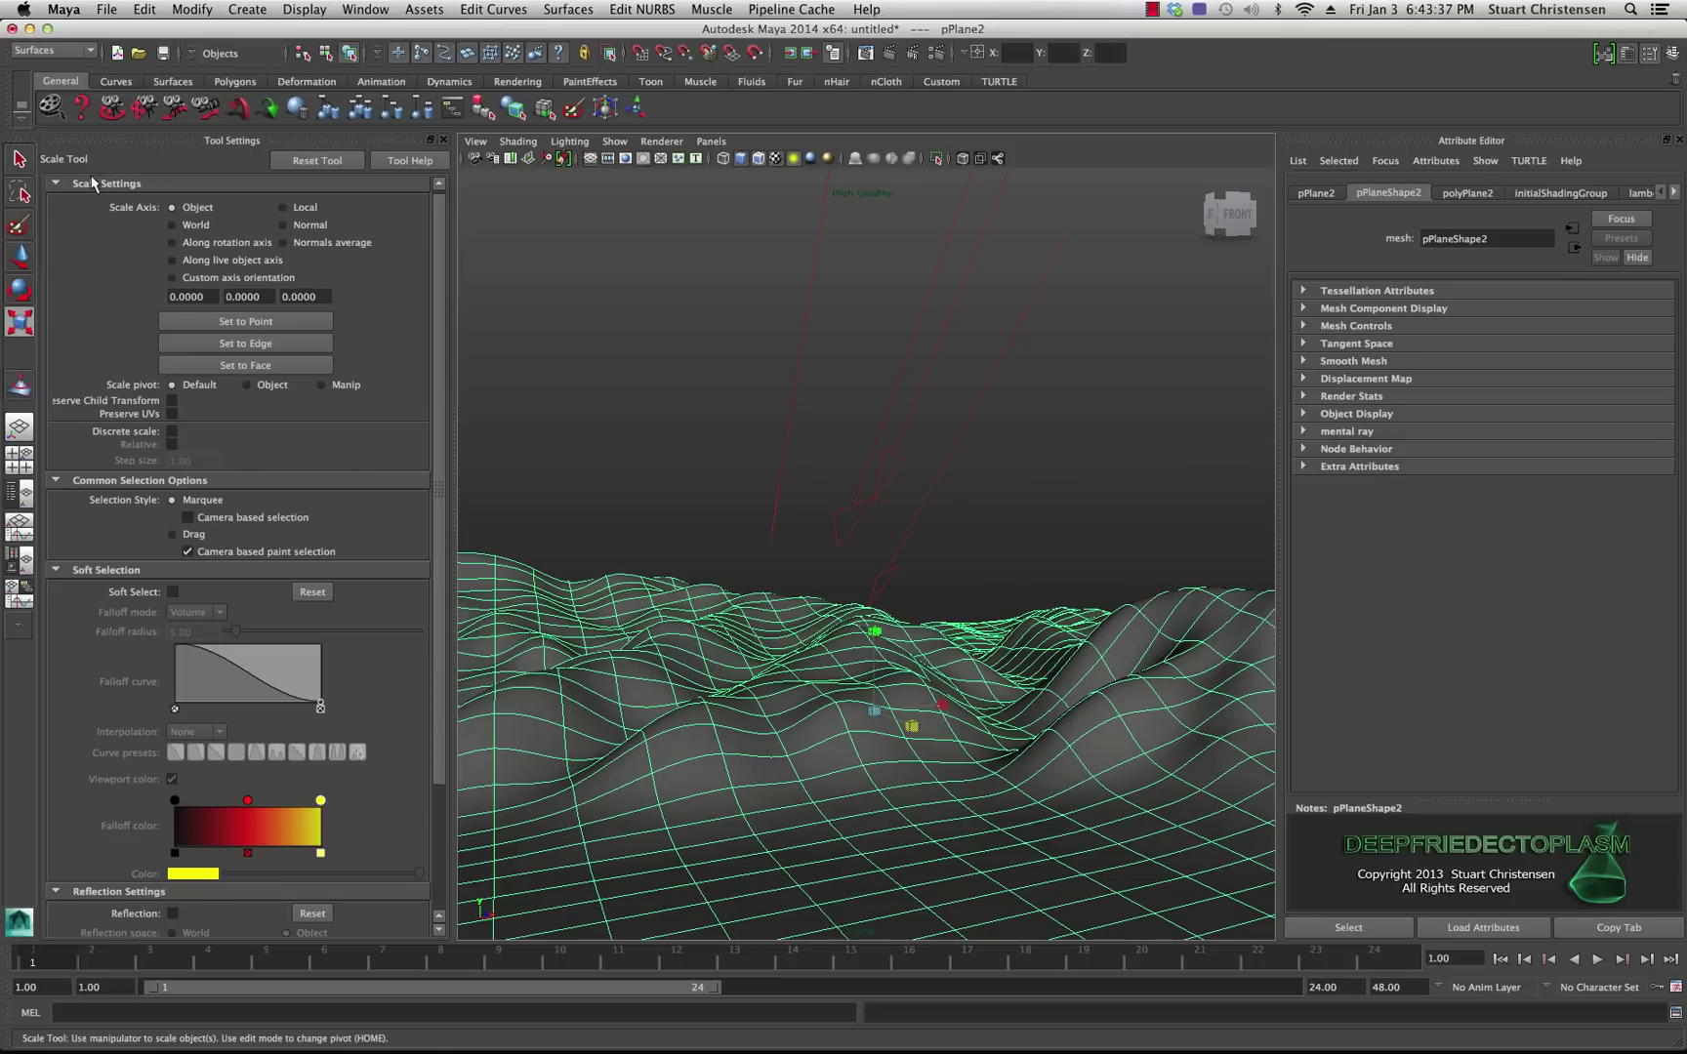
Activate the Sculpt Geometry Tool and undo the terrain's scaling and selections.
click(27, 385)
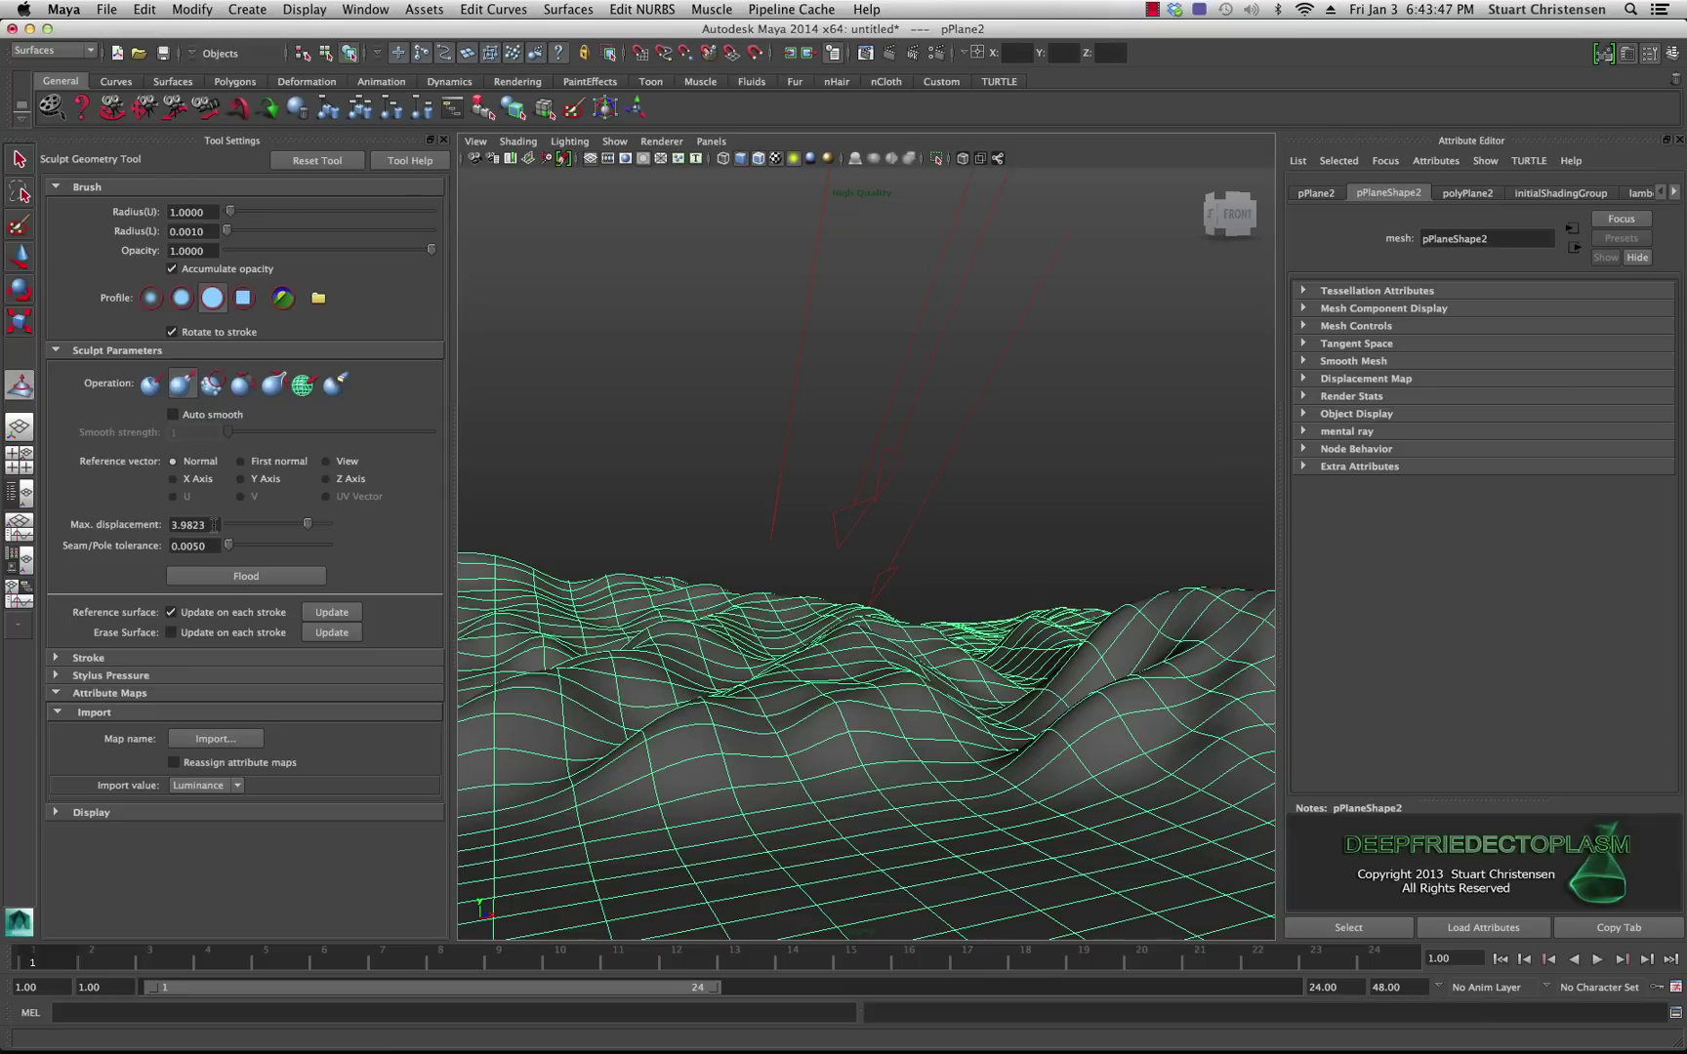
click(147, 10)
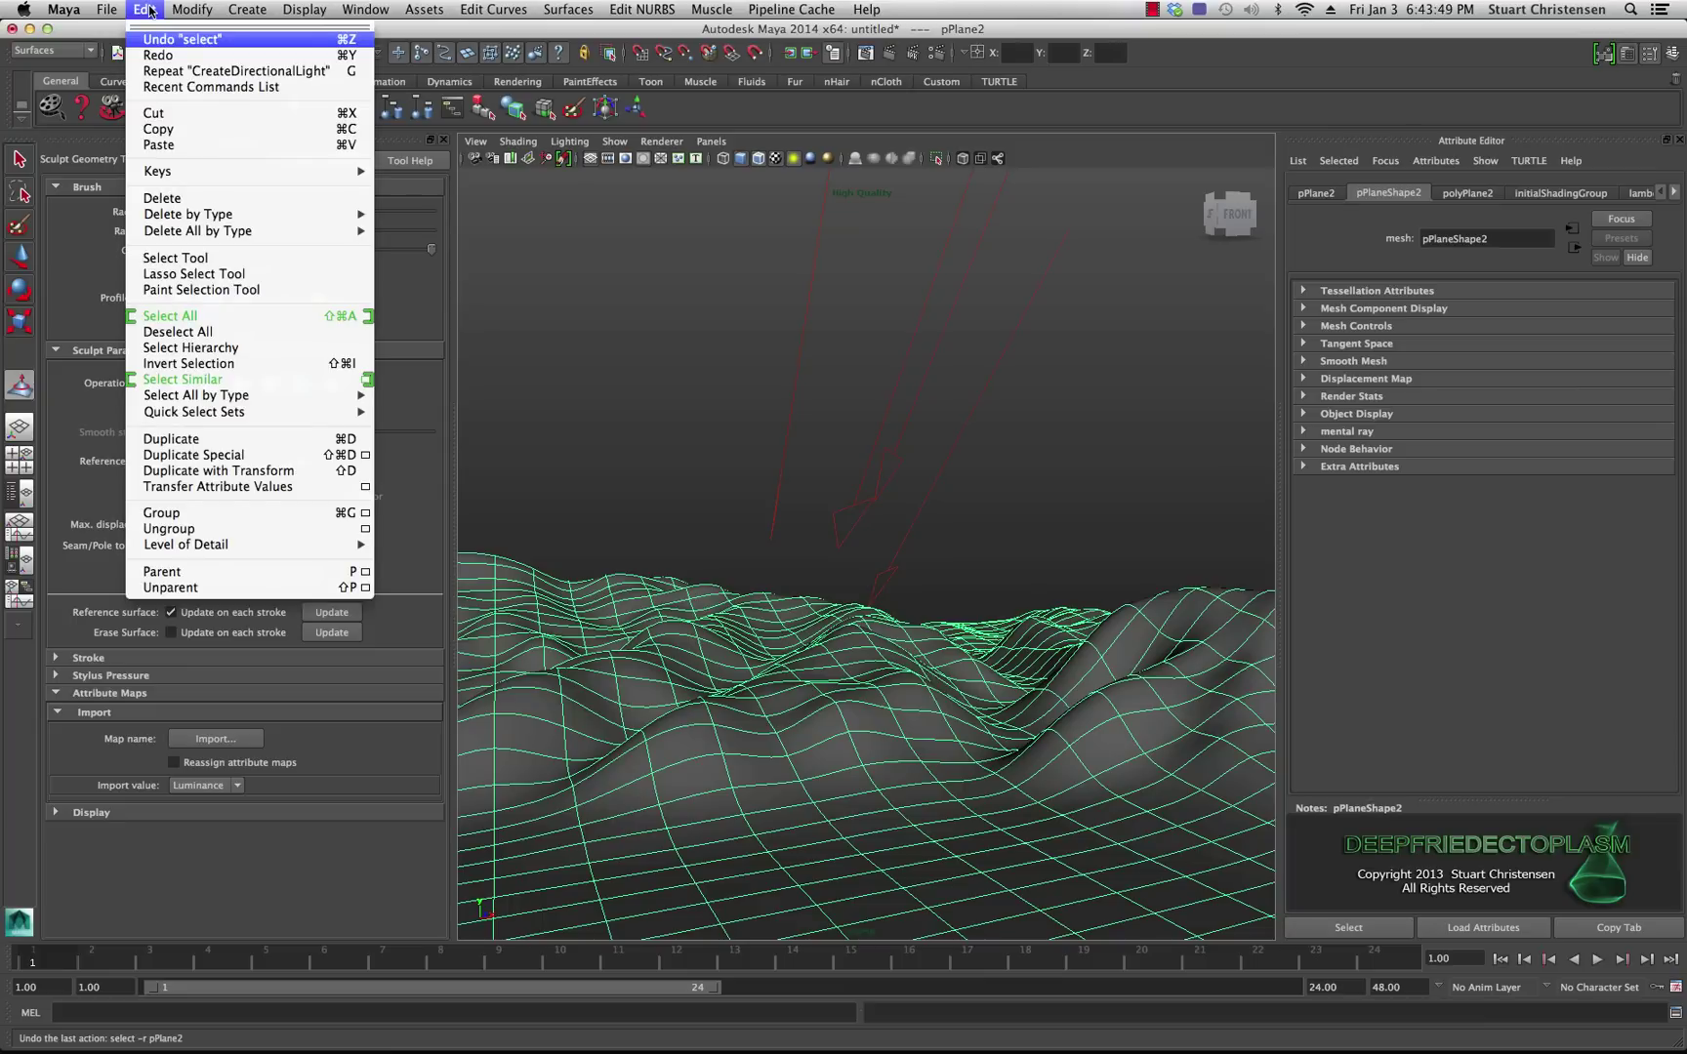
click(162, 40)
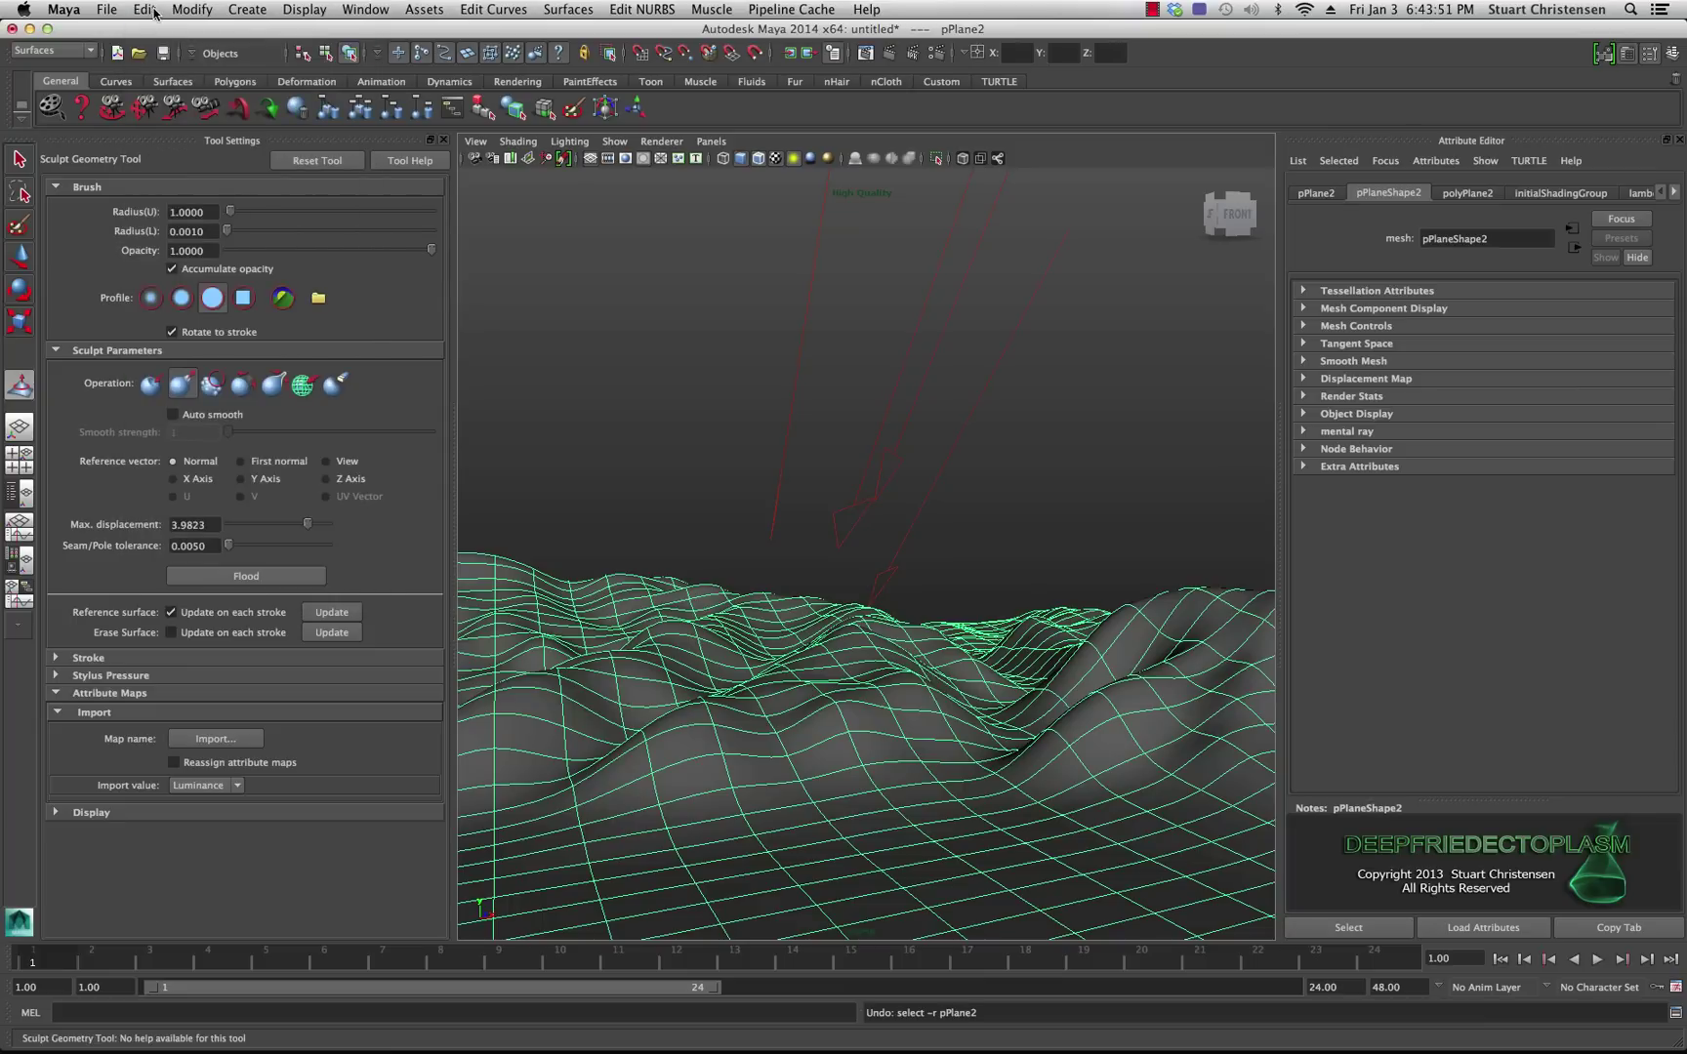
click(146, 9)
click(158, 41)
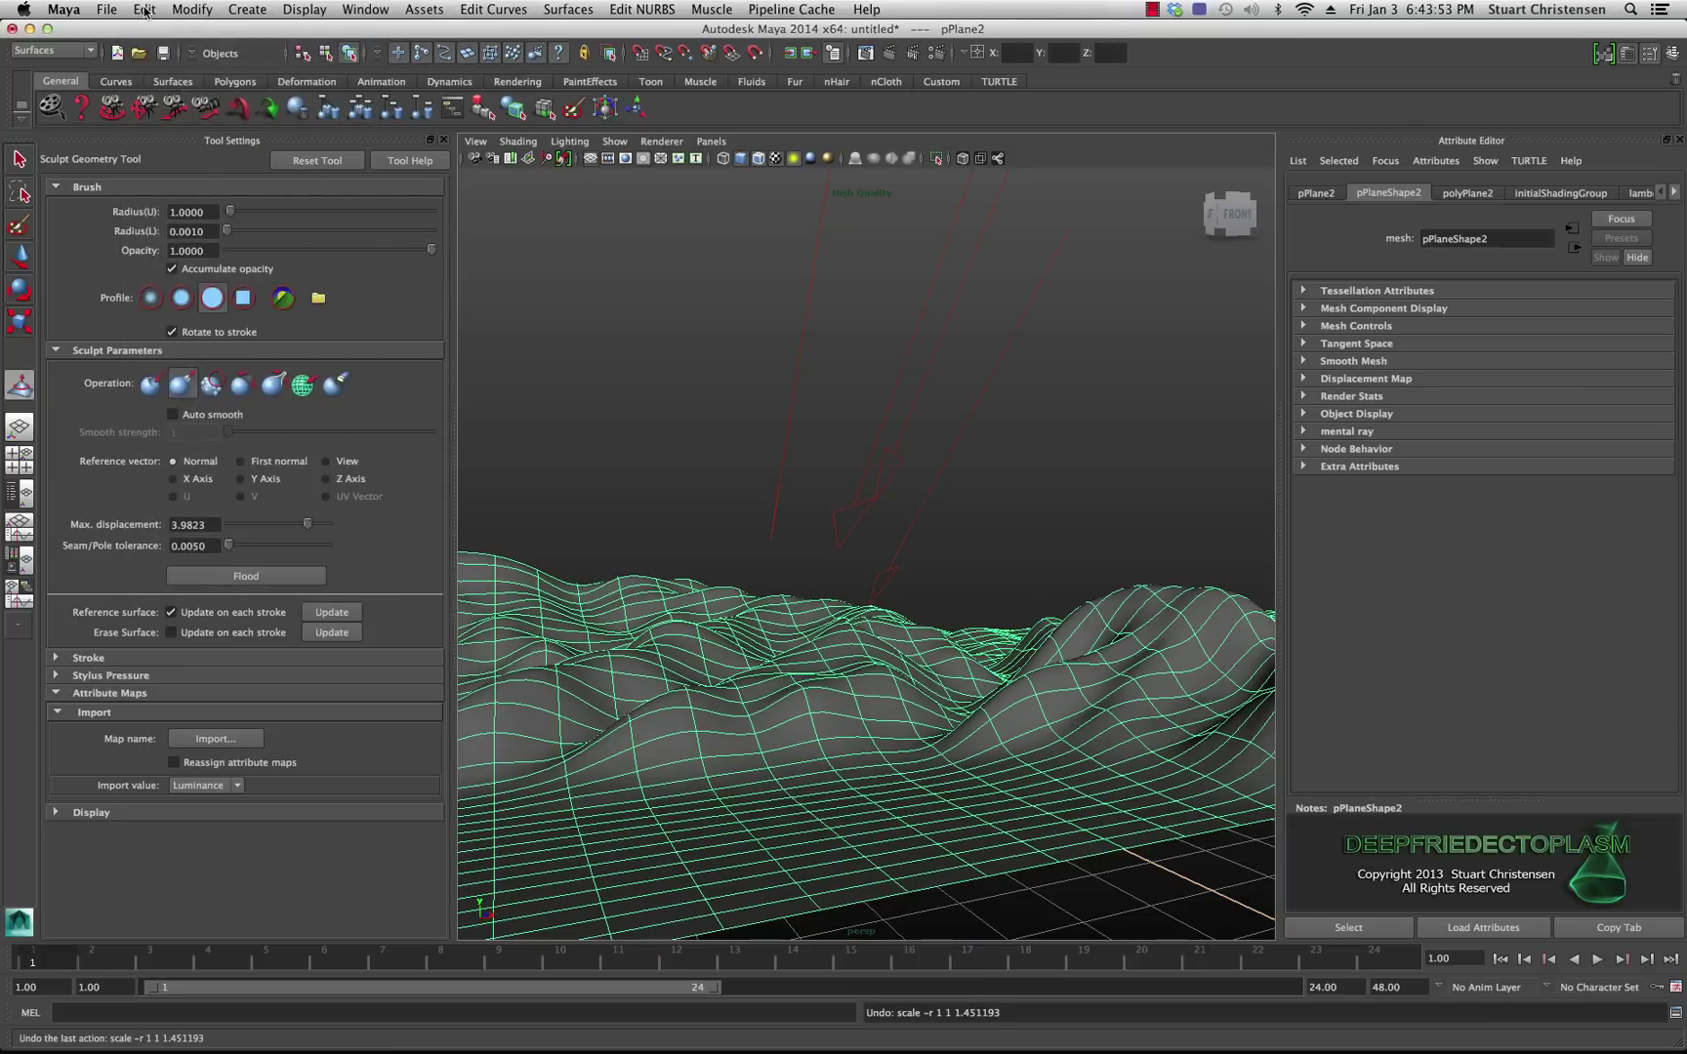
click(144, 10)
click(154, 41)
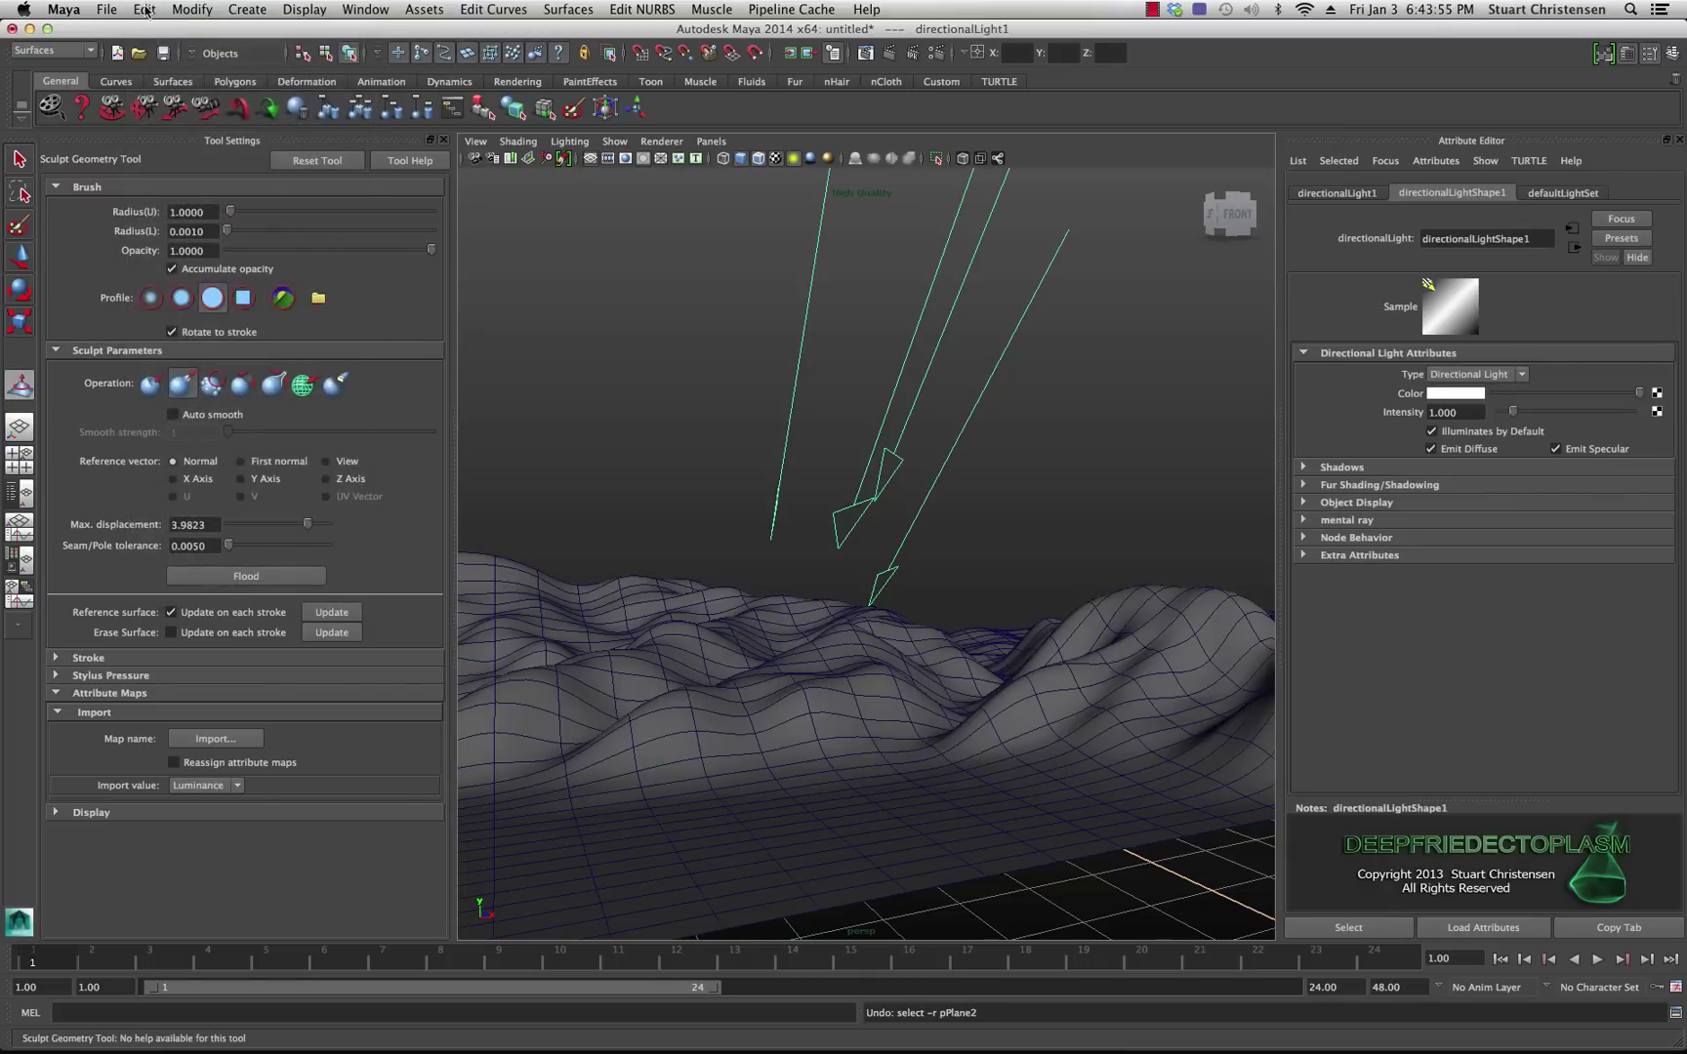
Undo the light's scaling, rotation and selection, and the heightmap import, until the plane is flat.
click(145, 10)
click(156, 41)
click(145, 10)
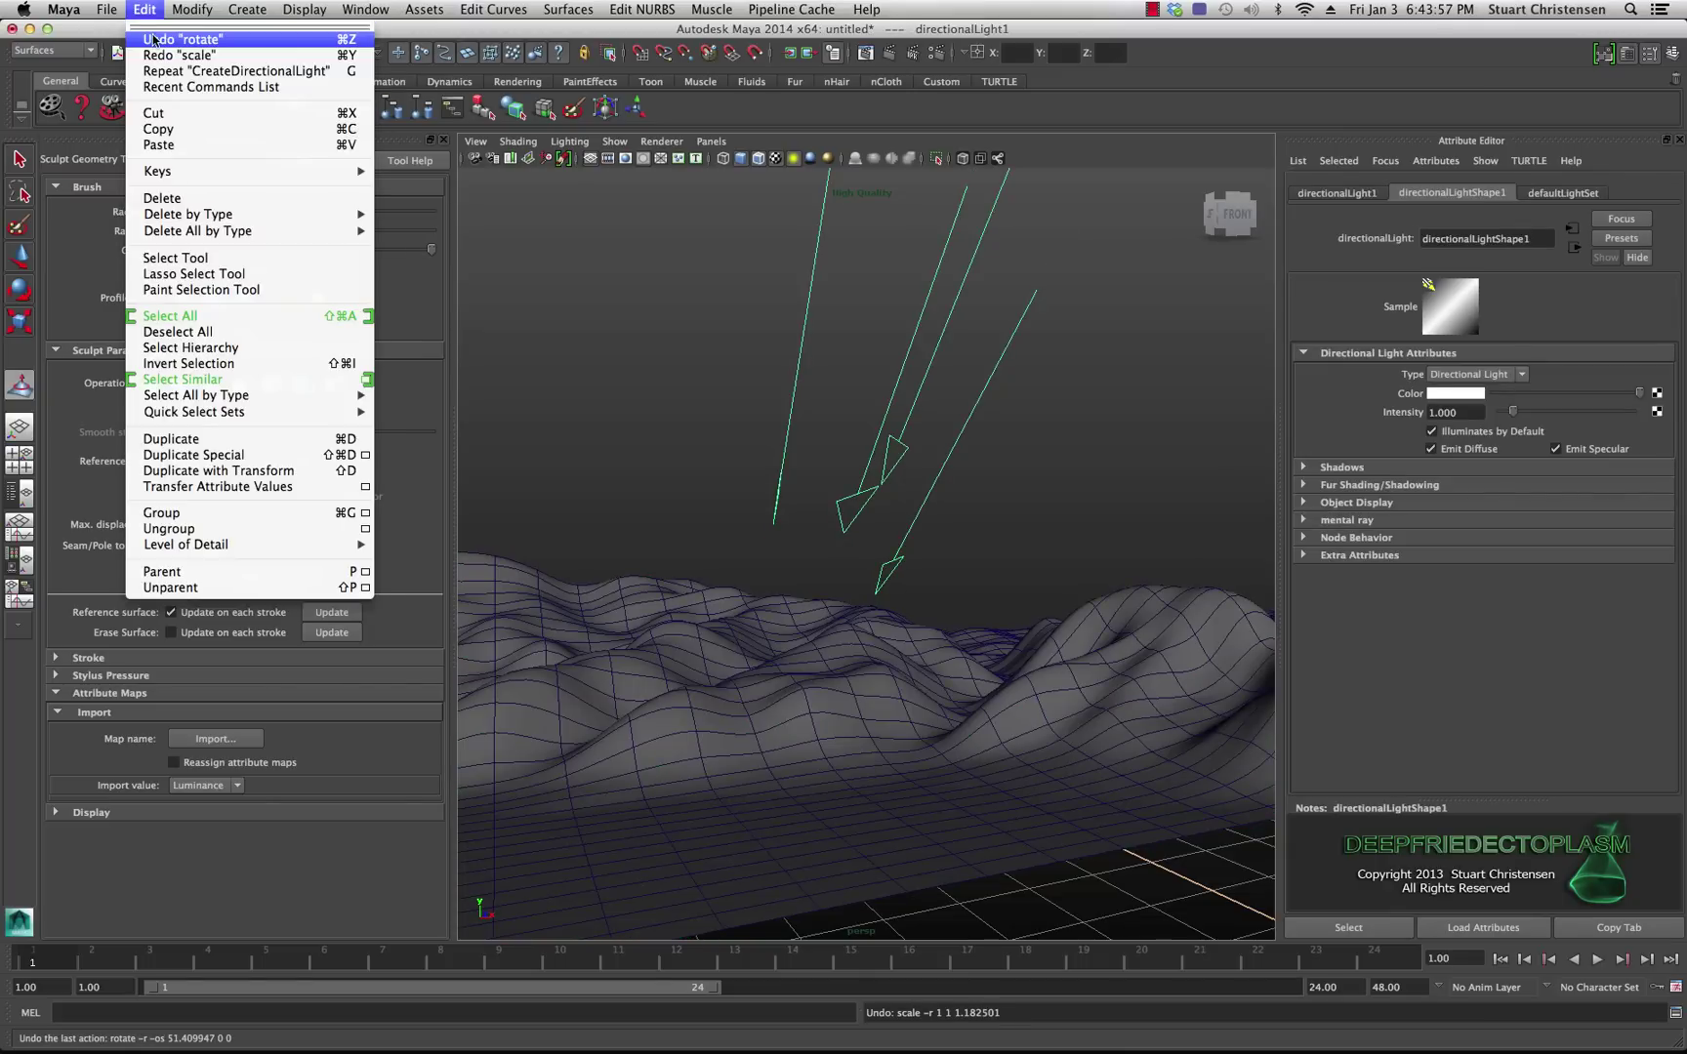
click(153, 40)
click(145, 10)
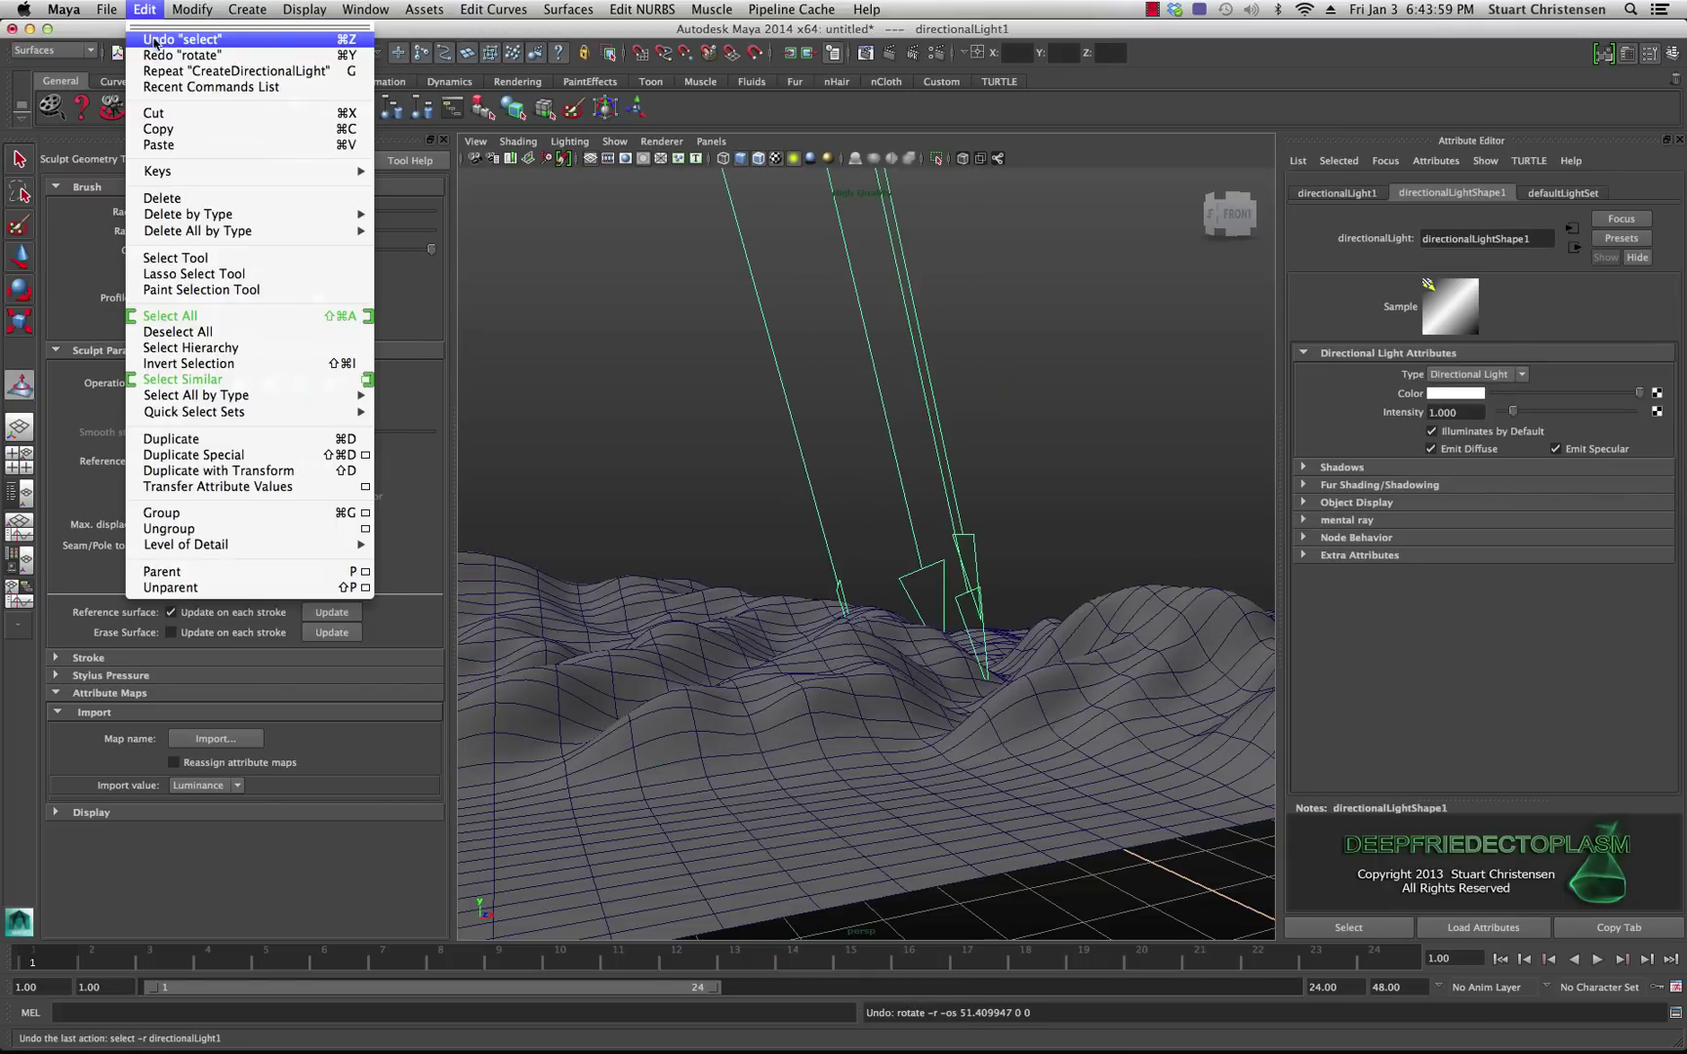
click(154, 40)
click(145, 10)
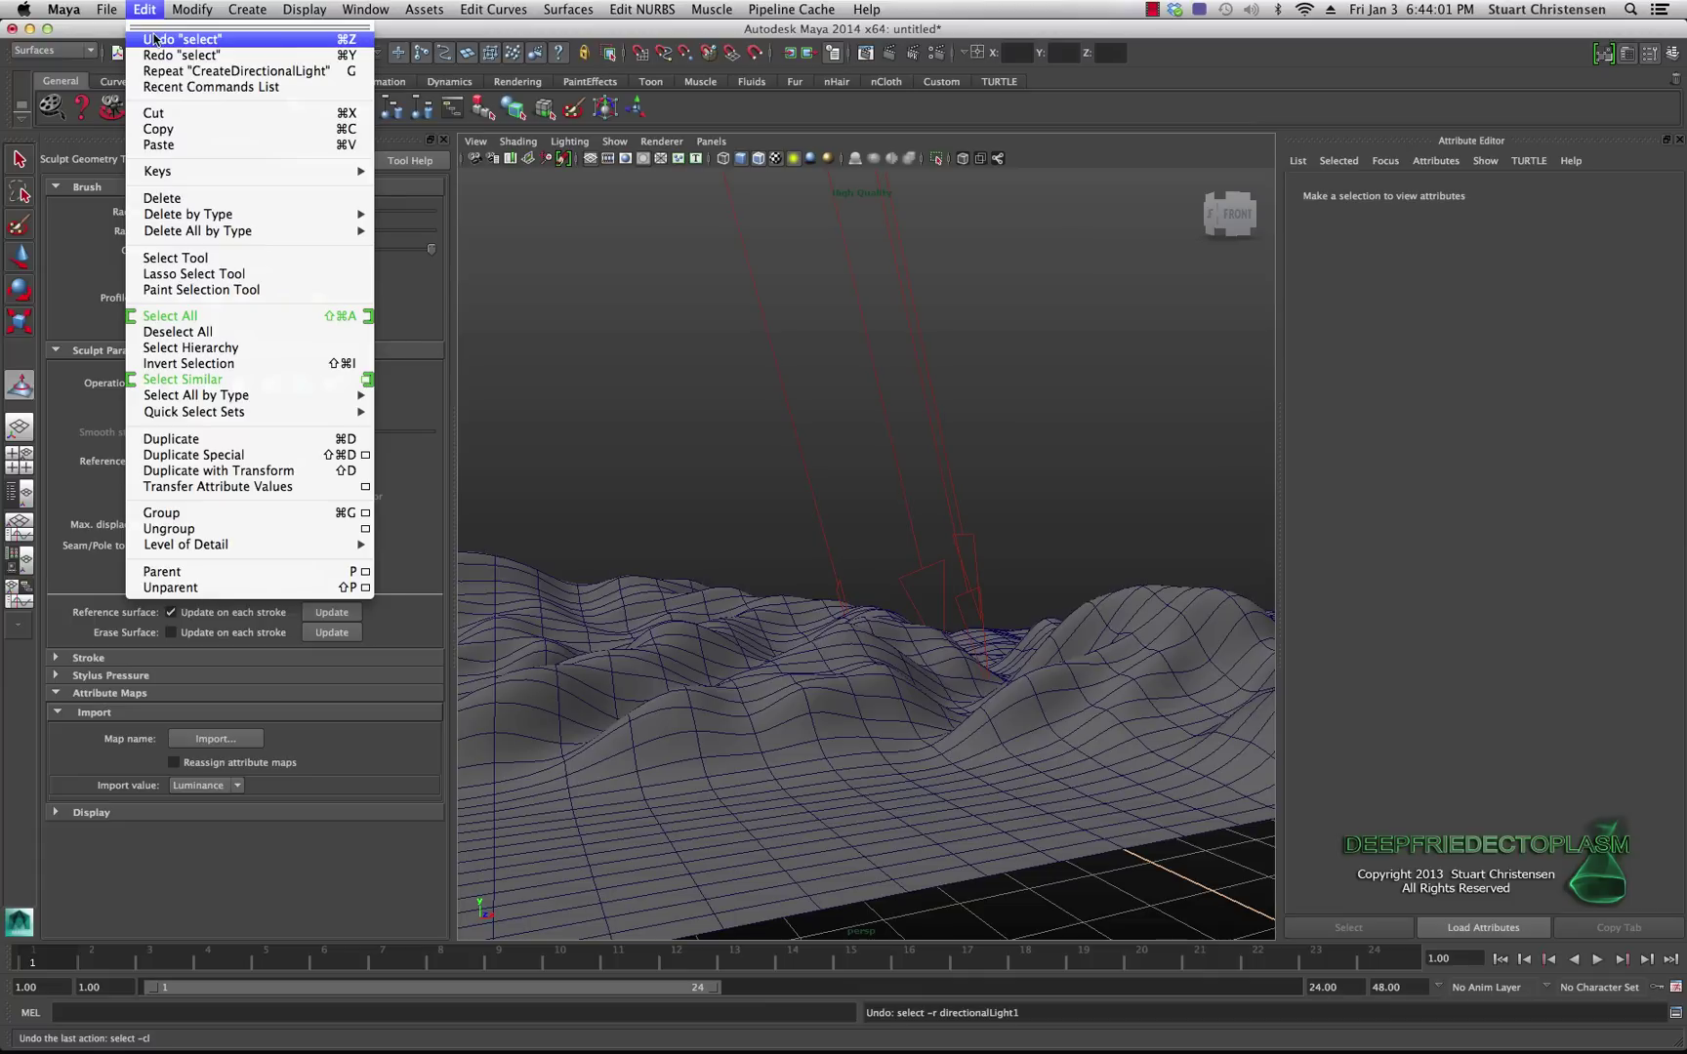
click(155, 40)
key(z)
key(z)
key(z)
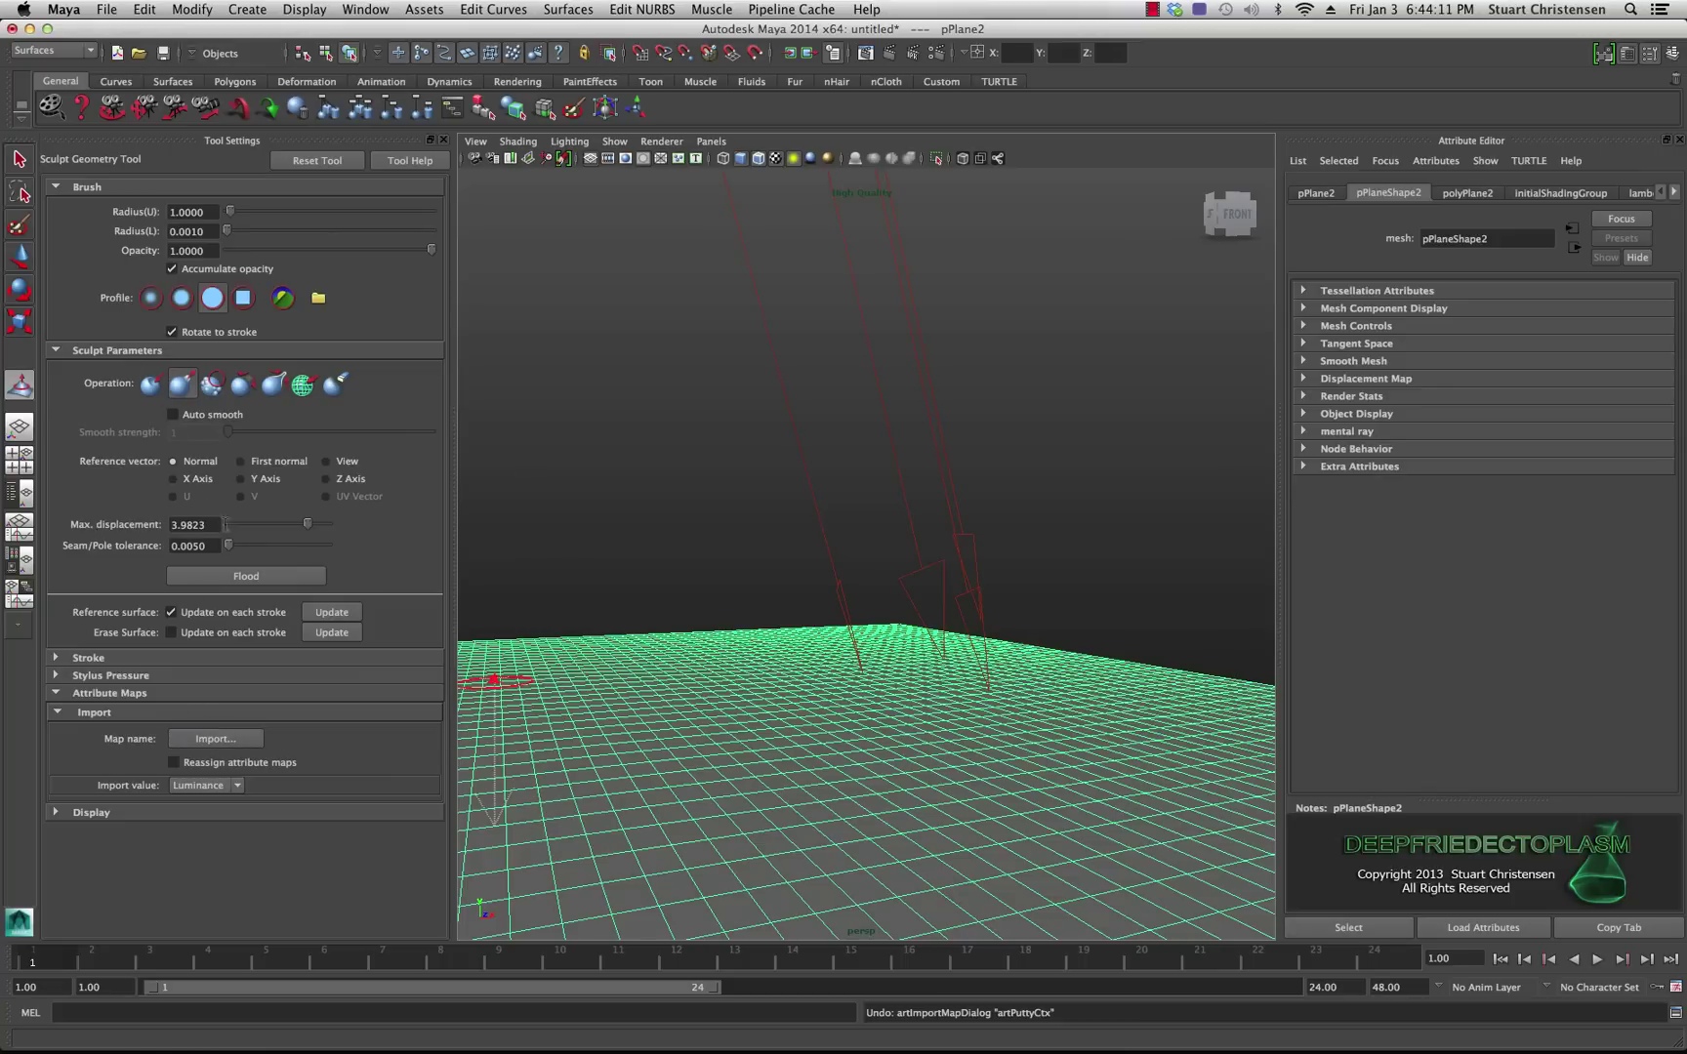
Set the sculpt Max. displacement to 10.
drag(216, 524, 139, 525)
text(10)
click(197, 546)
click(194, 546)
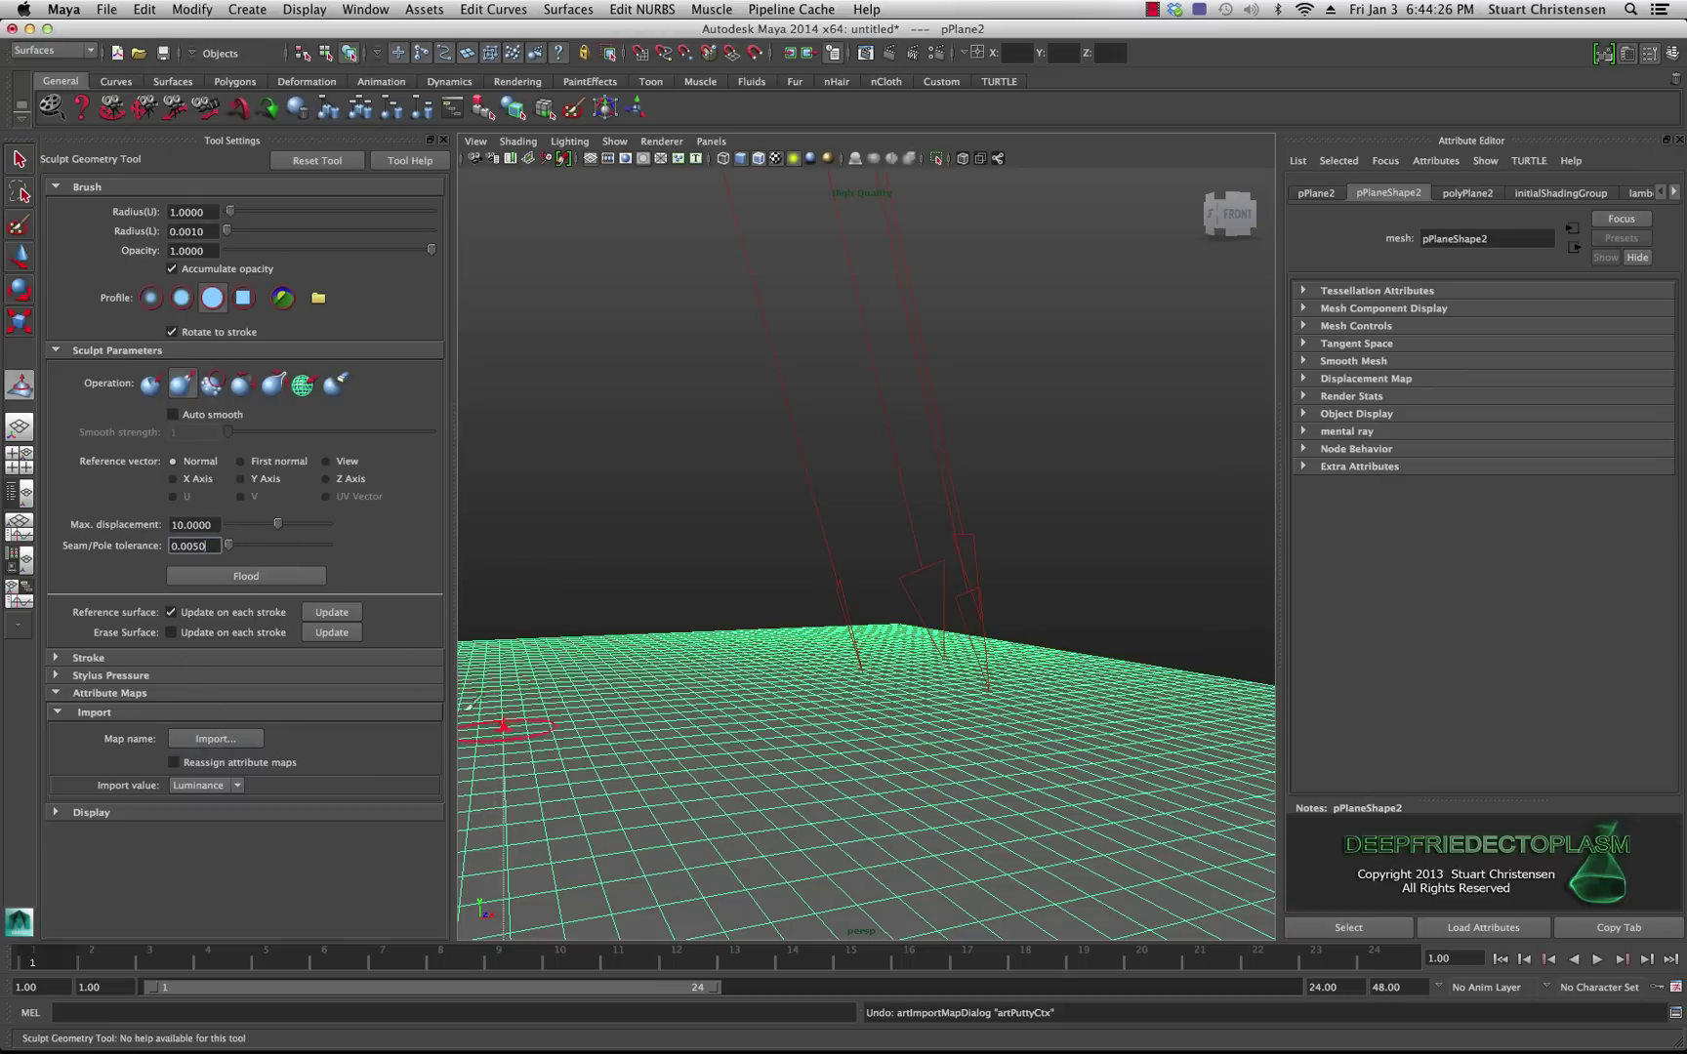
Import the modified Laguna heightmap PNG onto the plane.
click(226, 738)
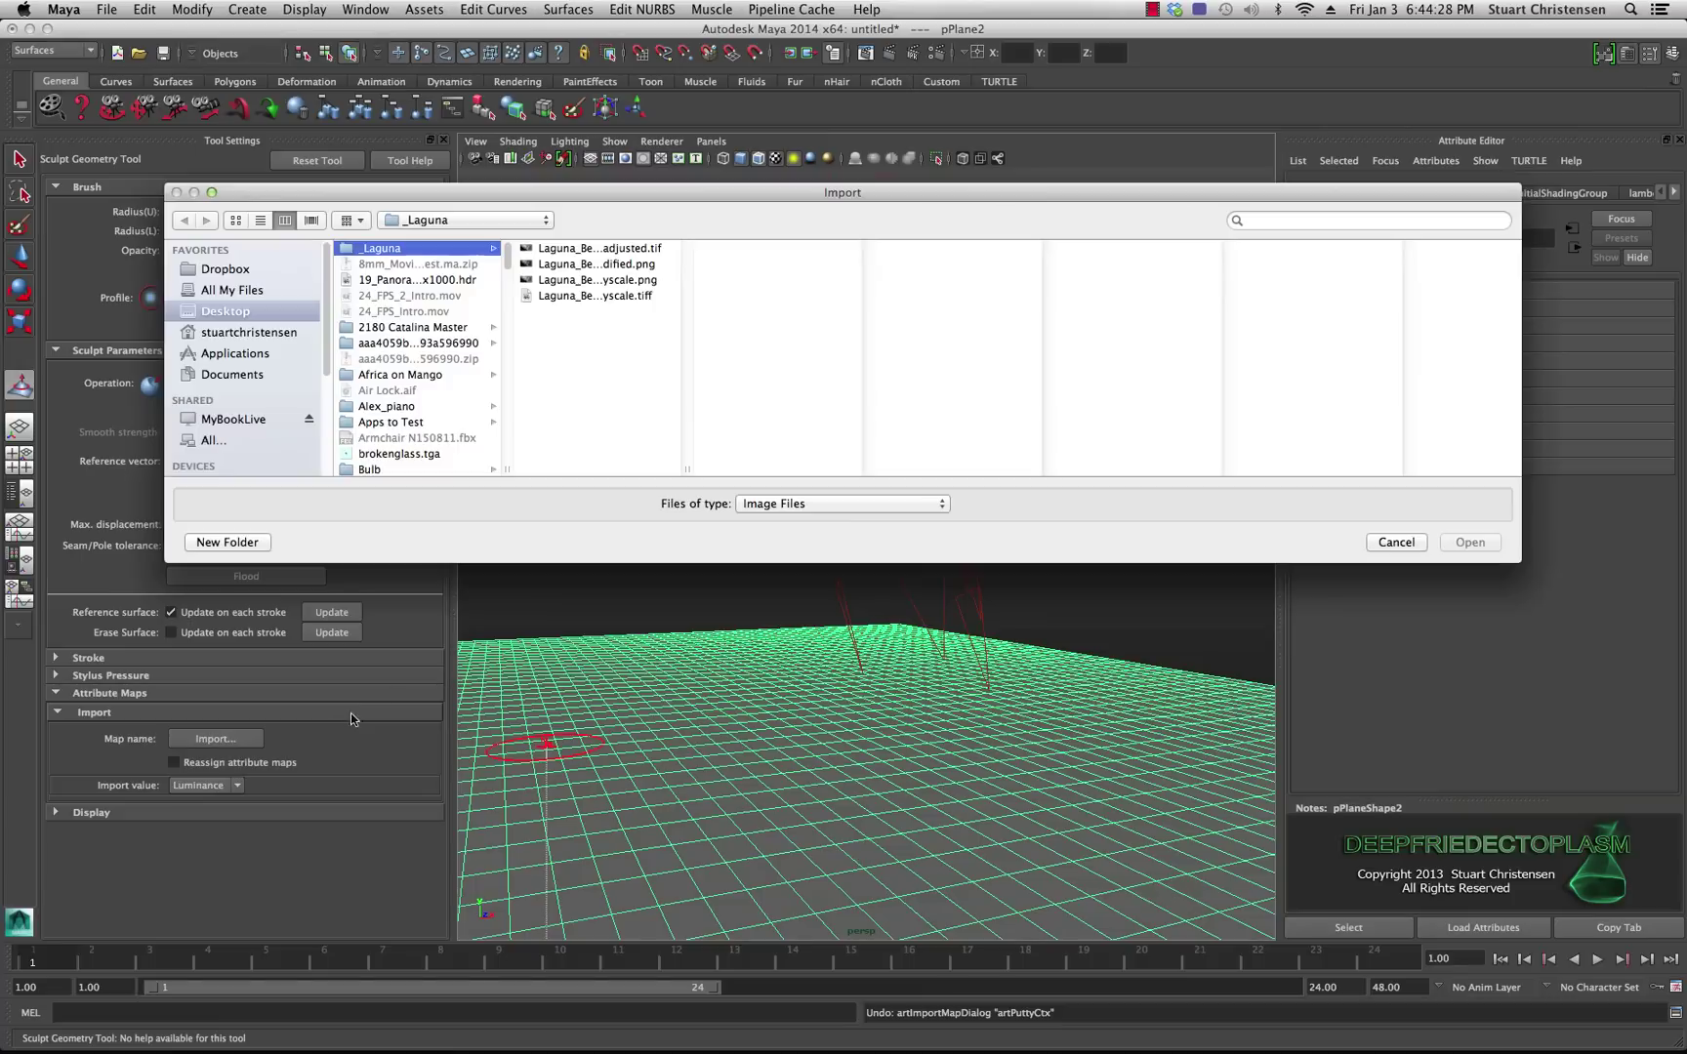
click(605, 266)
click(1469, 543)
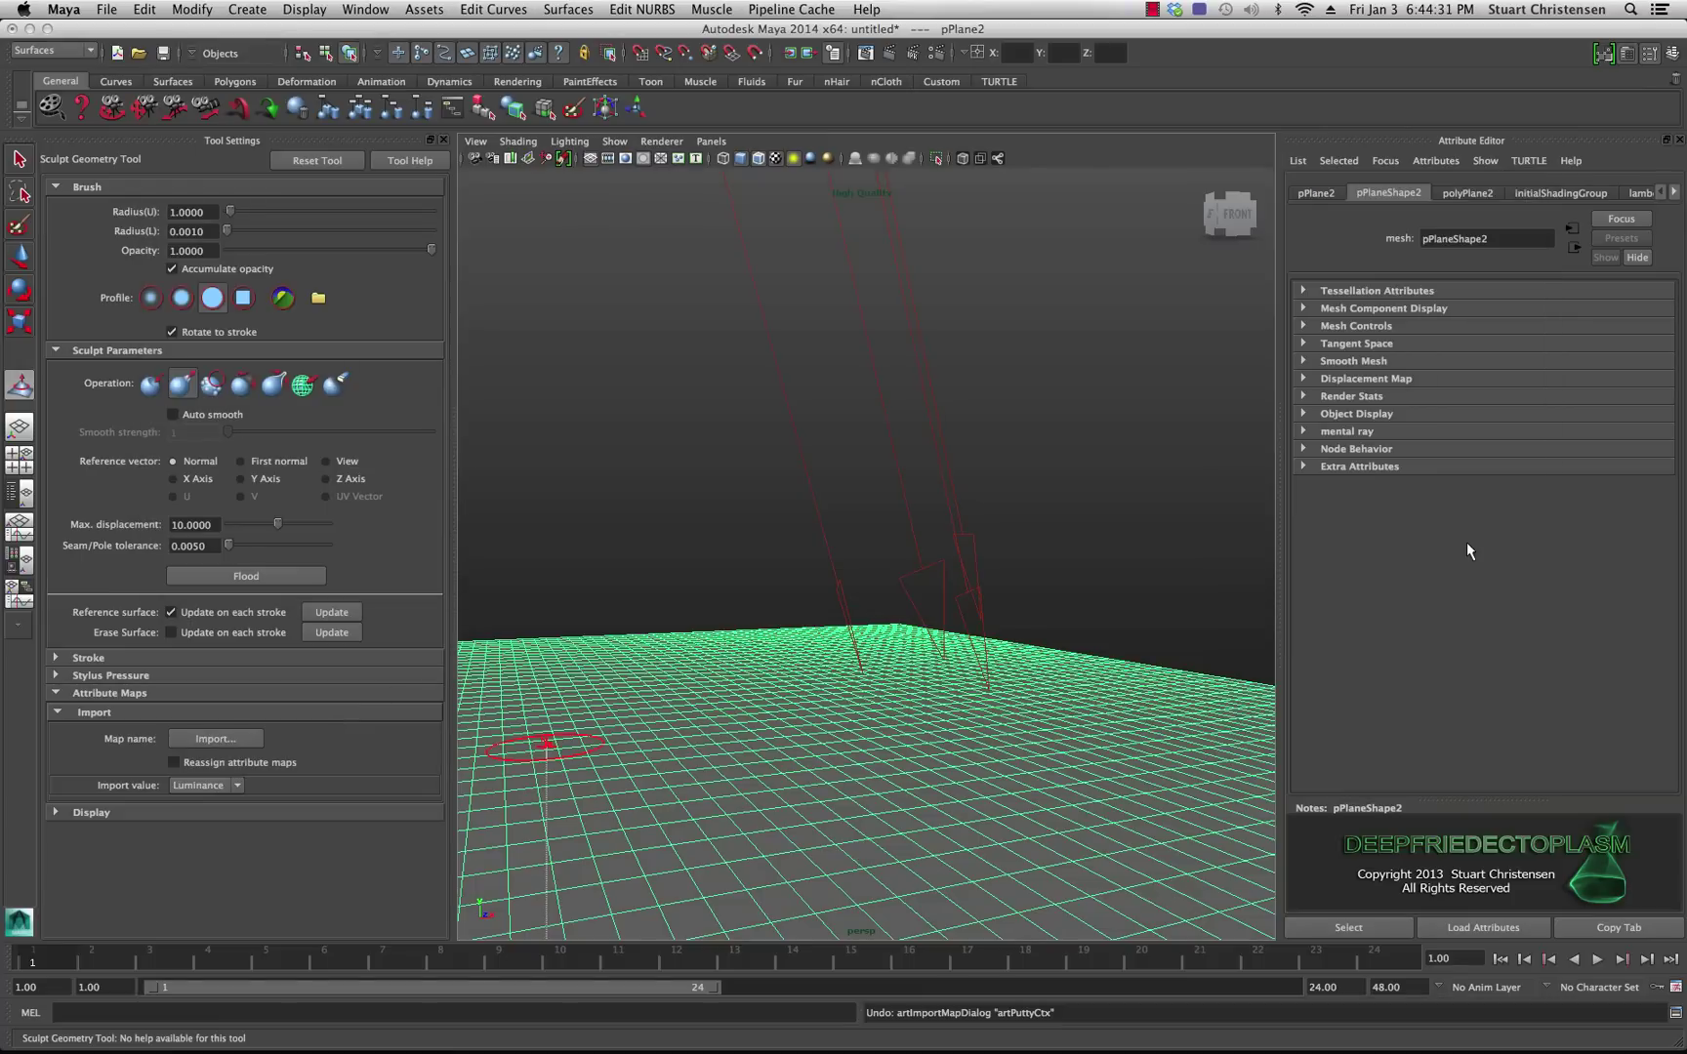
Scale the terrain to 2.480 by 1.616 with vertical scale -0.449 for broad low hills.
mouse_move(823, 646)
alt+mouse_down()
mouse_move(836, 591)
mouse_move(684, 635)
mouse_move(755, 682)
mouse_move(765, 670)
mouse_move(759, 692)
mouse_move(708, 613)
mouse_move(835, 702)
alt+mouse_up()
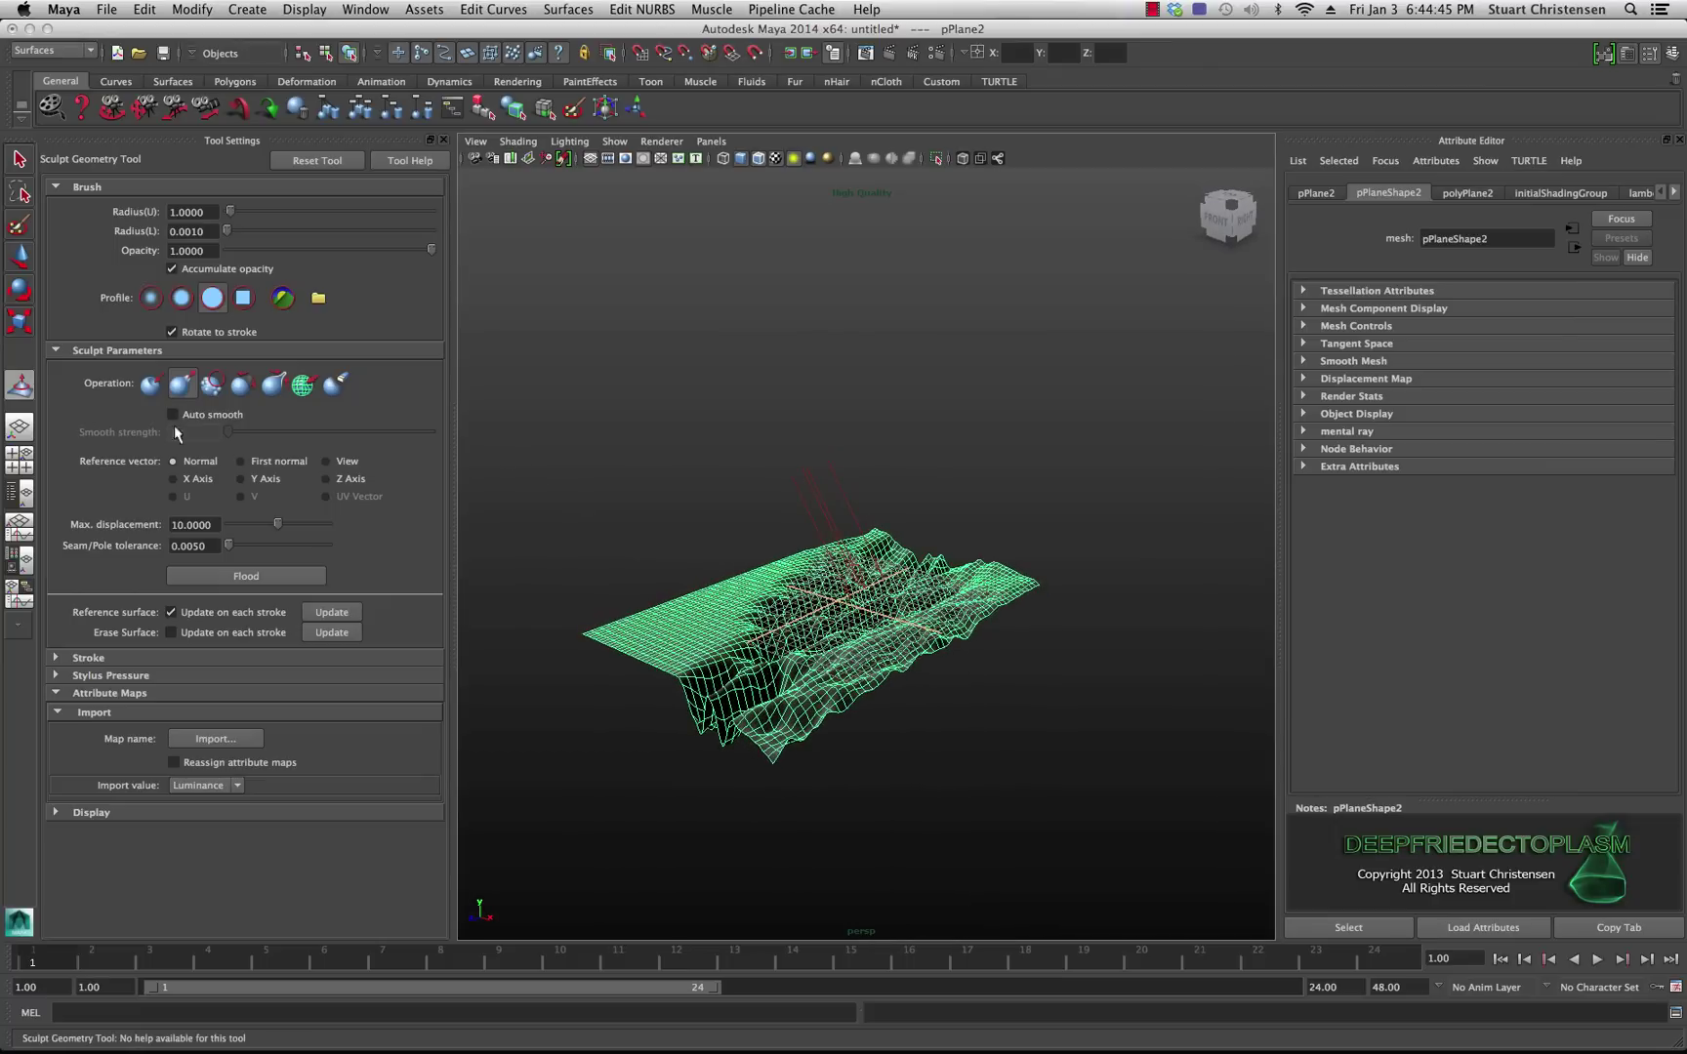
click(21, 322)
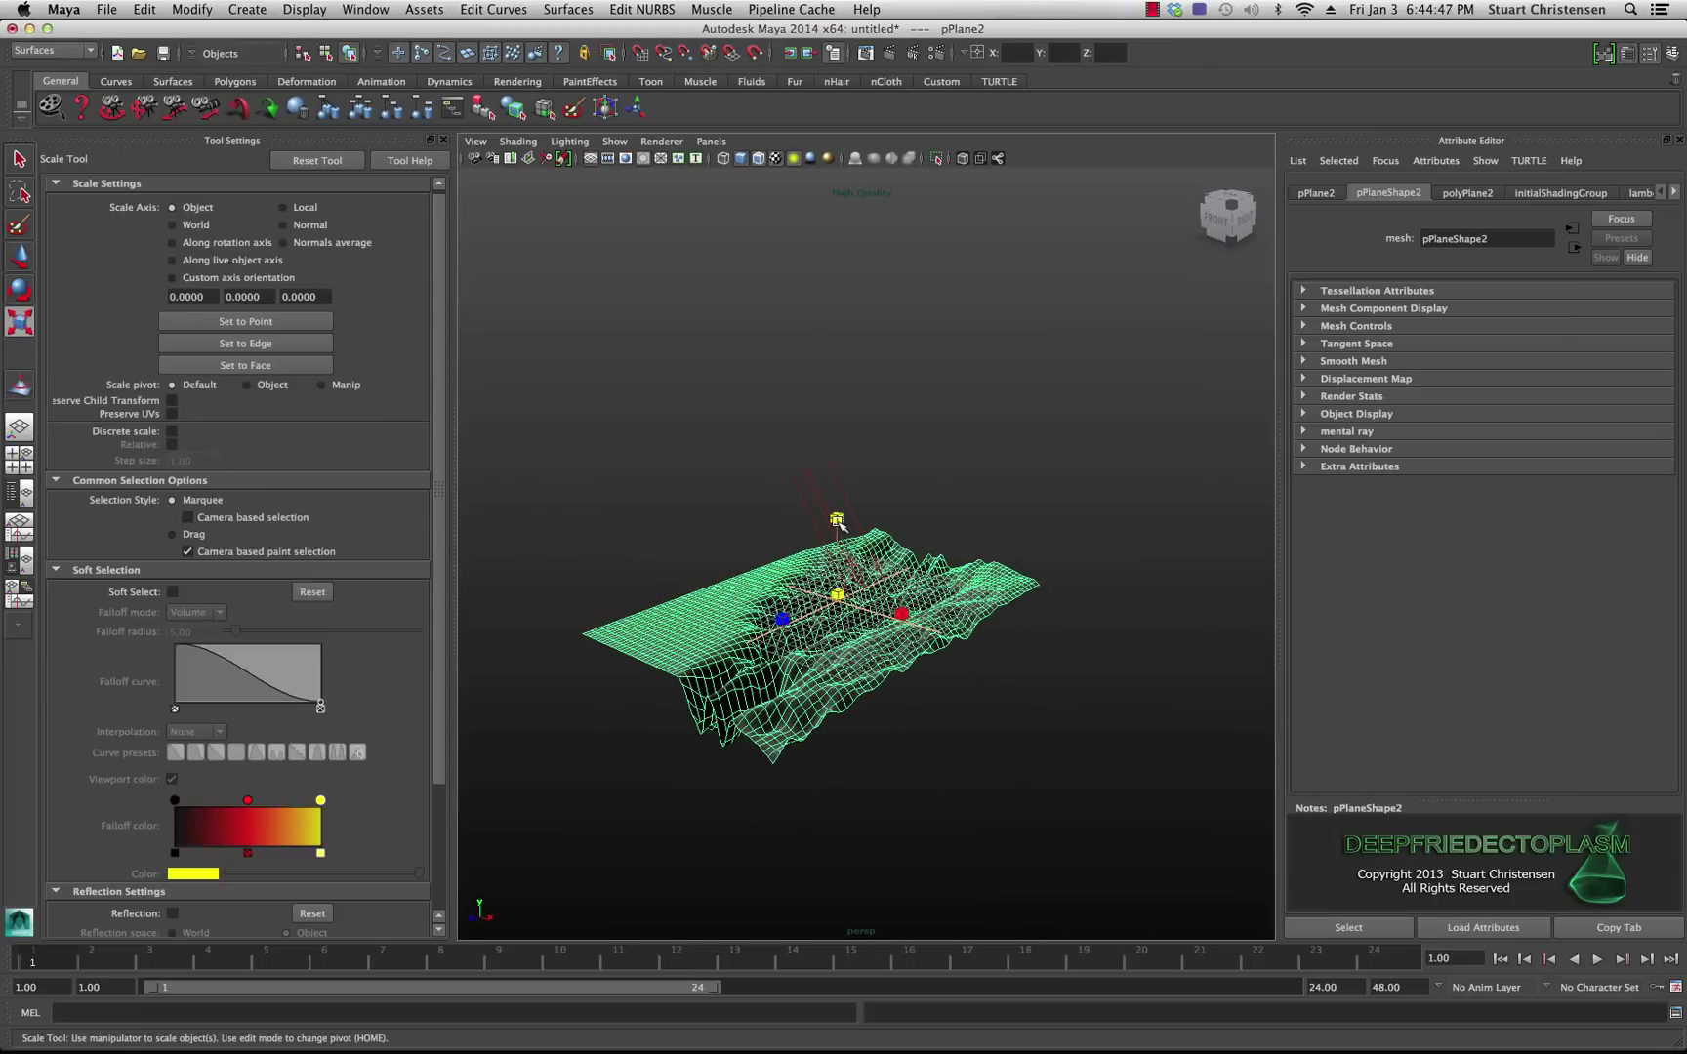
drag(842, 525, 1010, 660)
alt+drag(607, 625, 702, 566)
alt+right_drag(702, 566, 742, 547)
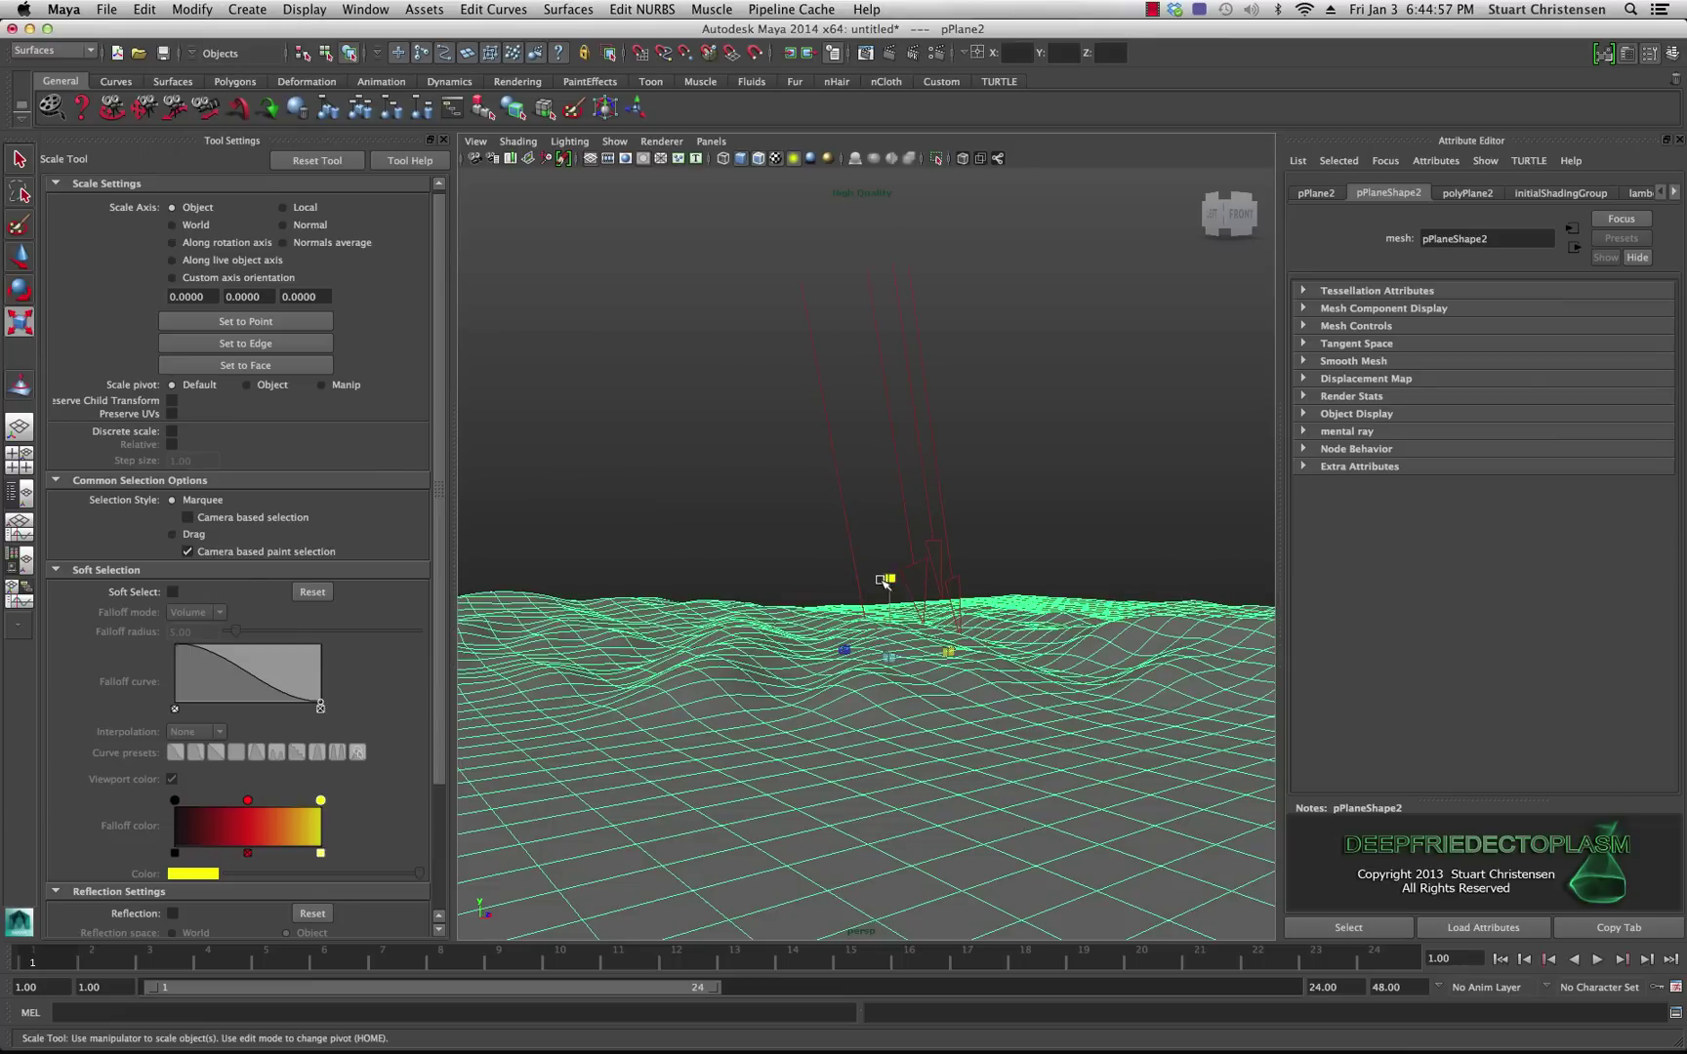
drag(888, 580, 888, 504)
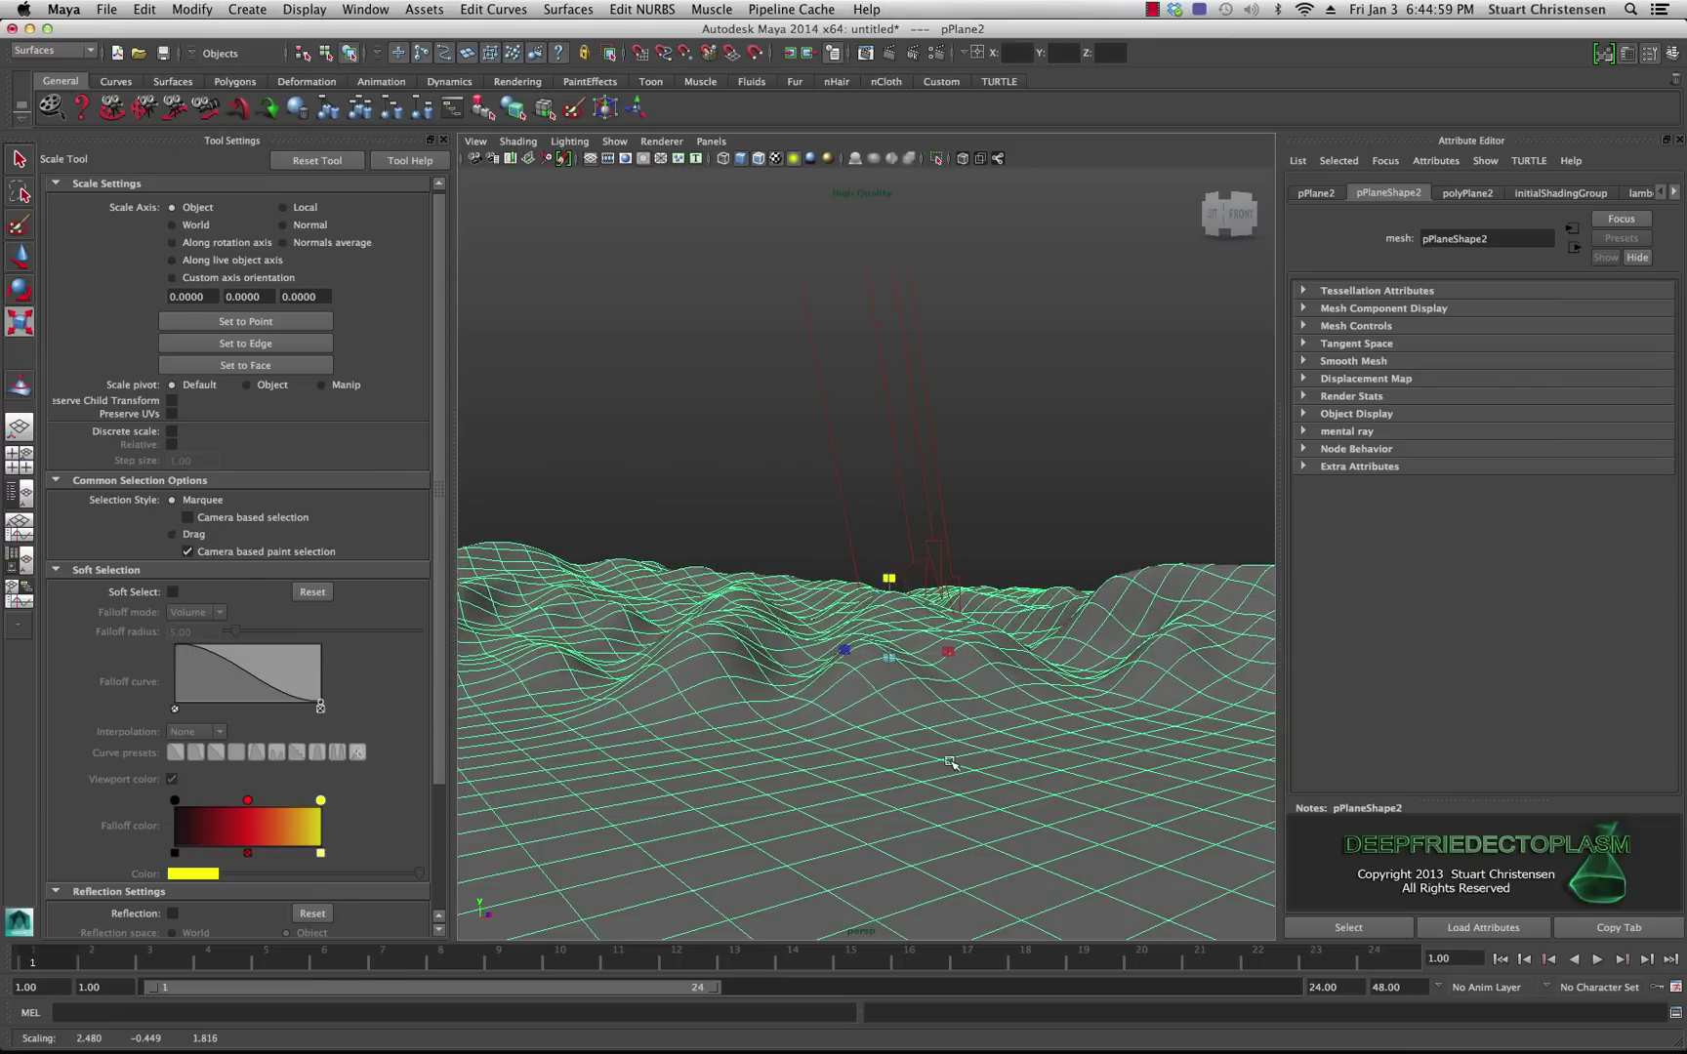
Adjust the hills' vertical scale, then close the Scale Tool settings panel.
alt+drag(953, 763, 874, 734)
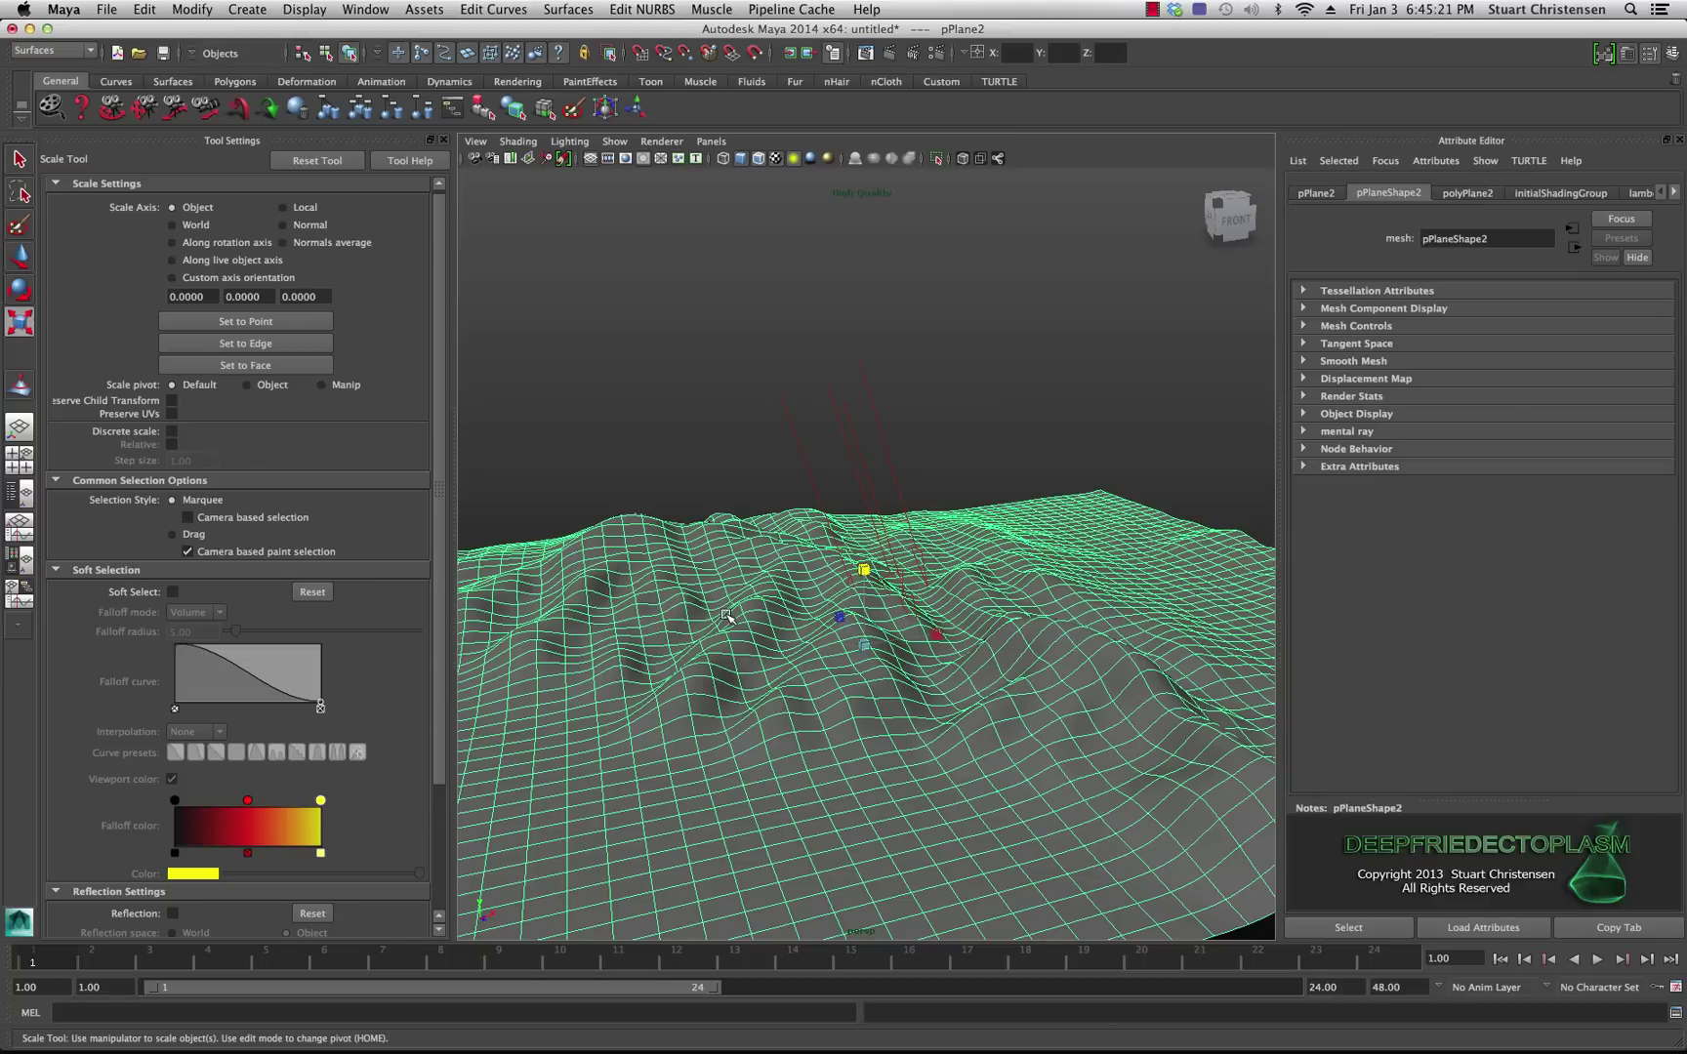
click(444, 140)
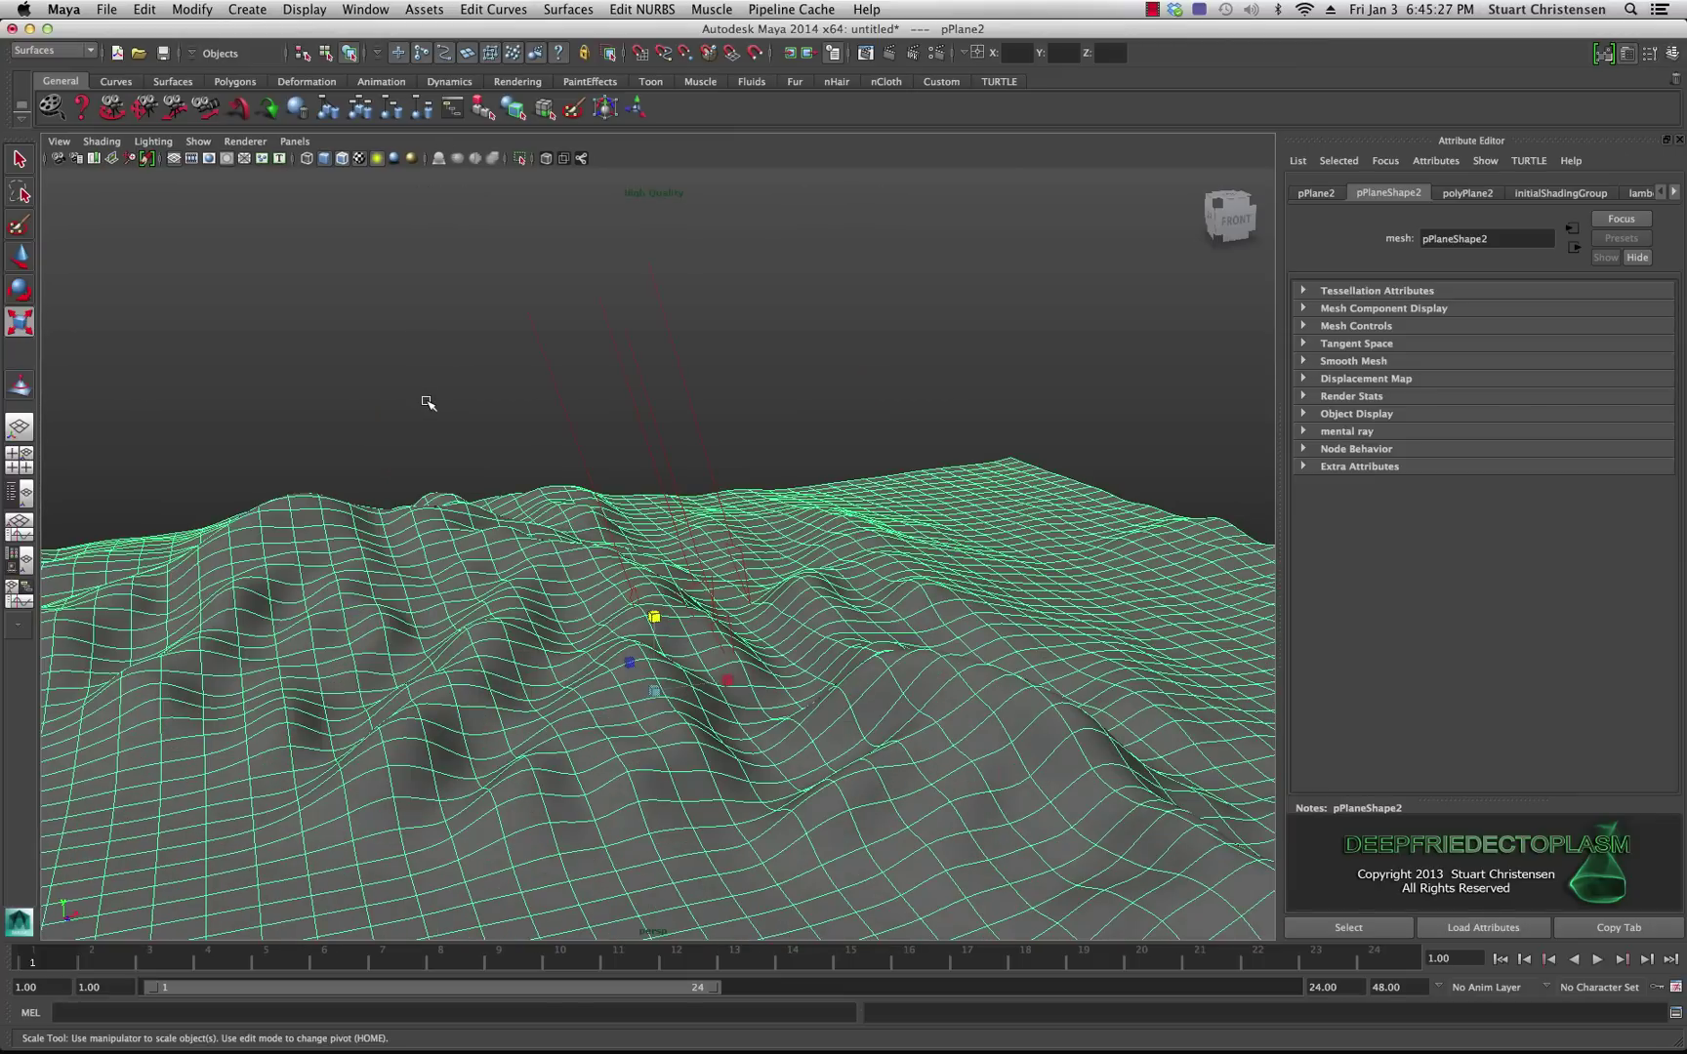